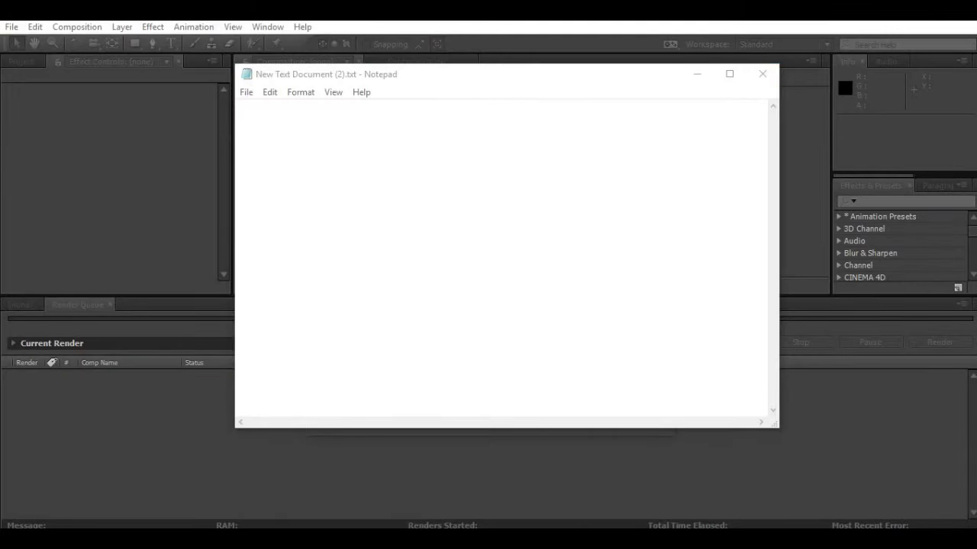
- Write 'In This tutorial lets see how to remake THALA 50 Intro' in Notepad, then switch to Photoshop
left_click(238, 107)
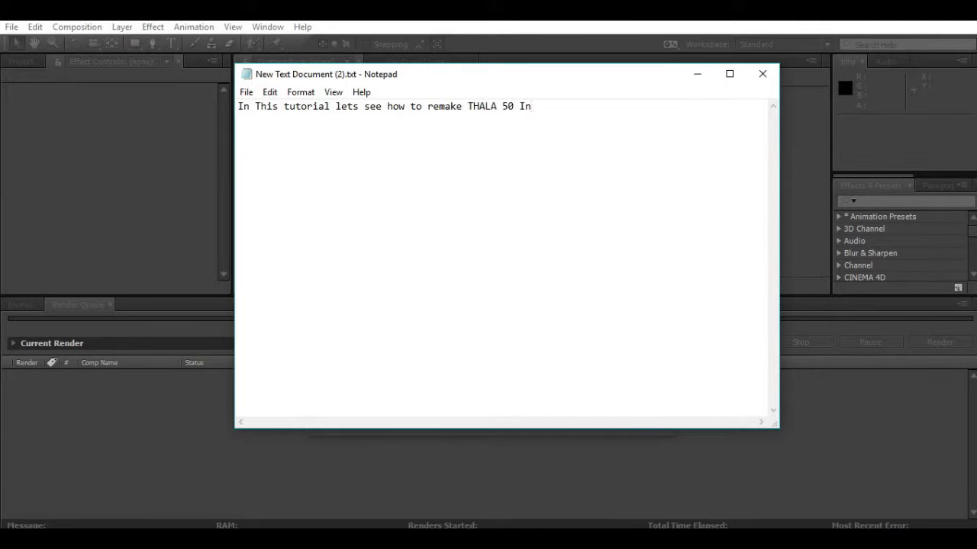
type("In This tutorial lets see how to remake THALA 50 Intro")
key("alt+Tab")
key("Tab")
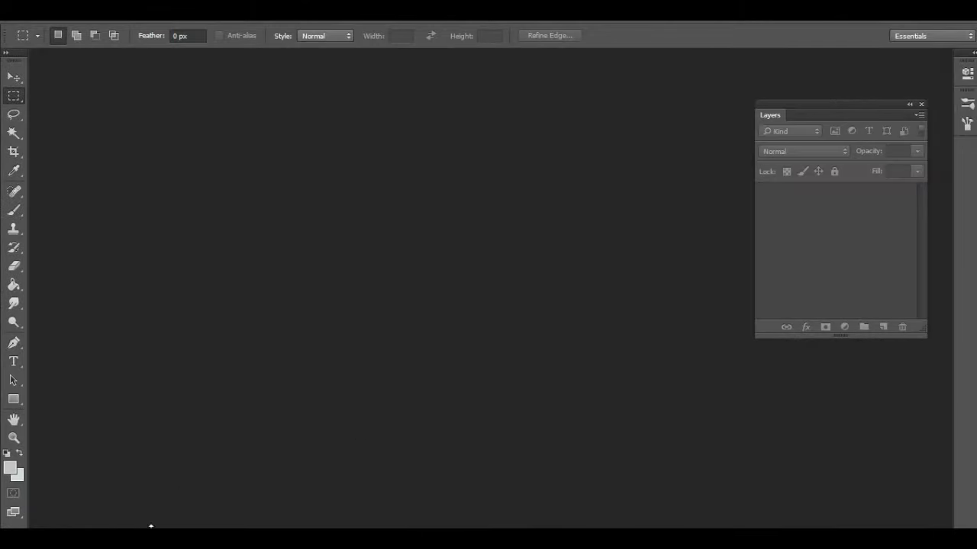
- Open the THALA 50 INTRO folder on the Desktop and select Untitled.mp4
key("super+e")
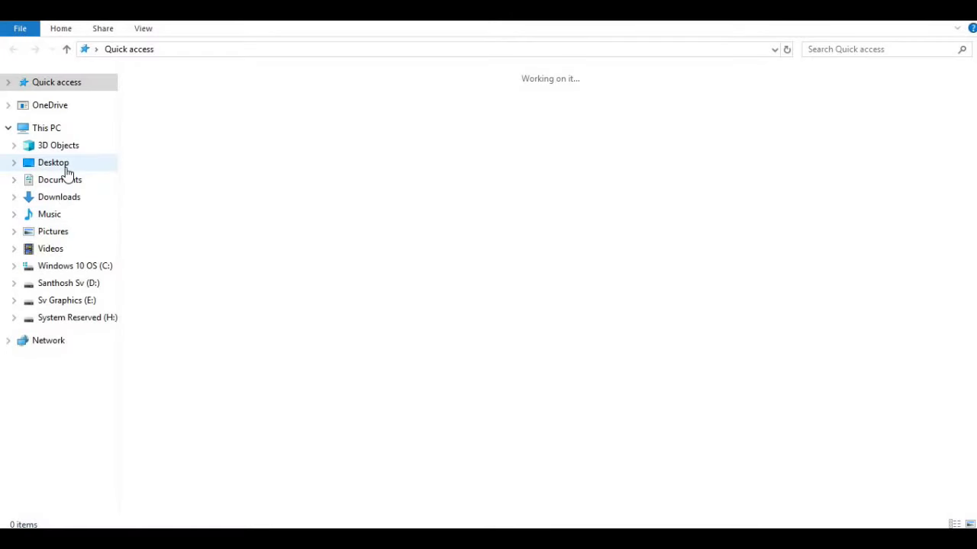
left_click(65, 169)
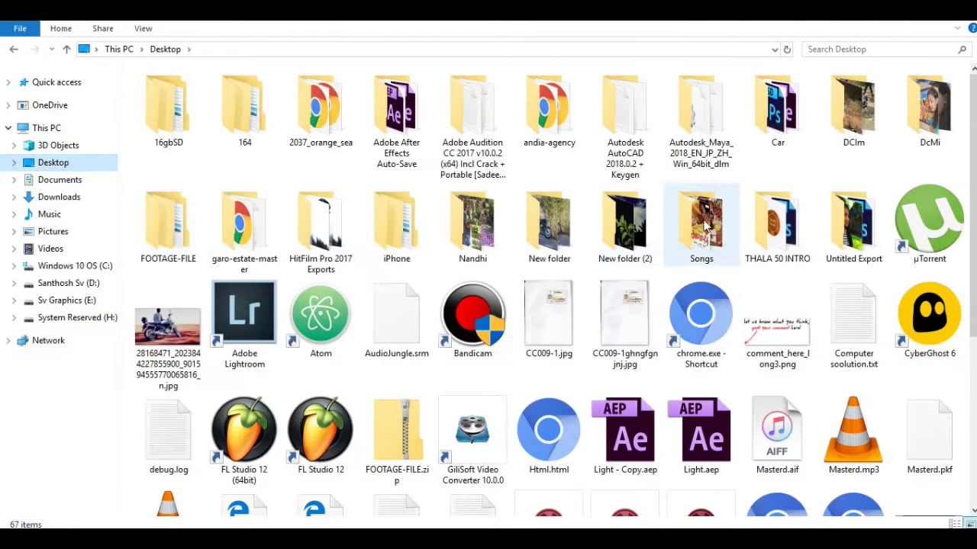
double_click(779, 231)
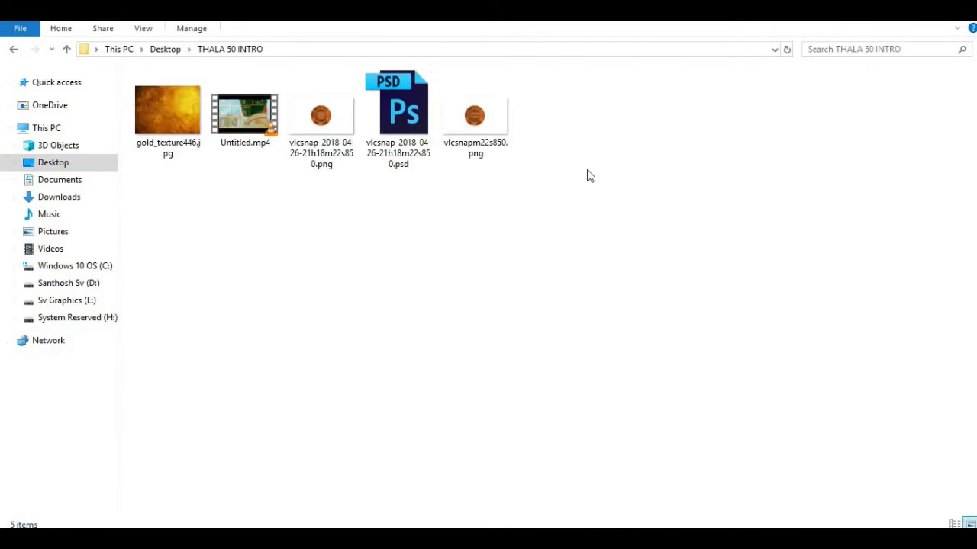
left_click_drag(166, 220, 504, 87)
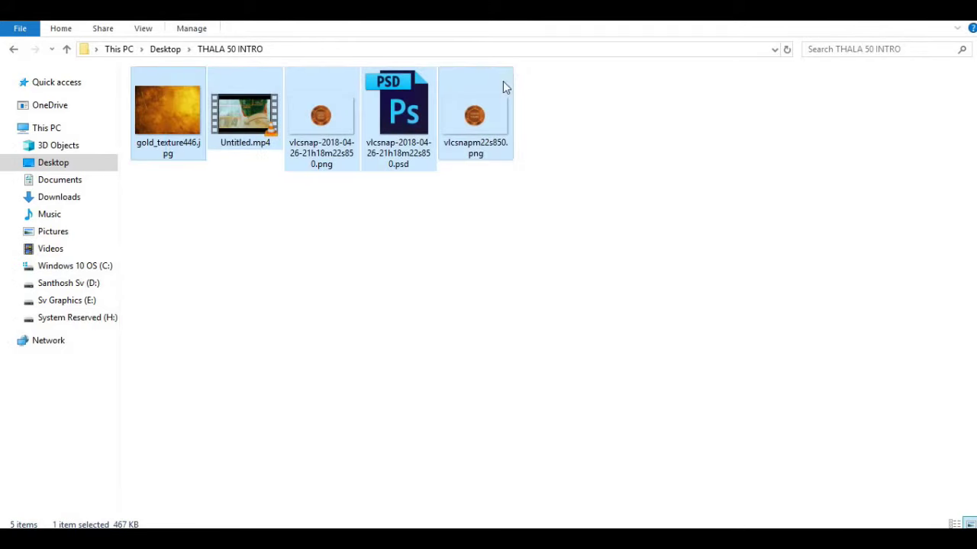
left_click(643, 181)
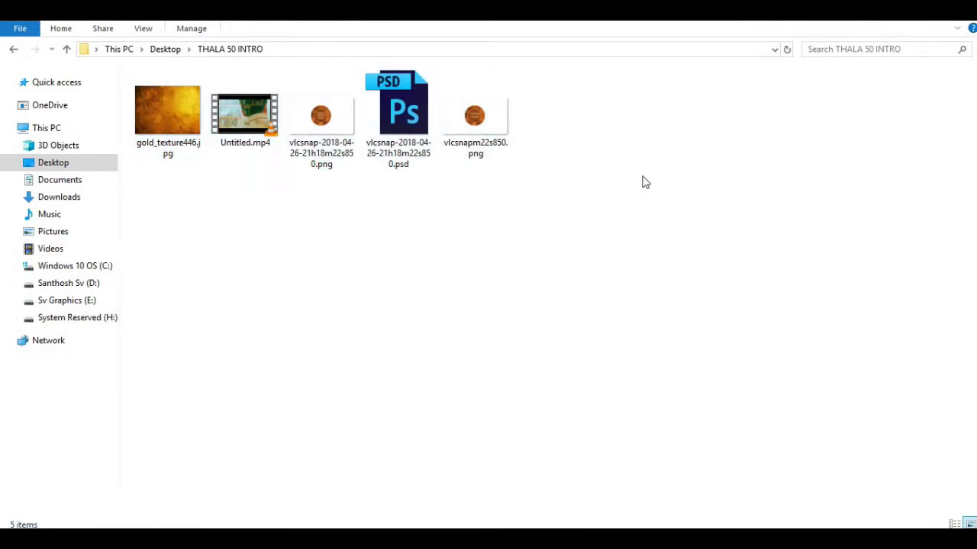
left_click(228, 120)
- Play the Untitled.mp4 reference video in VLC
double_click(228, 120)
scroll(324, 212, "up", 3)
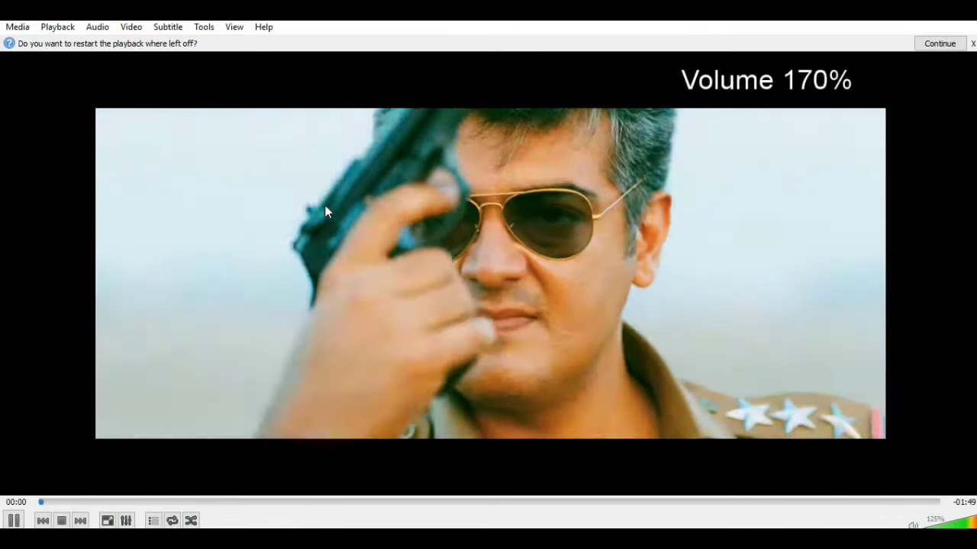
scroll(546, 392, "down", 12)
scroll(546, 392, "down", 1)
scroll(546, 392, "down", 4)
scroll(546, 392, "up", 1)
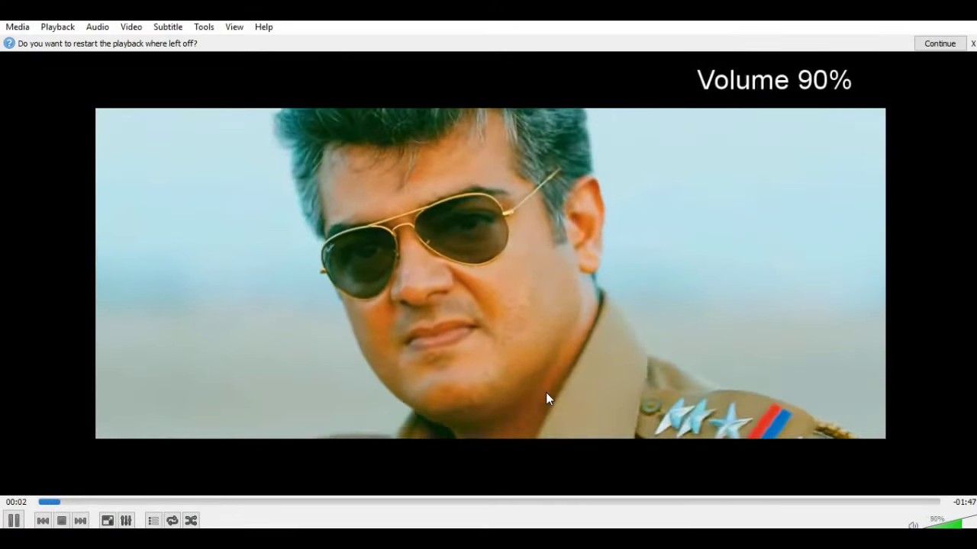
scroll(545, 392, "down", 2)
scroll(545, 392, "up", 2)
scroll(175, 446, "down", 1)
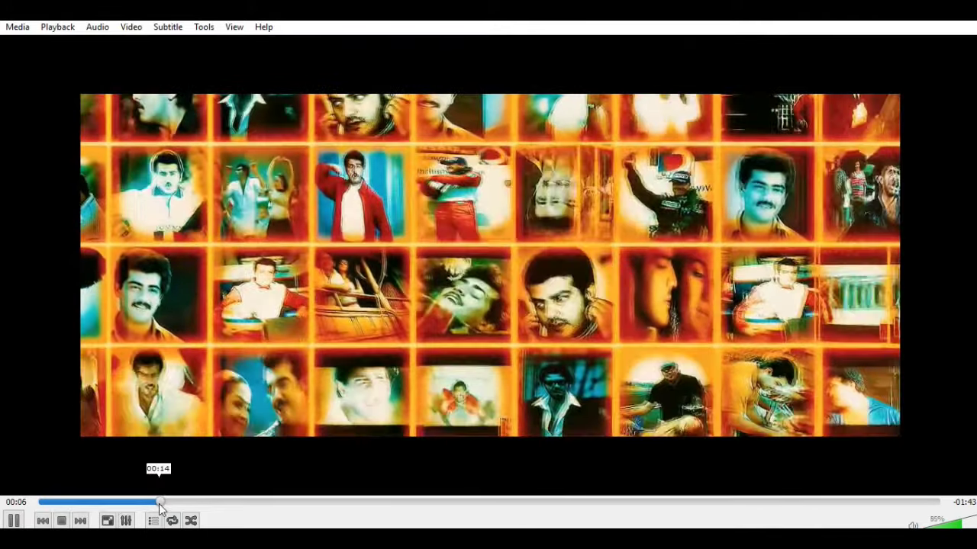
- Pause on the THALA 50 chip frame near 00:25 and save a snapshot of it
left_click(247, 502)
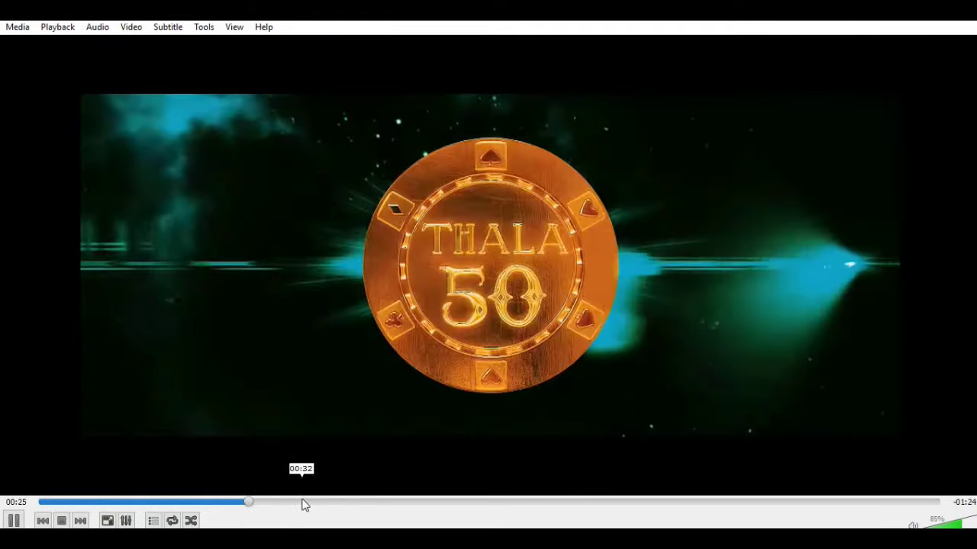
key("space")
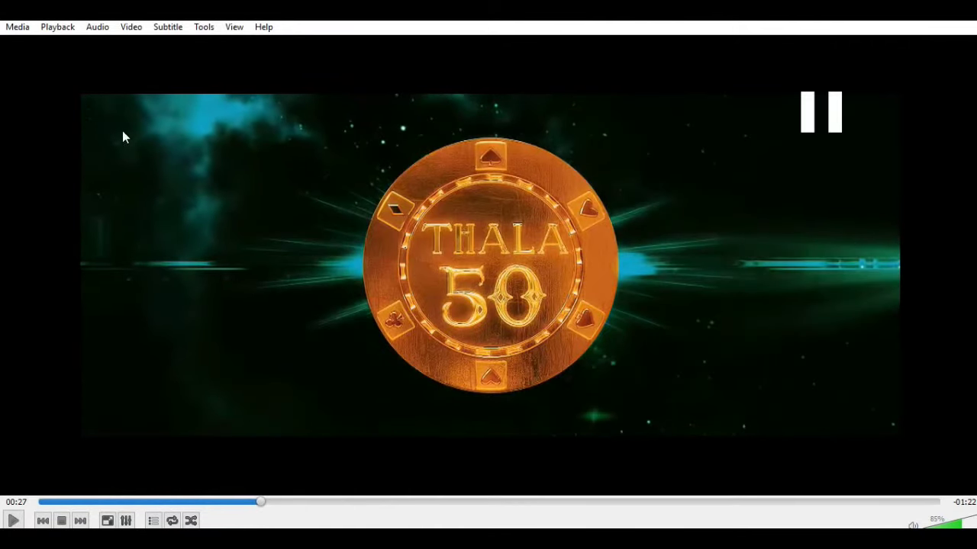
left_click(130, 29)
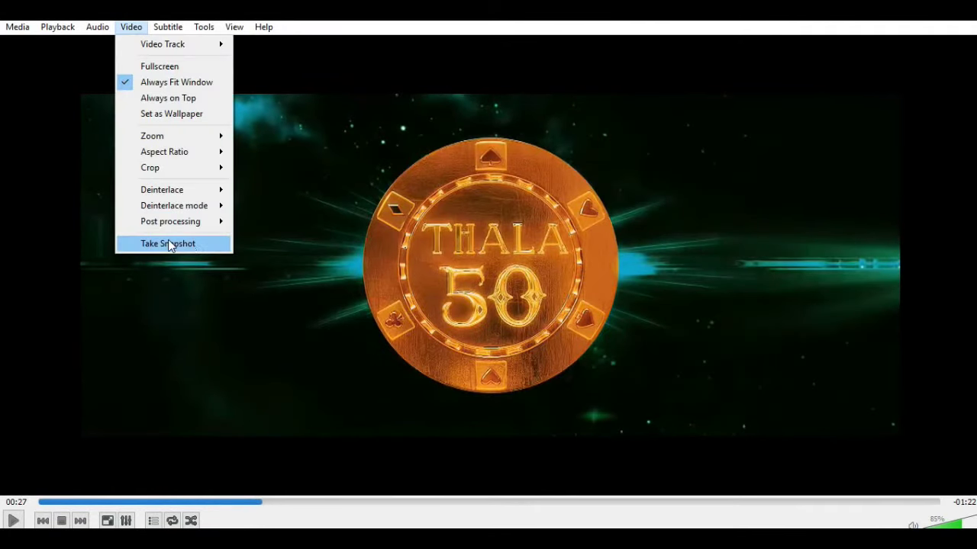
left_click(168, 244)
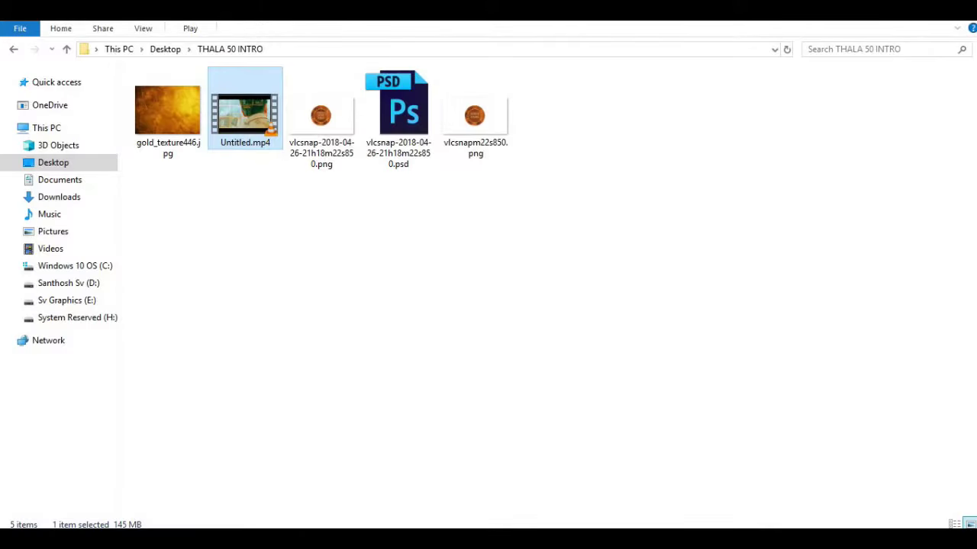
- Close VLC and drag the newest vlcsnap PNG from Pictures into Photoshop
mouse_move(355, 514)
left_click(399, 410)
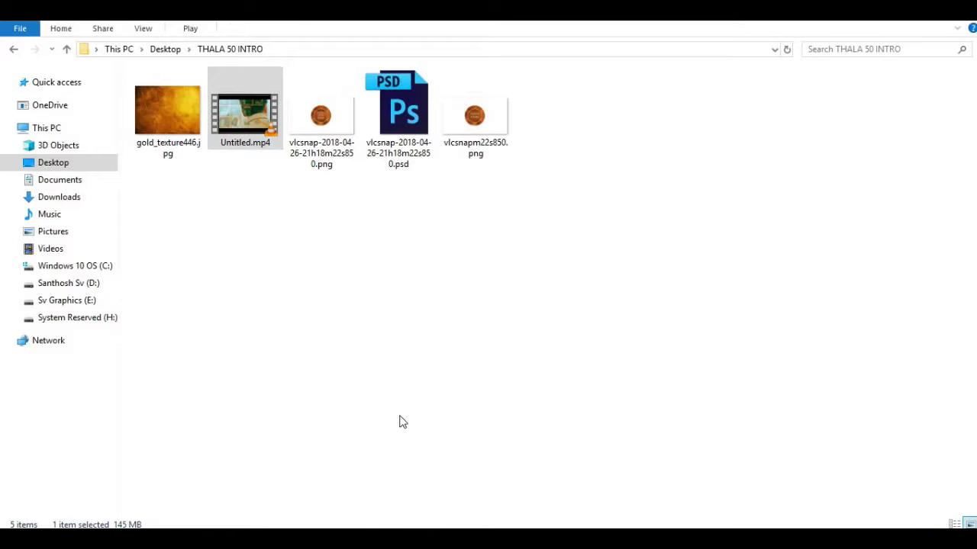
left_click(59, 233)
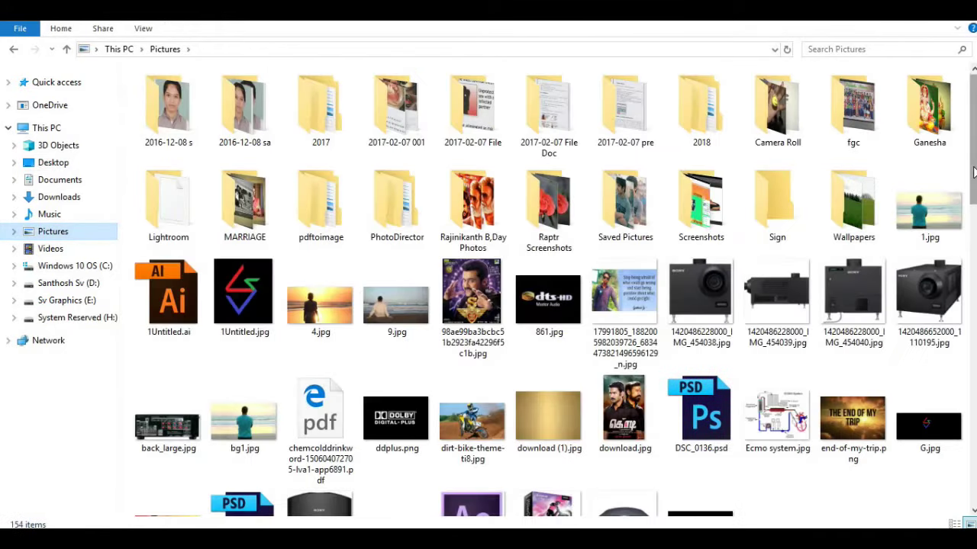
scroll(973, 273, "down", 2)
scroll(973, 272, "down", 3)
scroll(973, 273, "down", 5)
scroll(973, 272, "down", 3)
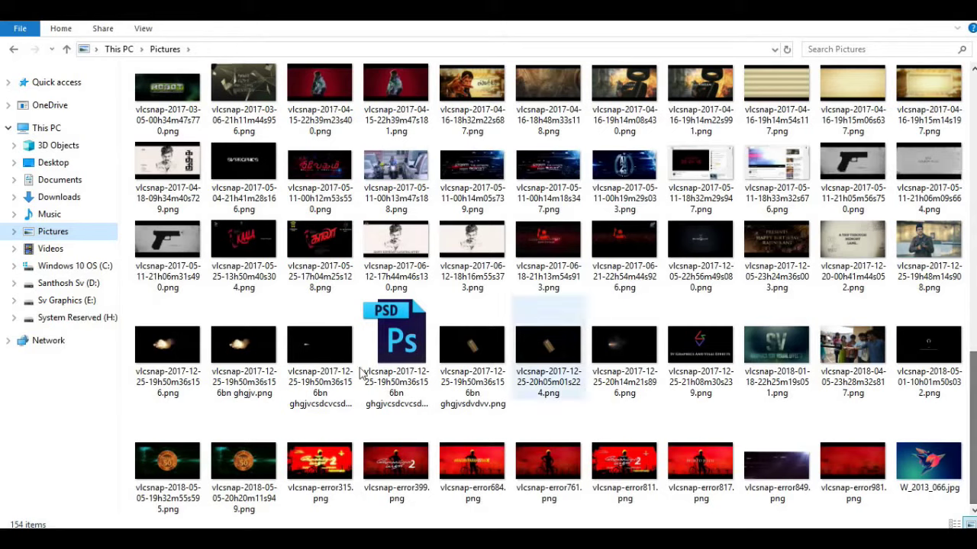
mouse_move(171, 500)
left_mouse_down()
mouse_move(246, 526)
mouse_move(372, 270)
left_mouse_up()
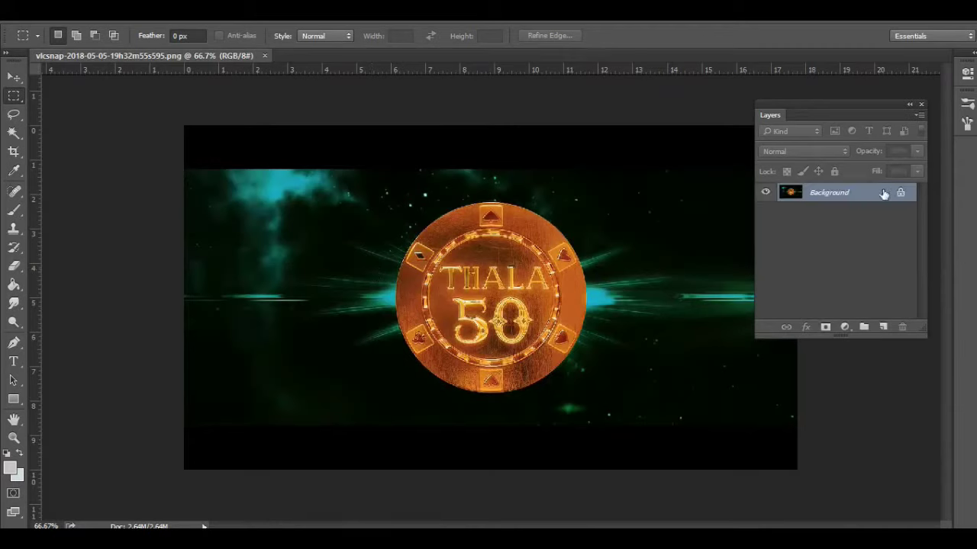
- Unlock the Background into Layer 0, pick the Pen tool, and zoom in on the chip
left_click(901, 194)
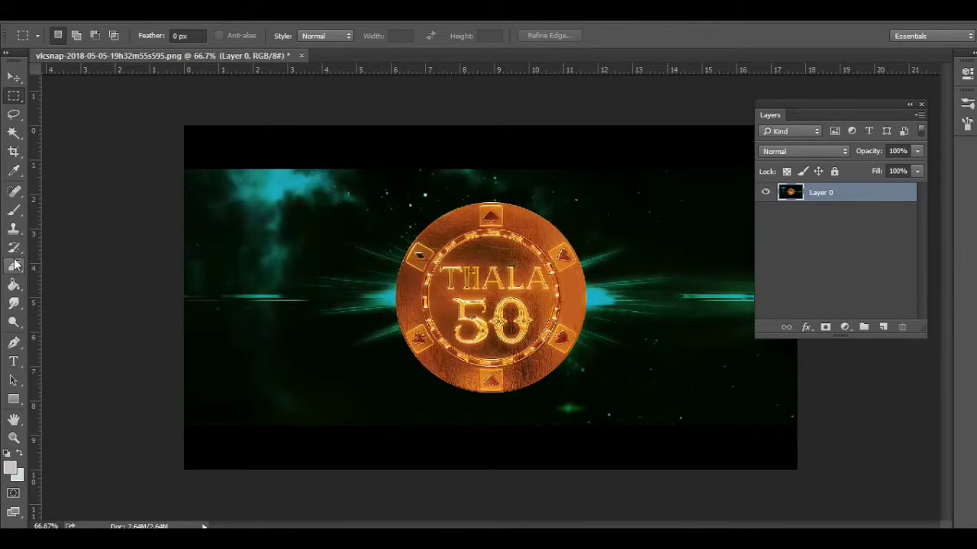
left_click(16, 345)
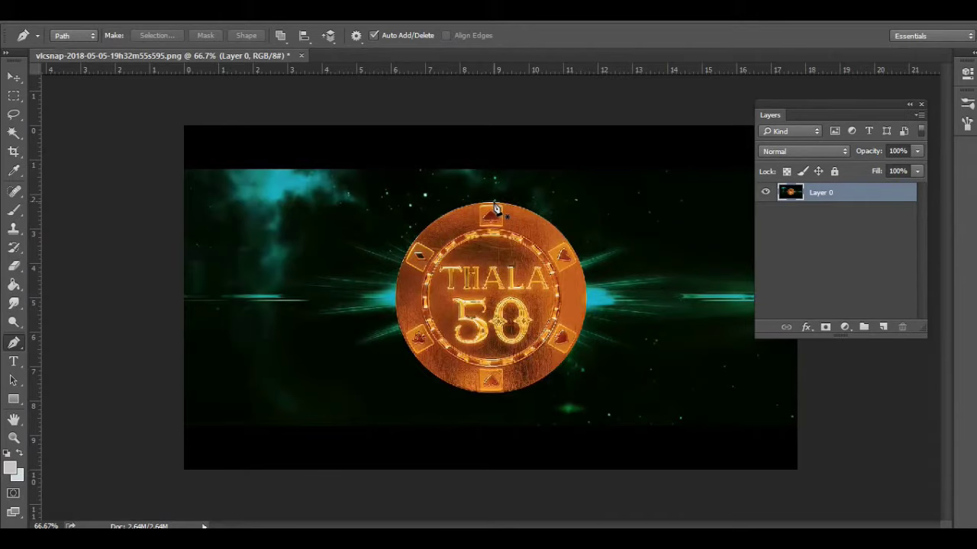
key("ctrl+plus")
key("ctrl+plus")
- Start the pen path at the chip's top and place curved anchors around its right and bottom rim
scroll(494, 209, "up", 2)
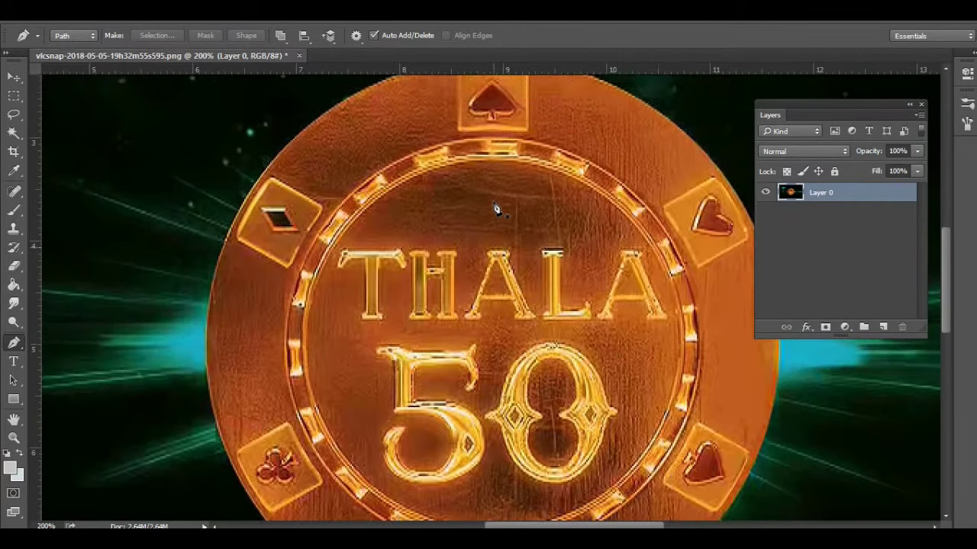
scroll(494, 209, "up", 2)
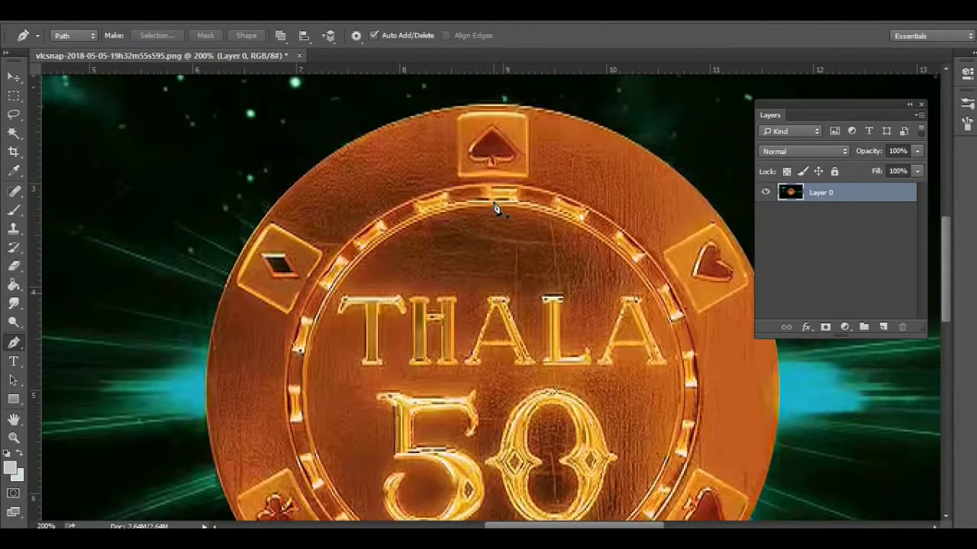
left_click(492, 103)
left_click(779, 390)
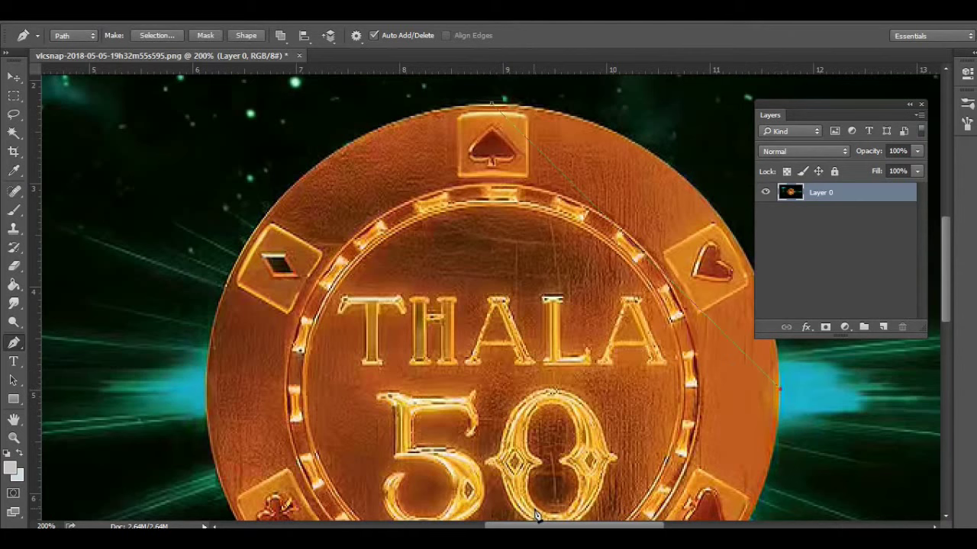
left_click_drag(542, 525, 592, 525)
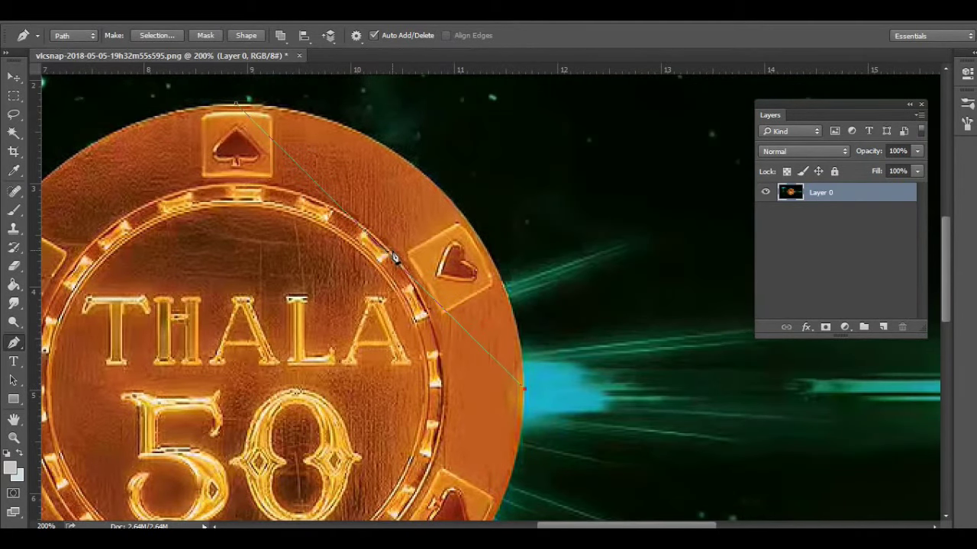
mouse_move(389, 260)
left_mouse_down()
mouse_move(431, 179)
mouse_move(458, 211)
left_mouse_up()
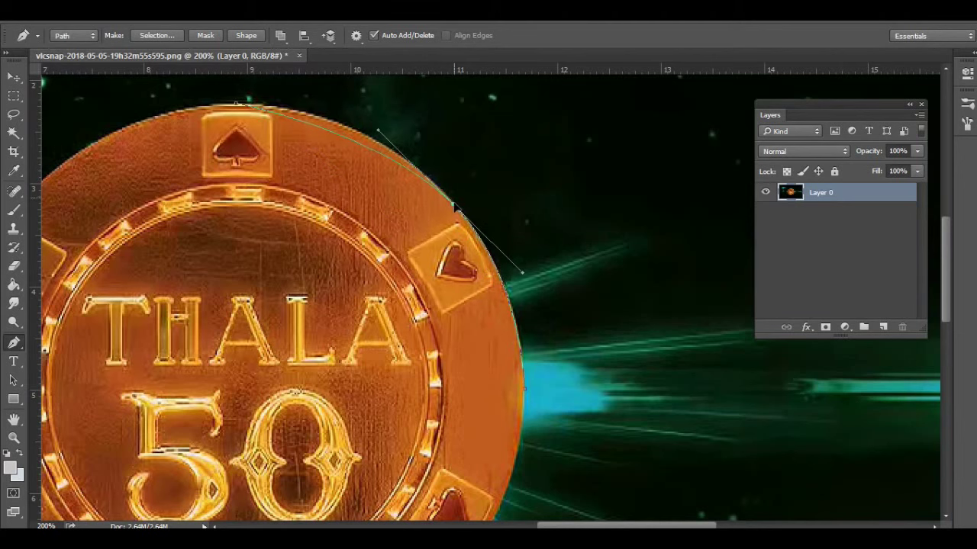
left_click_drag(359, 153, 366, 138)
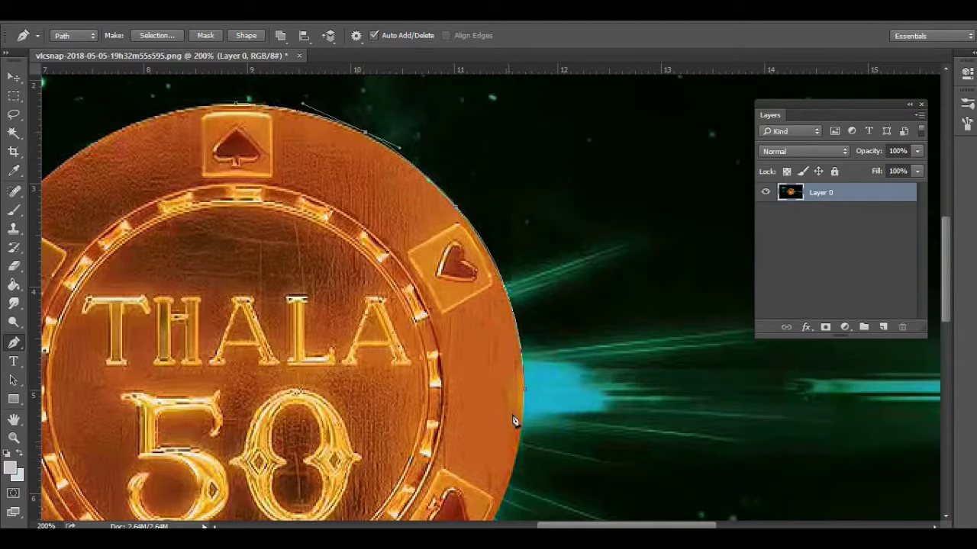
scroll(513, 442, "down", 1)
scroll(516, 427, "down", 1)
scroll(516, 416, "down", 2)
scroll(518, 417, "down", 1)
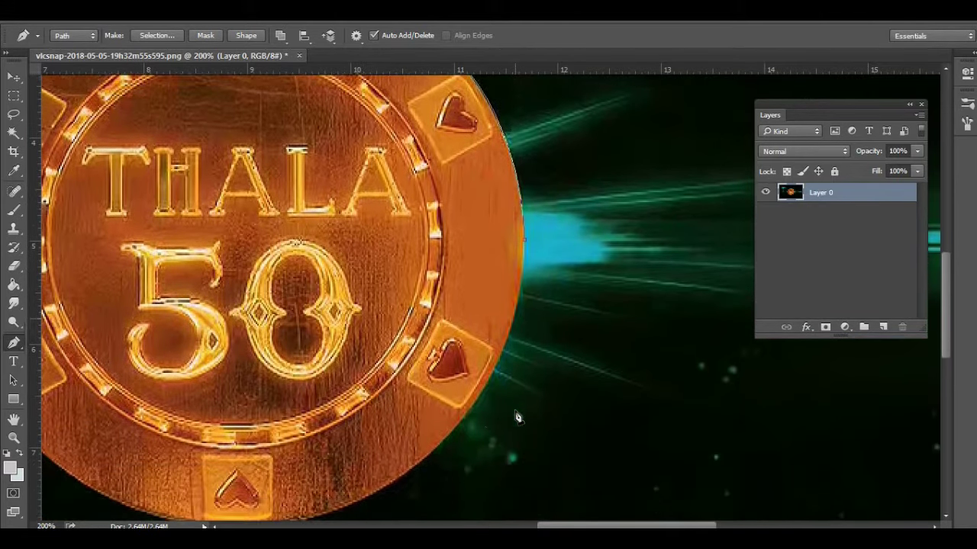
scroll(244, 496, "down", 1)
scroll(246, 493, "down", 2)
scroll(251, 442, "down", 1)
scroll(248, 427, "down", 2)
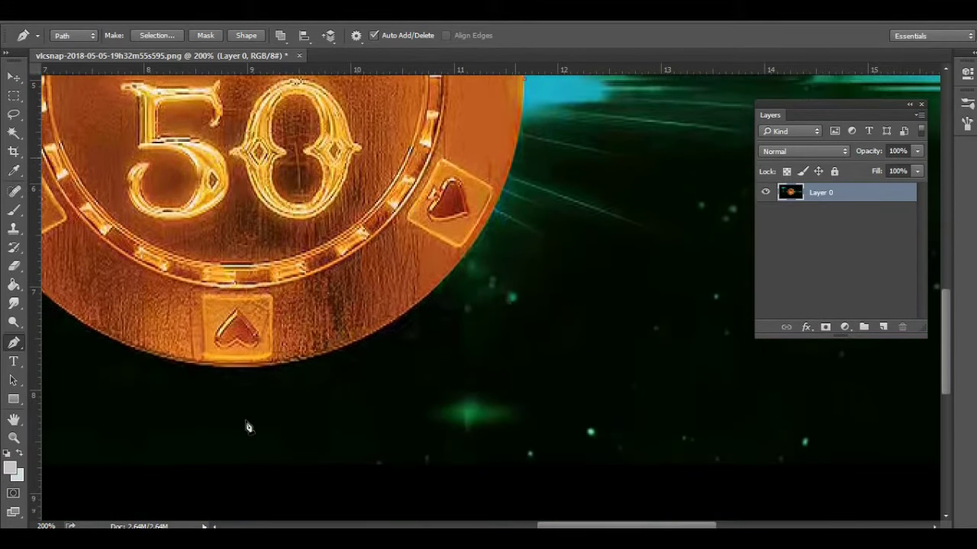
left_click_drag(241, 367, 395, 218)
left_click_drag(441, 284, 510, 212)
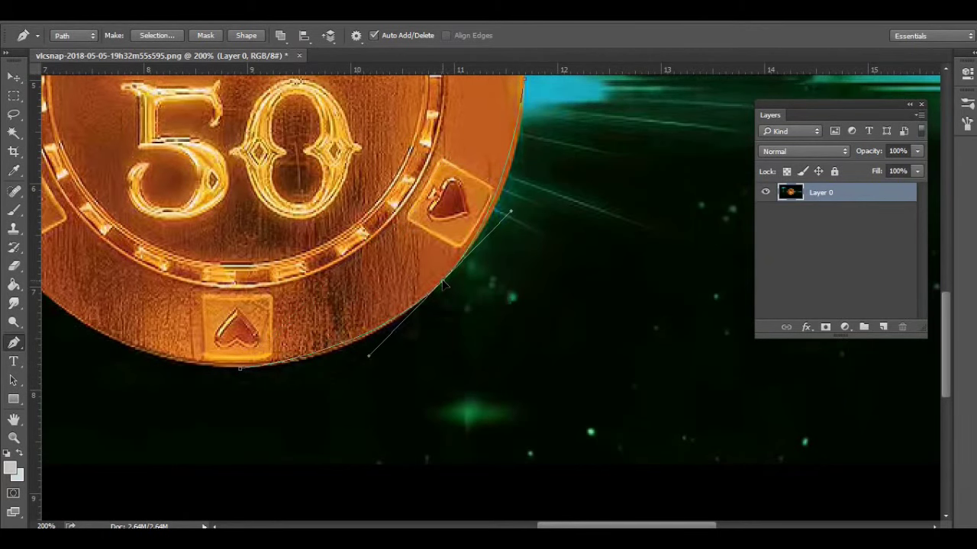
left_click_drag(443, 283, 425, 295)
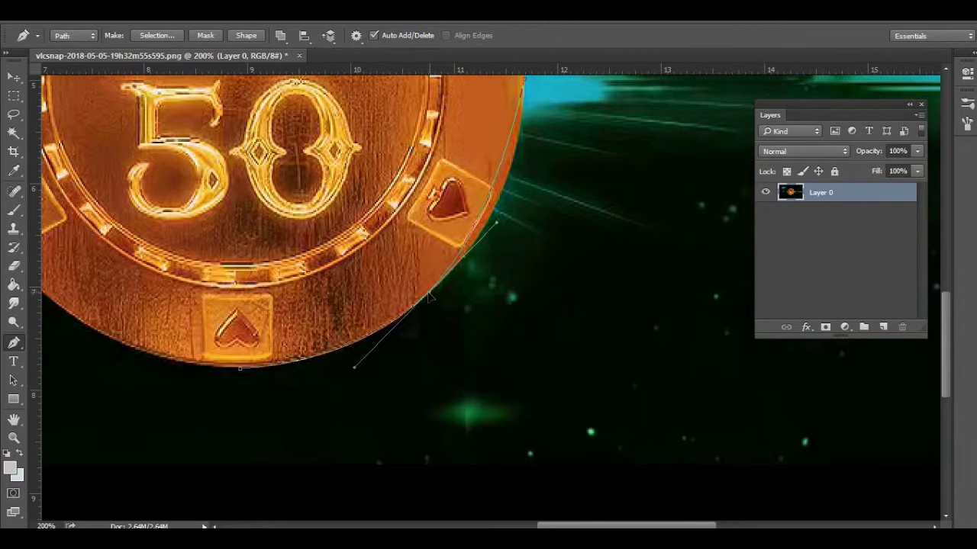
- Reshape the right and lower rim curves so the path hugs the chip's edge
scroll(523, 398, "up", 3)
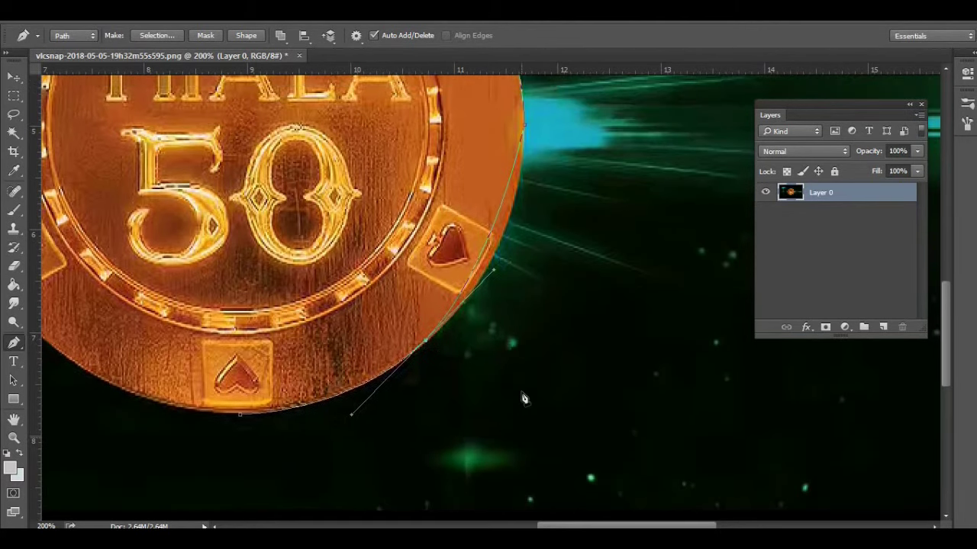
left_click(482, 277, "ctrl")
left_click_drag(482, 277, 482, 276)
left_click_drag(504, 212, 514, 205)
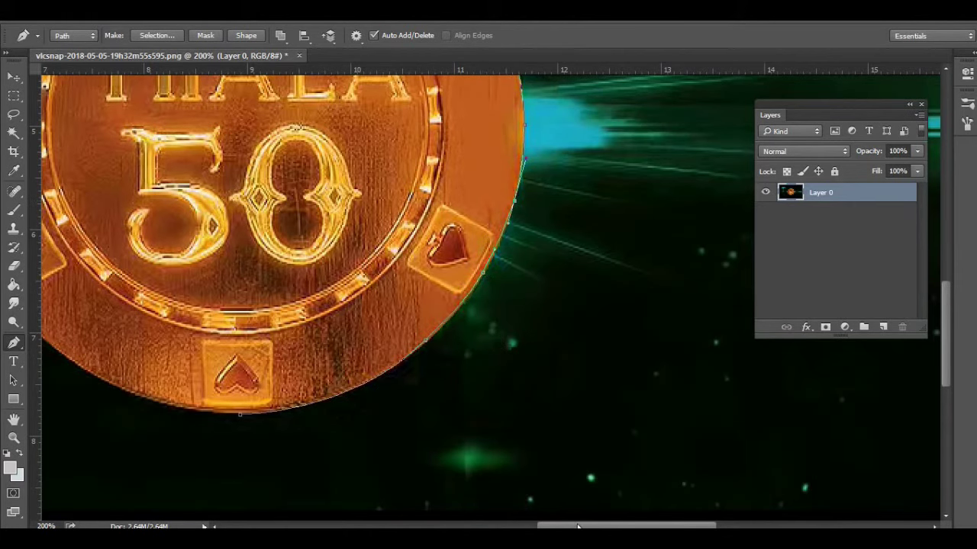
left_click_drag(578, 526, 519, 527)
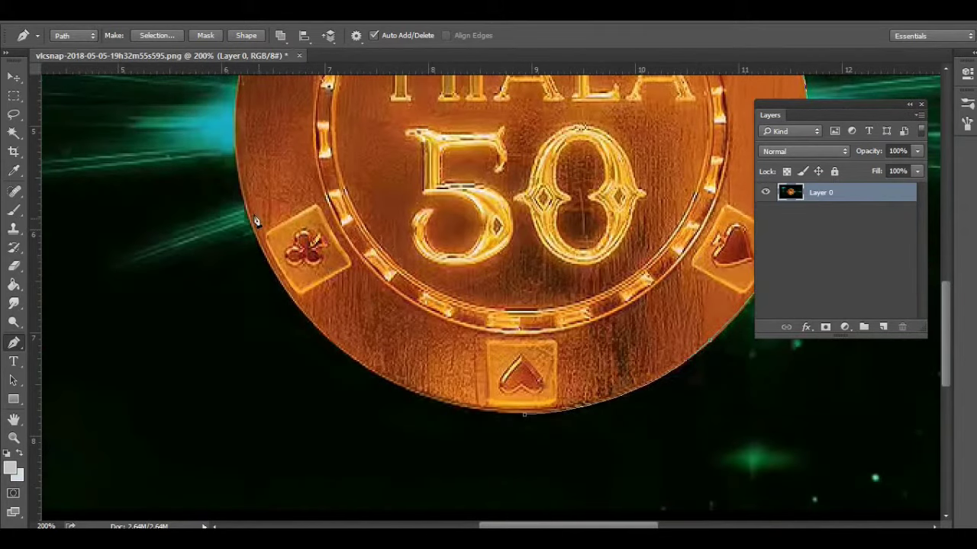
scroll(238, 166, "up", 1)
scroll(238, 166, "up", 1)
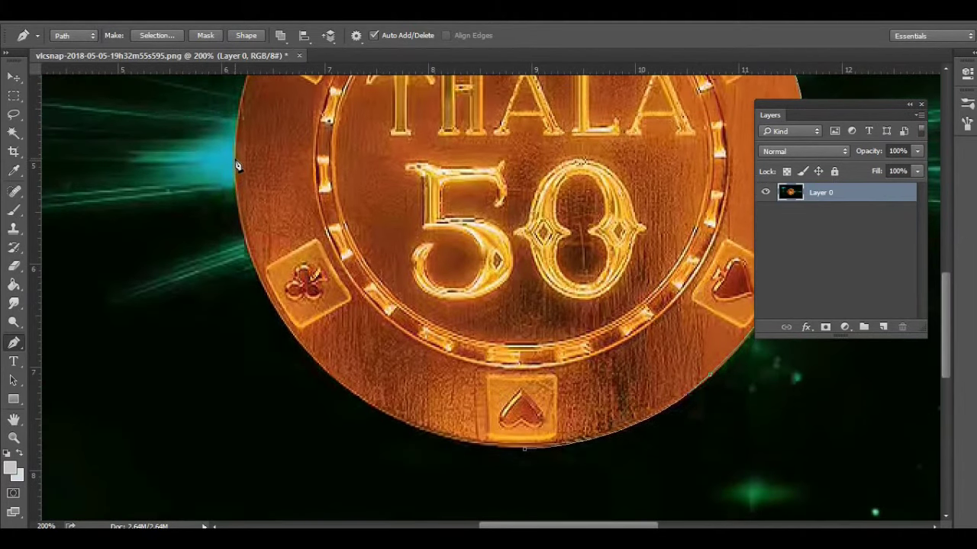
left_click(298, 334)
left_click_drag(296, 333, 298, 341)
left_click_drag(385, 397, 441, 445)
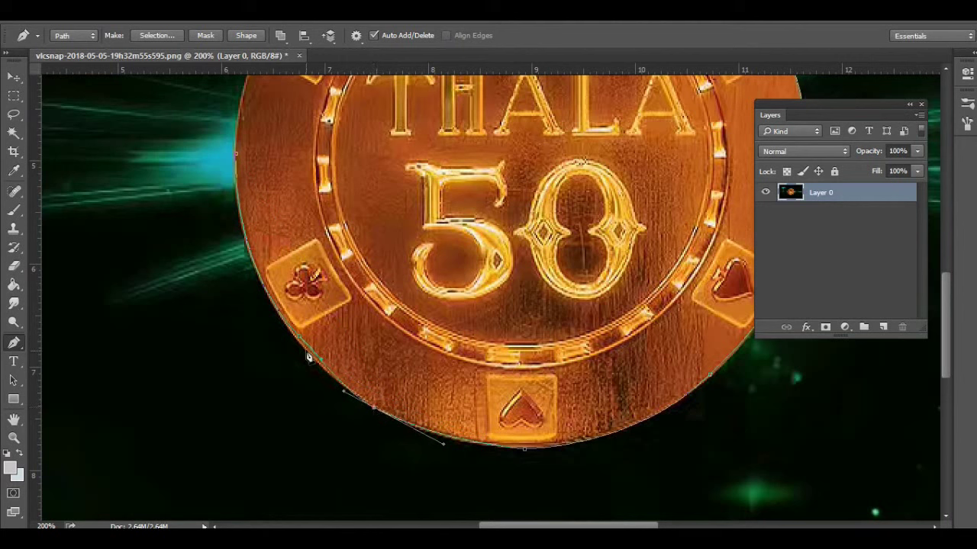
left_click_drag(312, 359, 351, 395)
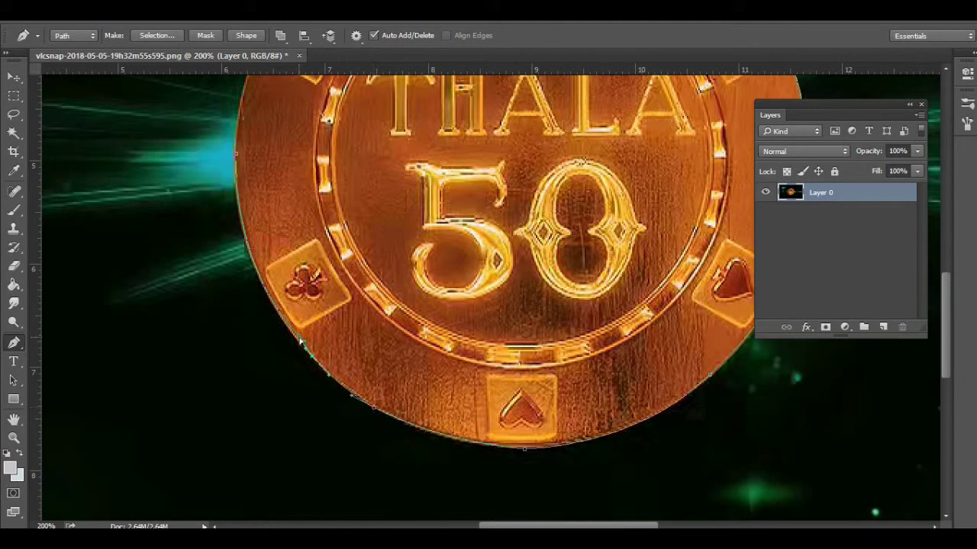
- Continue the path up the left rim to the top so it fully encircles the chip
left_click_drag(299, 341, 227, 269)
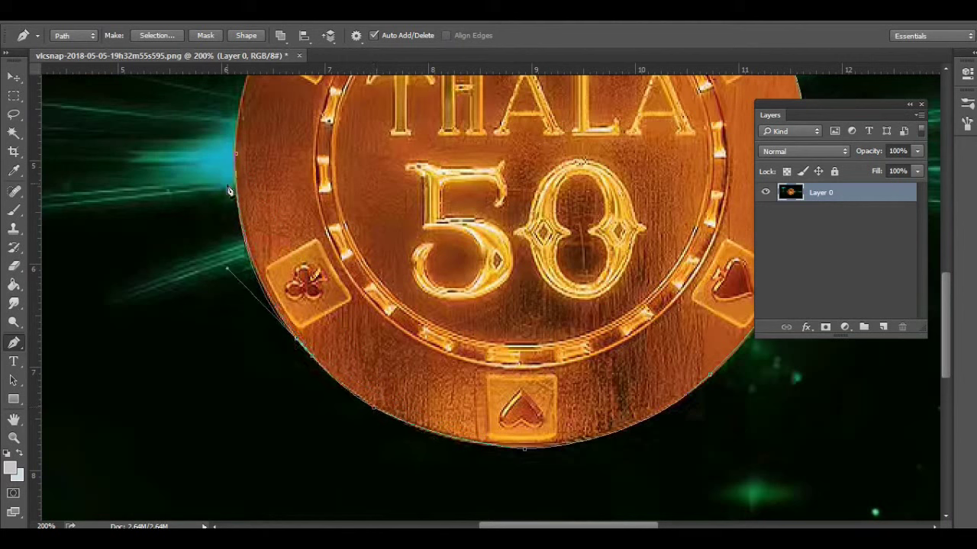
left_click(228, 128)
left_click_drag(275, 315, 271, 303)
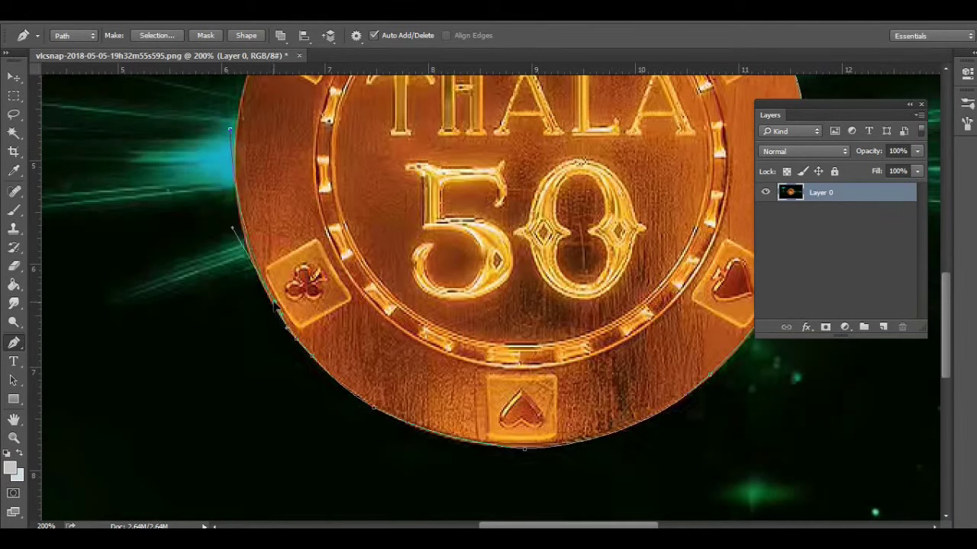
scroll(278, 208, "up", 2)
scroll(278, 206, "up", 1)
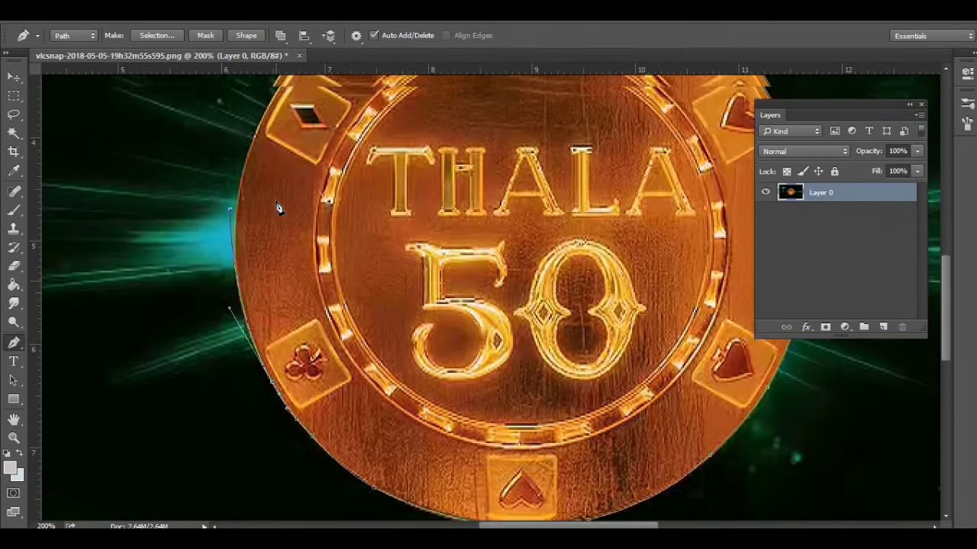
scroll(276, 209, "up", 1)
scroll(252, 244, "up", 3)
left_click_drag(243, 272, 248, 280)
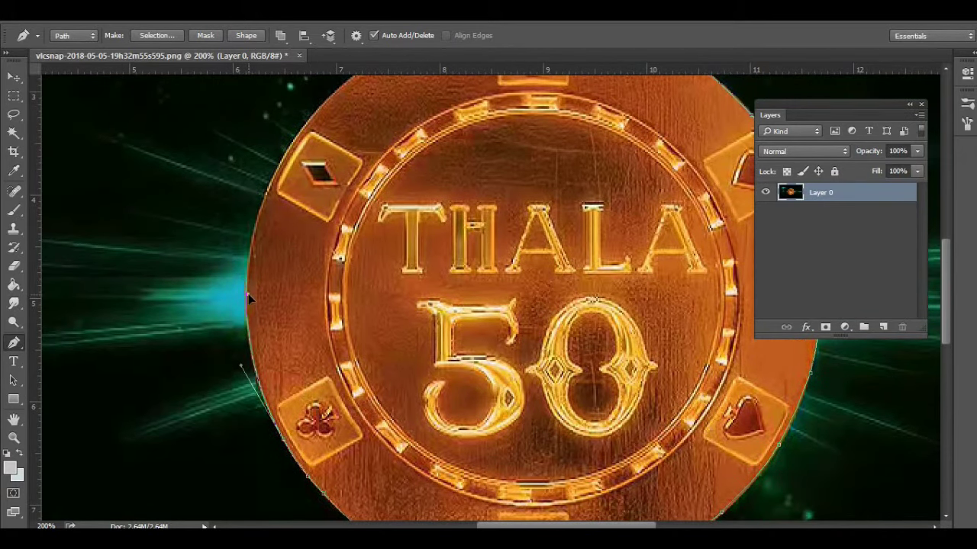
left_click_drag(245, 284, 246, 296)
scroll(343, 316, "up", 4)
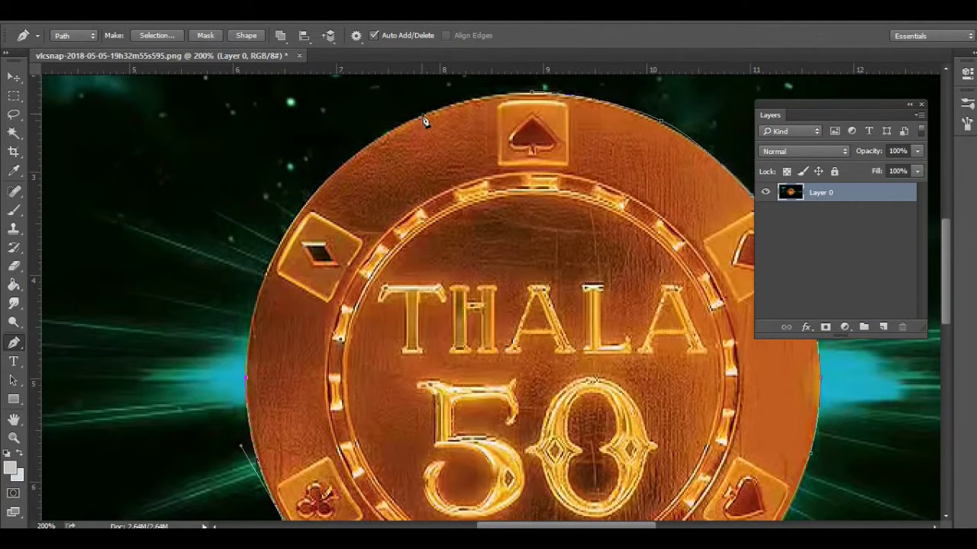
left_click(424, 115)
left_click_drag(330, 258, 290, 232)
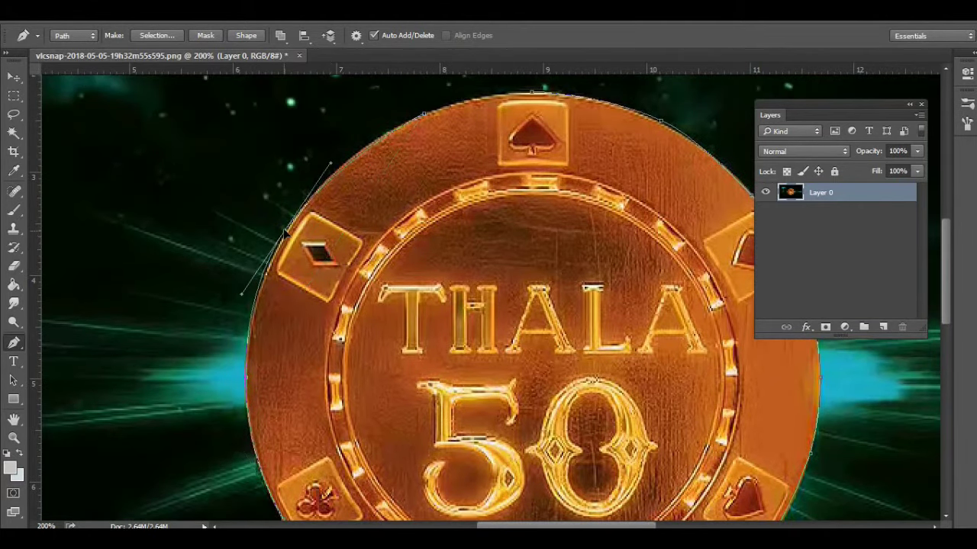
left_click(347, 169, "ctrl")
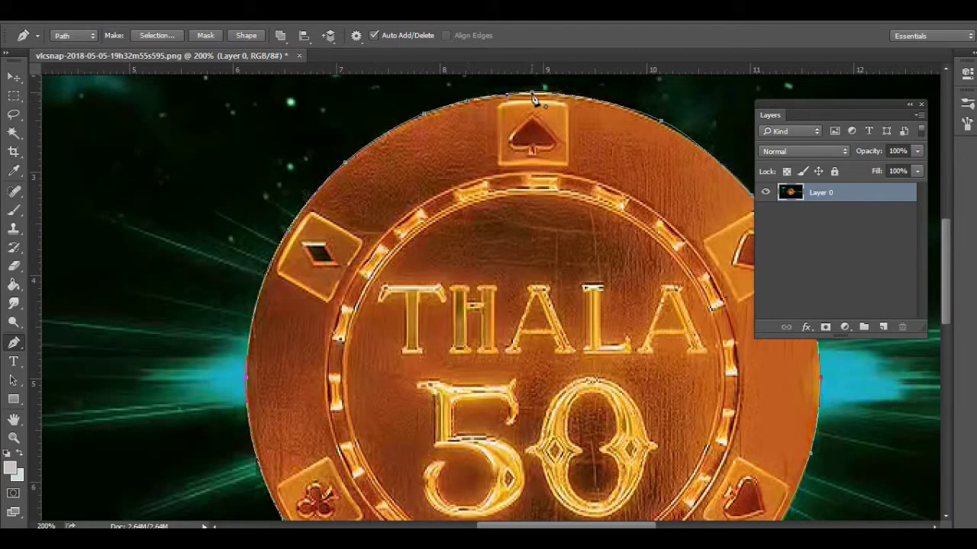
right_click(571, 136)
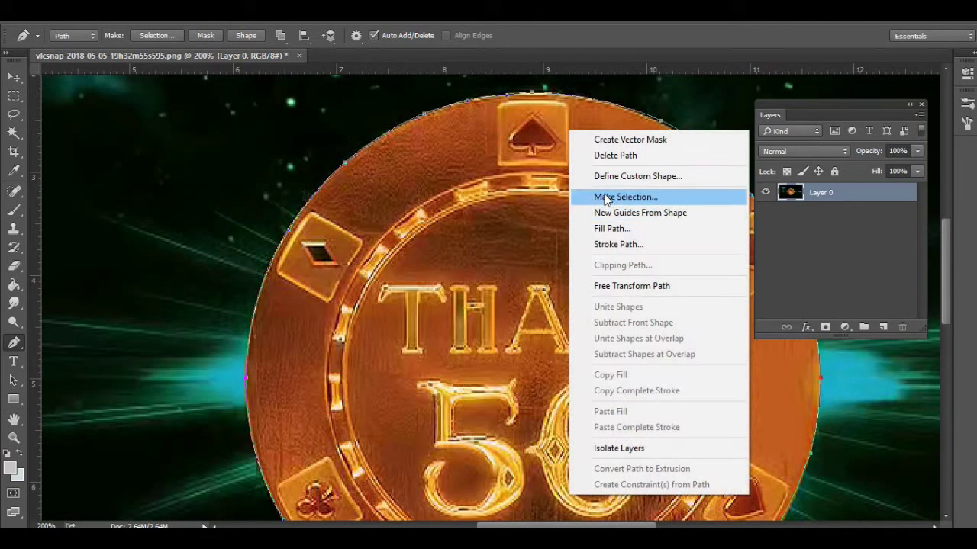
- Turn the chip path into a selection, invert it, and delete the dark background
left_click(629, 196)
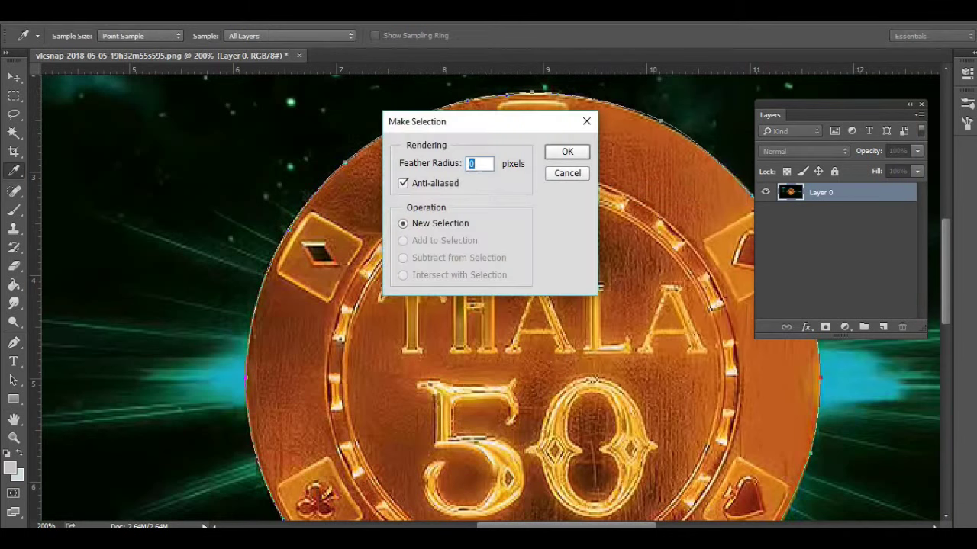
left_click(563, 153)
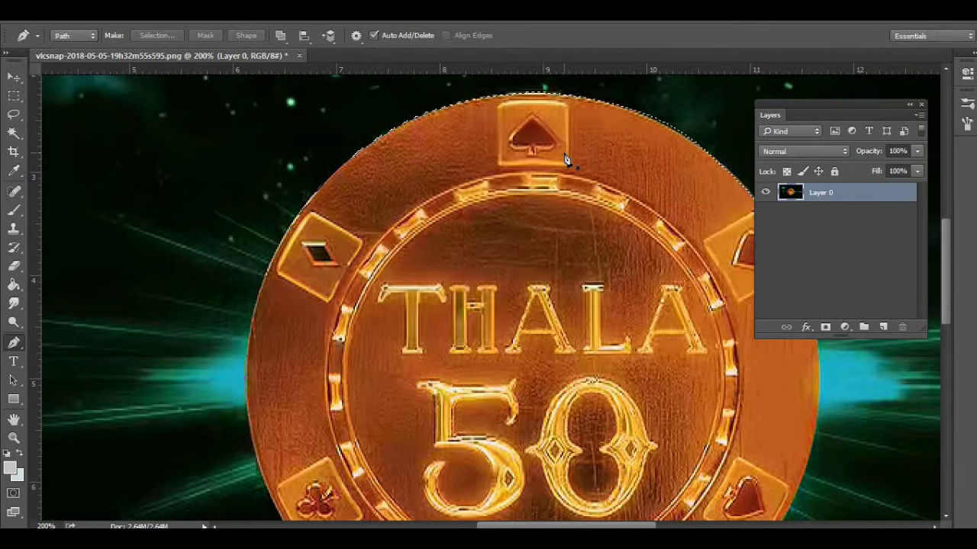
left_click(13, 116)
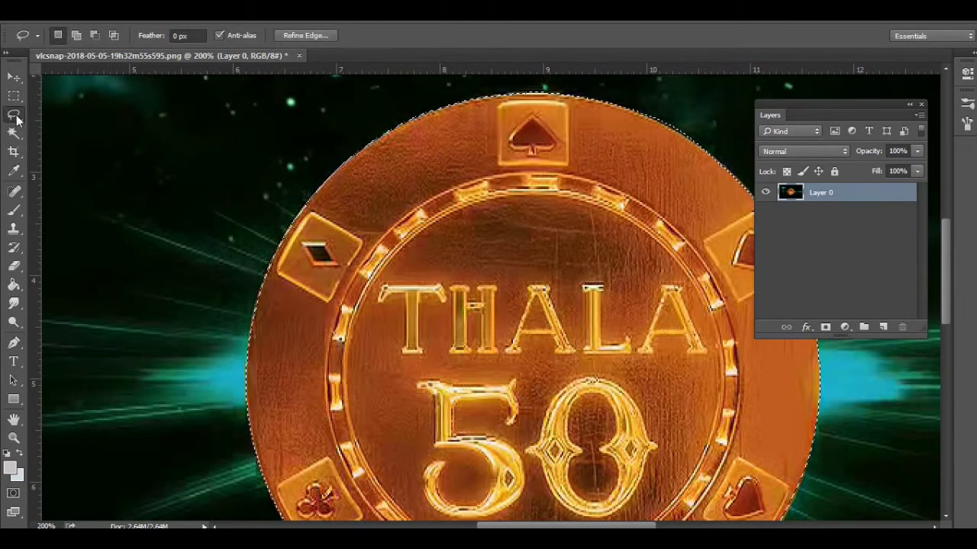
right_click(158, 139)
left_click(217, 165)
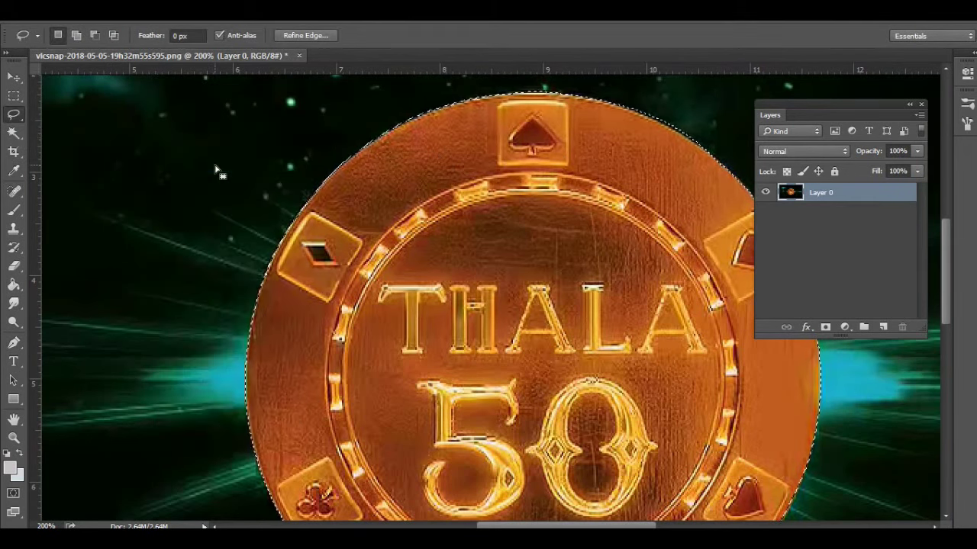
key("Delete")
key("ctrl+d")
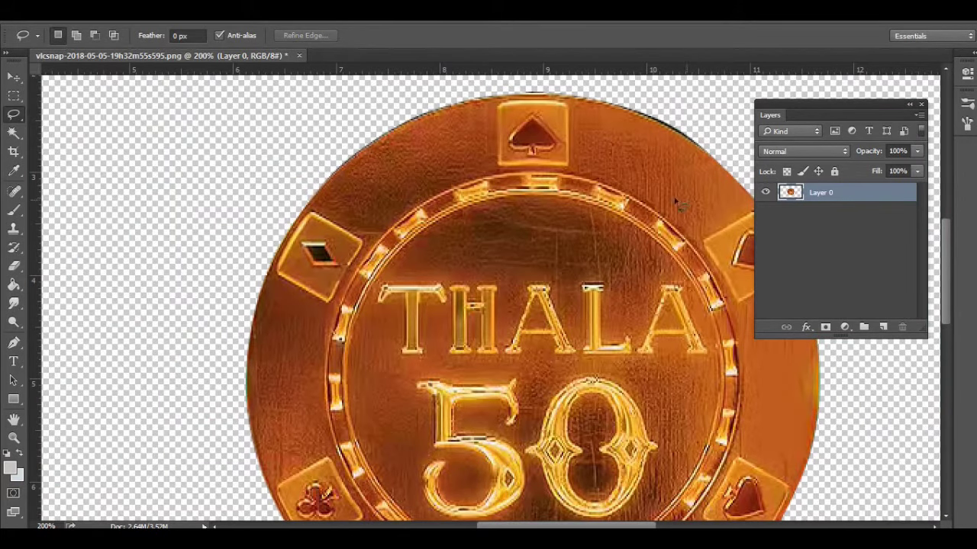
left_click(765, 192)
left_click(765, 192)
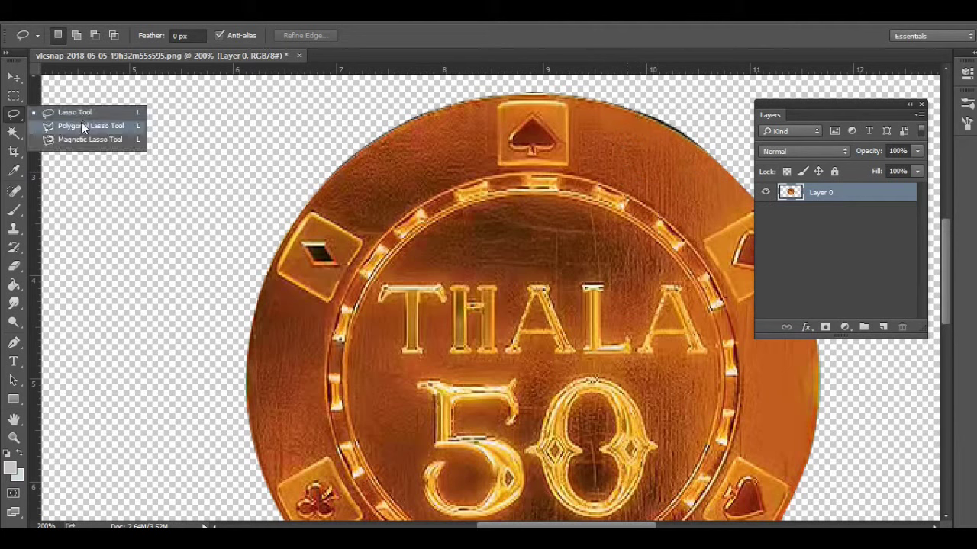
- Remove the leftover dark edge fragment at the upper right with the Polygonal Lasso, then zoom out
left_click_drag(14, 114, 81, 122)
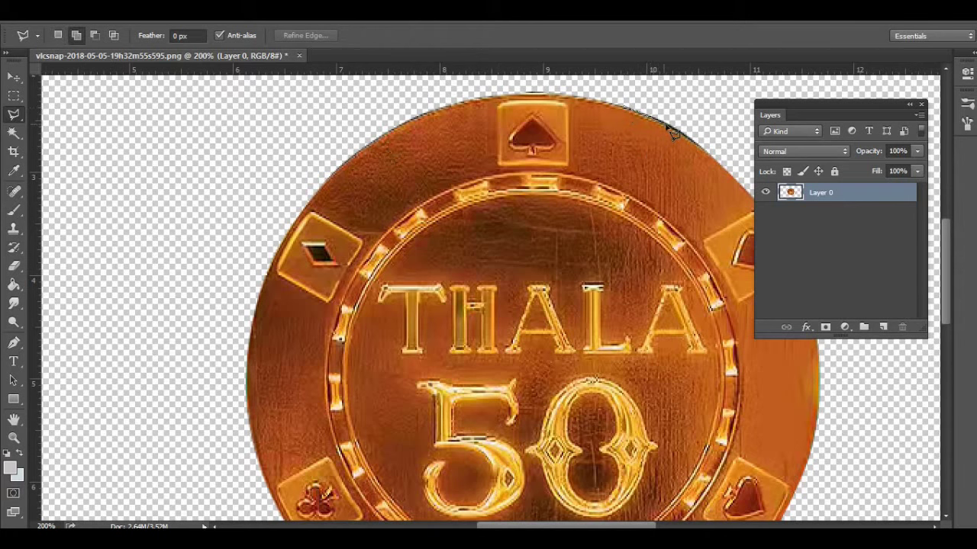
left_click(671, 131)
left_click(703, 146)
left_click(706, 115)
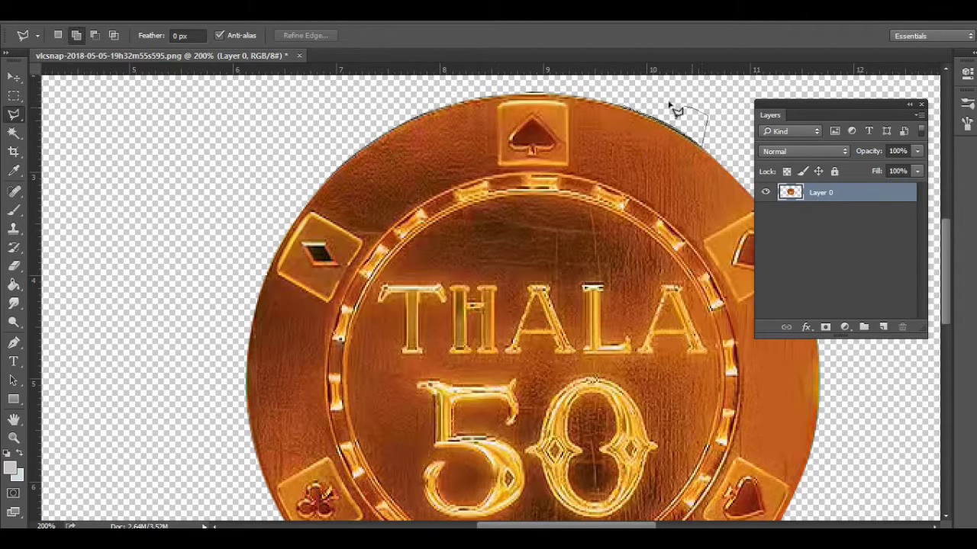
left_click(623, 100)
key("ctrl+d")
key("ctrl+minus")
key("ctrl+minus")
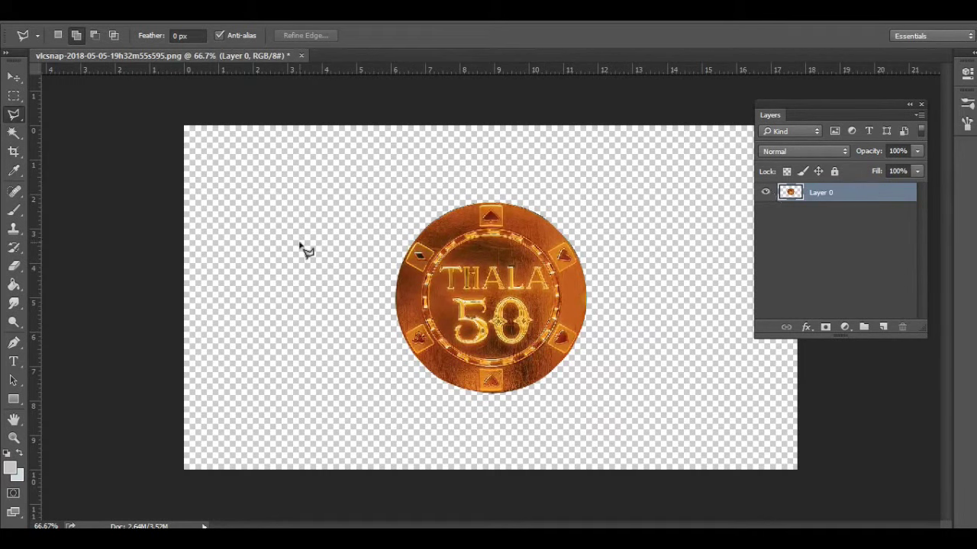
- Heal away the THALA 50 lettering at the chip's centre with the Spot Healing Brush
left_click(15, 191)
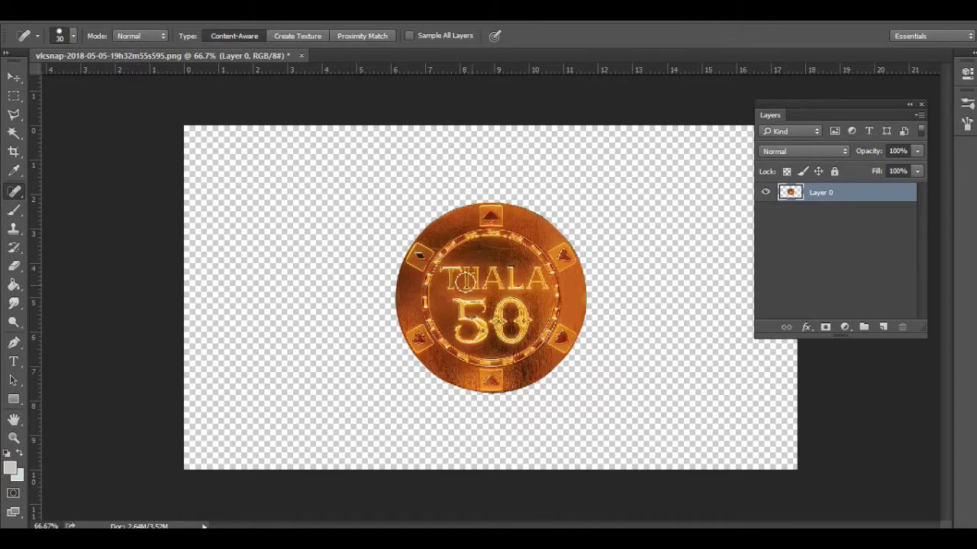
key("bracketright")
key("bracketright")
key("bracketright")
key("bracketright")
key("bracketright")
left_click(481, 290)
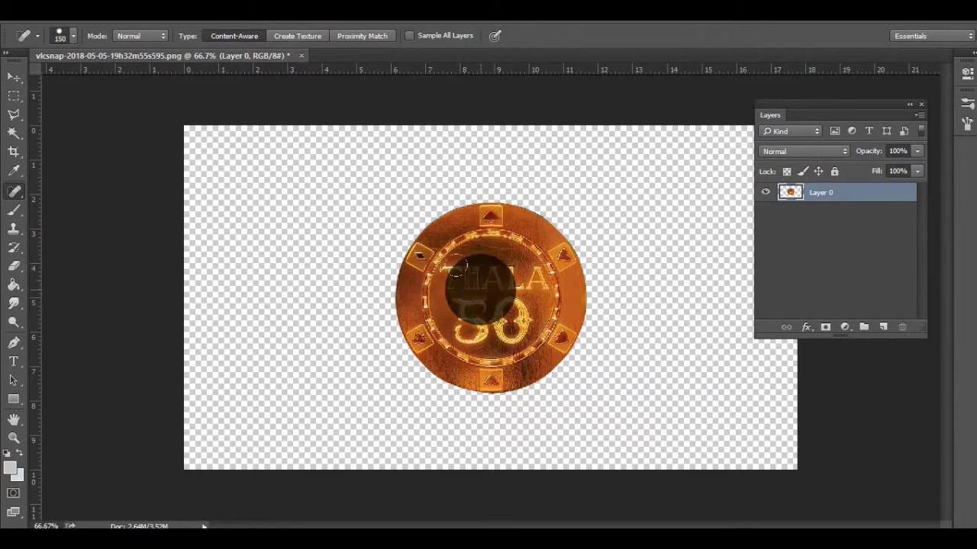
left_click(485, 310)
left_click(482, 316)
left_click(501, 317)
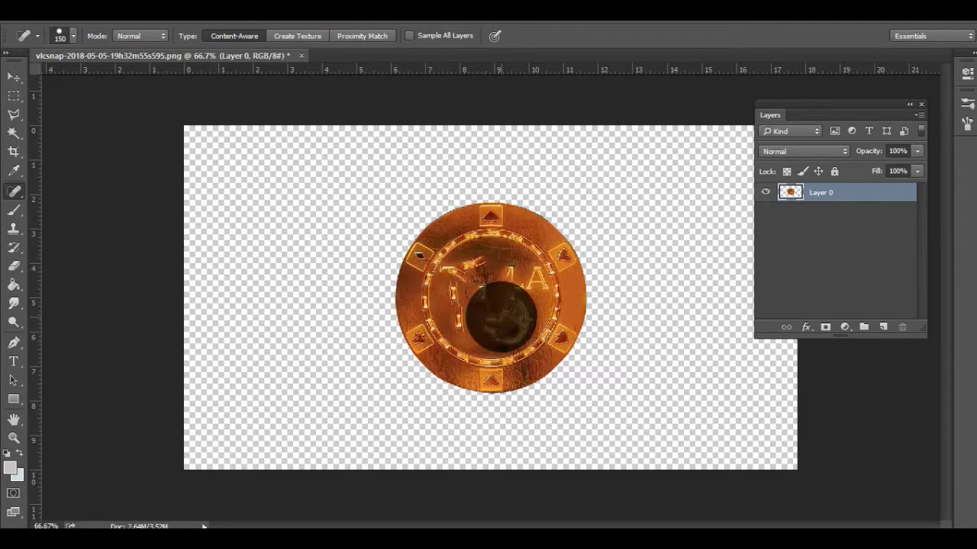
key("bracketleft")
left_click(506, 288)
left_click(519, 287)
left_click(508, 290)
left_click(509, 306)
left_click(476, 280)
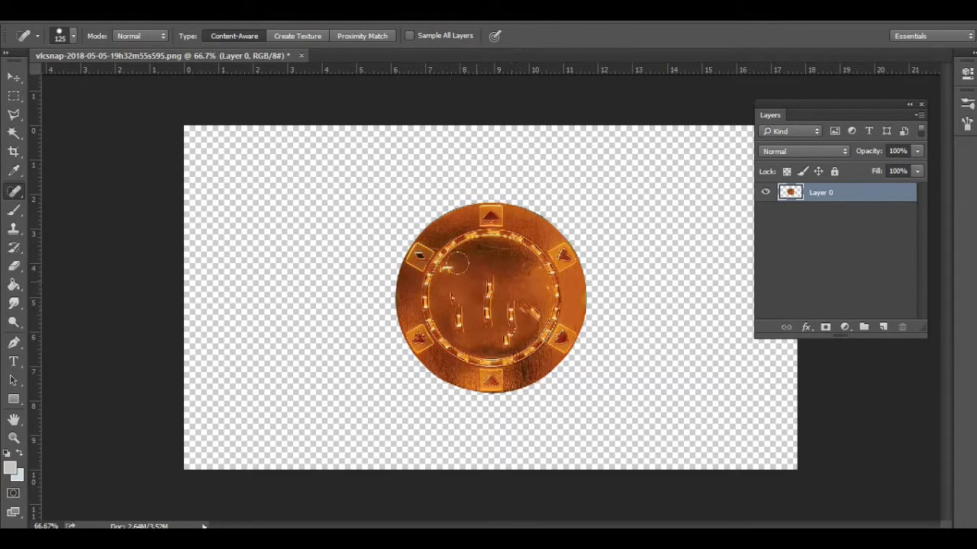
- Clean up the remaining lettering marks until the chip's centre is plain gold
left_click(481, 284)
left_click(479, 307)
left_click(476, 305)
left_click(458, 309)
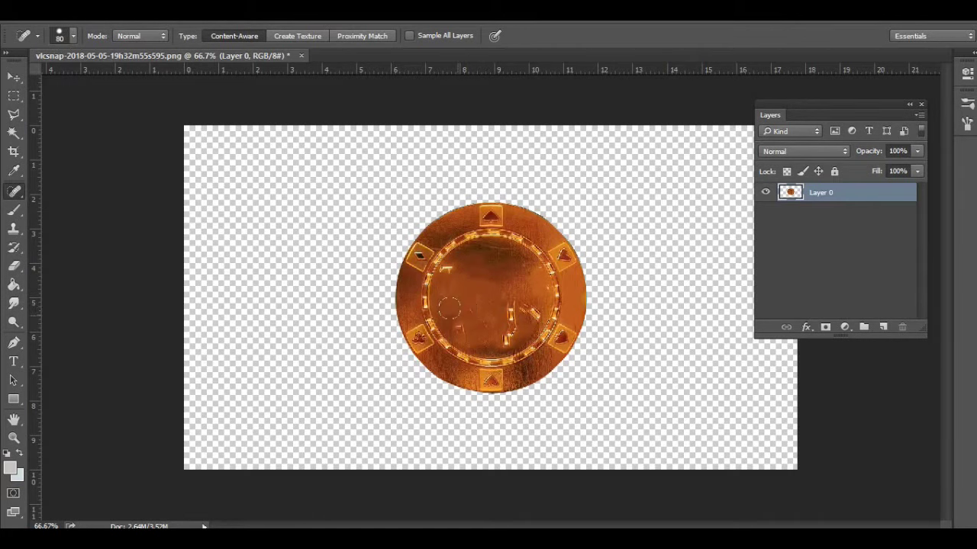
left_click(459, 317)
left_click(455, 276)
left_click(510, 315)
left_click(522, 309)
left_click(511, 327)
left_click(507, 333)
left_click(521, 313)
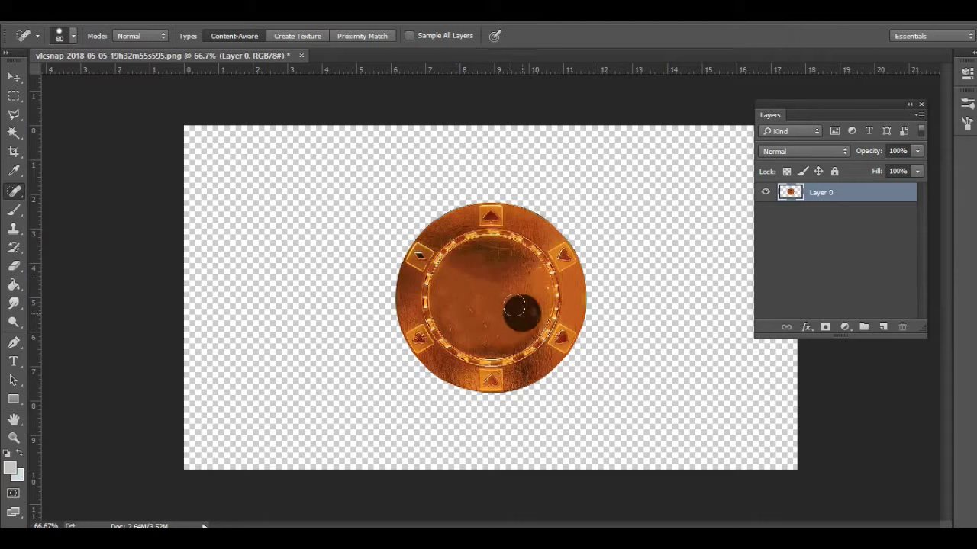
left_click(515, 272)
left_click(492, 261)
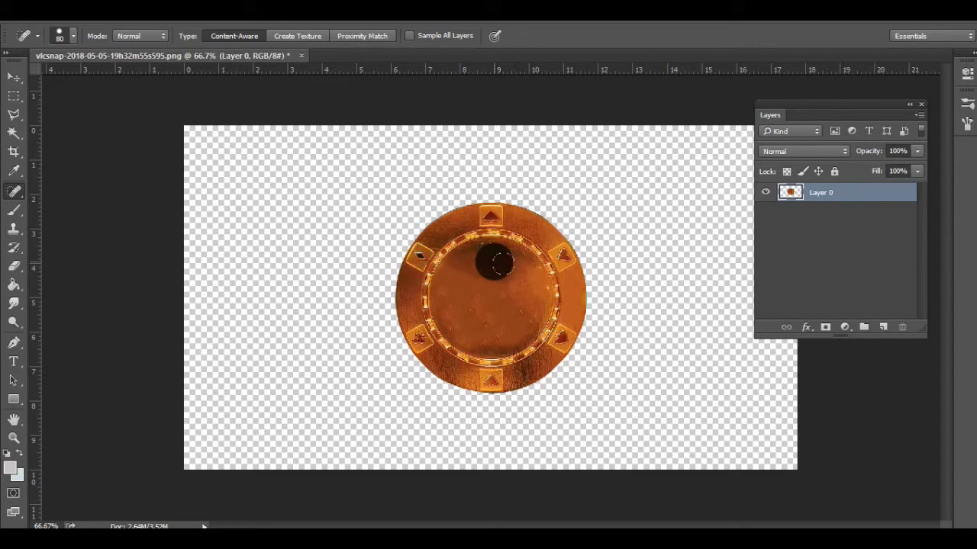
left_click(502, 270)
left_click(480, 268)
left_click(467, 267)
left_click(484, 261)
left_click(503, 260)
left_click(517, 270)
left_click(483, 261)
left_click(472, 257)
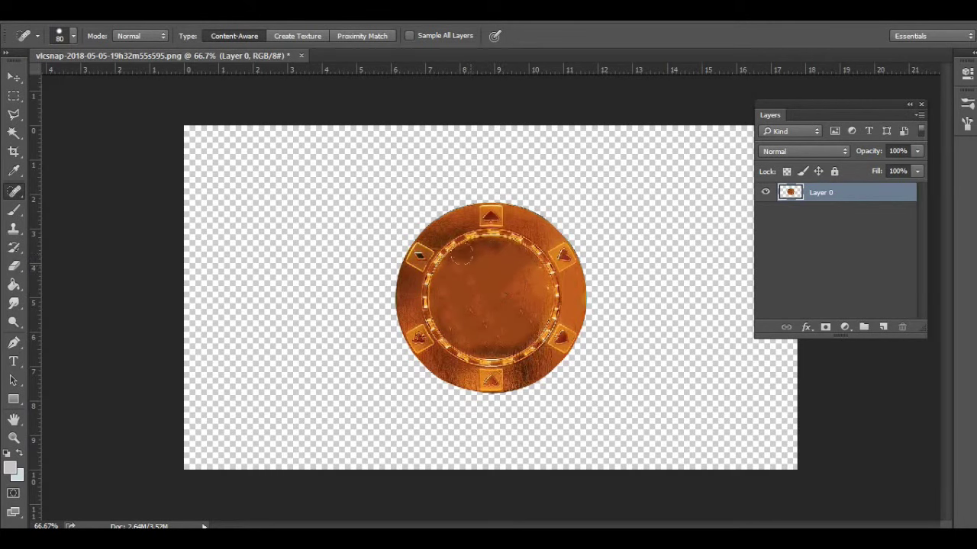
left_click(468, 260)
left_click(489, 261)
left_click(13, 343)
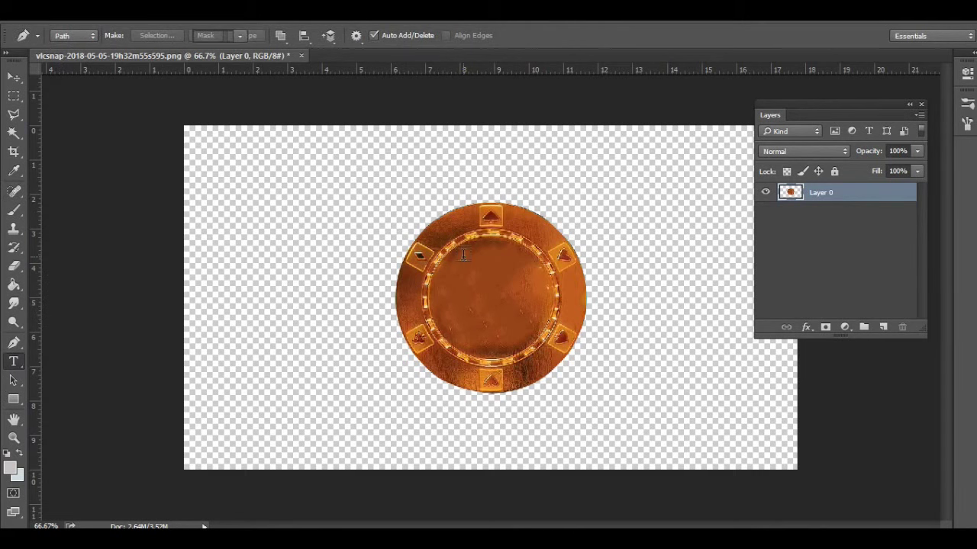
- Type 'YOUR TEXT' on two lines at the chip's centre and commit it
left_click(468, 289)
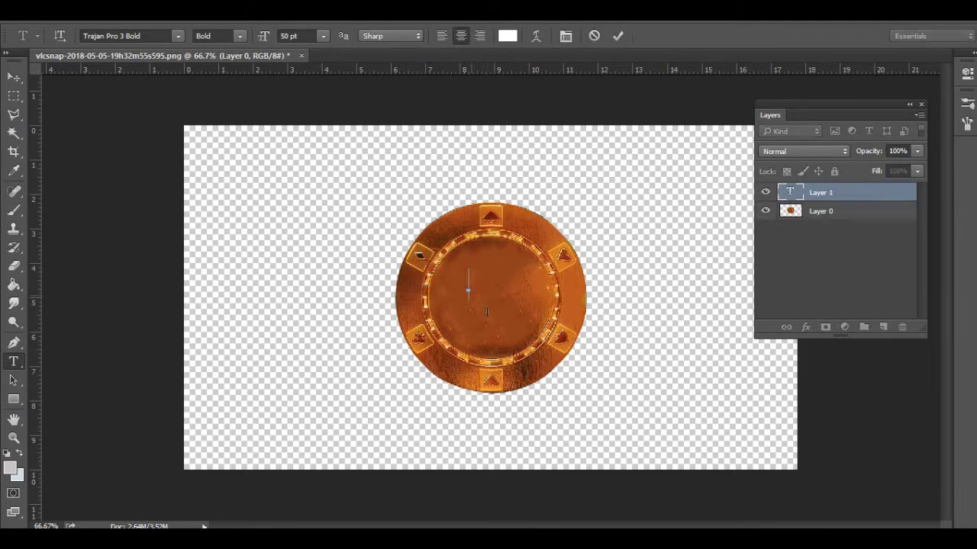
type("YOUR TE")
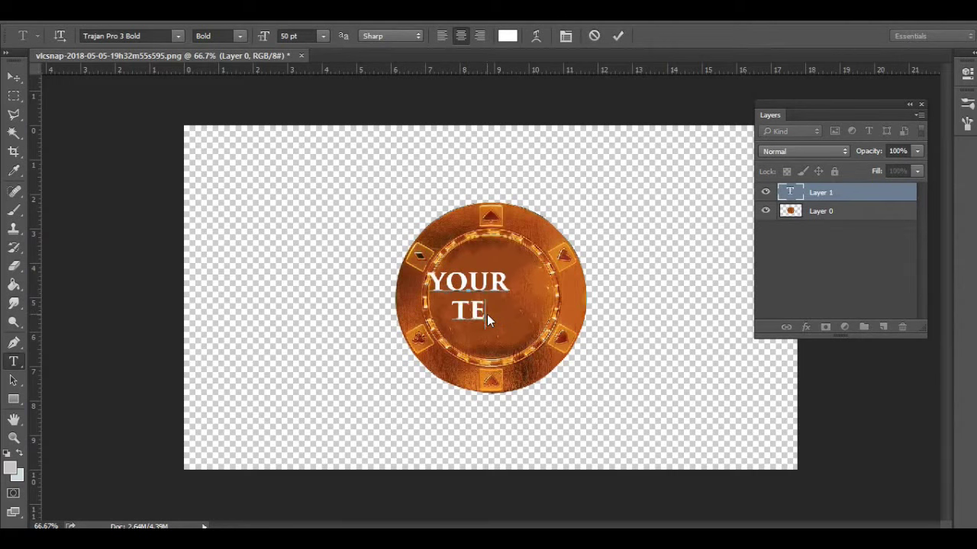
type("XT")
key("BackSpace")
key("BackSpace")
type("XT")
left_click_drag(493, 300, 519, 300)
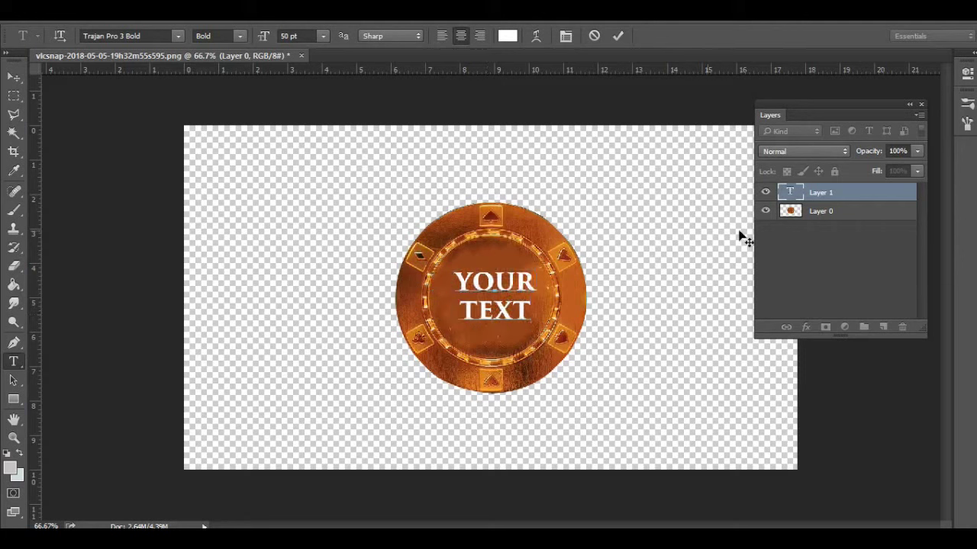
left_click(843, 245)
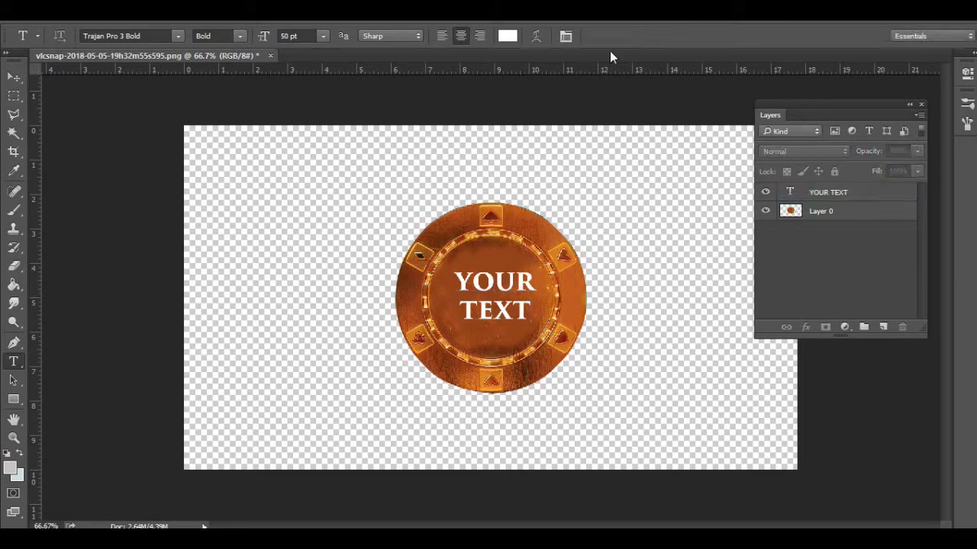
- Select the YOUR TEXT layer and nudge it slightly left on the chip
left_click(498, 294, "ctrl")
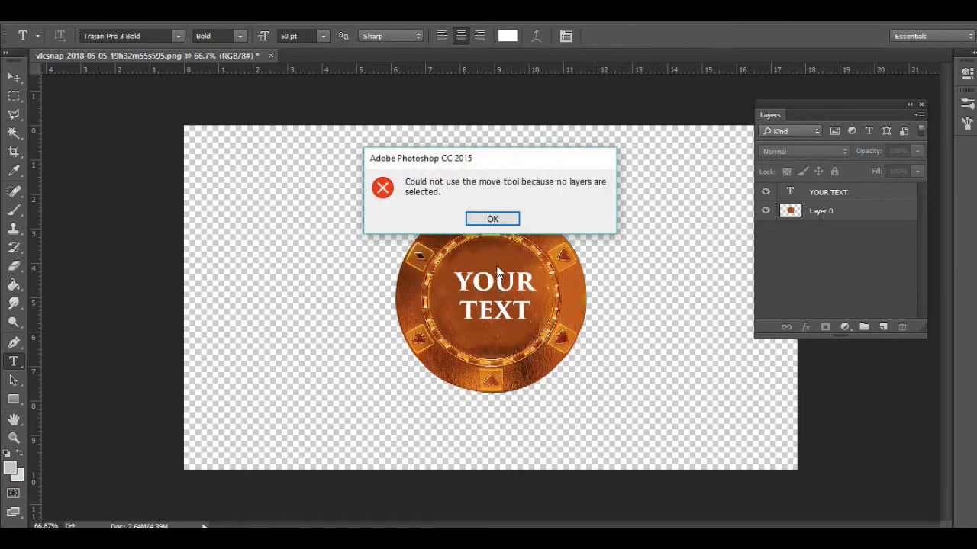
left_click(498, 222)
left_click(815, 197)
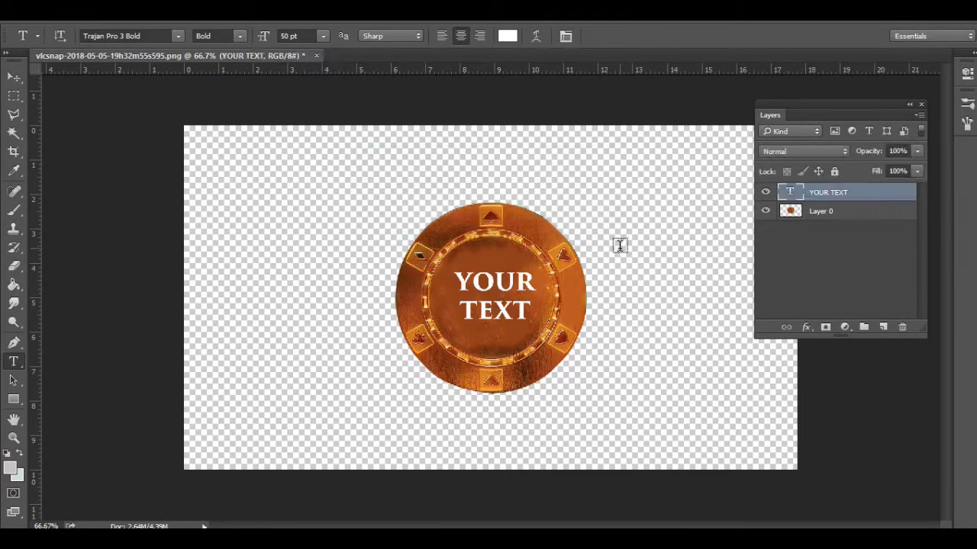
left_click_drag(504, 302, 499, 302)
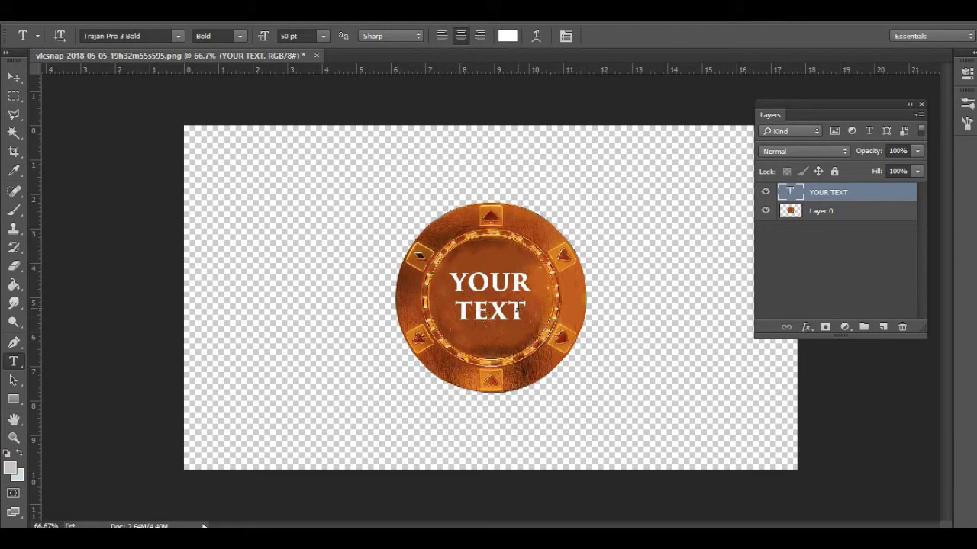
key("v")
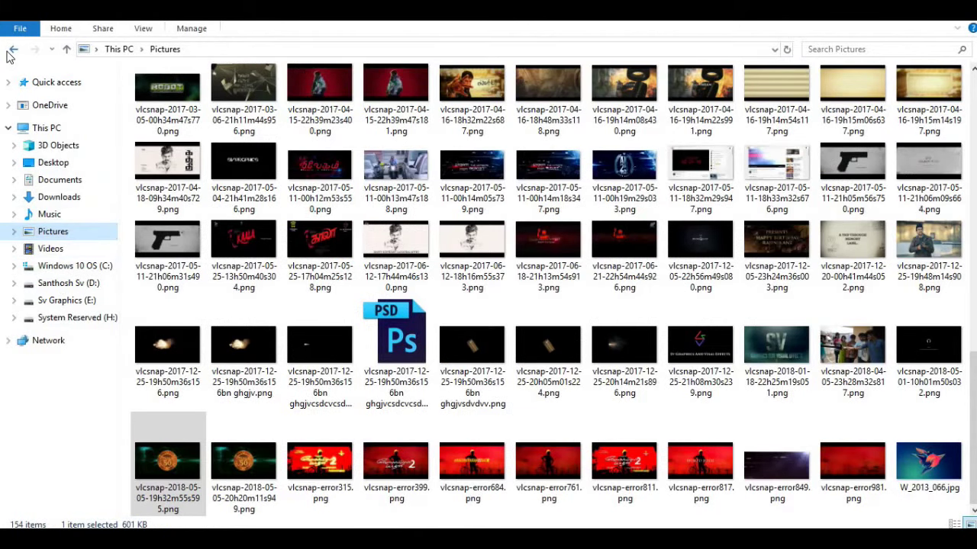
- Drag gold_texture446.jpg from the THALA 50 INTRO folder onto the Photoshop chip canvas
left_click(10, 50)
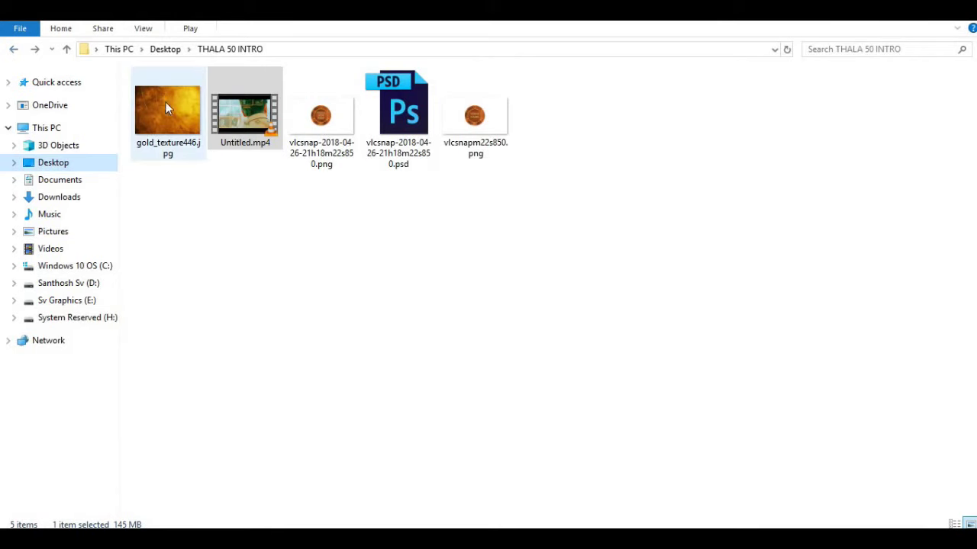
left_click_drag(167, 115, 319, 449)
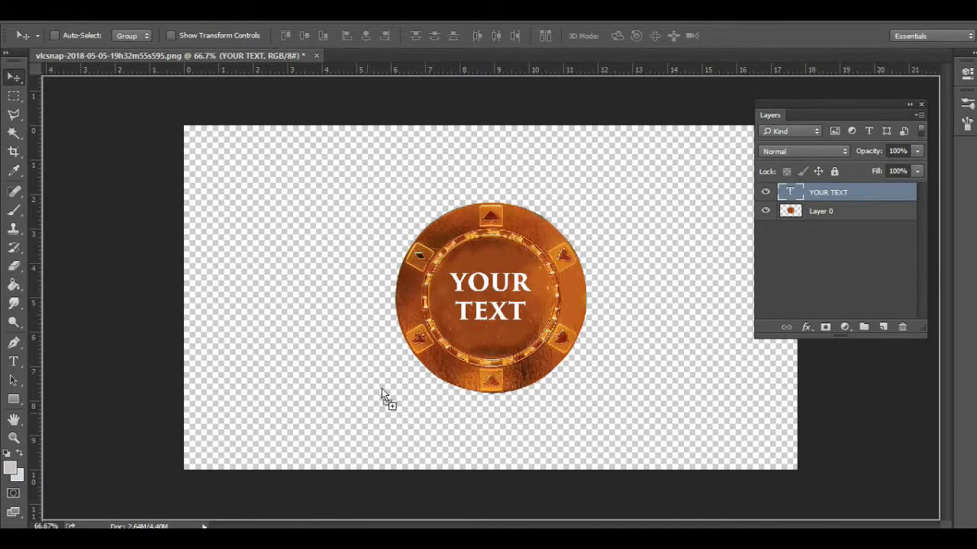
left_click_drag(319, 449, 480, 284)
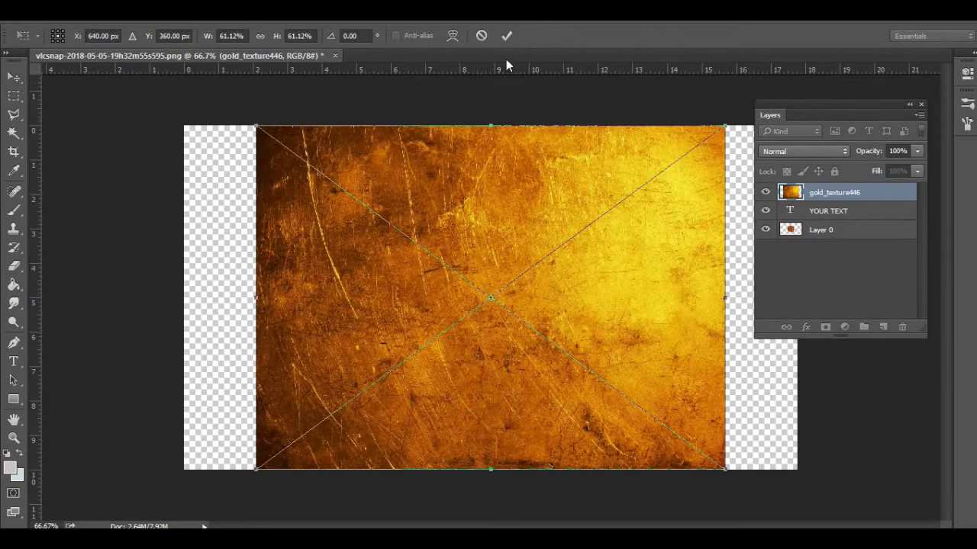
- Shrink the placed gold texture, center it on the chip, and commit the transform
mouse_move(727, 122)
left_mouse_down()
mouse_move(482, 344)
mouse_move(437, 365)
left_mouse_up()
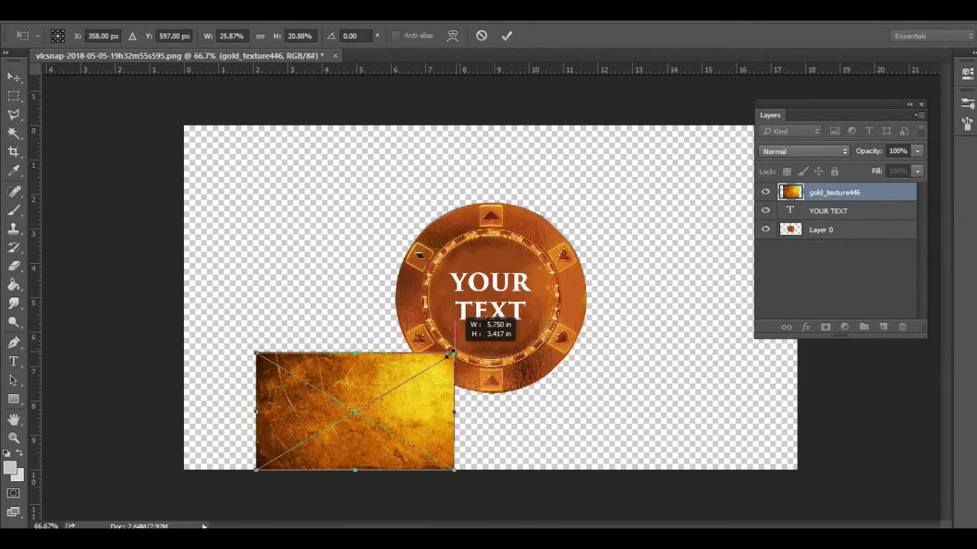
left_click_drag(437, 365, 419, 367)
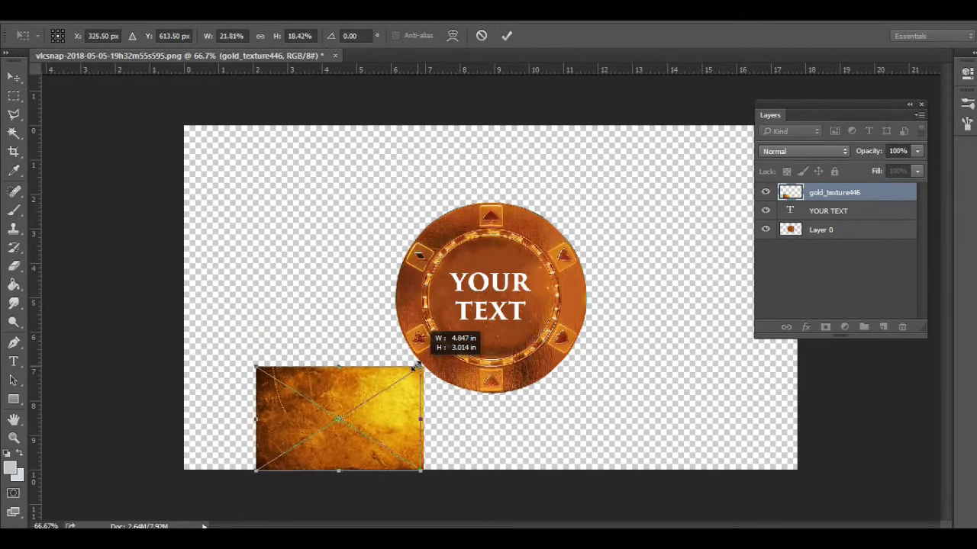
left_click_drag(390, 418, 538, 288)
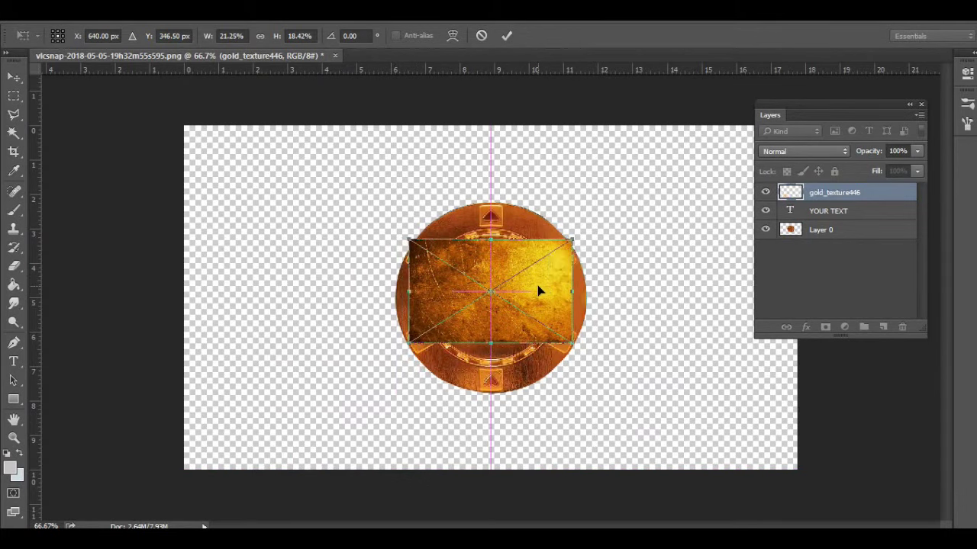
left_click(506, 35)
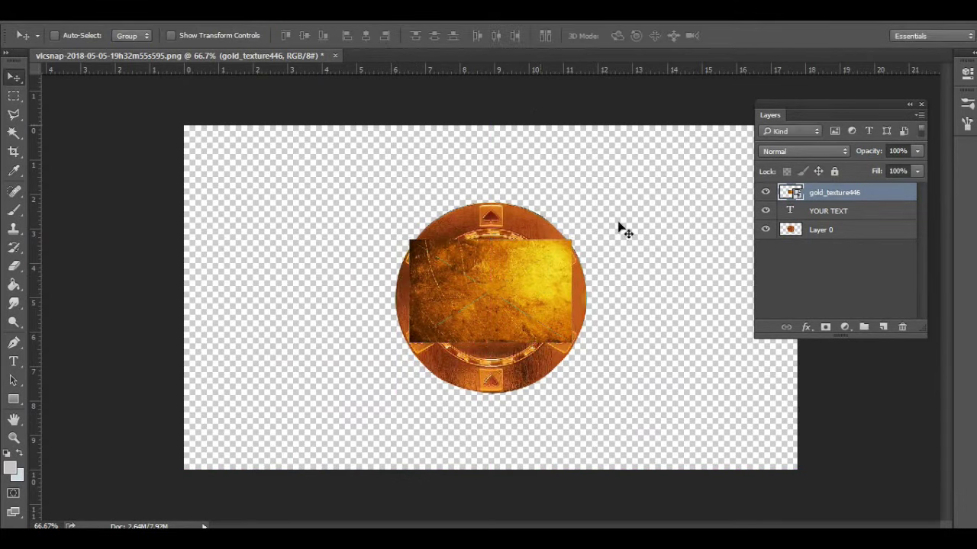
- Rasterize the gold_texture446 layer and clip it to the YOUR TEXT layer
right_click(798, 192)
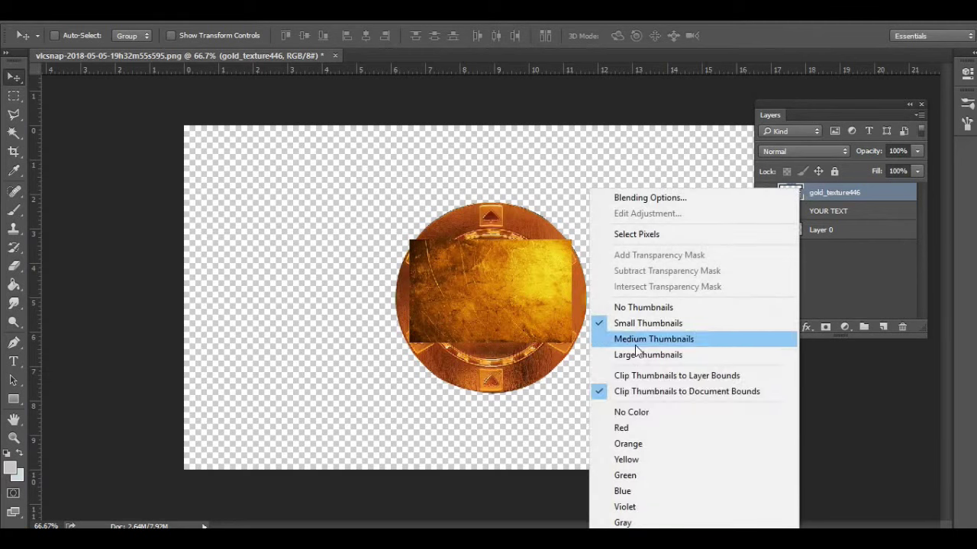
right_click(876, 194)
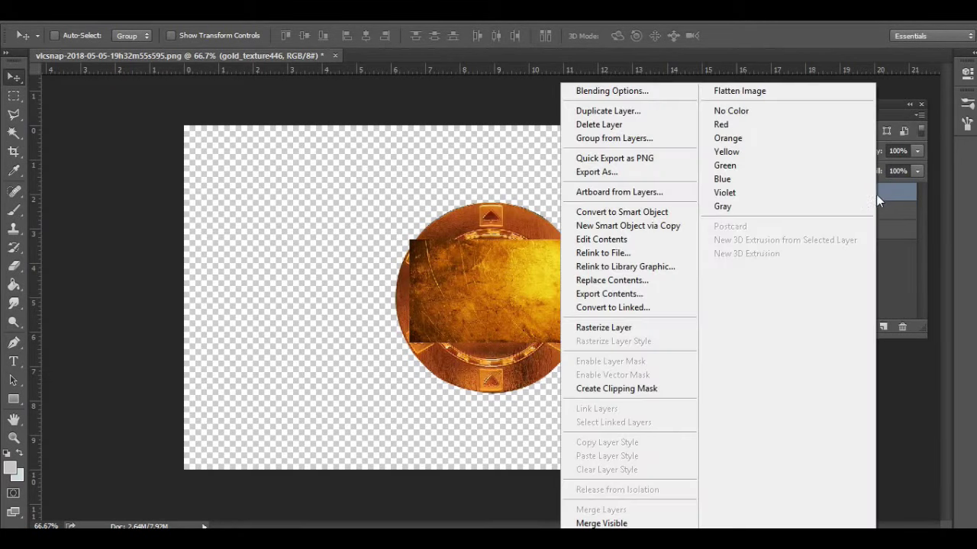
left_click(652, 328)
right_click(836, 194)
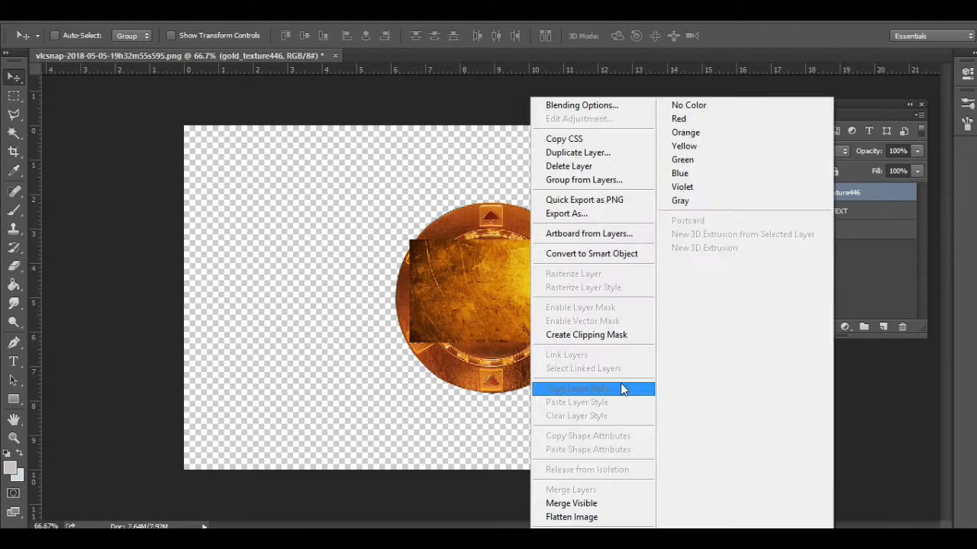
left_click(603, 333)
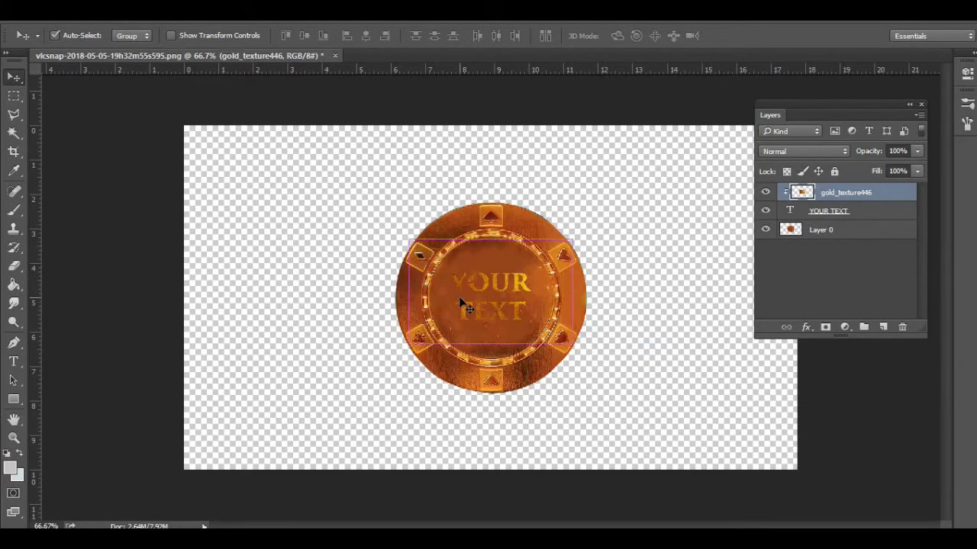
key("ctrl+t")
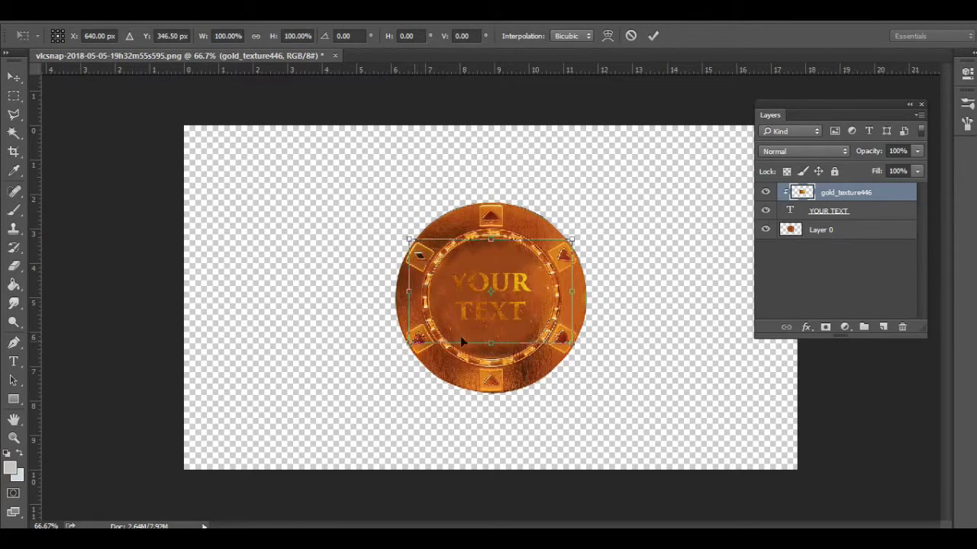
left_click(653, 38)
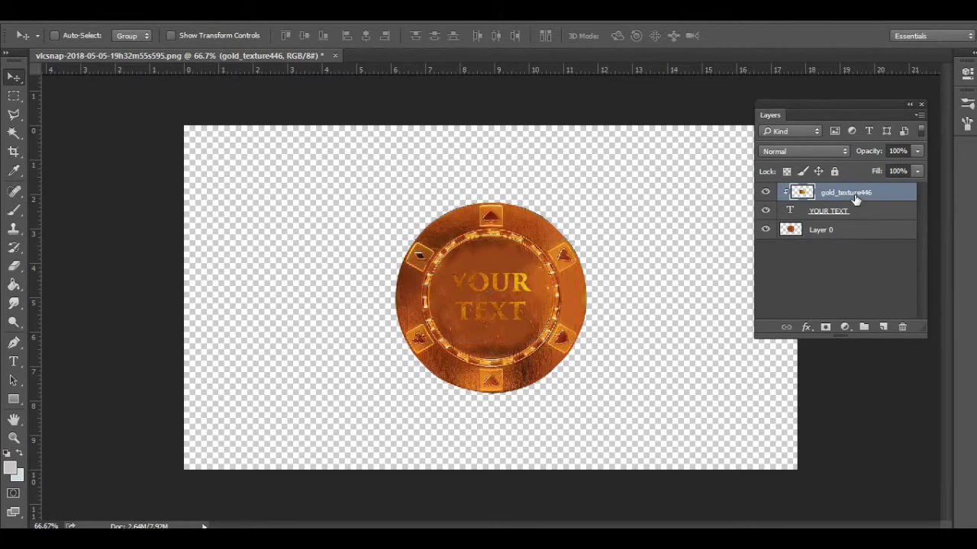
- Free Transform the clipped gold texture to about 188% by 161% so it covers the lettering
right_click(854, 195)
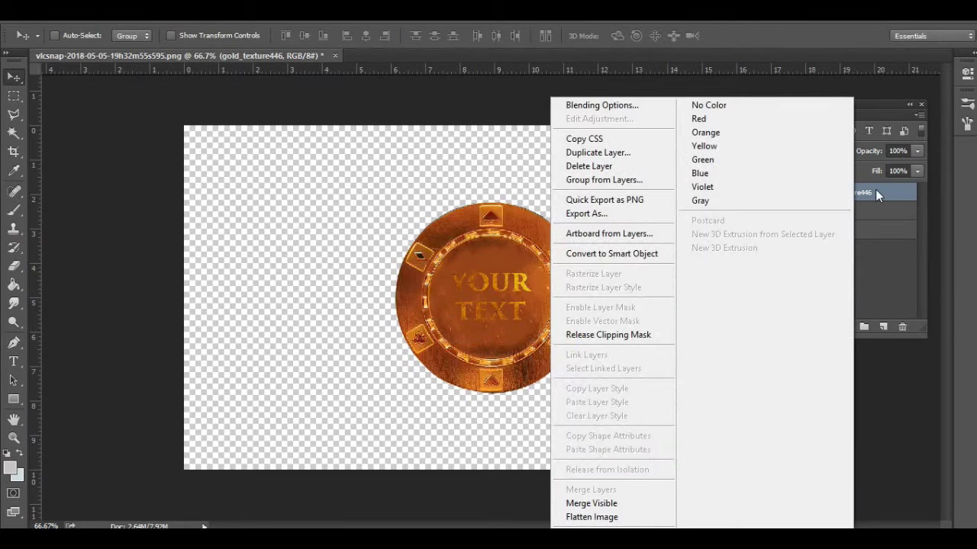
left_click(875, 192)
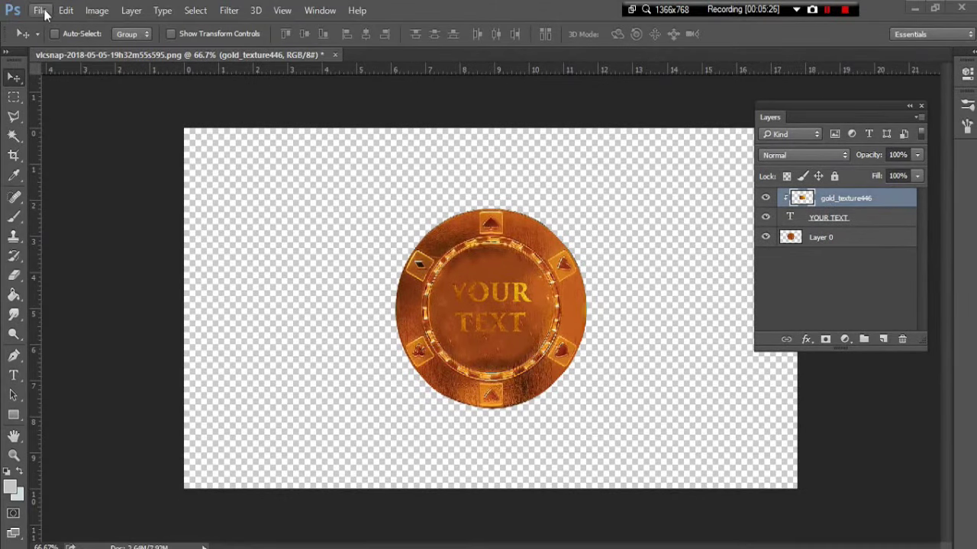
left_click(104, 10)
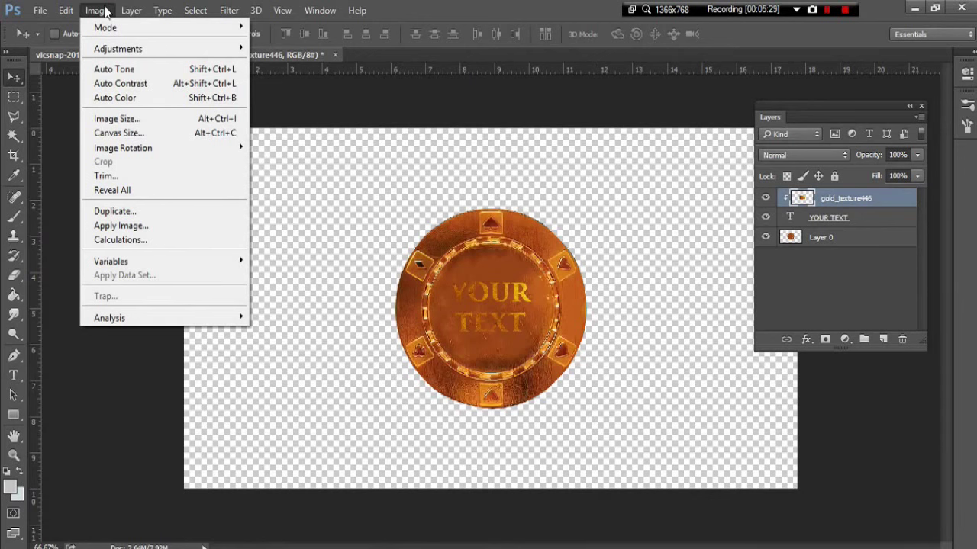
left_click(105, 11)
left_click(40, 11)
mouse_move(64, 11)
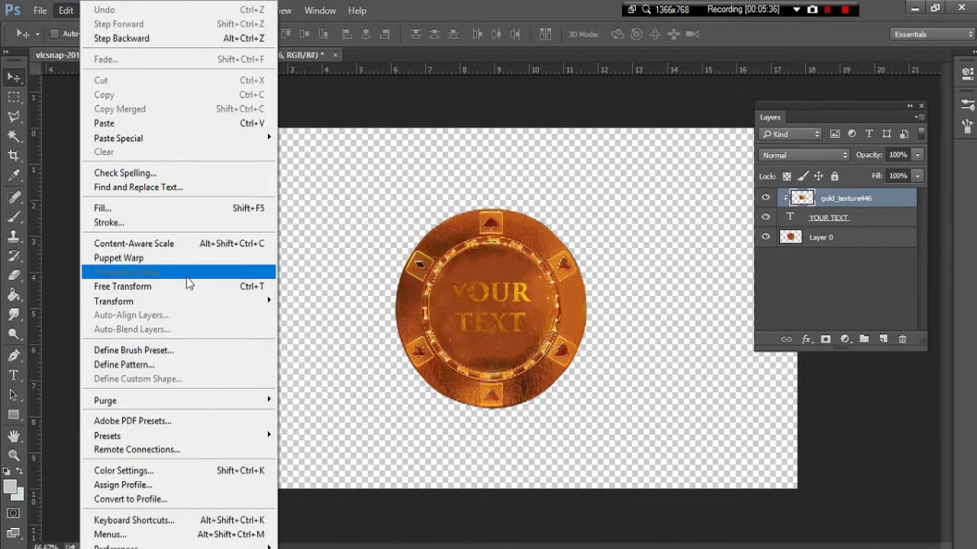
left_click(132, 289)
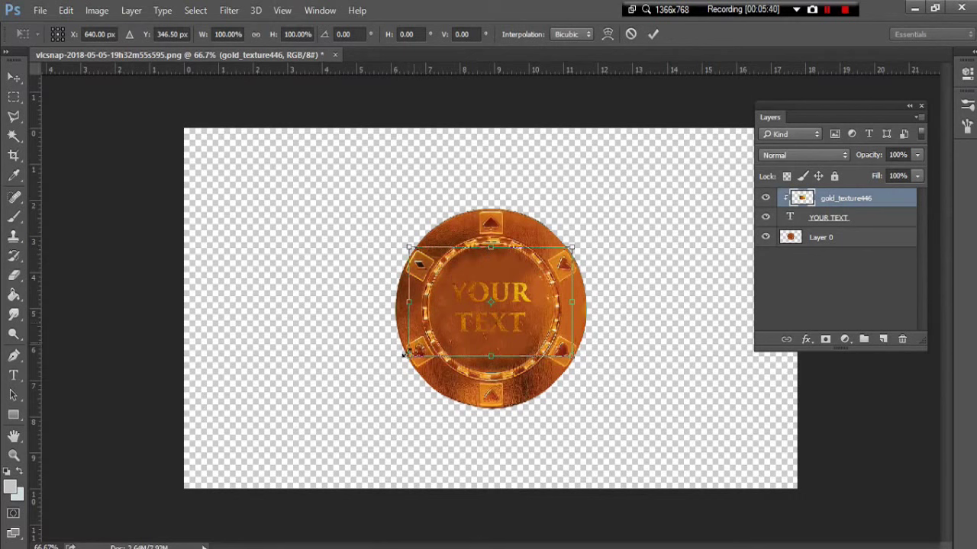
left_click_drag(409, 353, 270, 407)
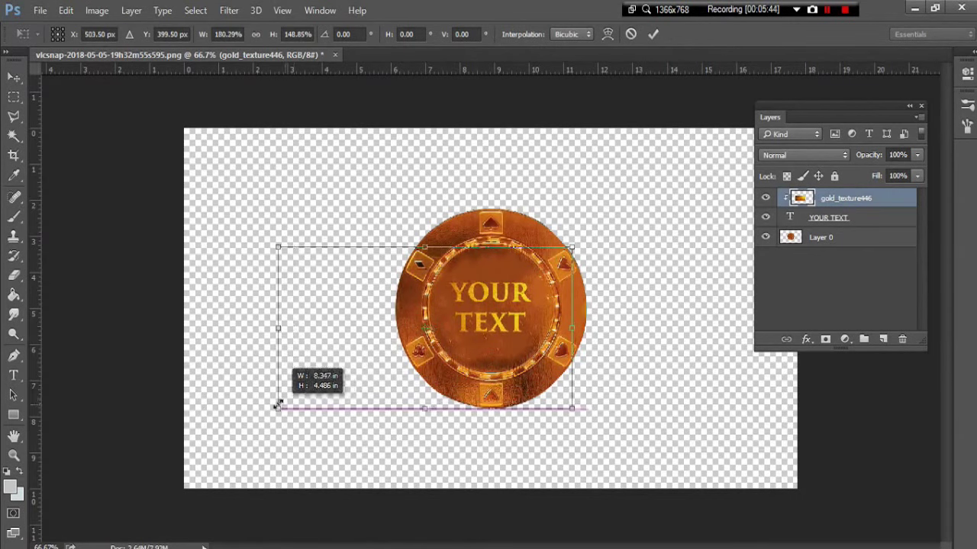
left_click_drag(270, 407, 265, 419)
left_click(651, 34)
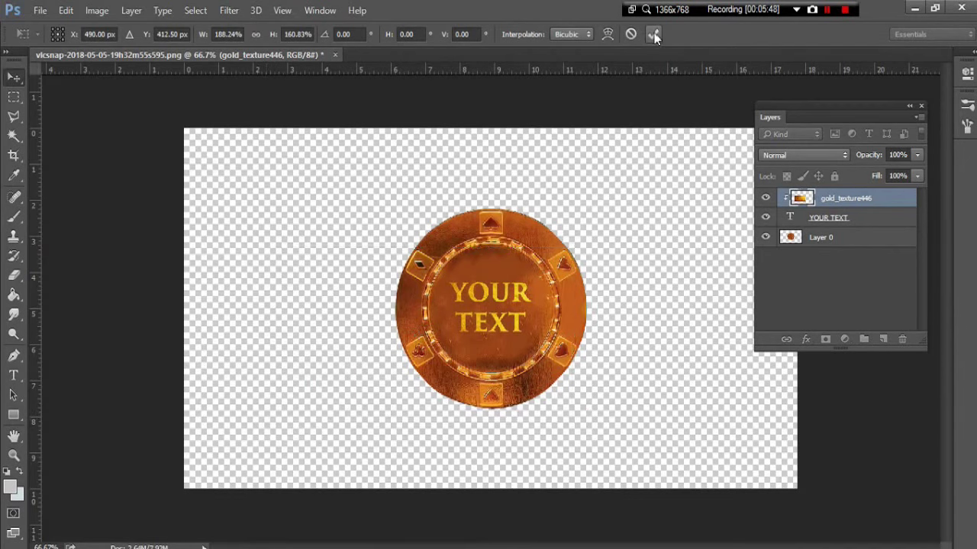
right_click(831, 203)
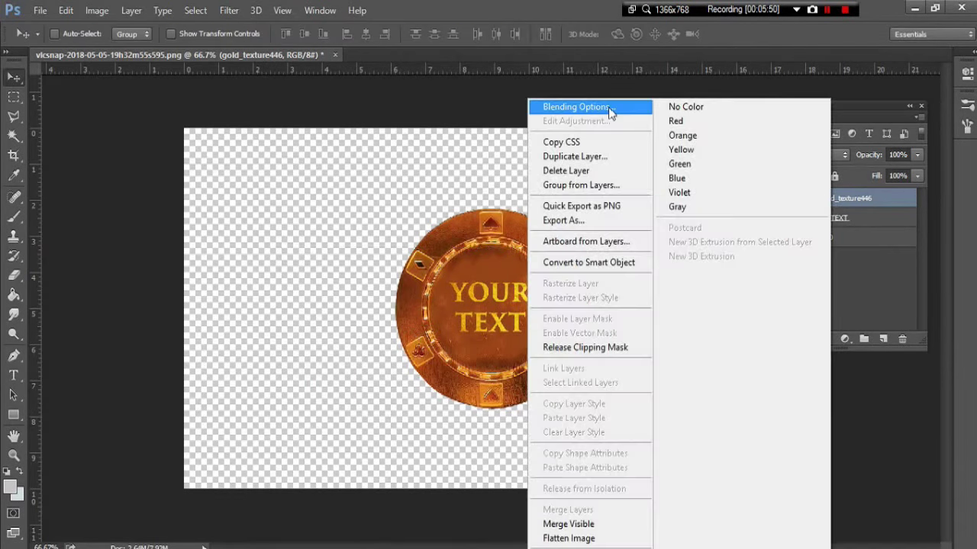
- Duplicate gold_texture446 and YOUR TEXT, group the copies into Group 1, and hide it
left_click(866, 212)
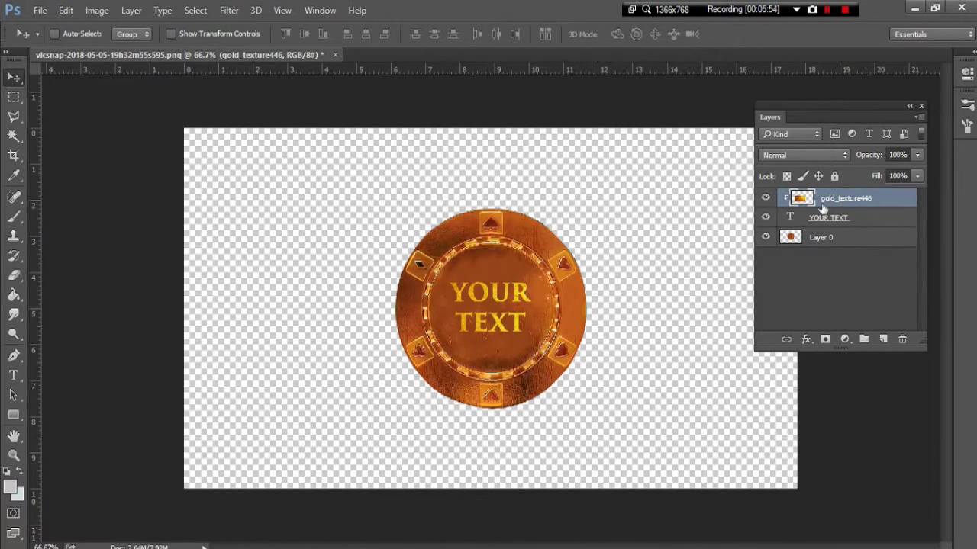
left_click(861, 219)
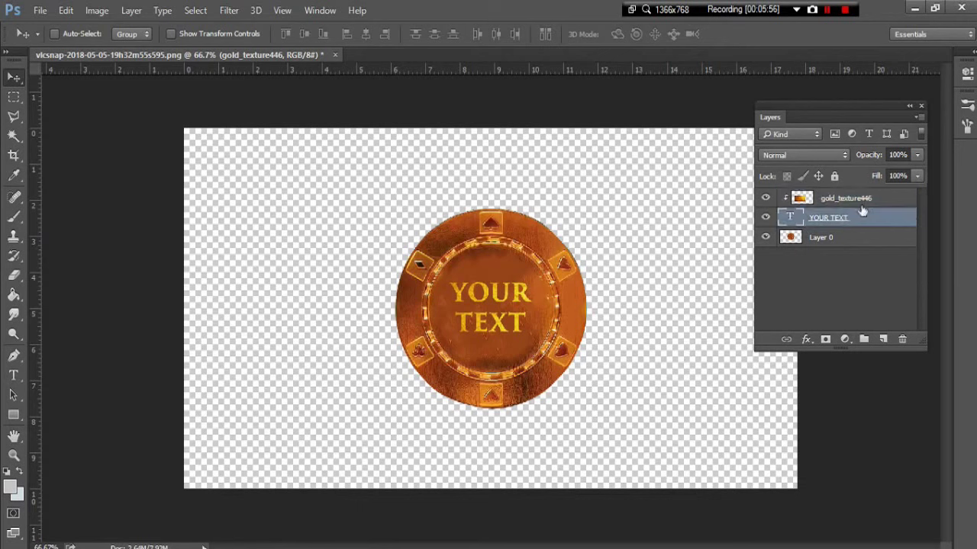
left_click(865, 200)
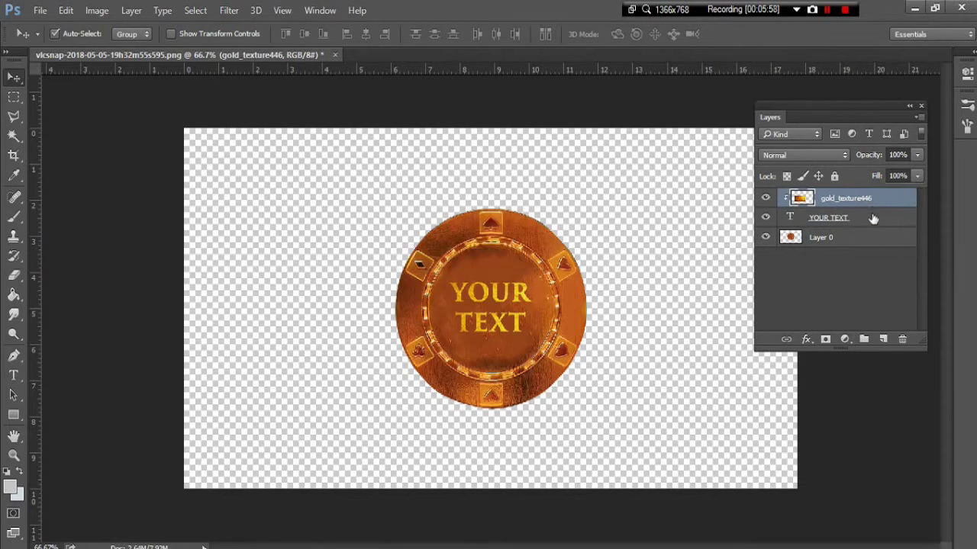
left_click(872, 219, "shift")
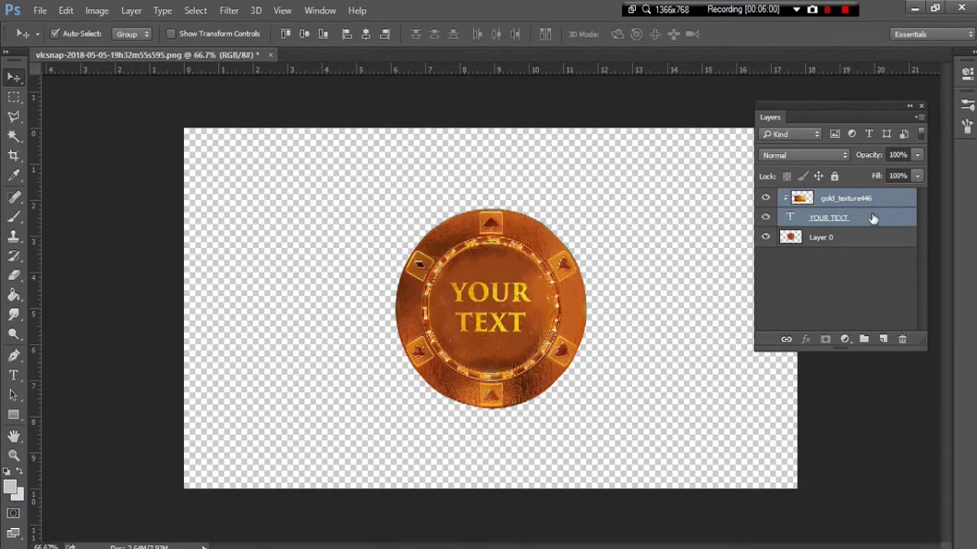
right_click(872, 219)
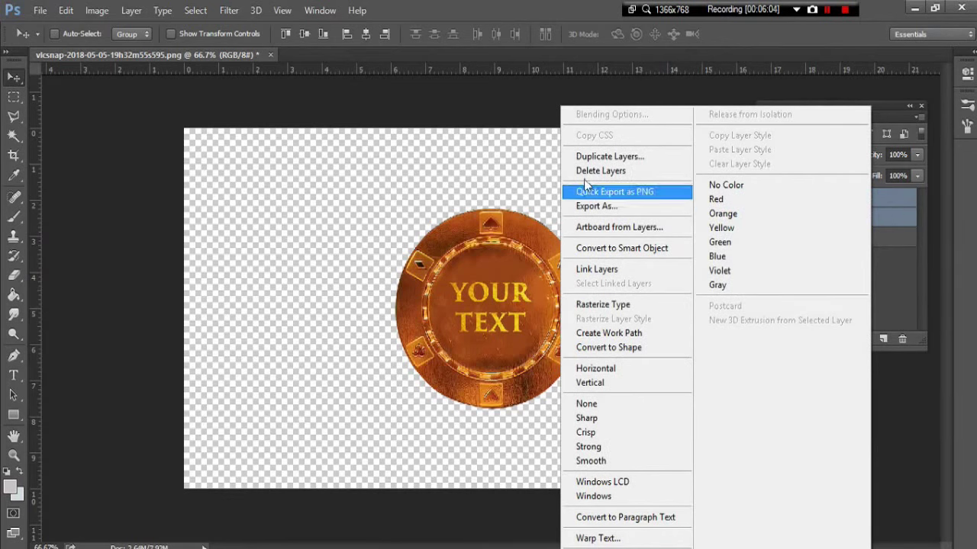
left_click(608, 157)
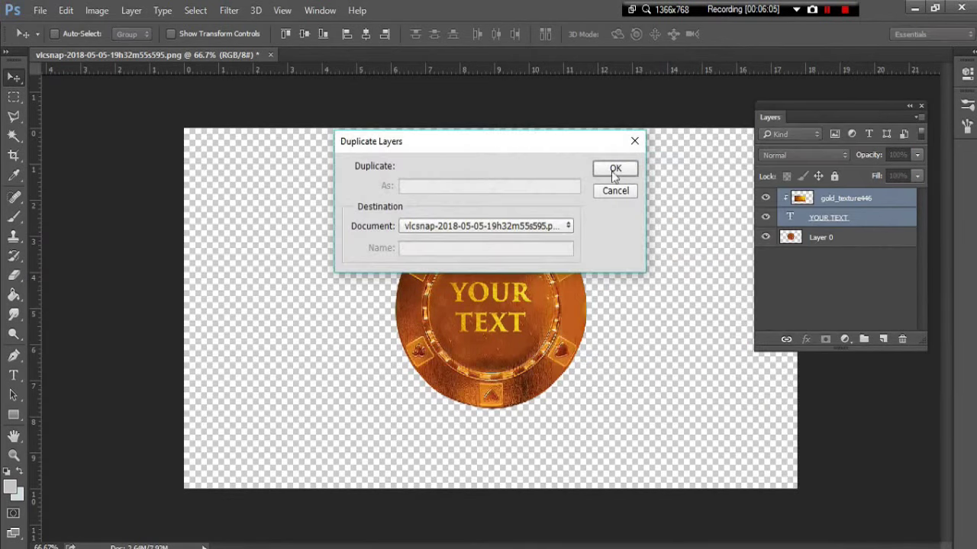
left_click(617, 169)
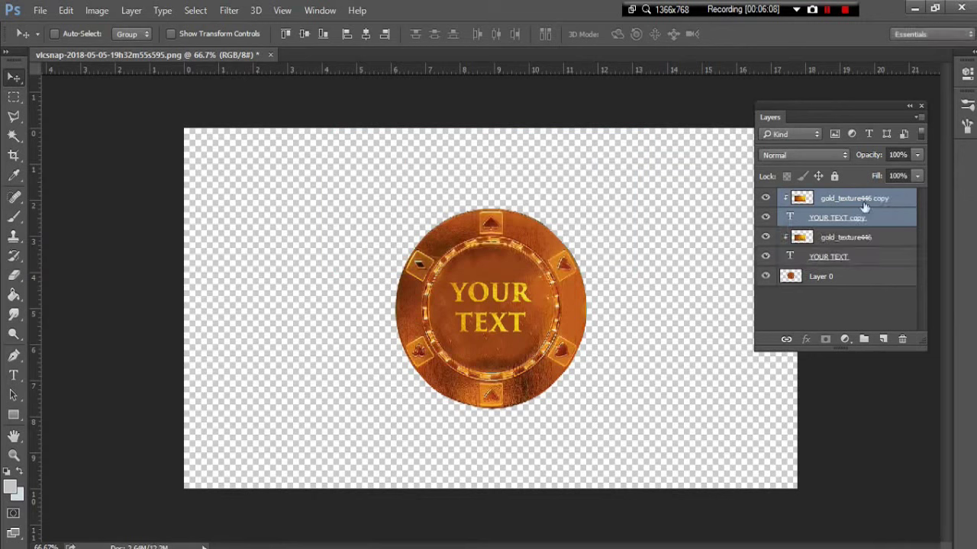
left_click(861, 340)
left_click(765, 198)
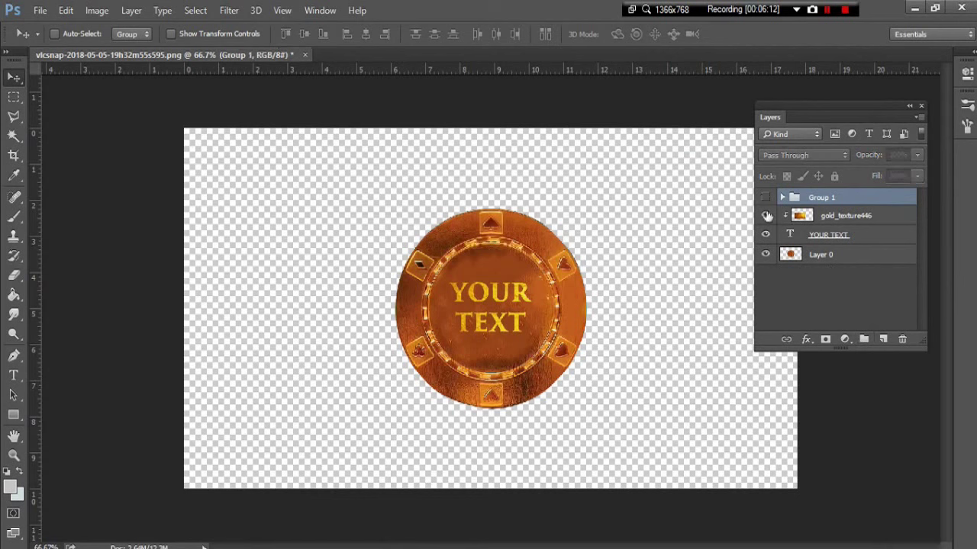
- Merge the original gold_texture446 and YOUR TEXT layers into one layer
left_click(869, 217)
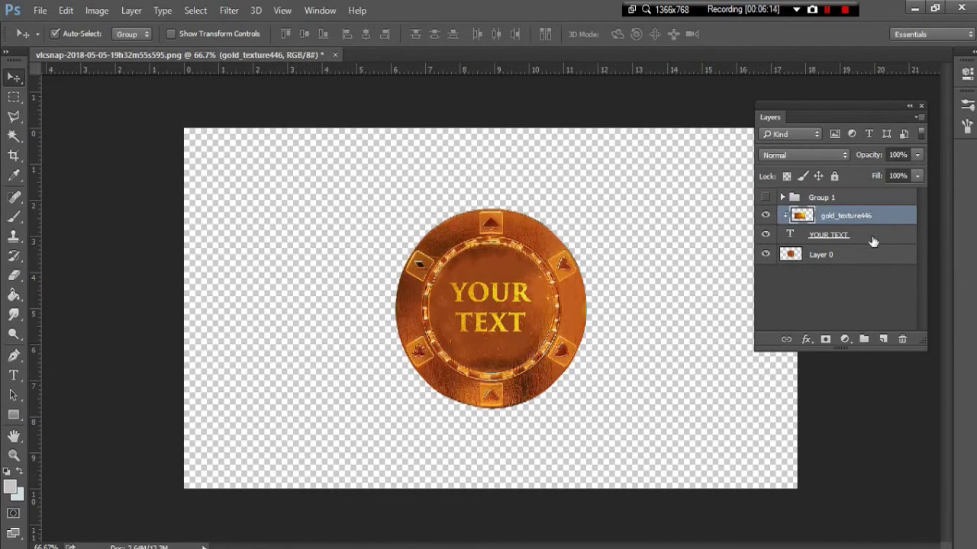
left_click(873, 241, "ctrl")
right_click(872, 240)
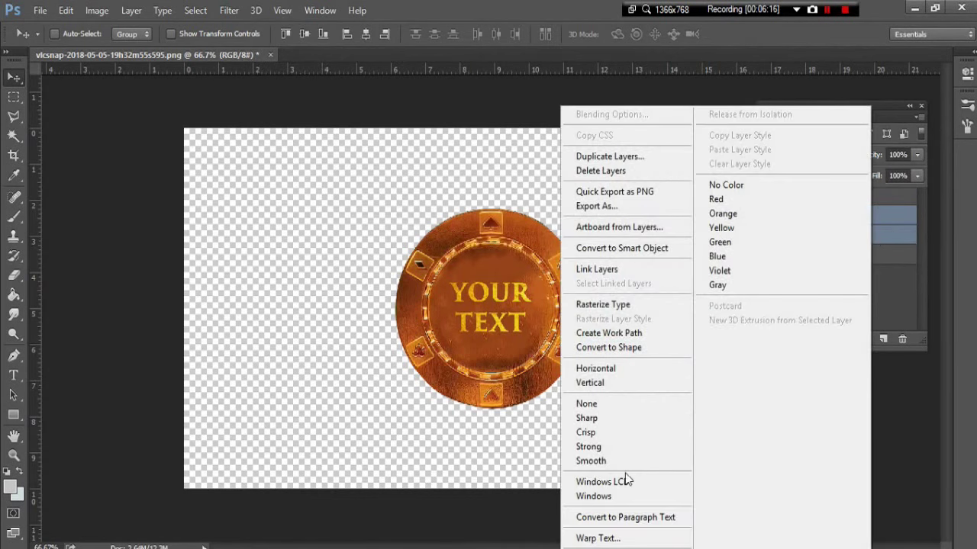
right_click(899, 213)
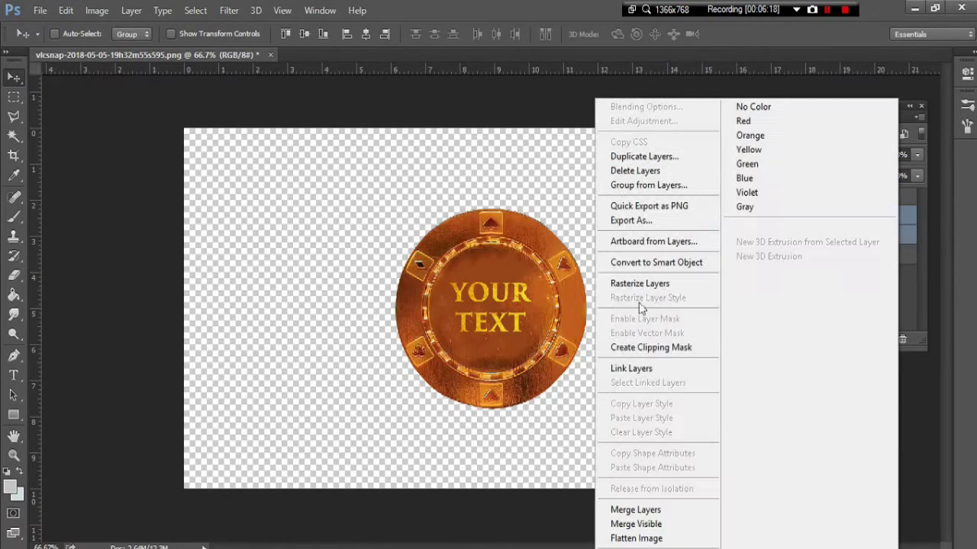
left_click(653, 510)
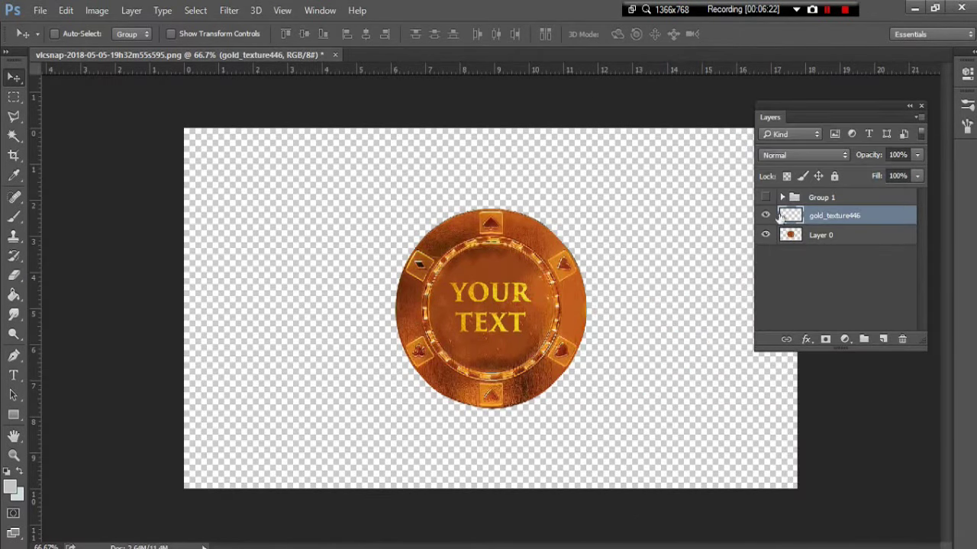
- Toggle the merged layer's visibility to check it, keeping Group 1 hidden and collapsed
left_click(766, 217)
left_click(766, 217)
left_click(767, 216)
left_click(766, 196)
left_click(766, 197)
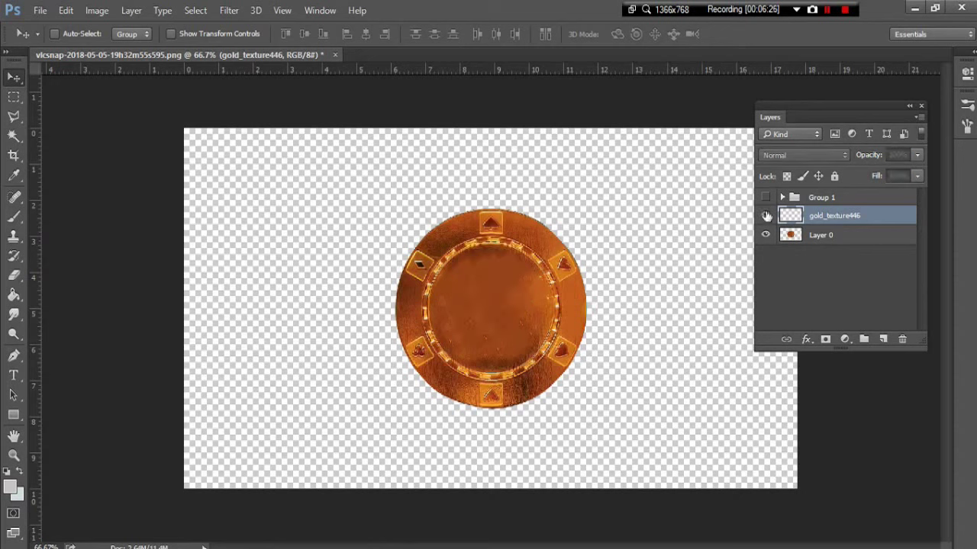
left_click(767, 216)
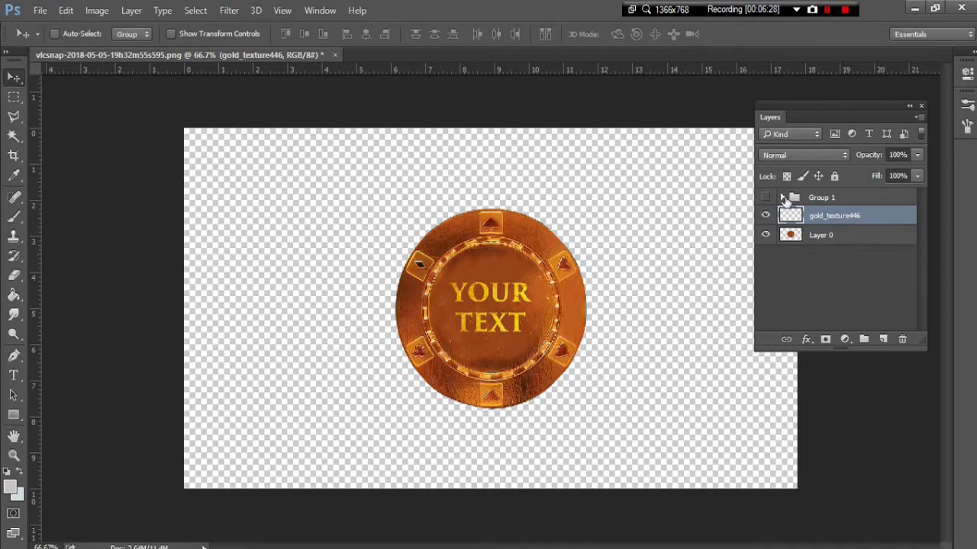
left_click(782, 196)
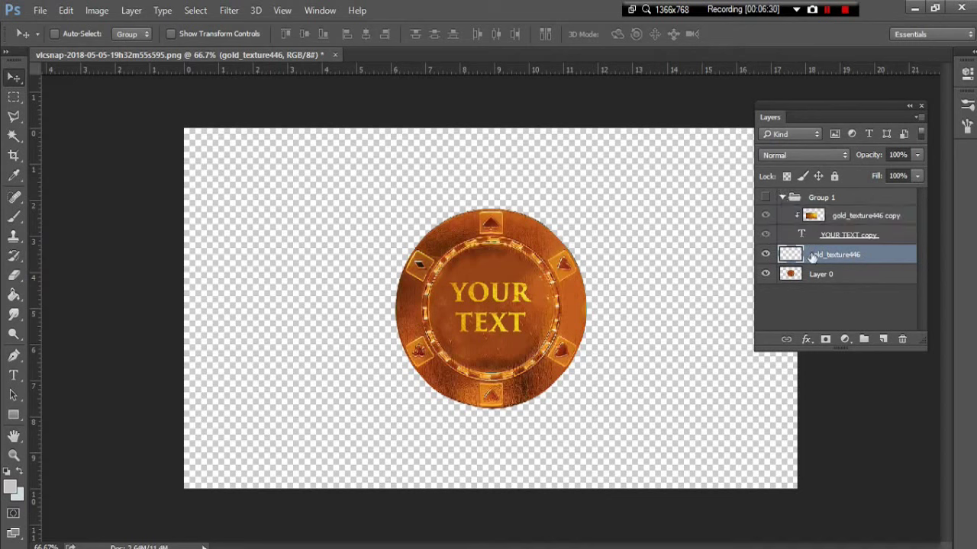
left_click(766, 197)
left_click(781, 198)
right_click(820, 217)
- In Layer Style, enable Bevel & Emboss with its Contour and Texture options
left_click(609, 107)
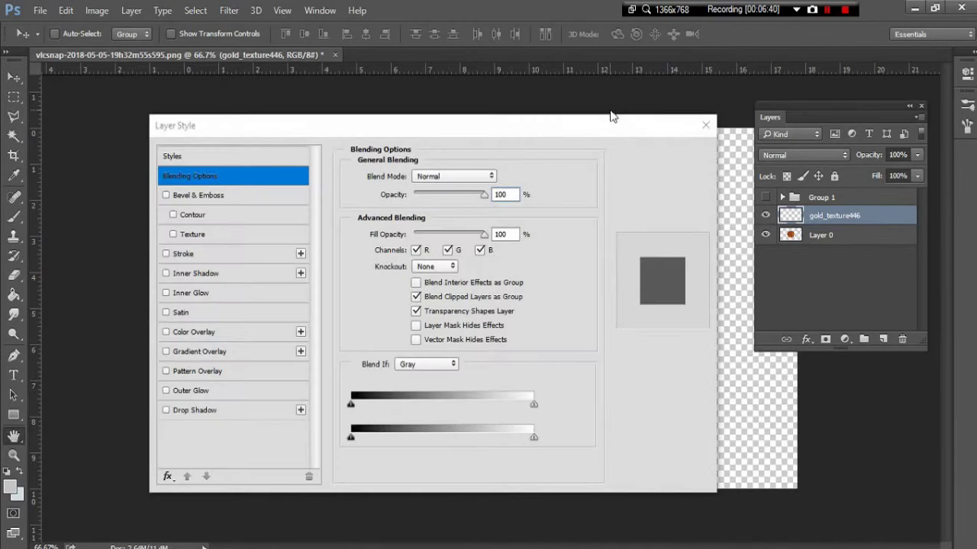
left_click_drag(432, 131, 681, 60)
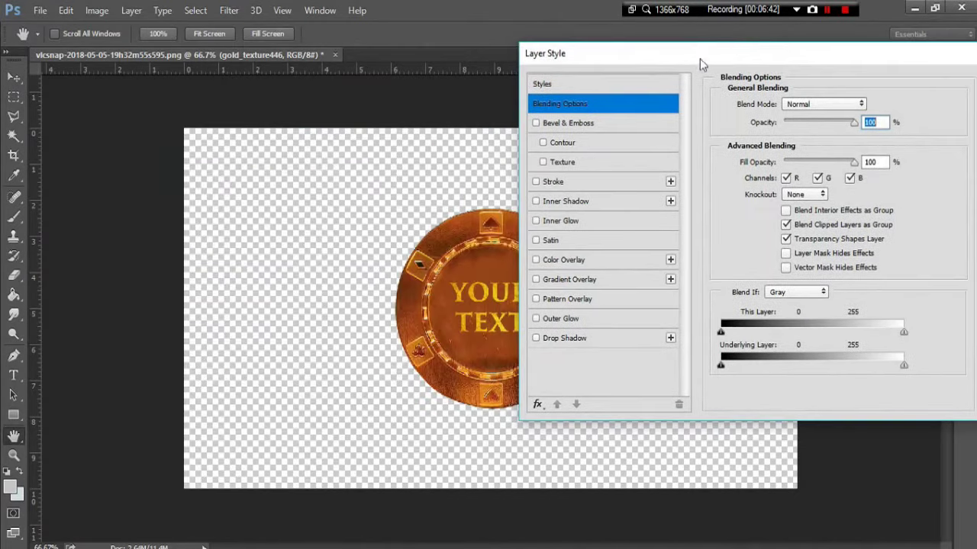
left_click_drag(681, 59, 669, 56)
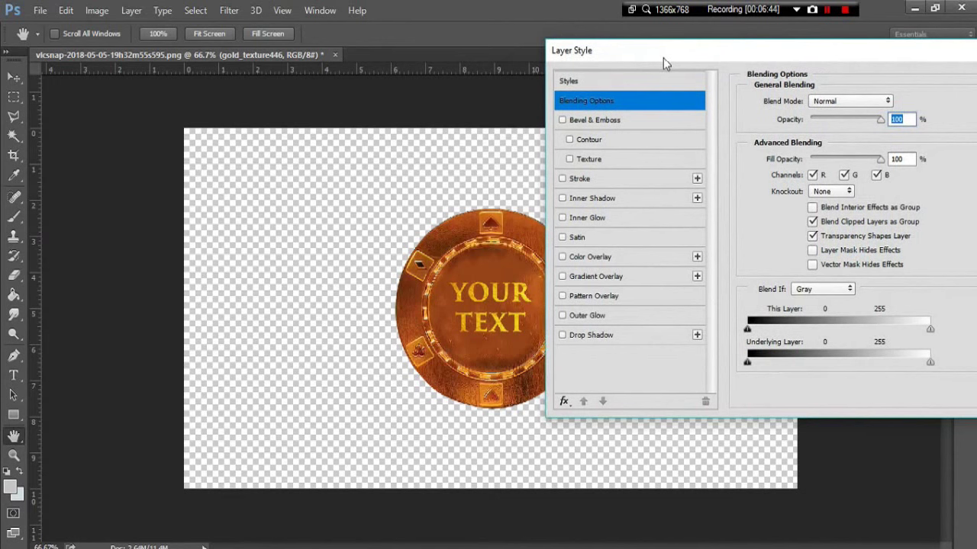
left_click(570, 122)
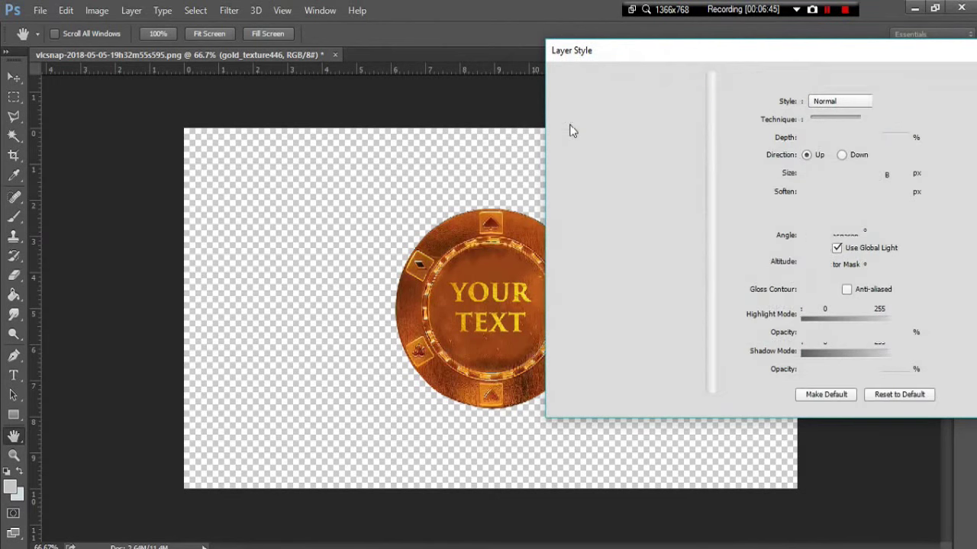
left_click(585, 148)
left_click(591, 160)
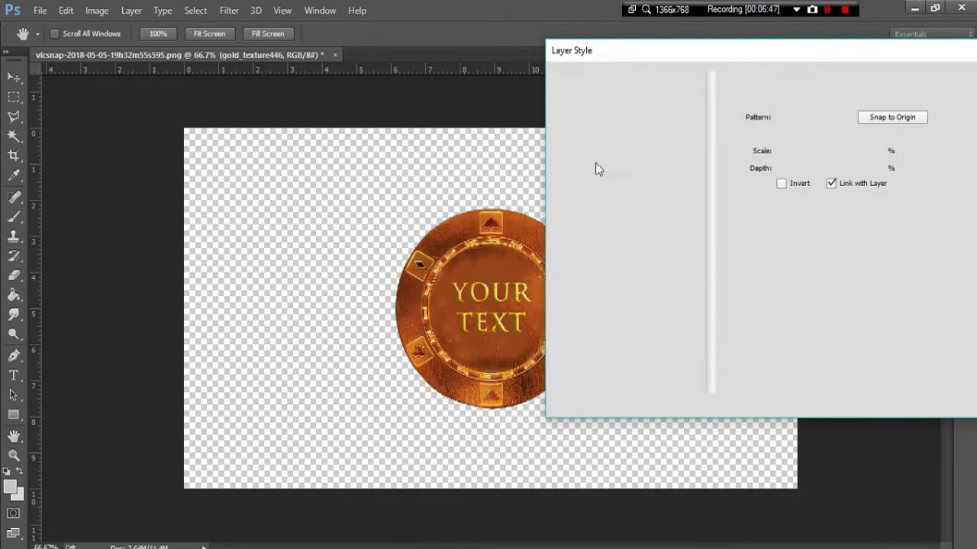
left_click(639, 138)
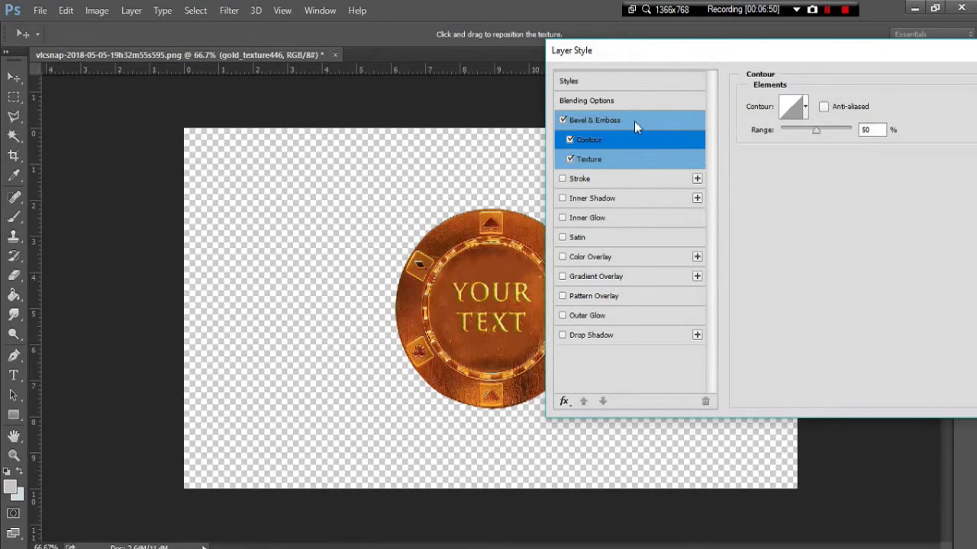
left_click(634, 122)
- Tune the bevel: depth above 100%, small size, contour range above 50%, softened edges
mouse_move(810, 138)
left_mouse_down()
mouse_move(830, 138)
mouse_move(808, 138)
left_mouse_up()
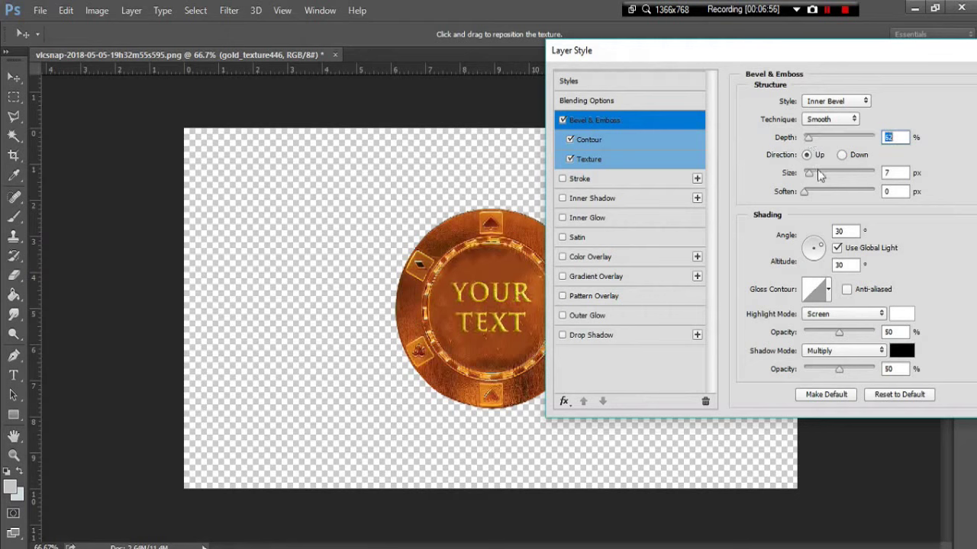
left_click_drag(812, 174, 831, 191)
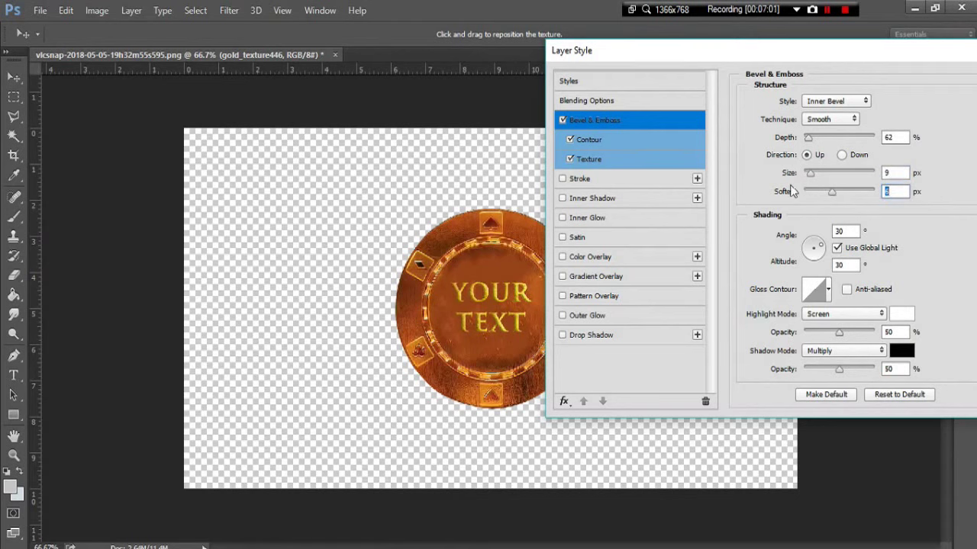
left_click(633, 157)
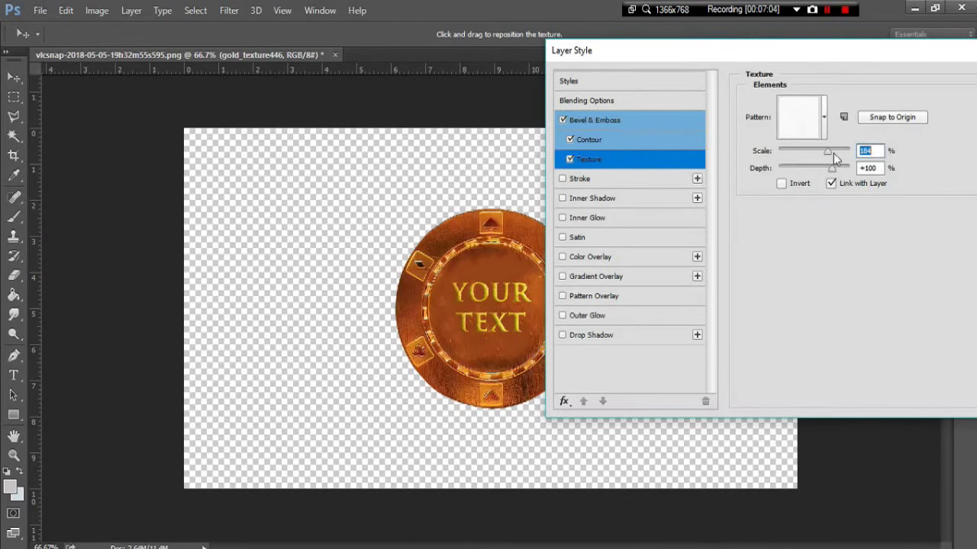
left_click(601, 138)
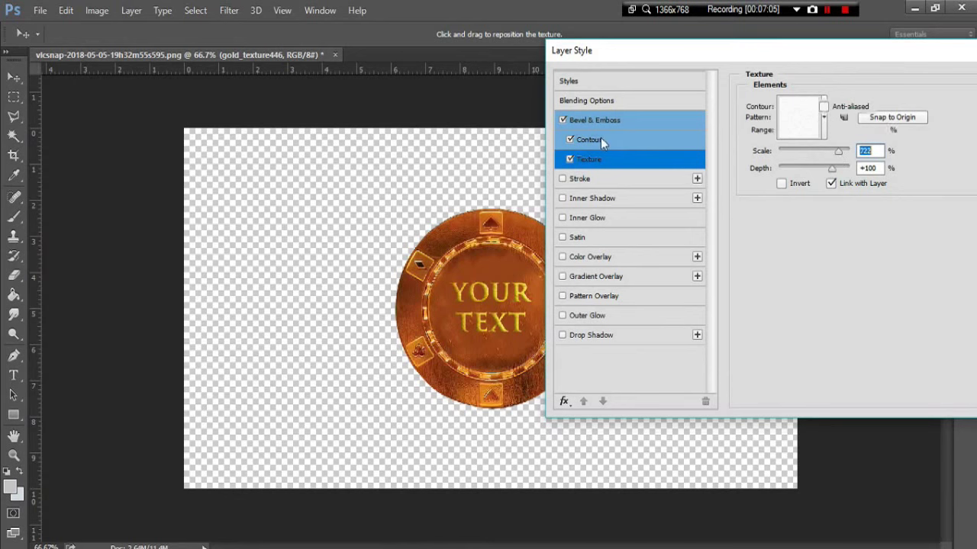
left_click_drag(820, 130, 837, 135)
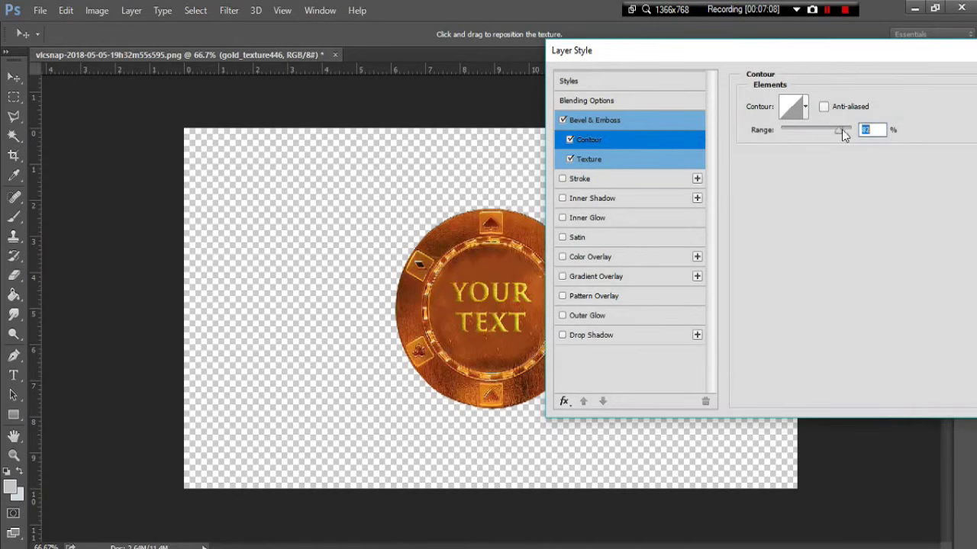
left_click(603, 119)
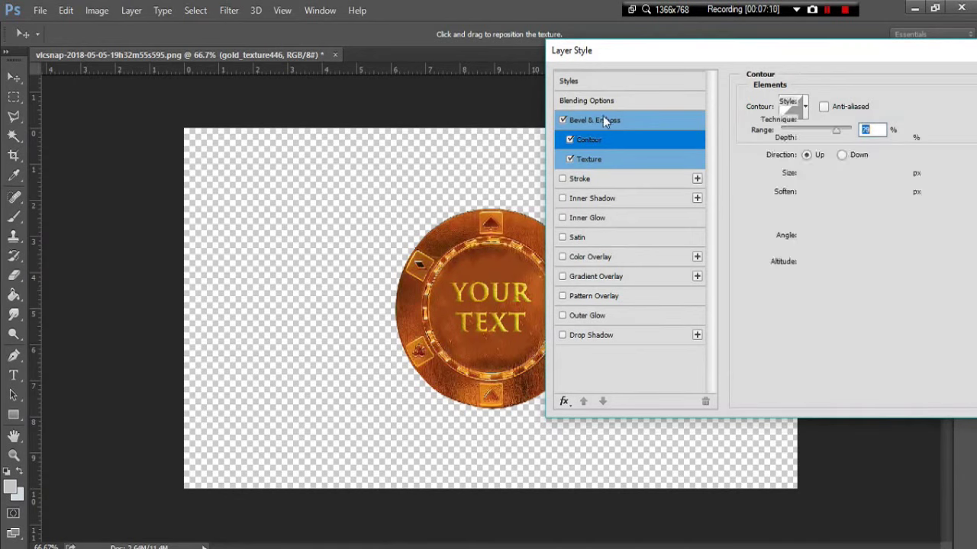
mouse_move(808, 138)
left_mouse_down()
mouse_move(830, 138)
mouse_move(820, 138)
left_mouse_up()
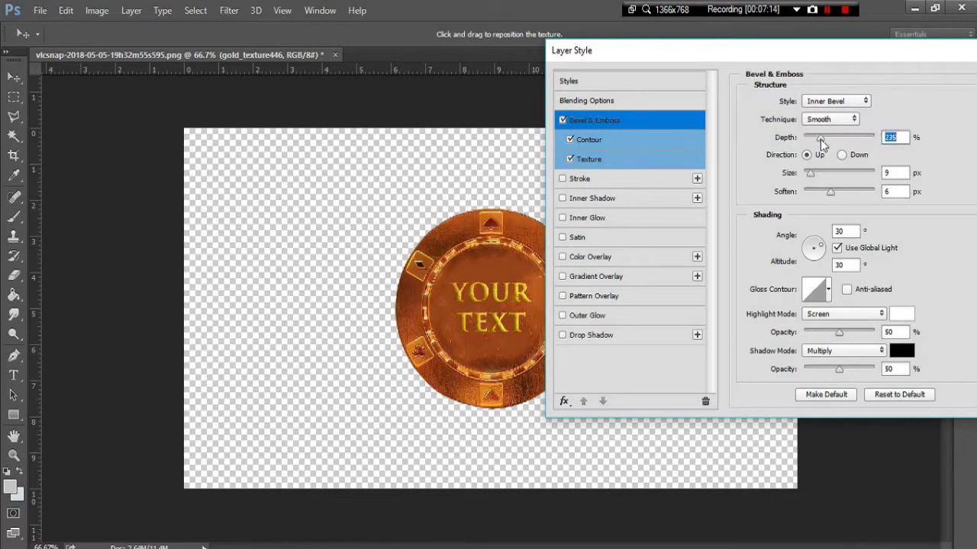
left_click_drag(811, 173, 810, 173)
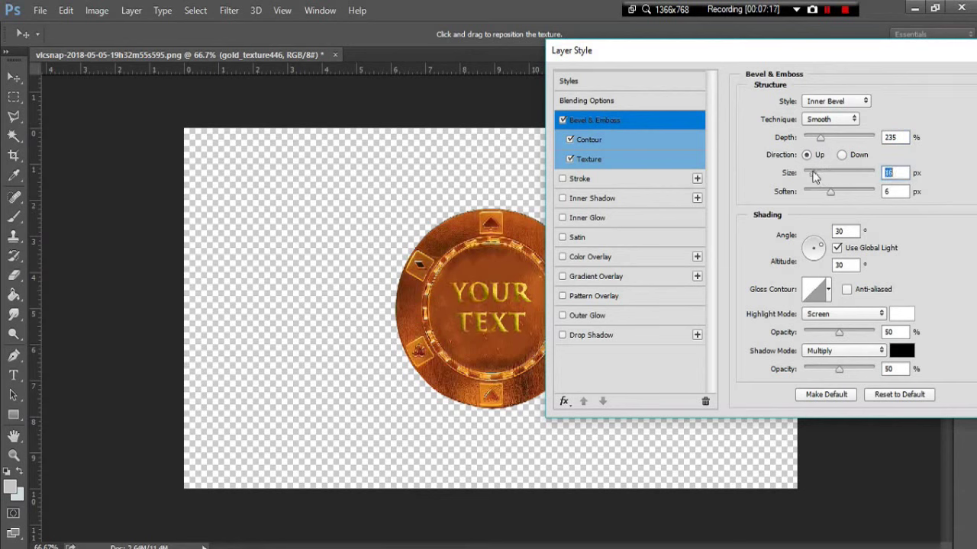
left_click_drag(829, 192, 842, 192)
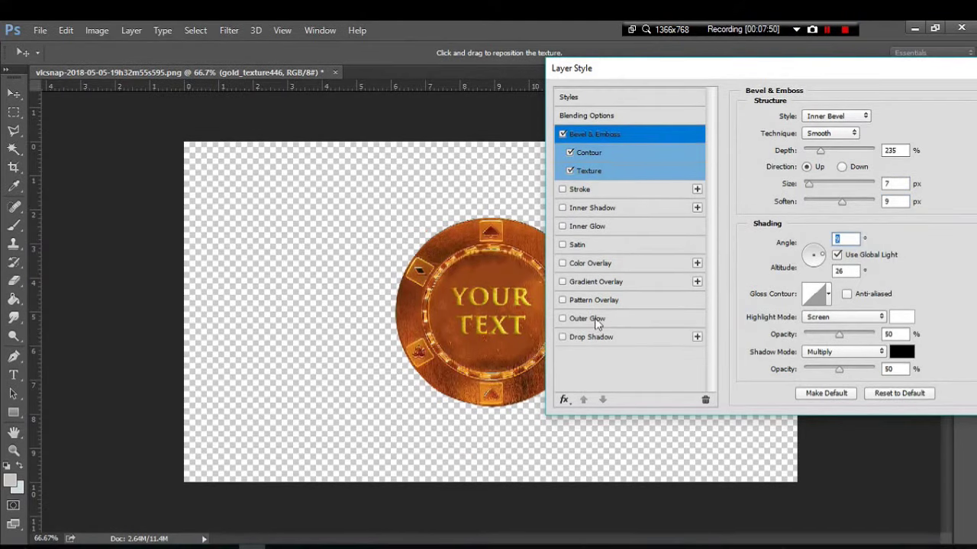
- Add Outer Glow at about 12% opacity and Inner Glow at 46% with adjusted choke and size, then apply
left_click(595, 318)
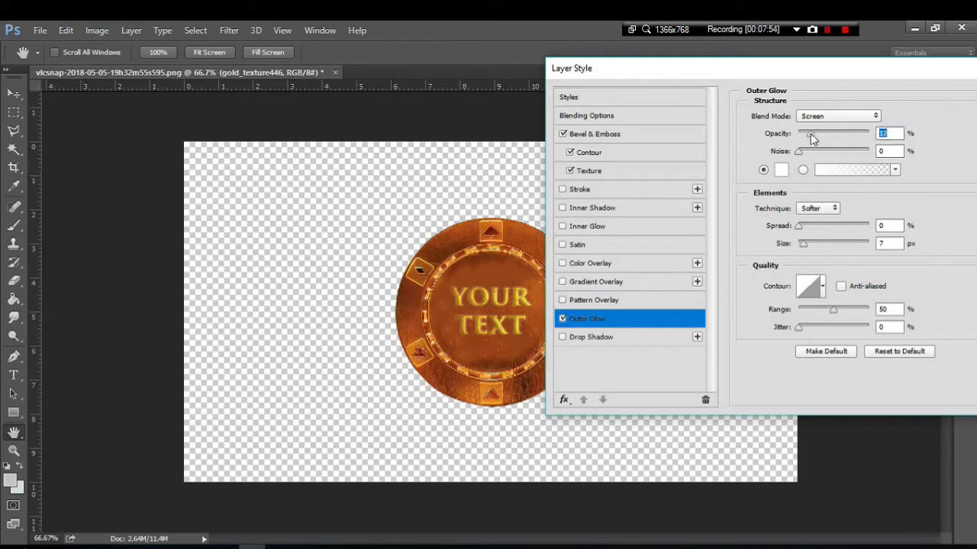
left_click_drag(811, 134, 807, 138)
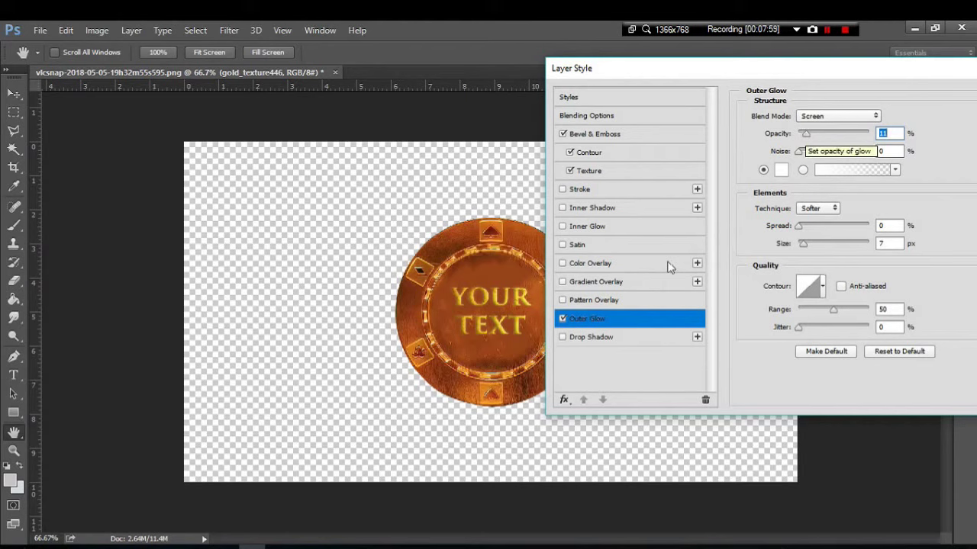
left_click(588, 228)
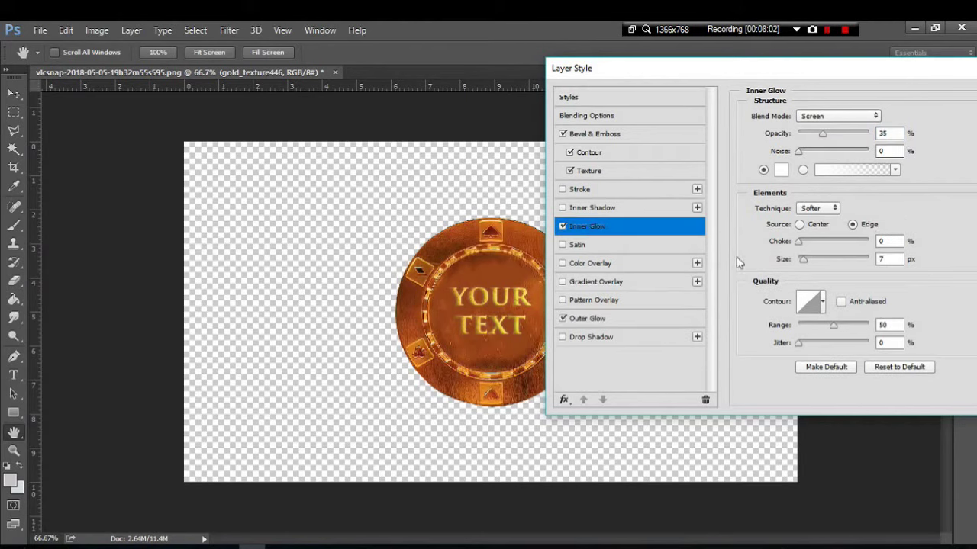
left_click_drag(821, 133, 821, 133)
left_click_drag(799, 241, 799, 241)
mouse_move(803, 259)
left_mouse_down()
mouse_move(818, 259)
mouse_move(807, 257)
left_mouse_up()
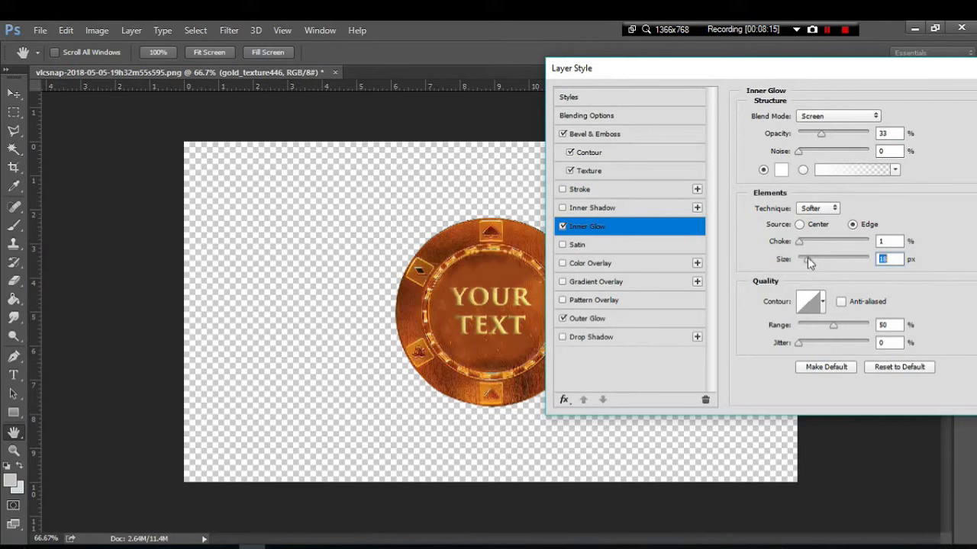
left_click_drag(707, 69, 368, 70)
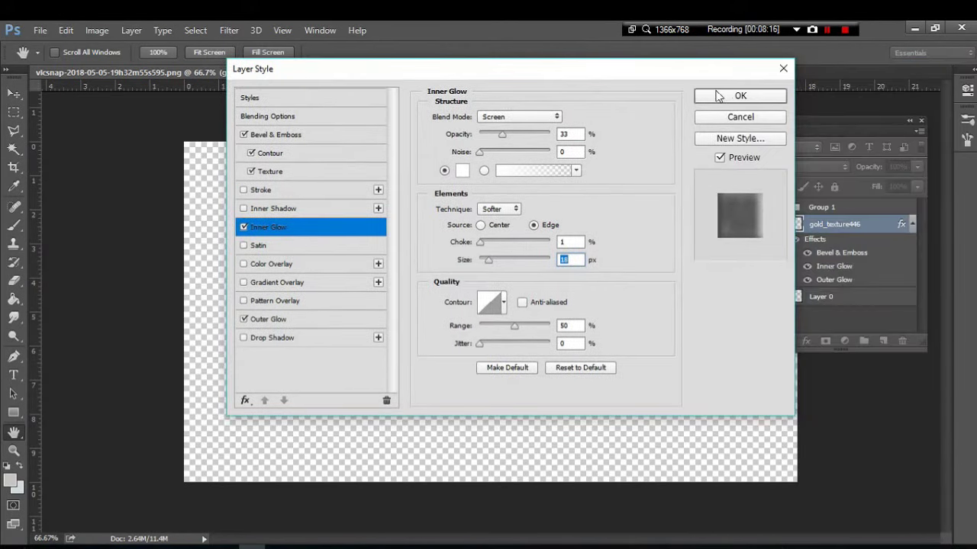
left_click(740, 96)
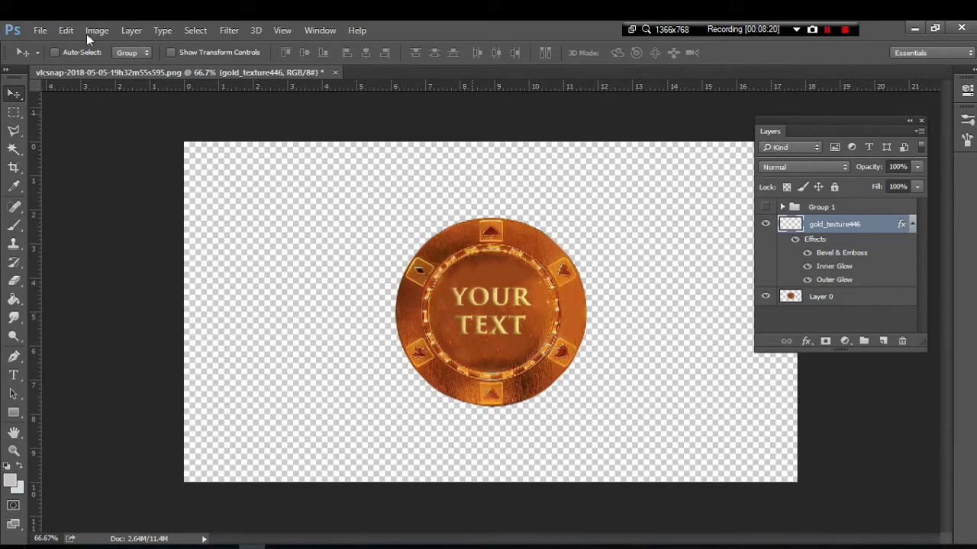
left_click(42, 31)
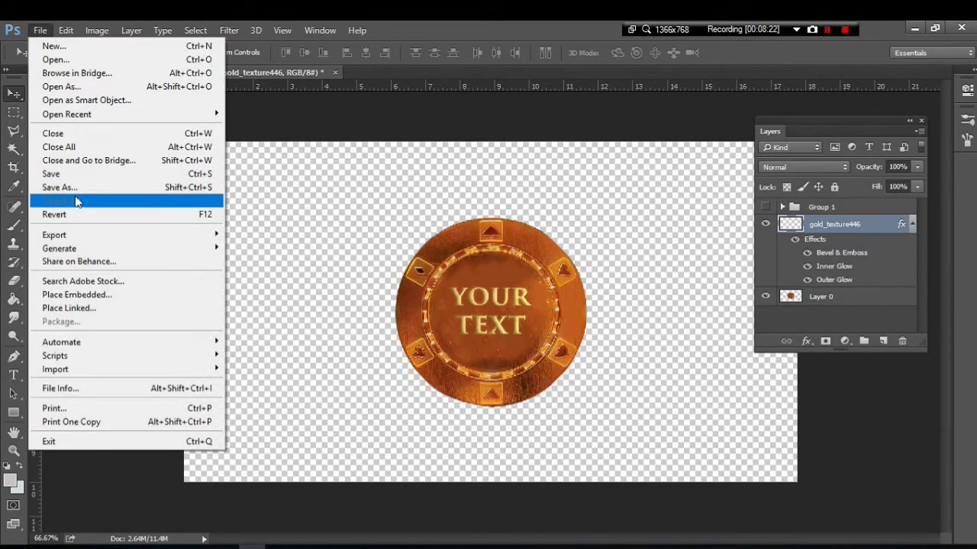
- Save the chip as PNG vlcsnap5.png with default options, then quit Photoshop without saving
left_click(72, 186)
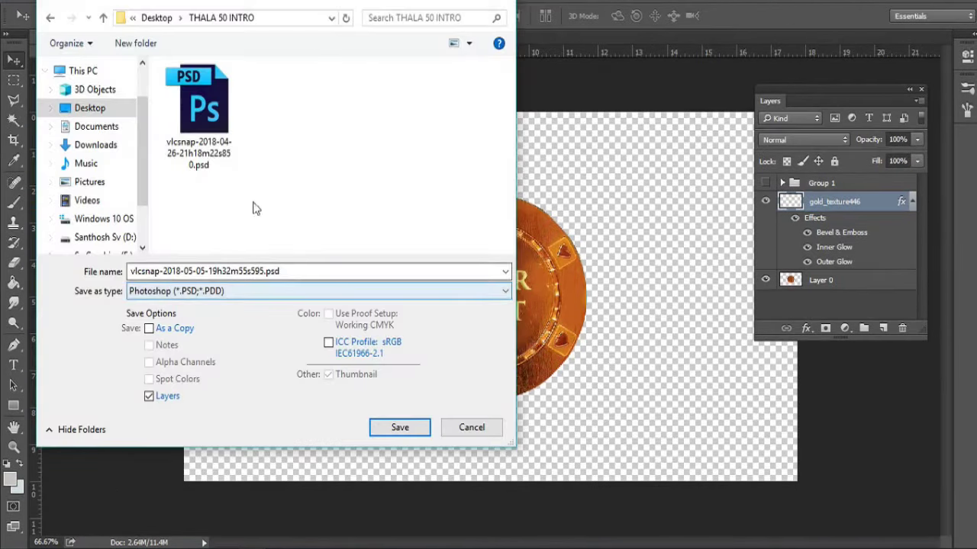
left_click(261, 292)
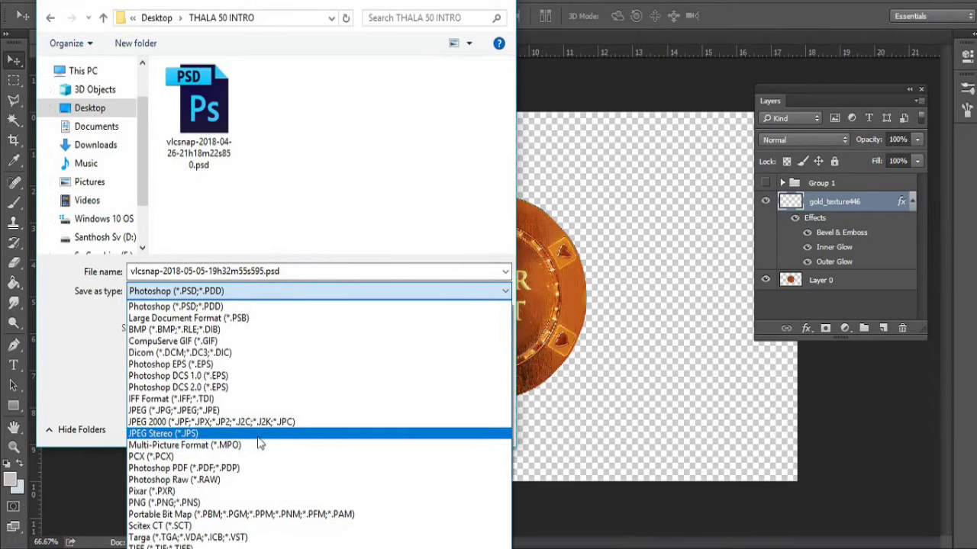
left_click(252, 503)
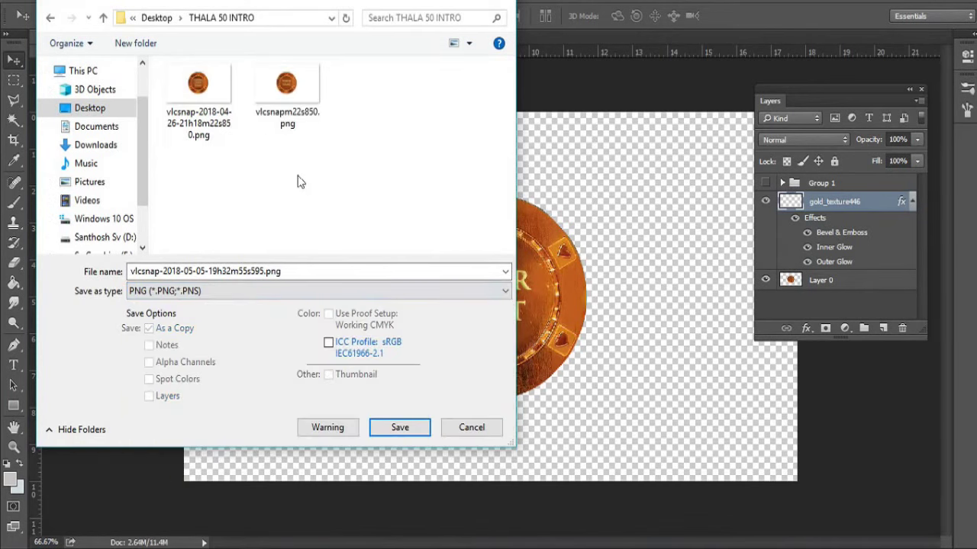
left_click(305, 271)
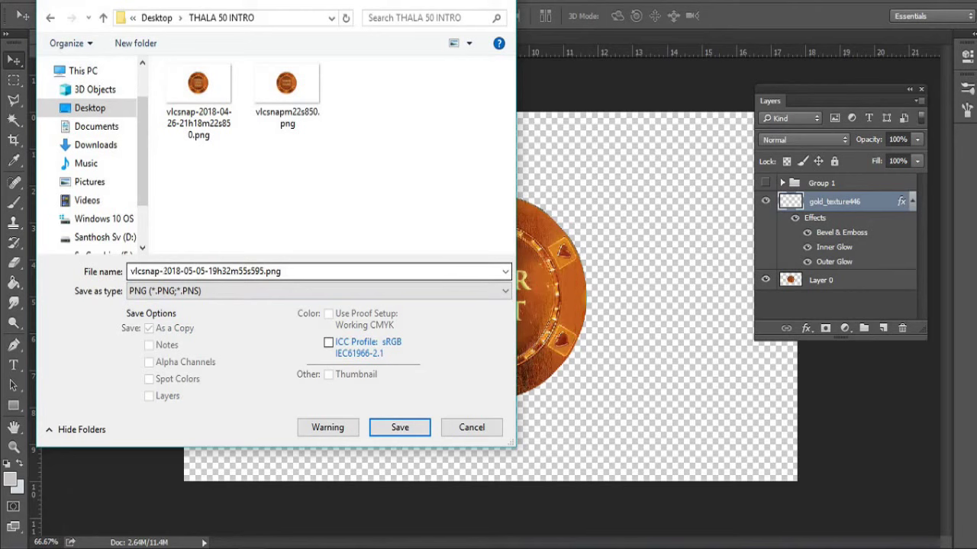
double_click(220, 272)
left_click_drag(162, 271, 260, 271)
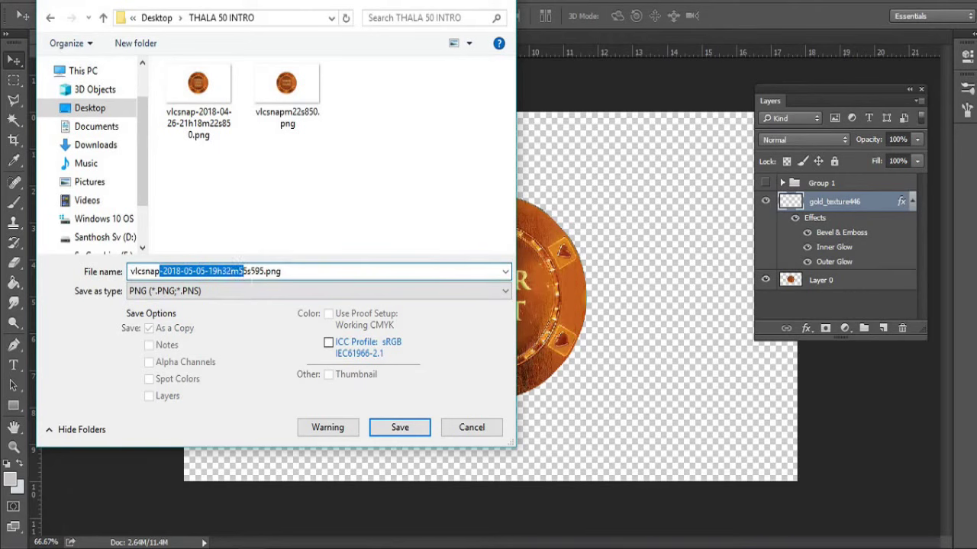
key("BackSpace")
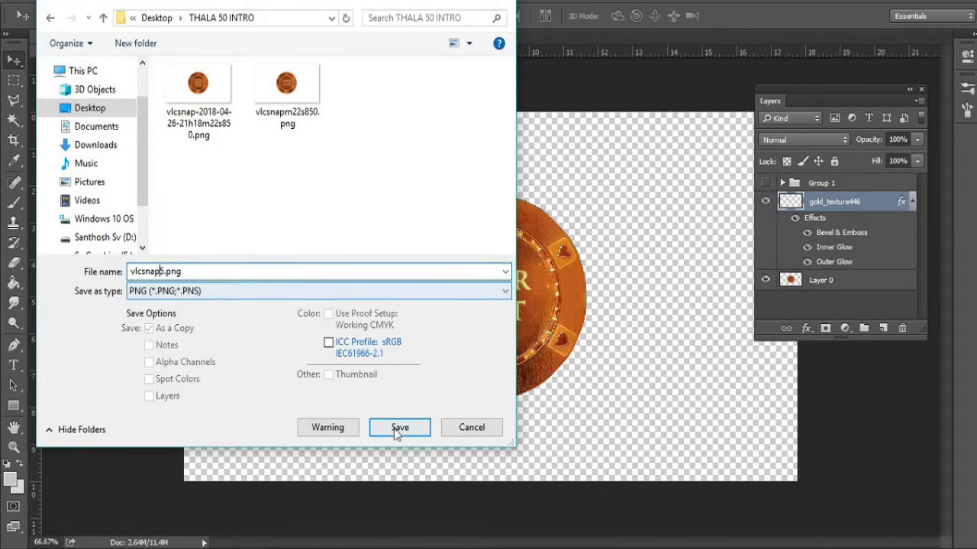
left_click(394, 428)
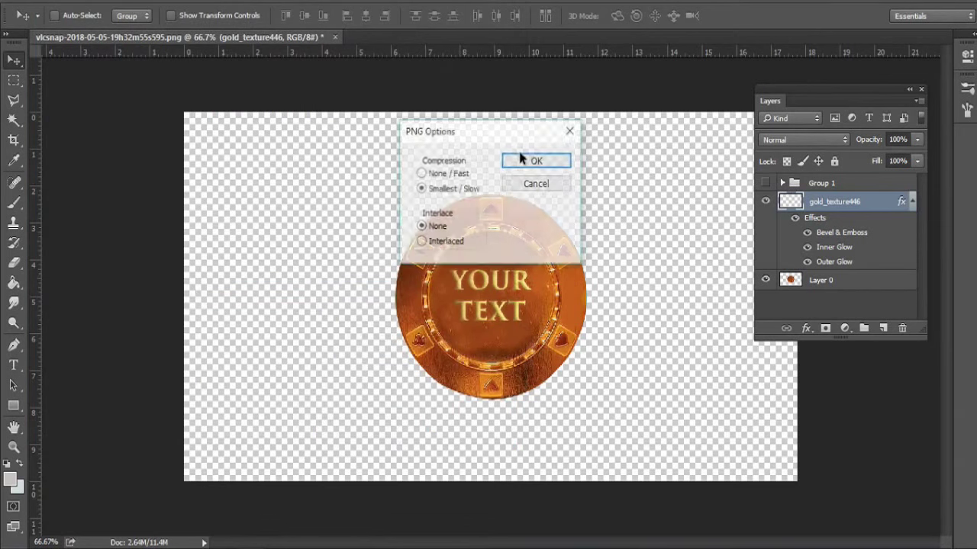
left_click(534, 160)
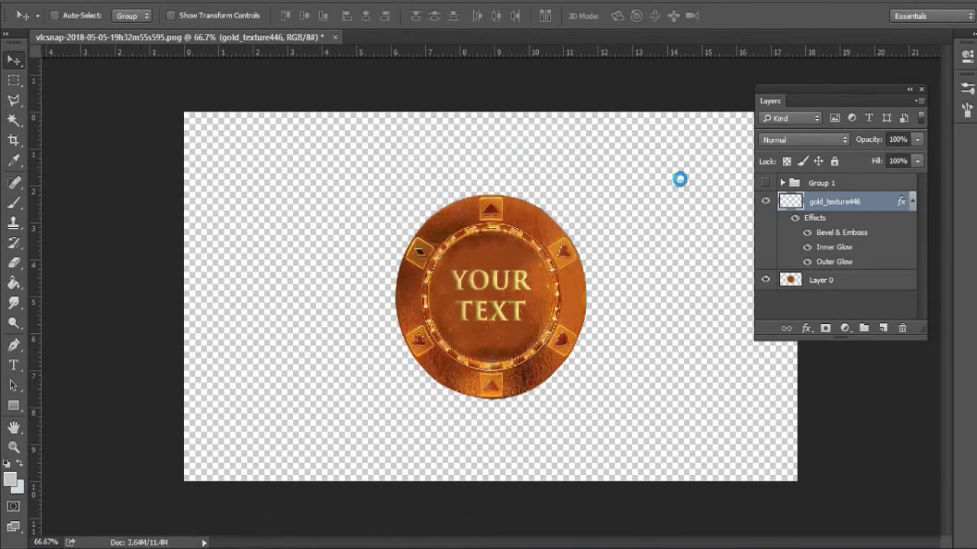
key("ctrl+q")
left_click(497, 216)
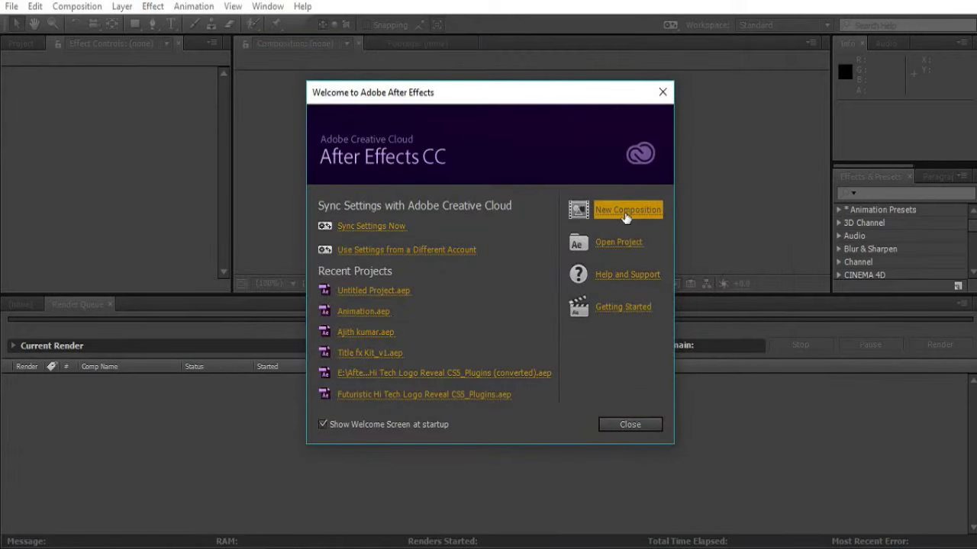
- Begin creating a new composition in After Effects
left_click(625, 216)
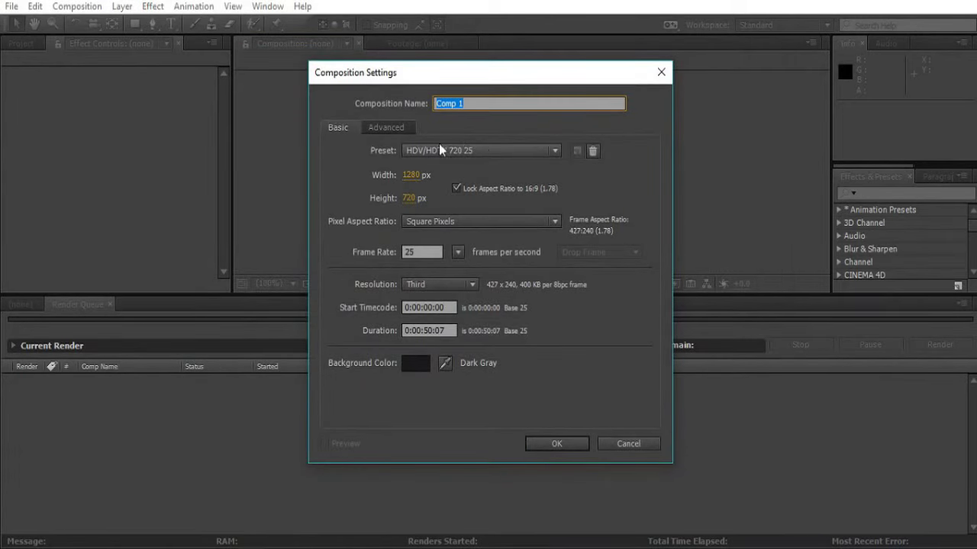
- Create Comp 1 with the HDV/HDTV 720 25 preset and show the Project panel
left_click(552, 446)
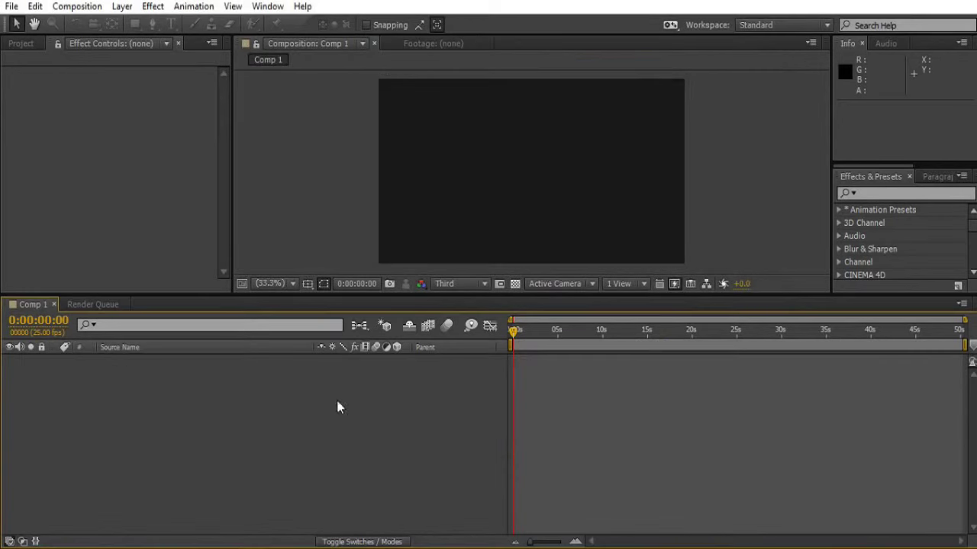
left_click(21, 43)
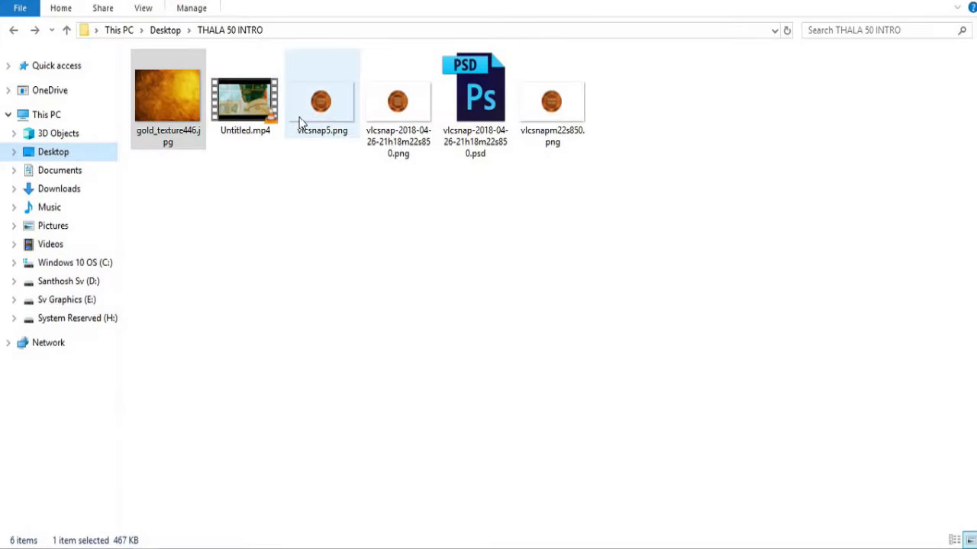
left_click(299, 122)
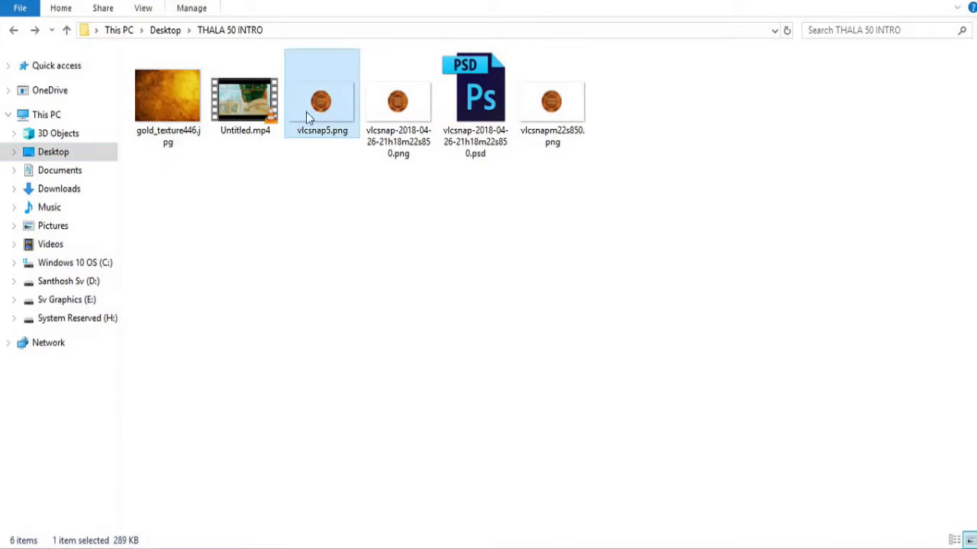
- Drag vlcsnap5.png and Untitled.mp4 from Explorer into the Comp 1 timeline
mouse_move(303, 196)
left_mouse_down()
mouse_move(260, 84)
mouse_move(260, 481)
mouse_move(99, 254)
left_mouse_up()
left_click(61, 209)
left_click_drag(61, 198, 203, 462)
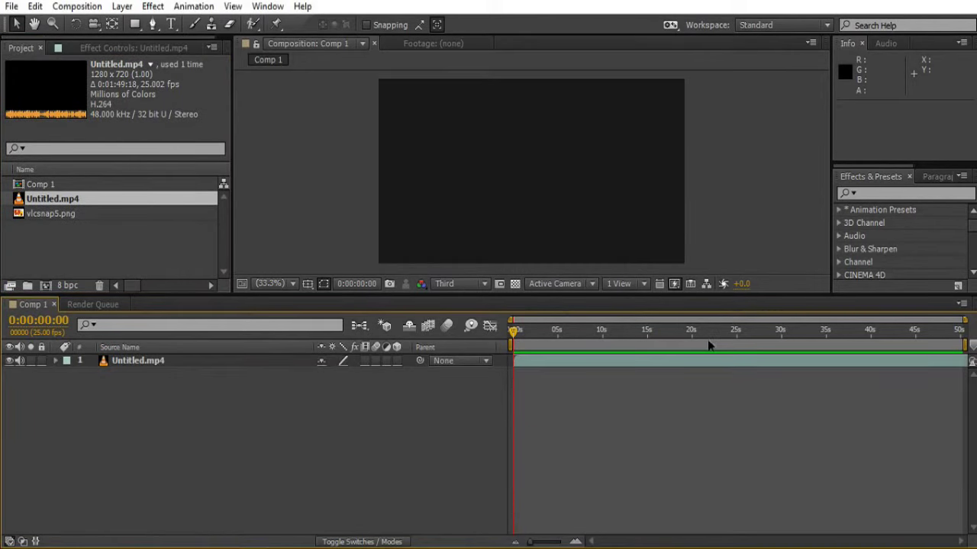
left_click(479, 285)
- Set preview resolution to Quarter and review Comp 1's settings without changes
left_click(473, 375)
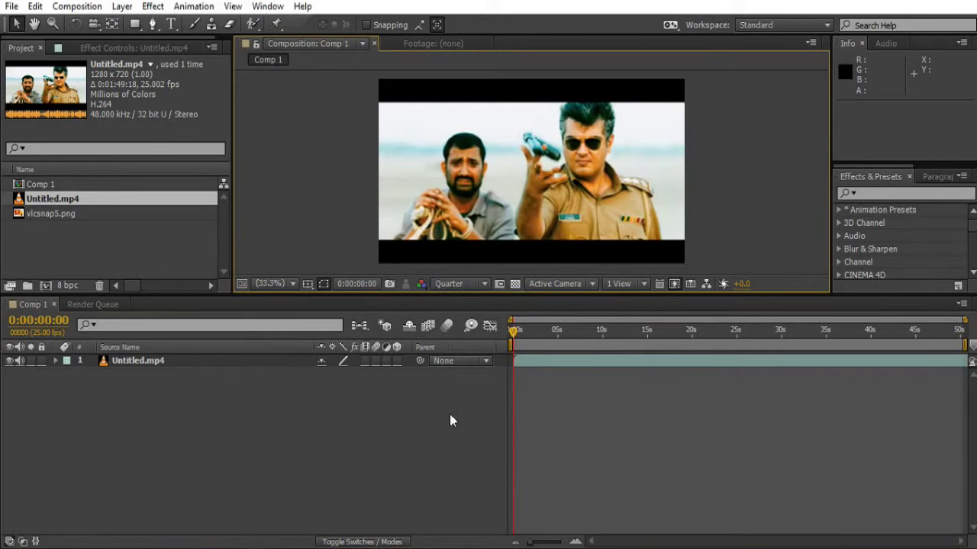
left_click(77, 6)
left_click(106, 48)
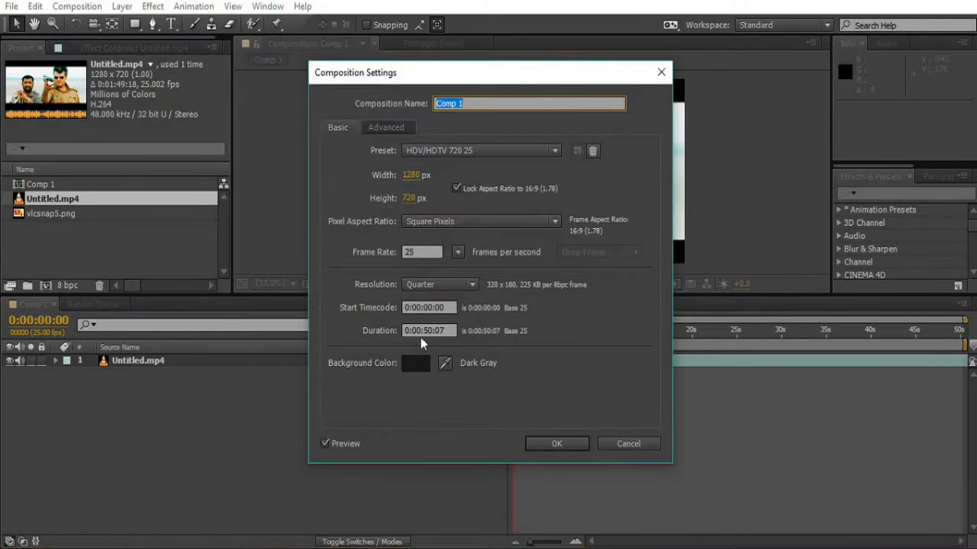
left_click_drag(422, 330, 444, 330)
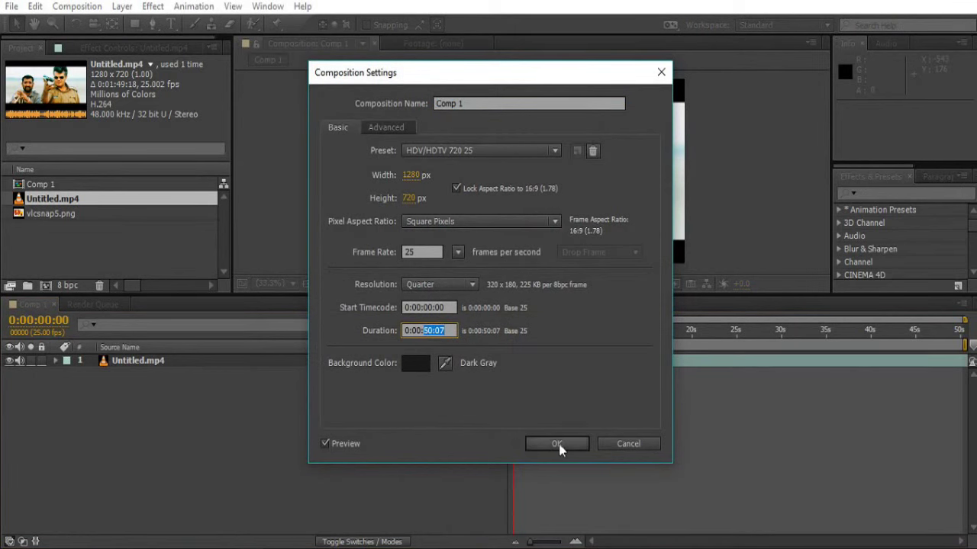
left_click(557, 445)
- Scrub to the THALA 50 chip shot and end the work area at 0:00:28:18
left_click(863, 336)
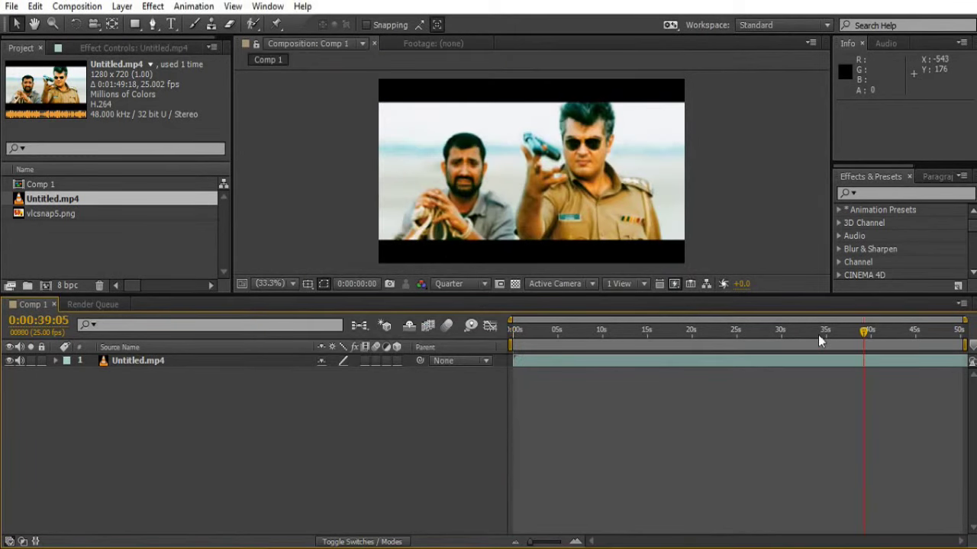
left_click(818, 341)
left_click(779, 331)
left_click(730, 331)
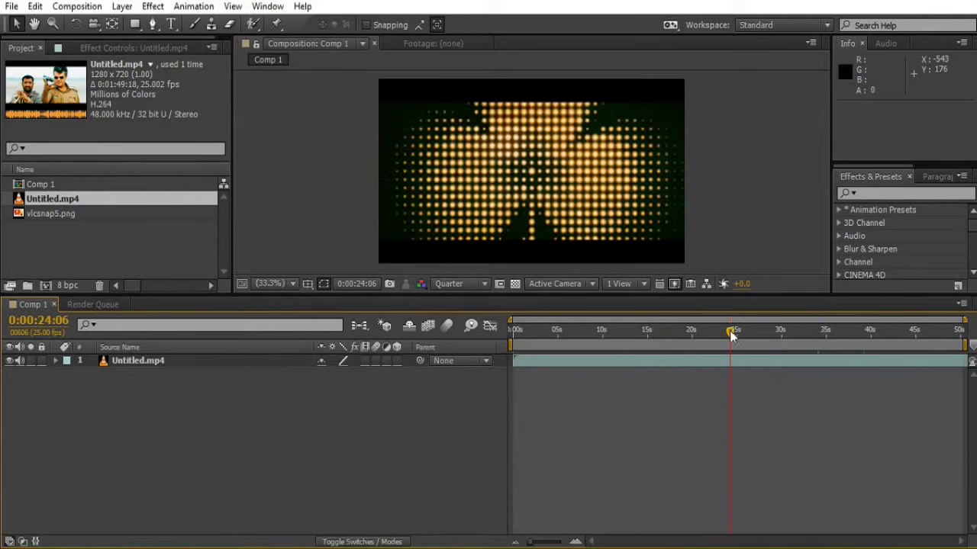
mouse_move(730, 333)
left_mouse_down()
mouse_move(778, 345)
mouse_move(770, 341)
left_mouse_up()
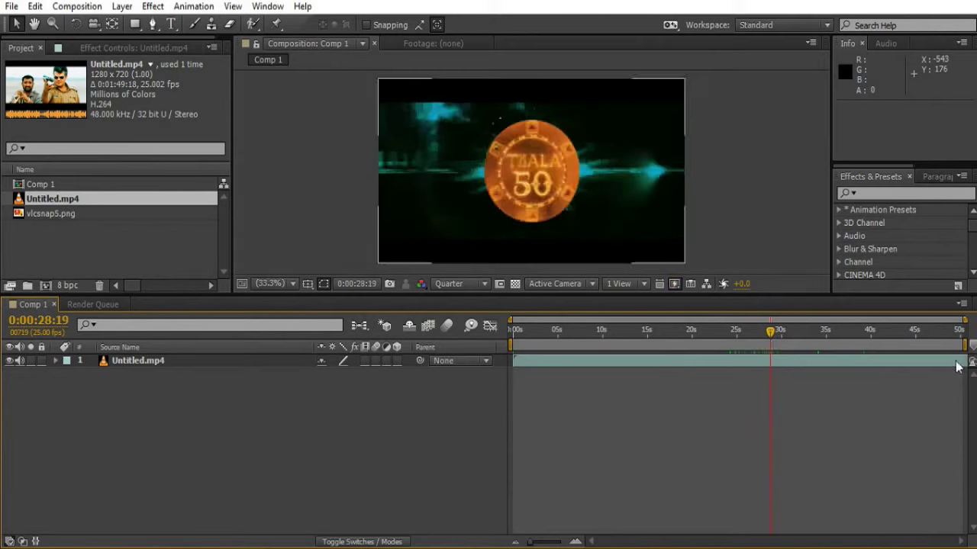
left_click_drag(960, 344, 772, 344)
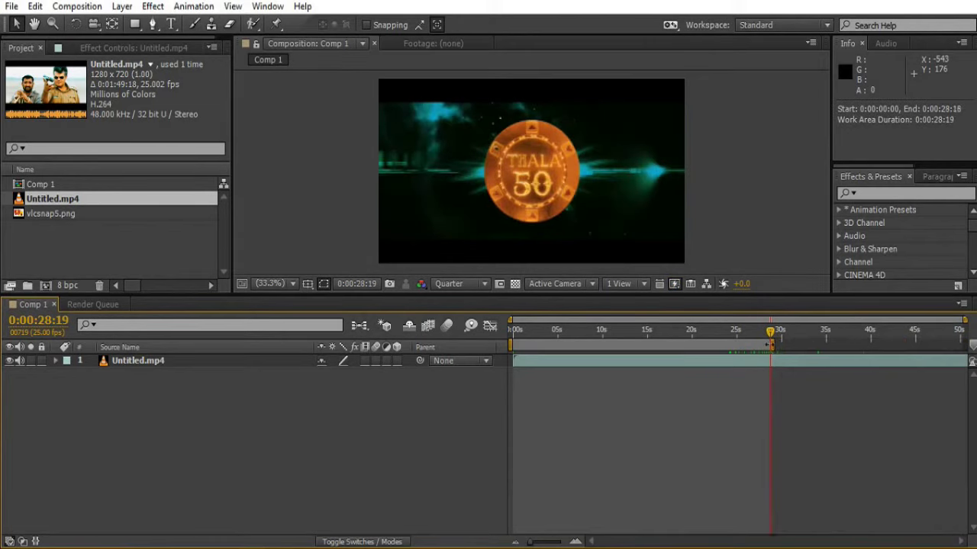
left_click(76, 6)
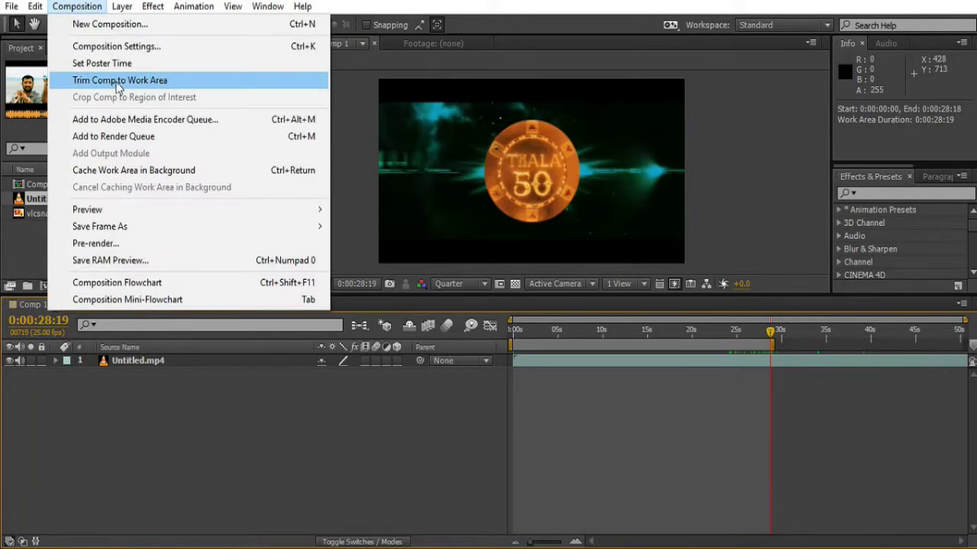
- Trim Comp 1 to its work area, ending at 0:00:28:19, and review frames between 11 and 19 seconds
left_click(118, 81)
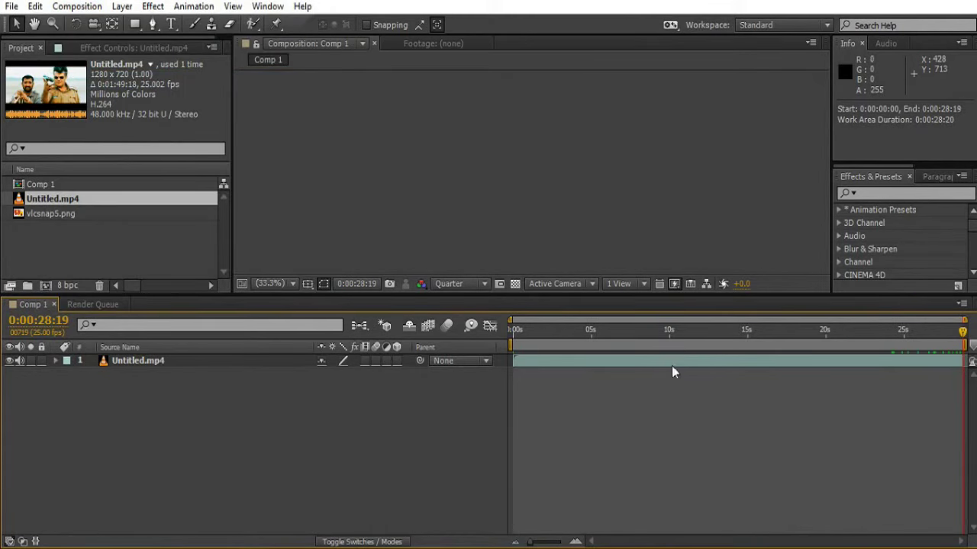
left_click(815, 331)
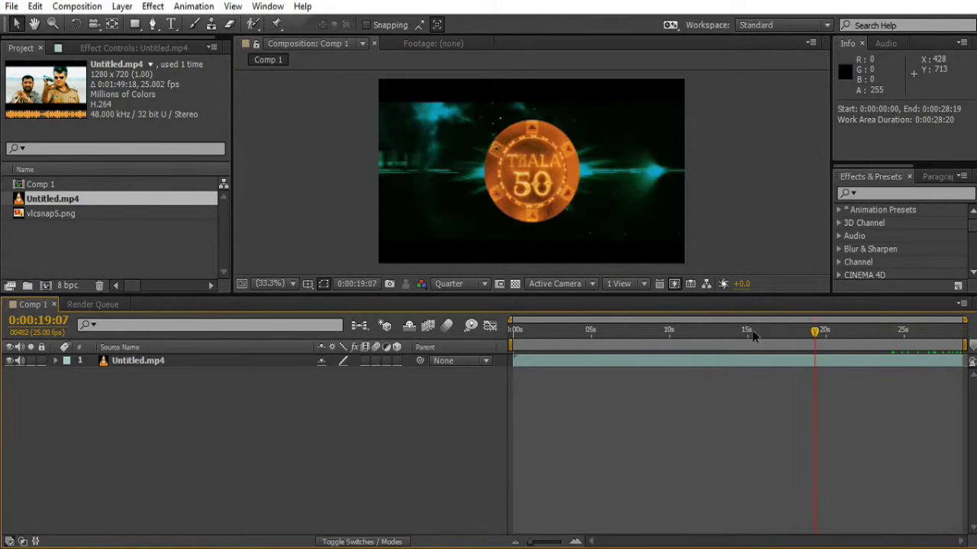
left_click(701, 405)
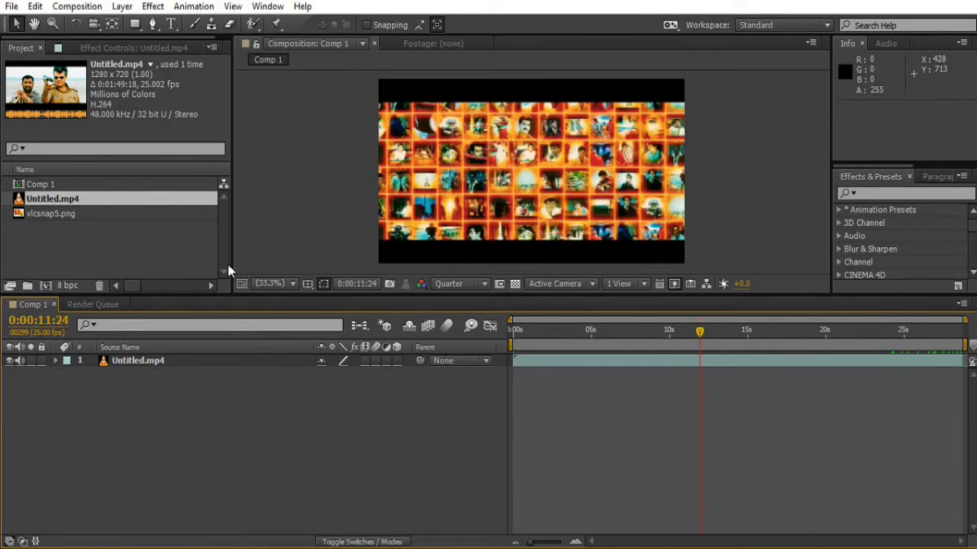
left_click(804, 332)
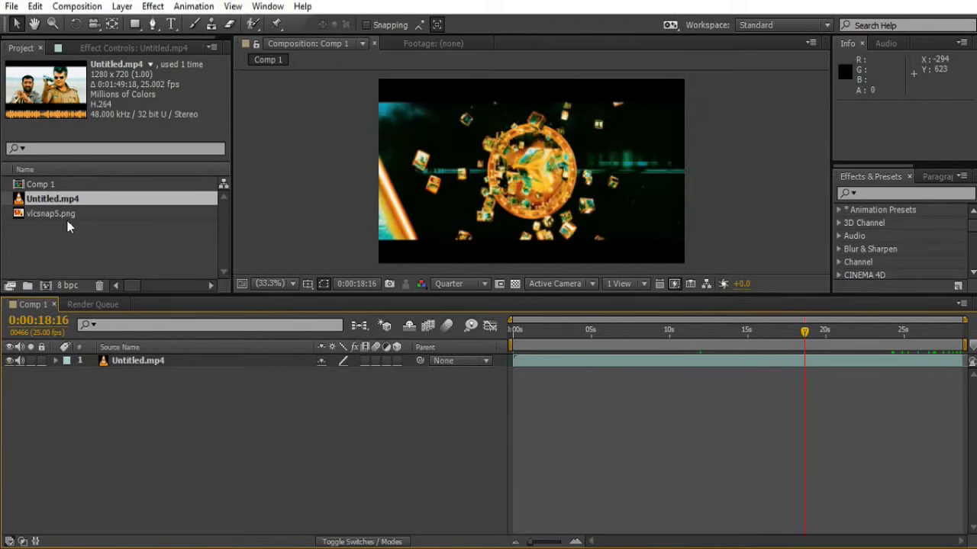
left_click_drag(52, 214, 106, 358)
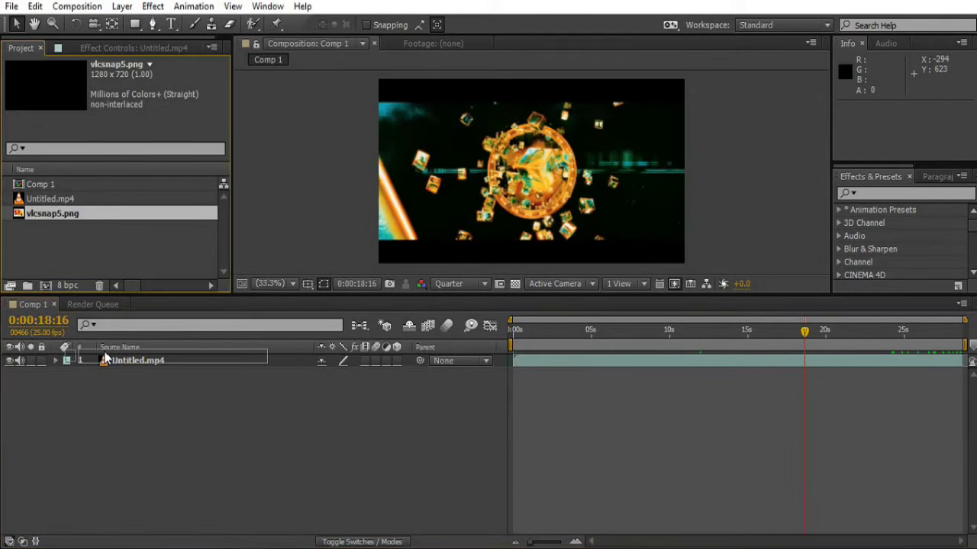
- Place vlcsnap5.png above Untitled.mp4 in Comp 1 and move ahead in the reference video
left_click_drag(105, 359, 135, 388)
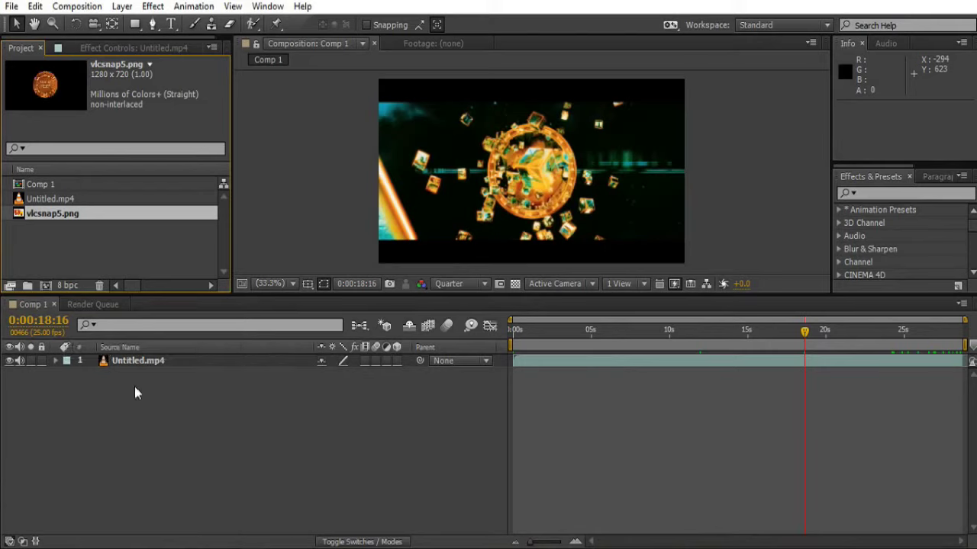
left_click_drag(61, 212, 21, 370)
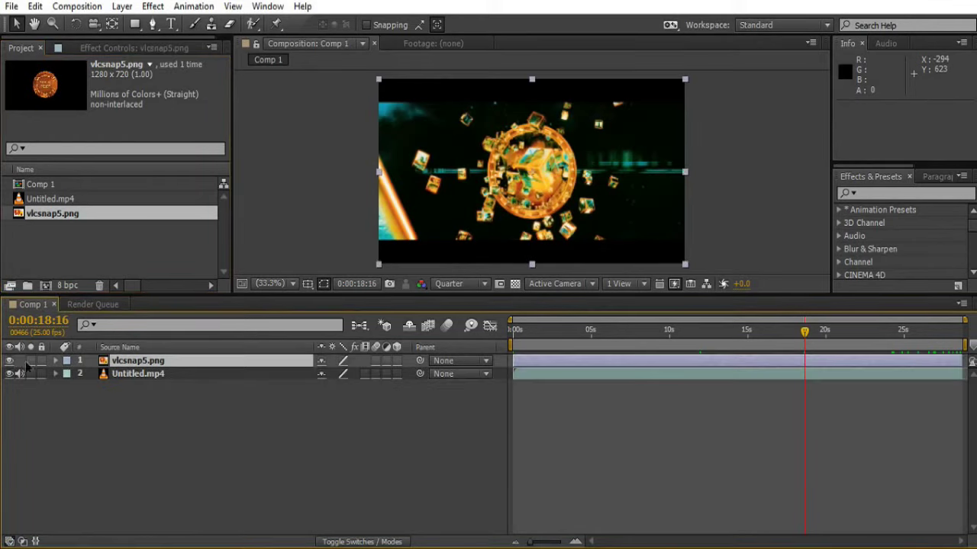
left_click(102, 429)
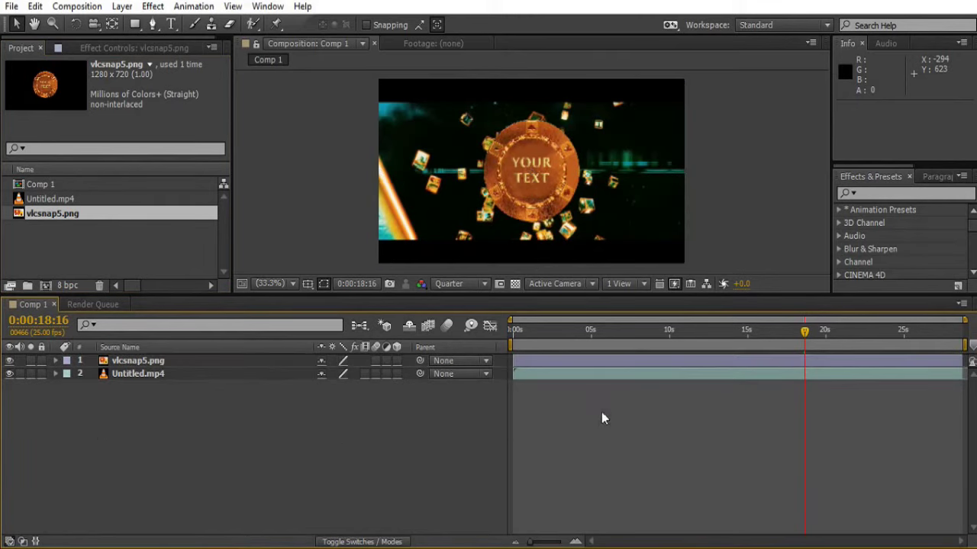
left_click(834, 333)
left_click(869, 341)
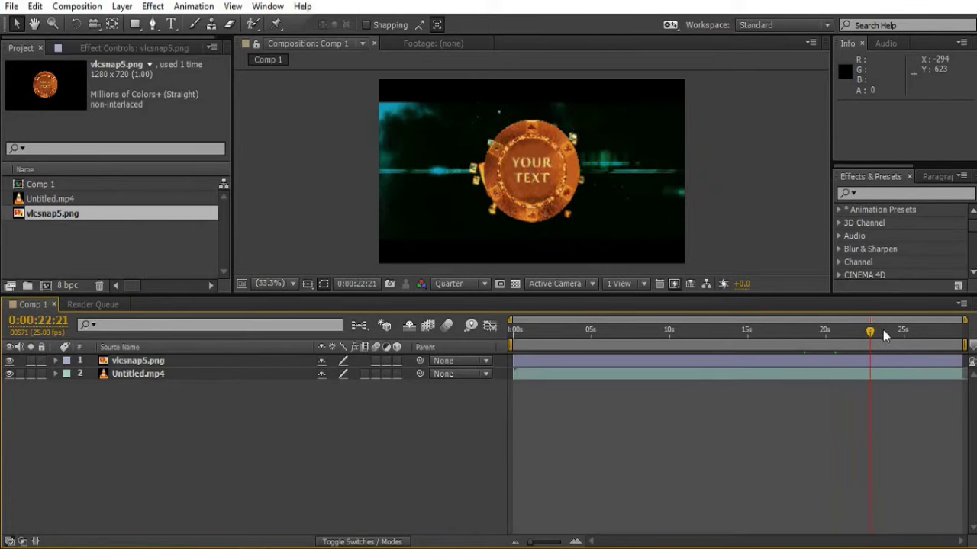
left_click(894, 336)
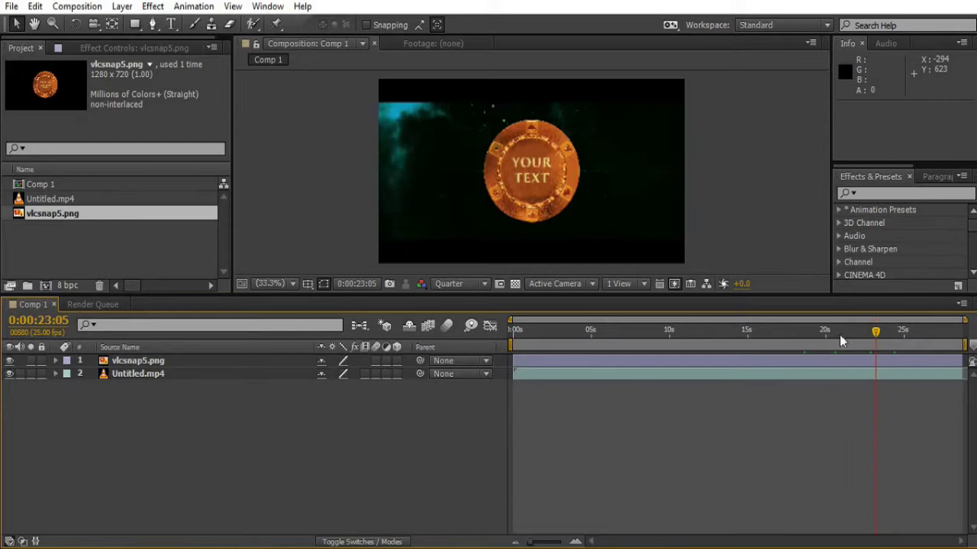
- Hide the chip layer and locate the edge-on chip frame at 0:00:25:05 in the reference
left_click(9, 361)
left_click(897, 336)
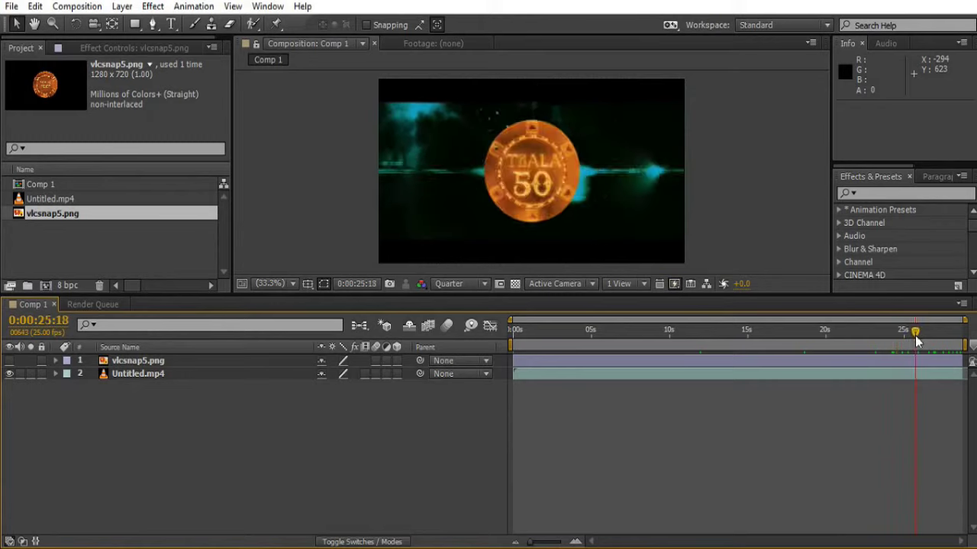
left_click(909, 340)
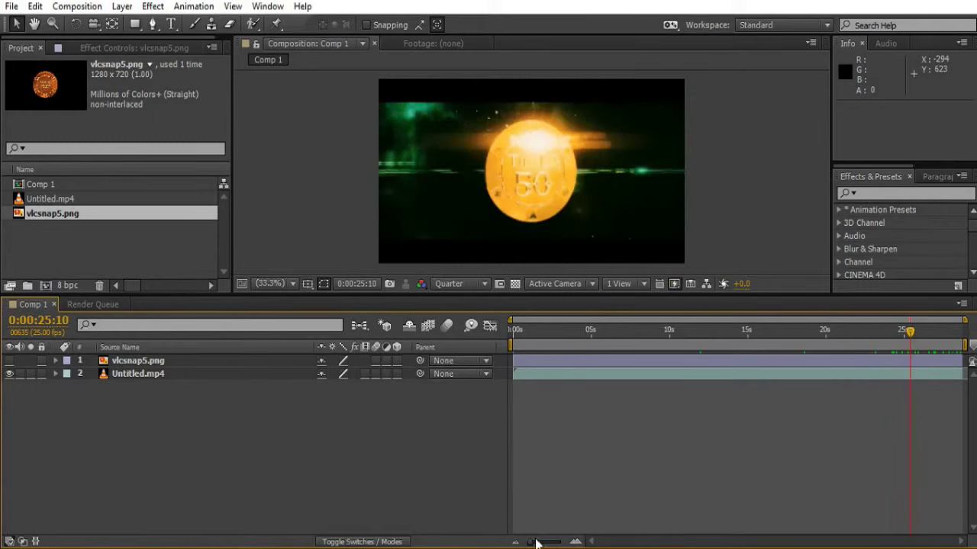
left_click_drag(533, 543, 557, 544)
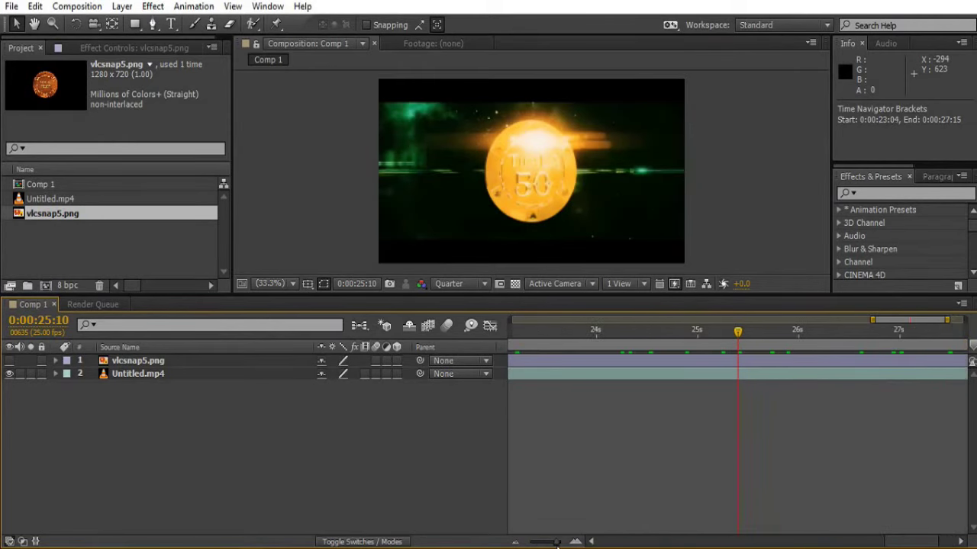
left_click(690, 332)
left_click(709, 332)
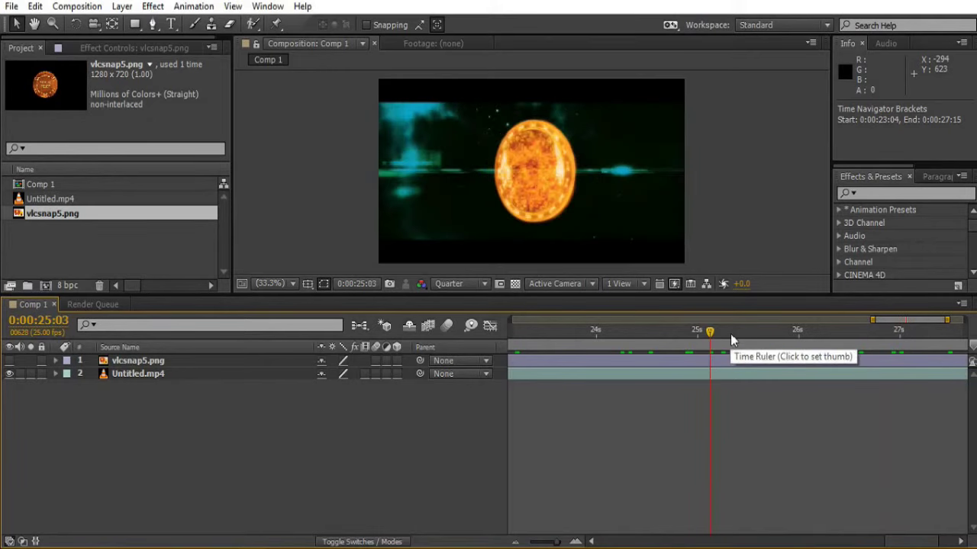
left_click(717, 332)
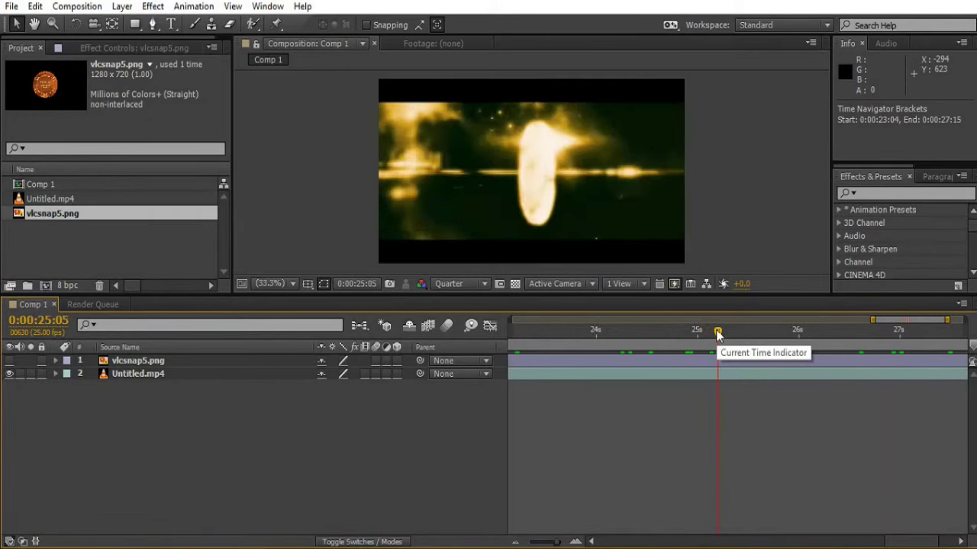
left_click(718, 333)
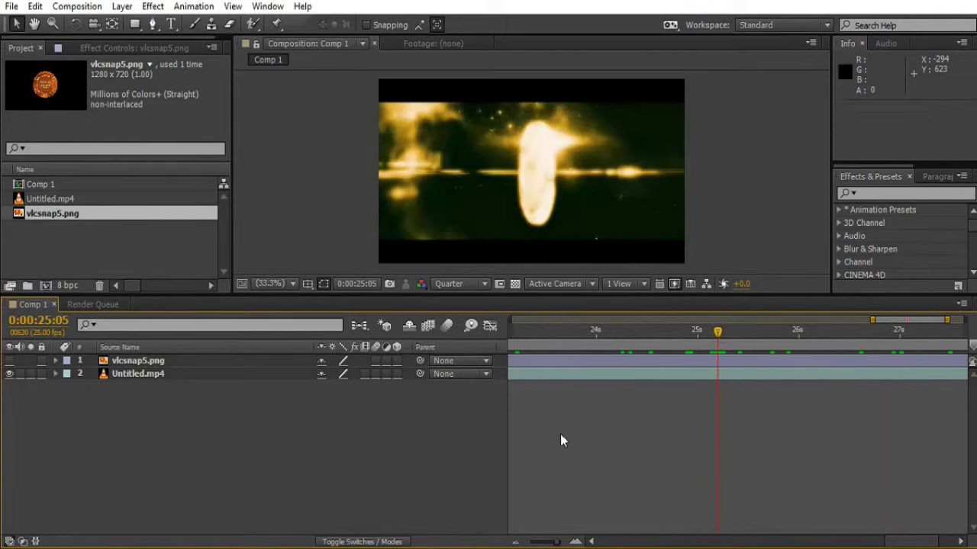
- Show the chip layer again and turn vlcsnap5.png into a 3D layer
left_click(133, 362)
left_click(142, 408)
left_click(138, 360)
left_click(9, 360)
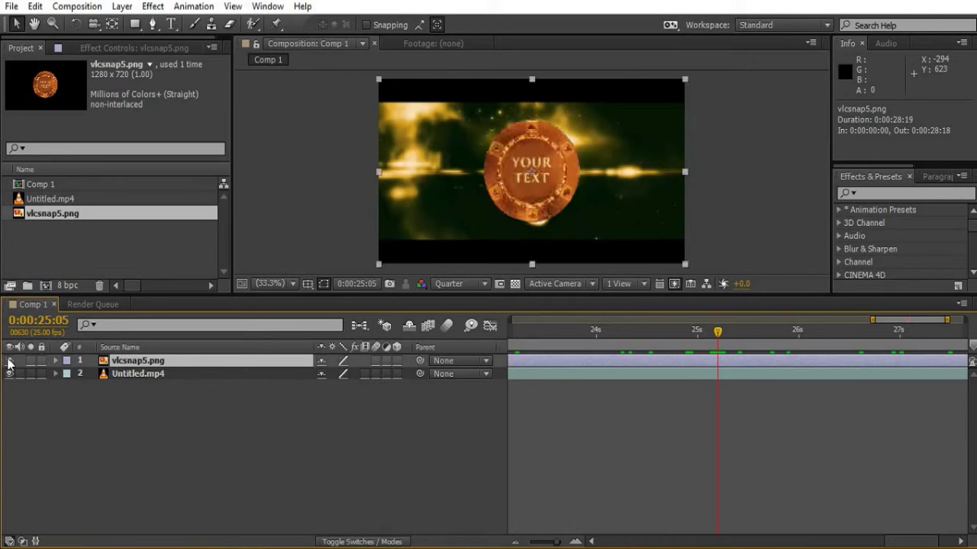
left_click(356, 541)
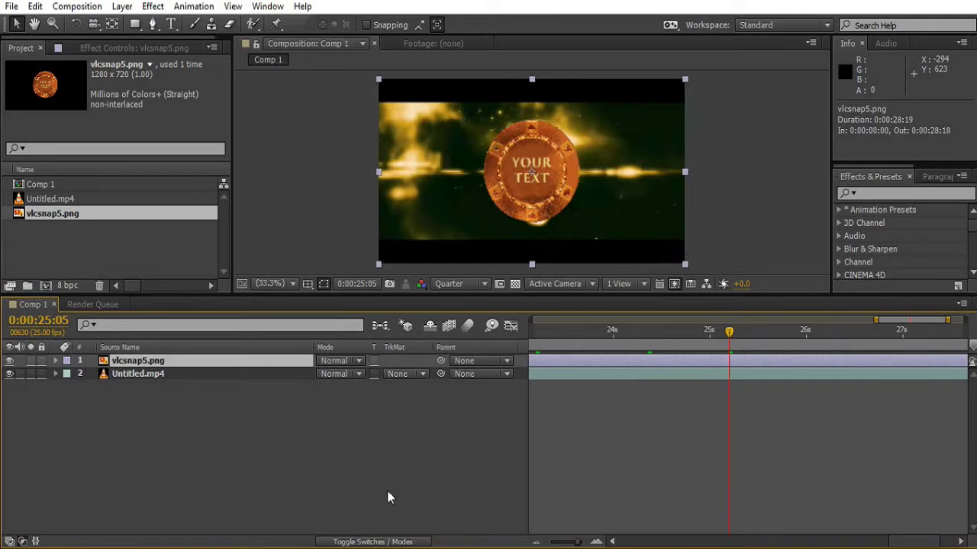
left_click(388, 543)
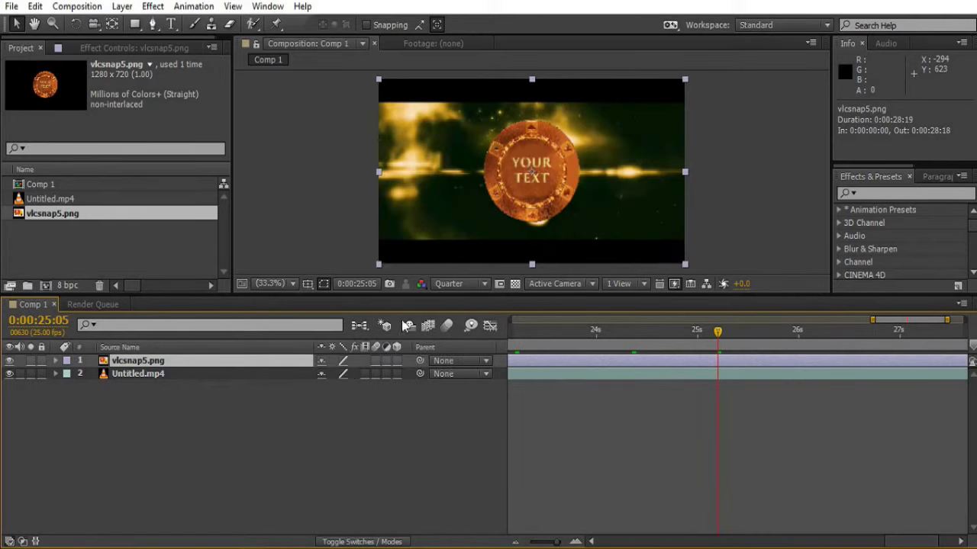
left_click(396, 360)
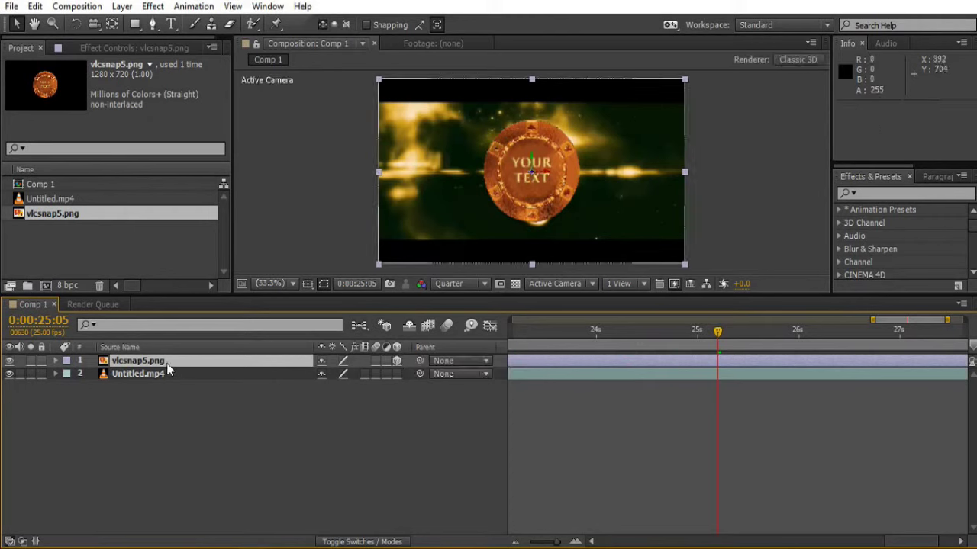
- Add a Y Rotation keyframe of -69° to the chip at 0:00:25:05
left_click(56, 361)
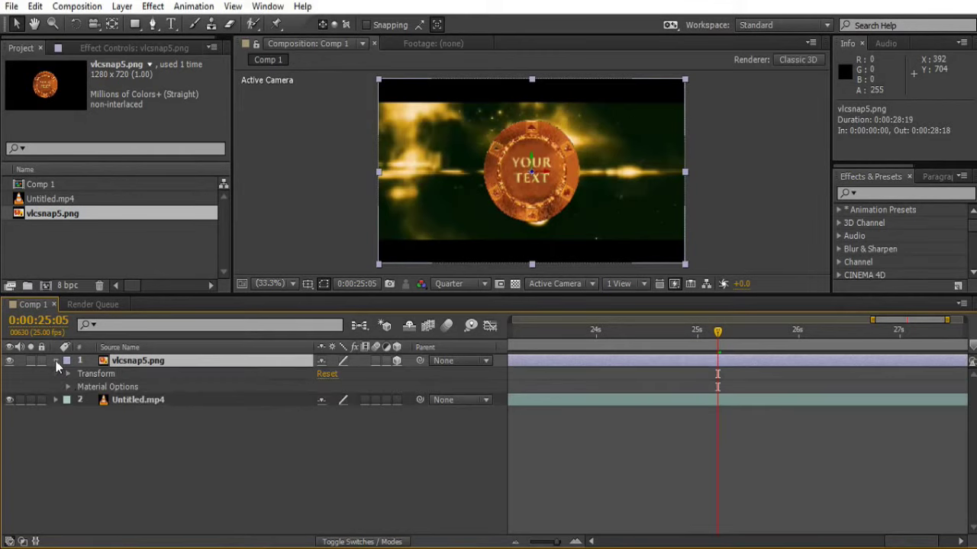
left_click(68, 375)
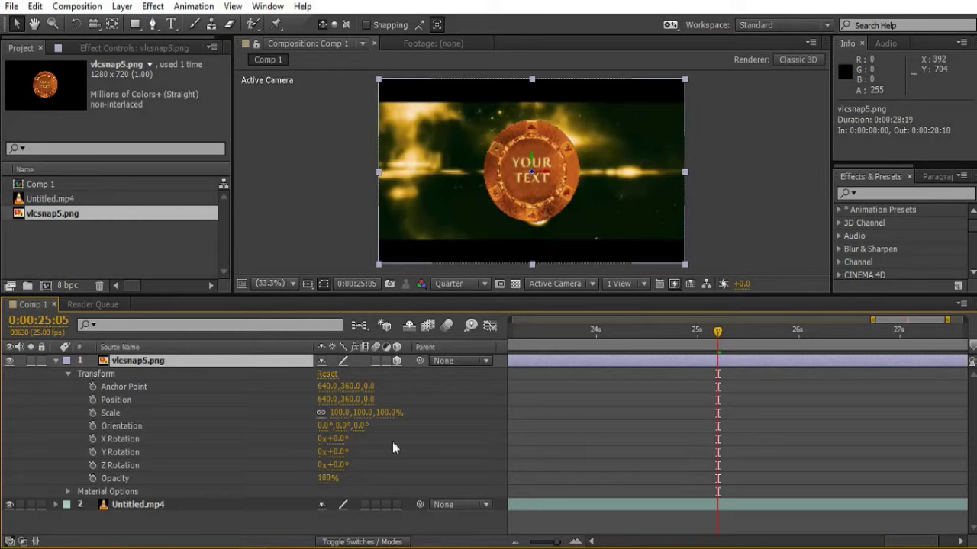
left_click(92, 452)
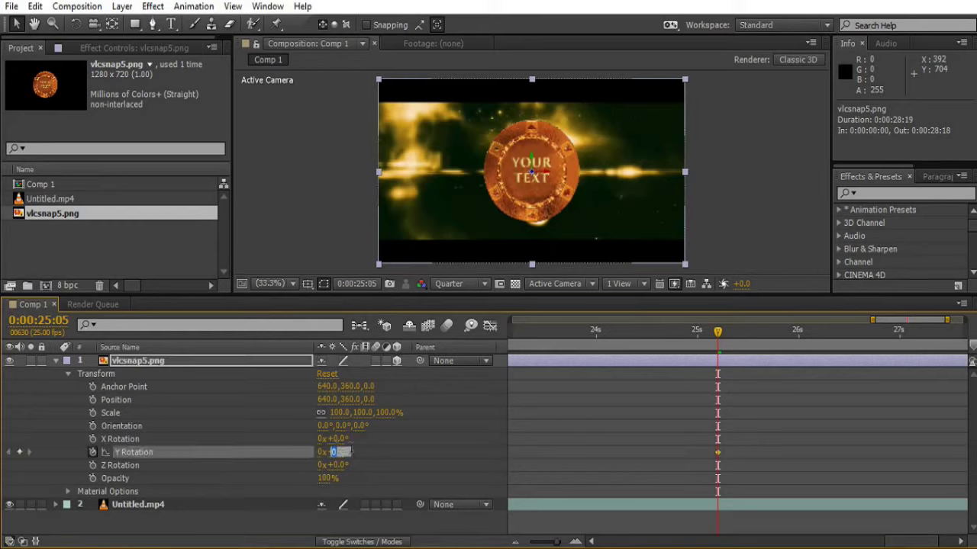
left_click(344, 458)
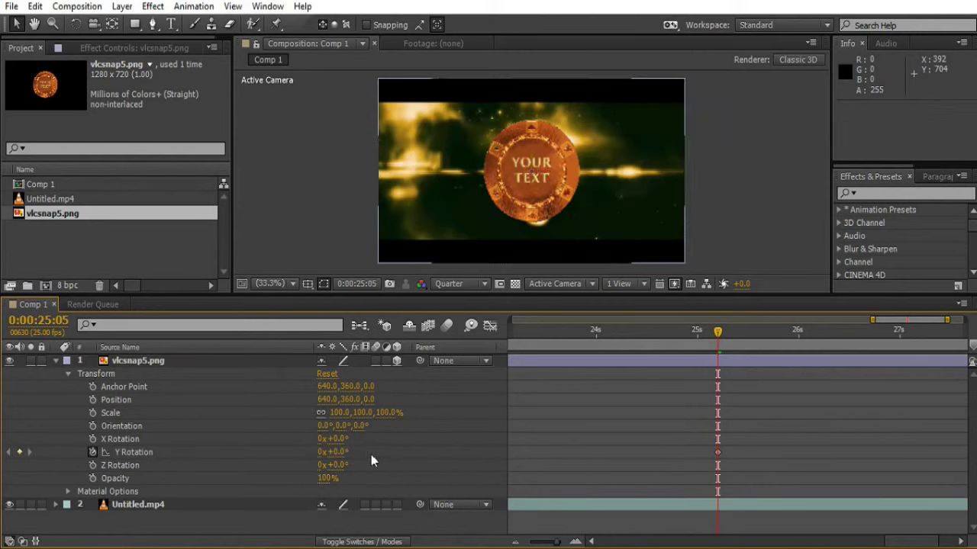
left_click_drag(340, 452, 290, 458)
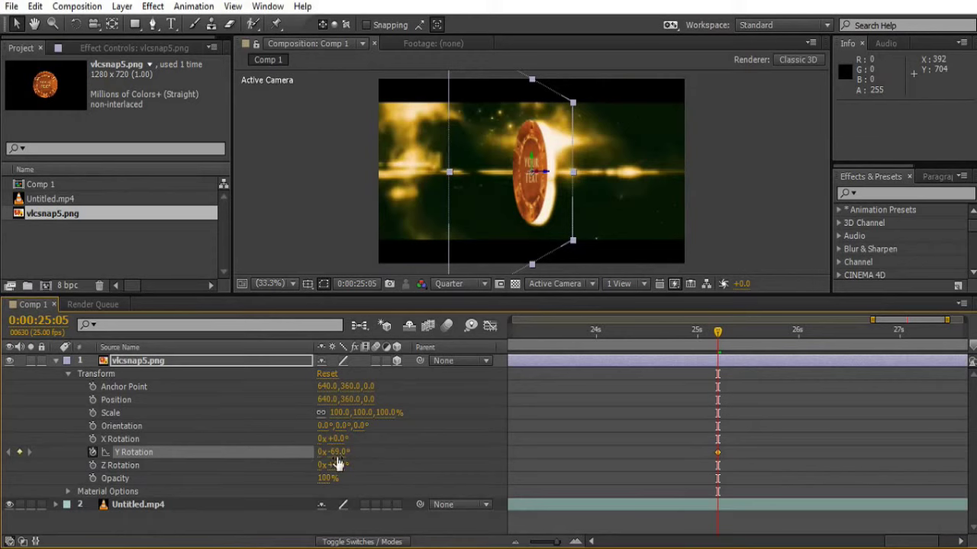
- Move the chip to position 670.8, 363.0, -11.8 over the reference coin
mouse_move(549, 172)
left_mouse_down()
mouse_move(559, 173)
mouse_move(542, 159)
left_mouse_up()
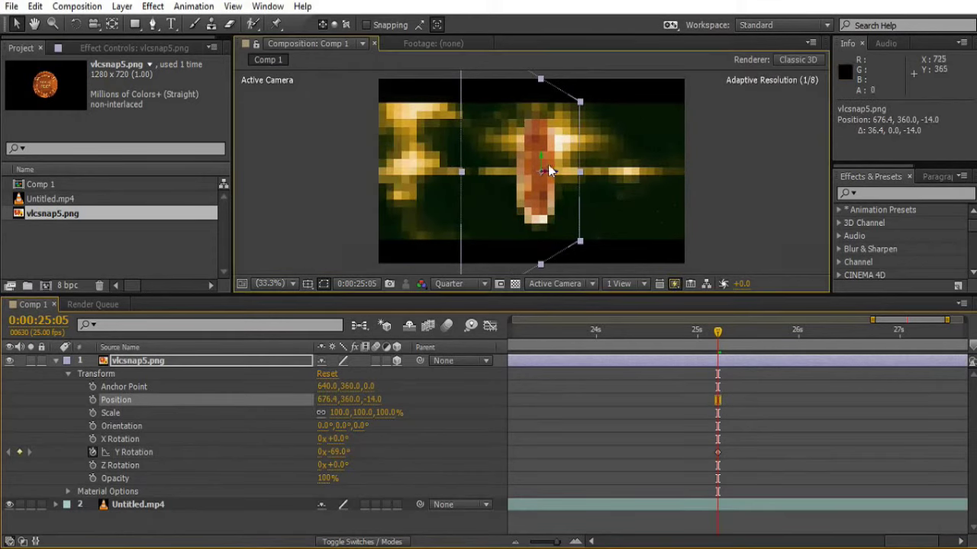
left_click_drag(541, 158, 541, 160)
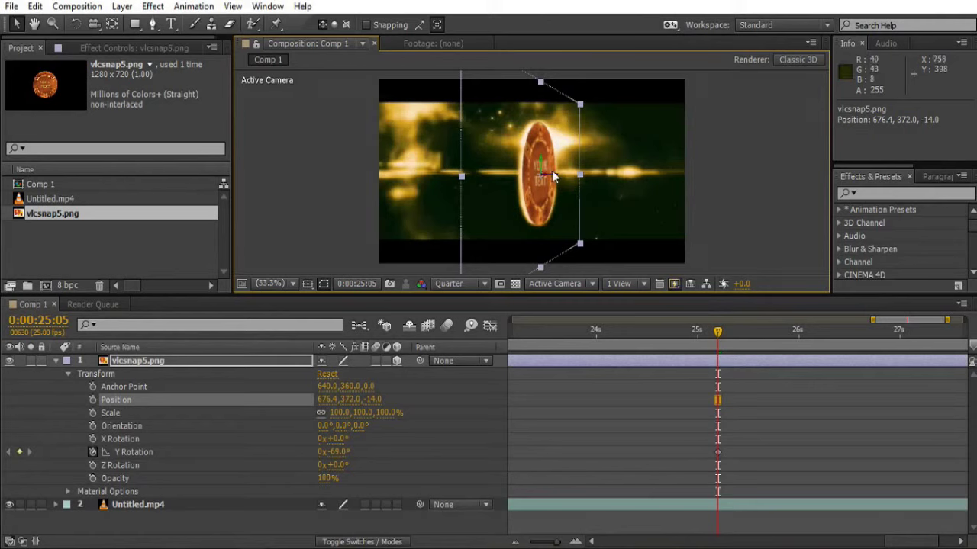
left_click_drag(541, 161, 541, 158)
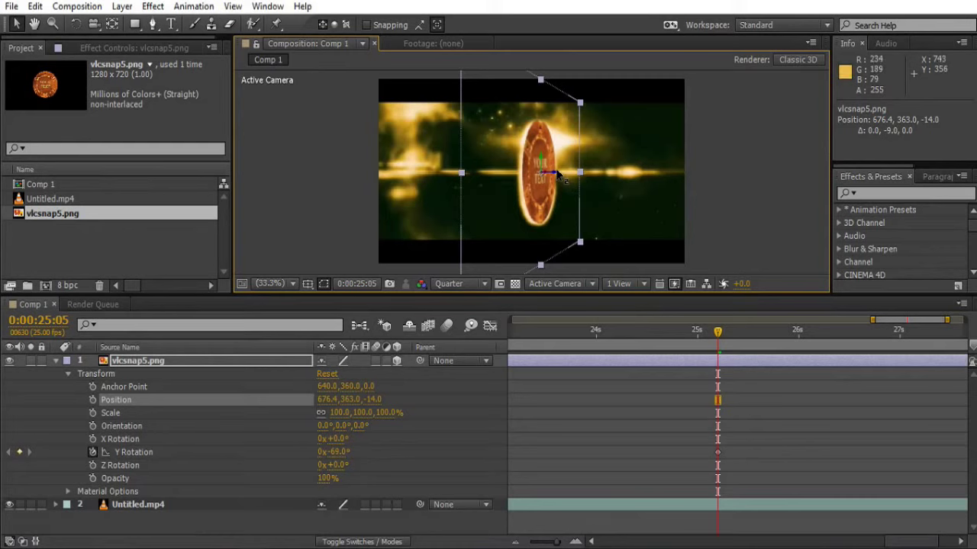
left_click_drag(562, 174, 558, 174)
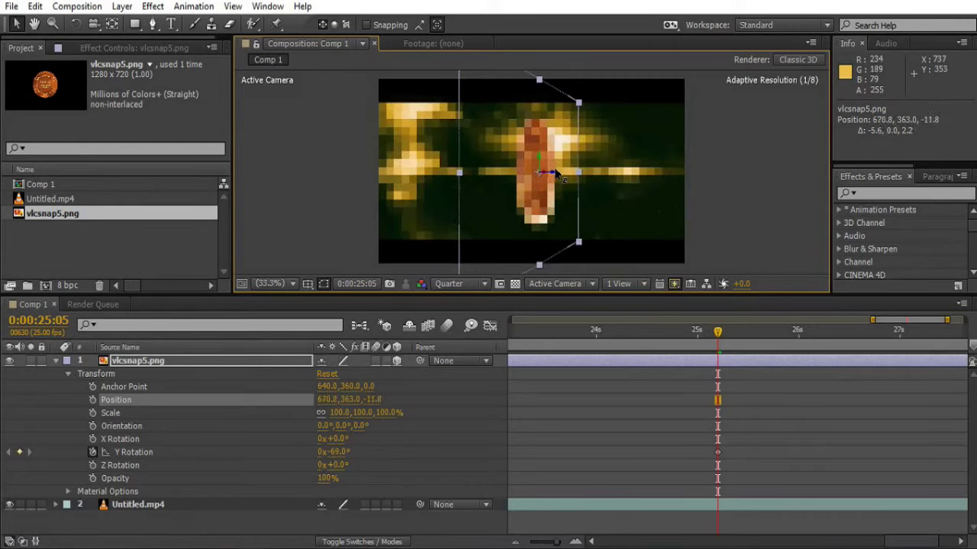
left_click(585, 417)
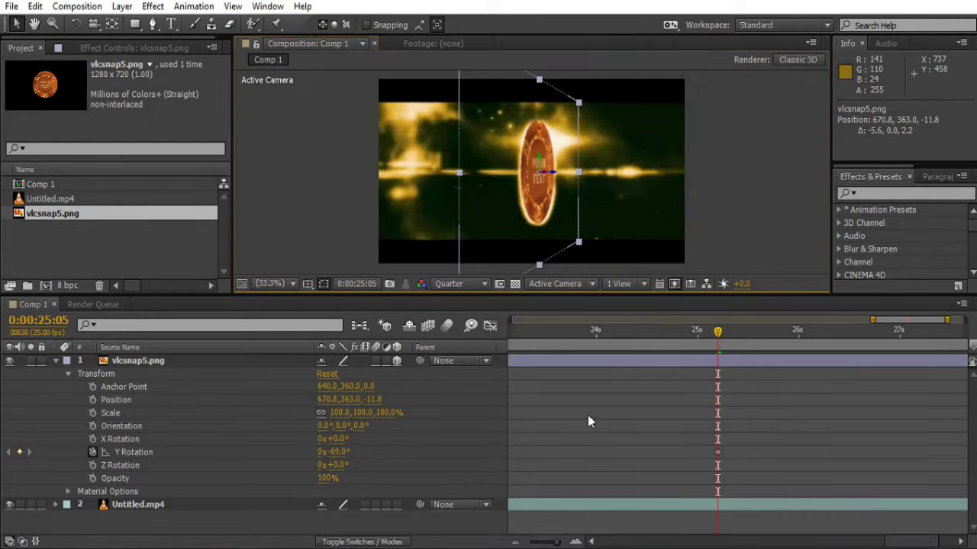
left_click_drag(723, 332, 723, 336)
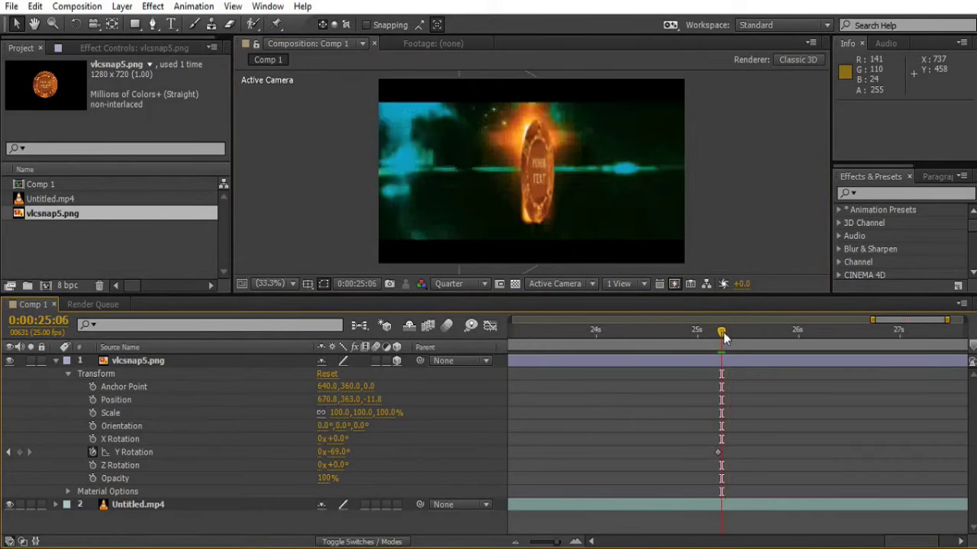
- At 0:00:25:12, keyframe Y Rotation so the chip turns face-on at 0°
left_click_drag(721, 335, 740, 340)
left_click_drag(740, 344, 748, 345)
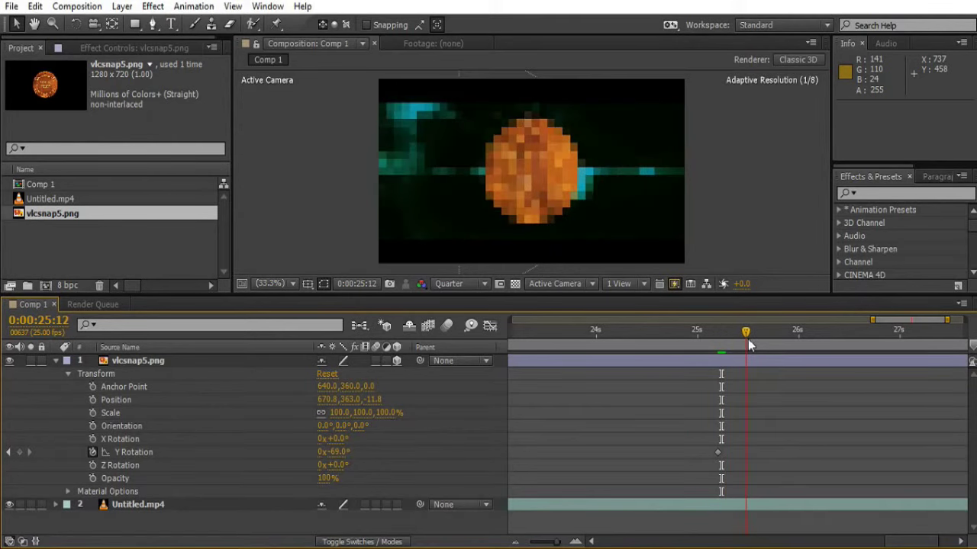
left_click(338, 453)
left_click_drag(334, 452, 376, 456)
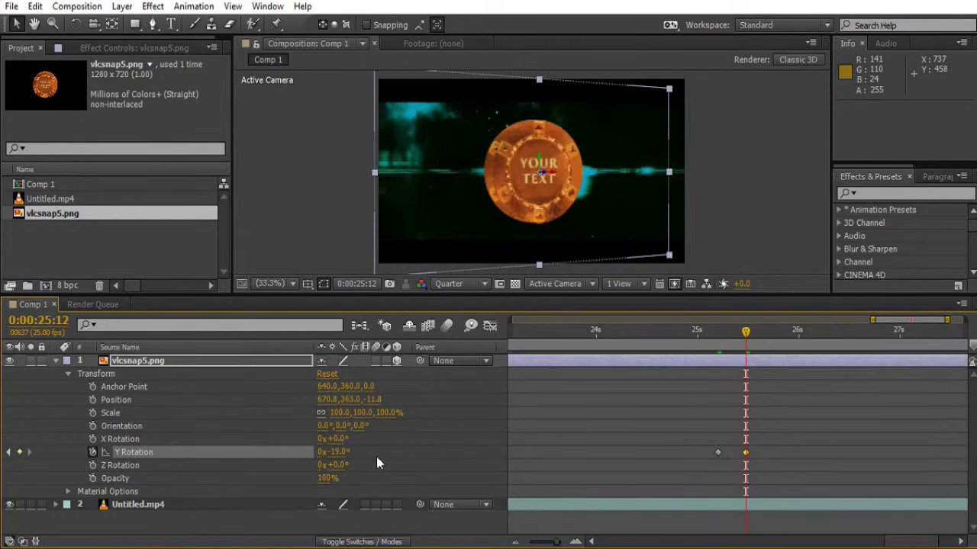
left_click_drag(337, 454, 355, 453)
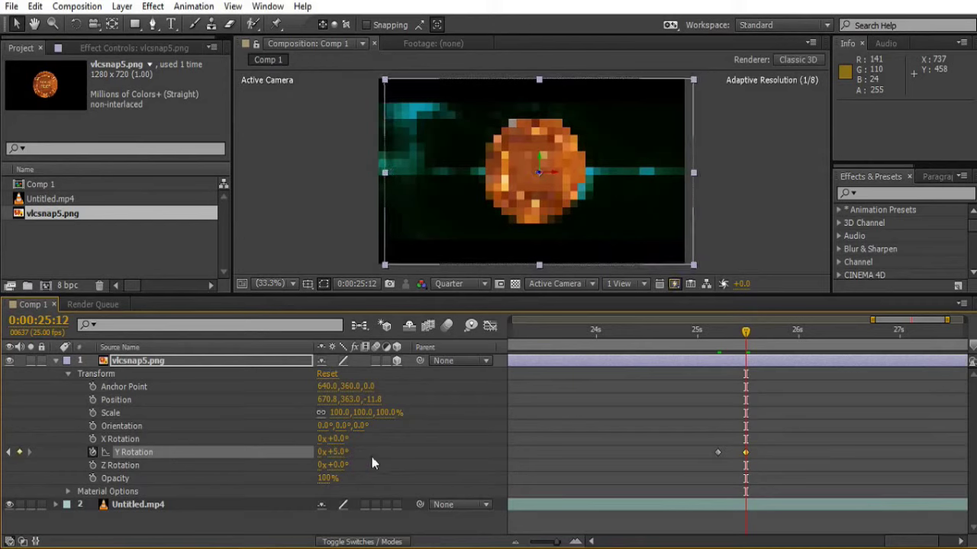
left_click(383, 459)
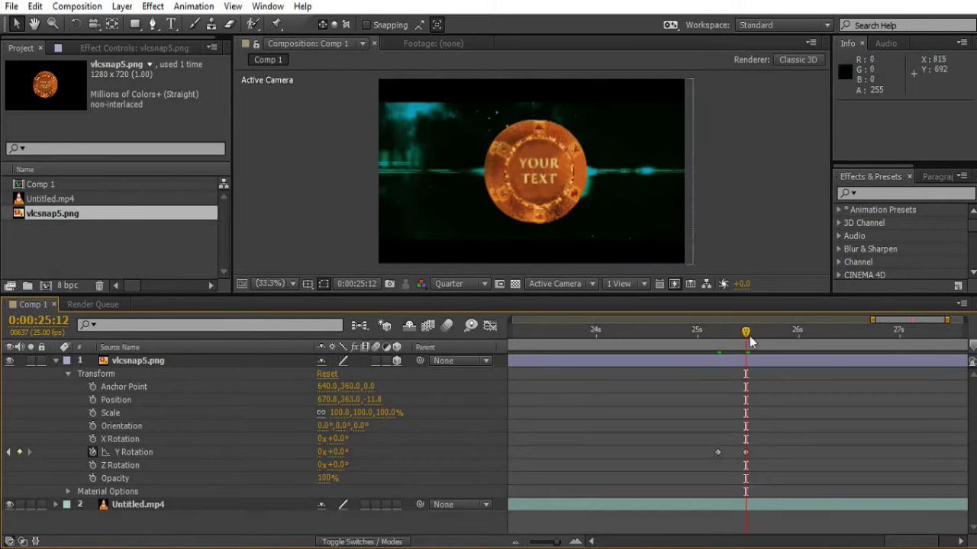
- Preview the chip's turn around 0:00:25:06 to 0:00:25:12
mouse_move(748, 341)
left_mouse_down()
mouse_move(715, 339)
mouse_move(732, 340)
left_mouse_up()
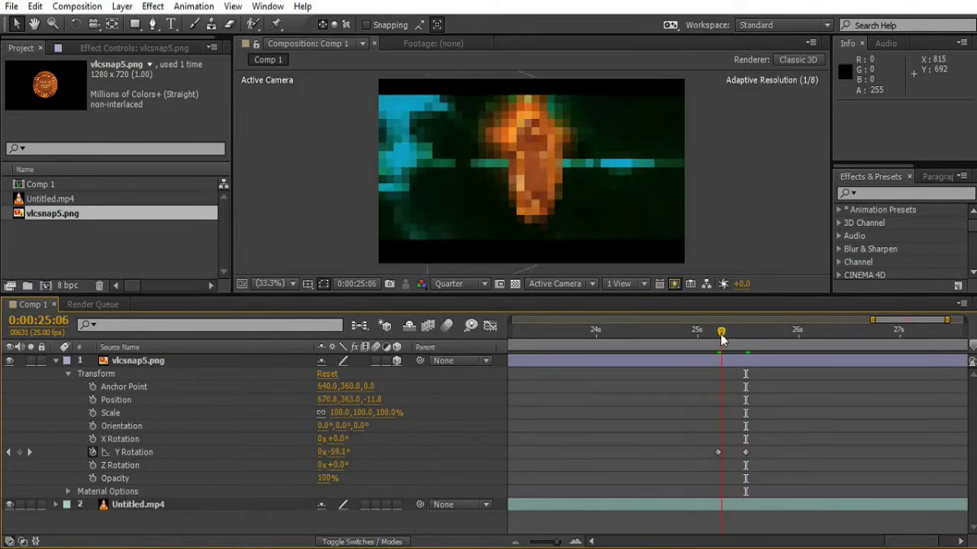
left_click_drag(727, 340, 718, 340)
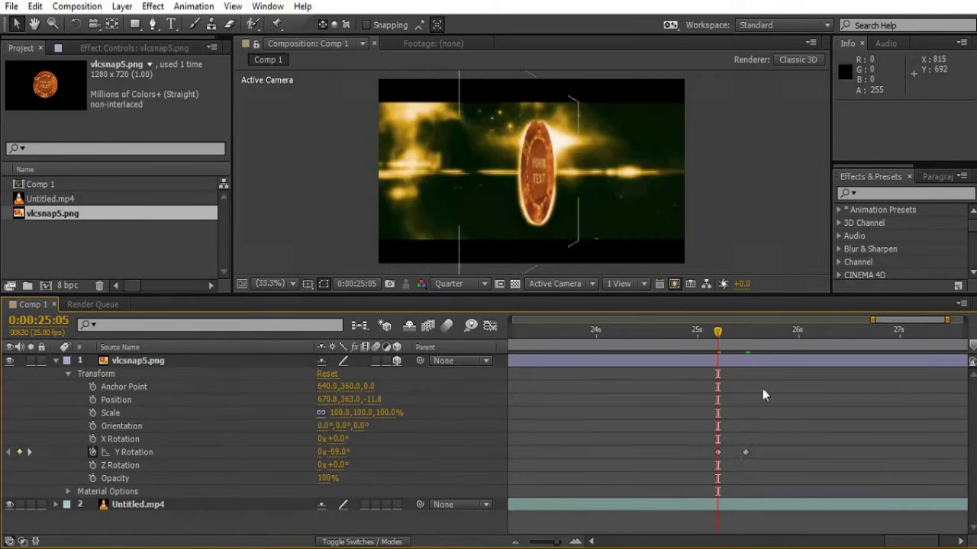
key("space")
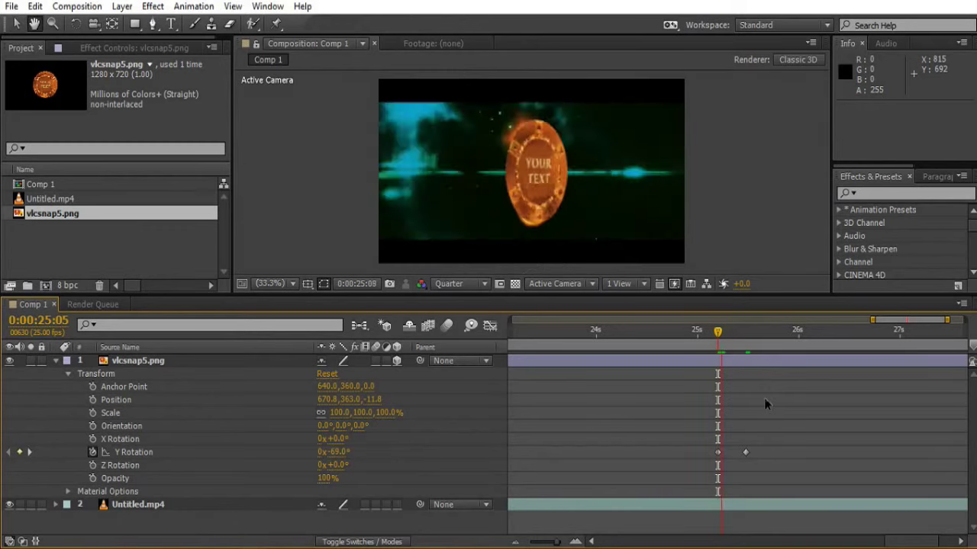
key("space")
left_click_drag(749, 341, 735, 340)
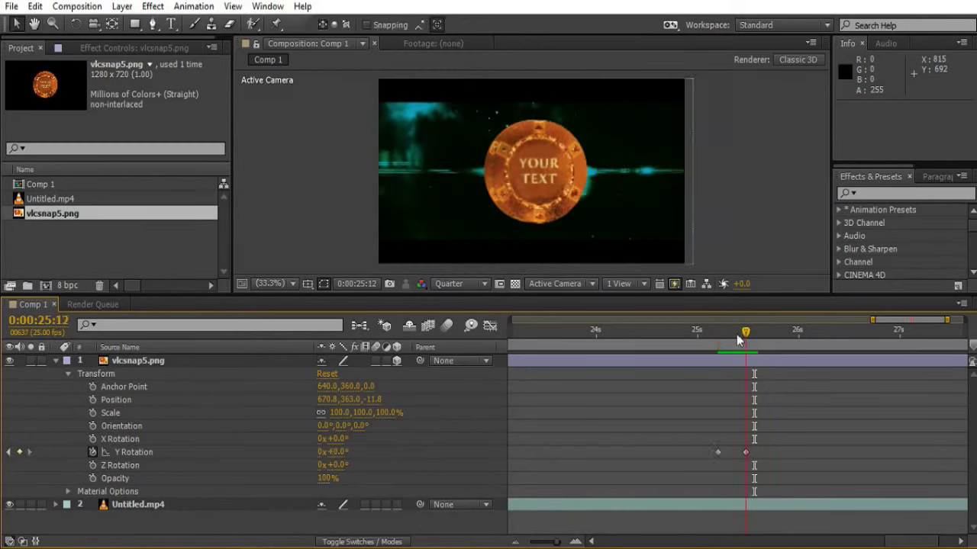
left_click_drag(735, 340, 747, 340)
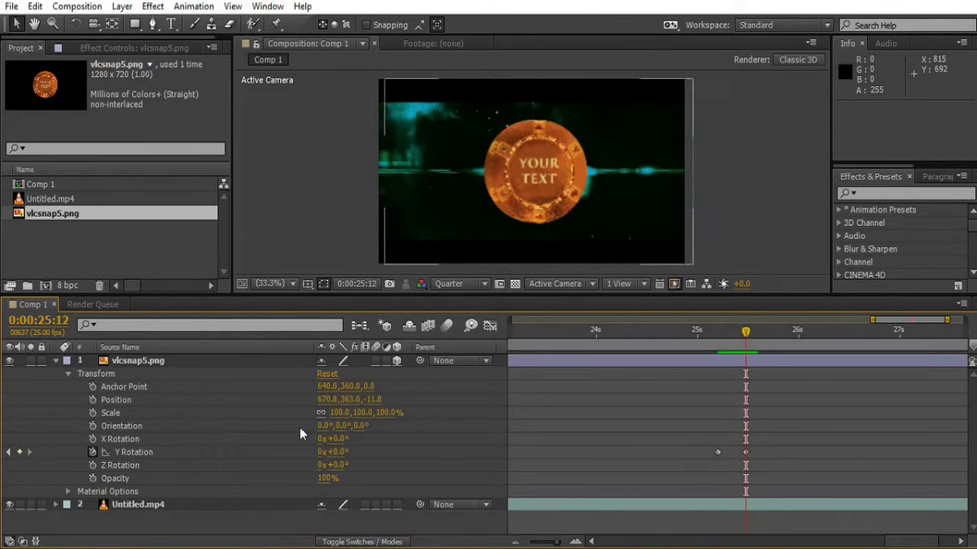
- Shift the chip to X 649.8 and set a Position keyframe at 0:00:25:05
left_click_drag(326, 399, 306, 403)
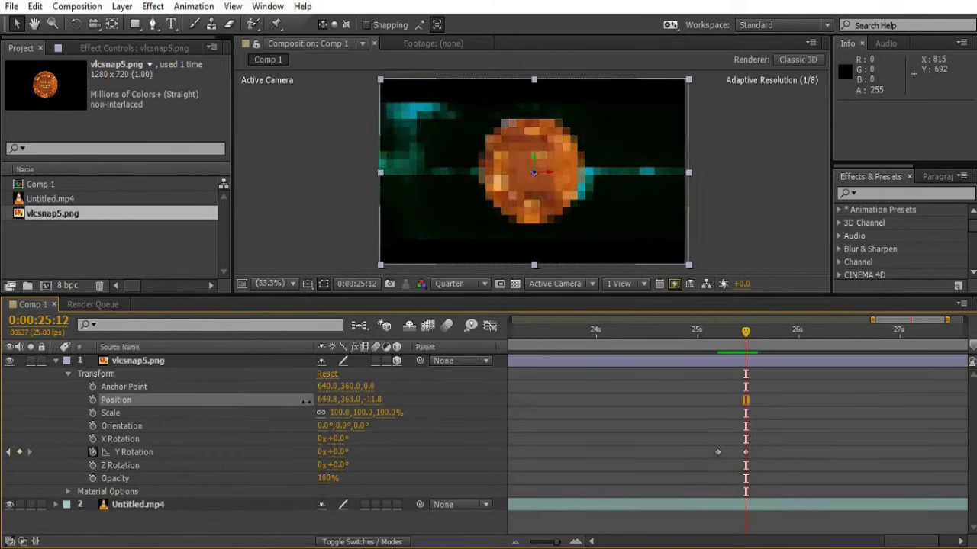
left_click(631, 415)
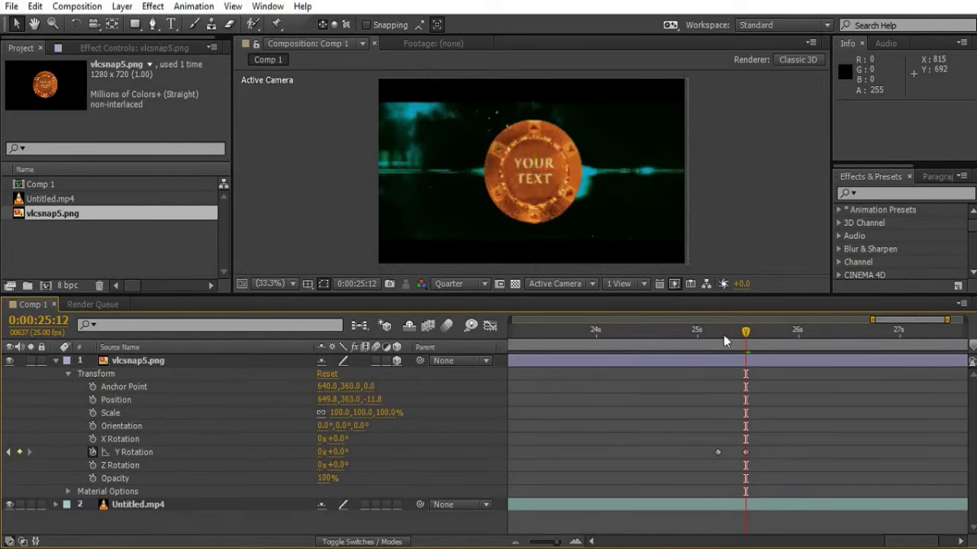
left_click(712, 333)
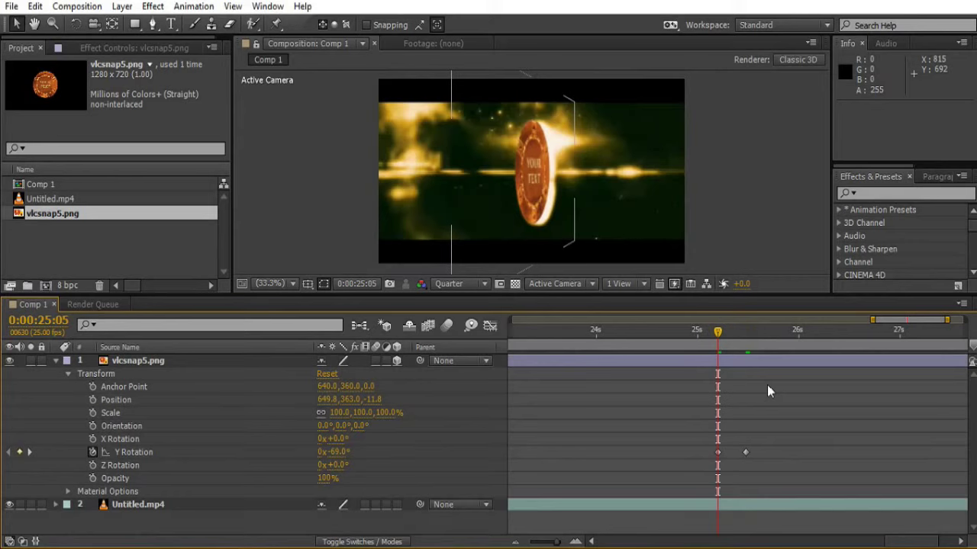
key("space")
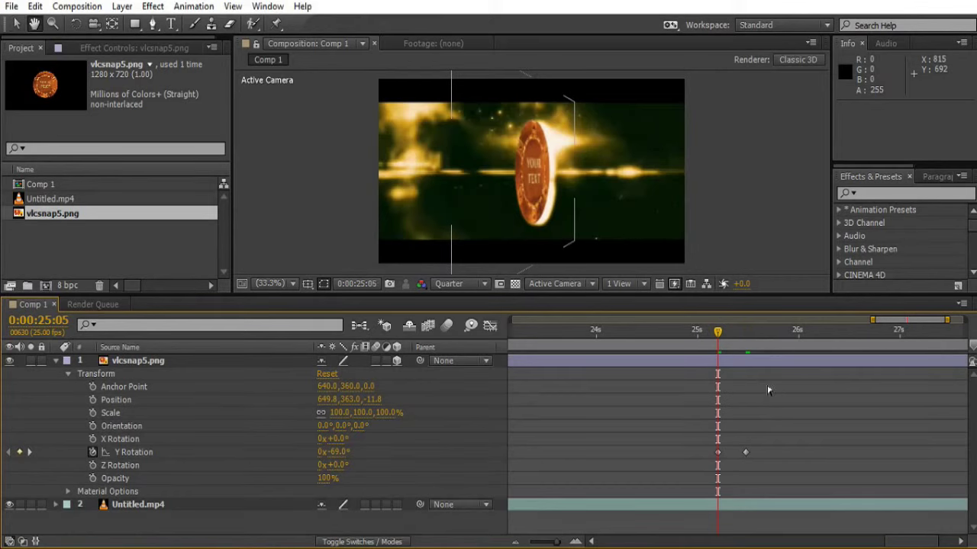
left_click(721, 333)
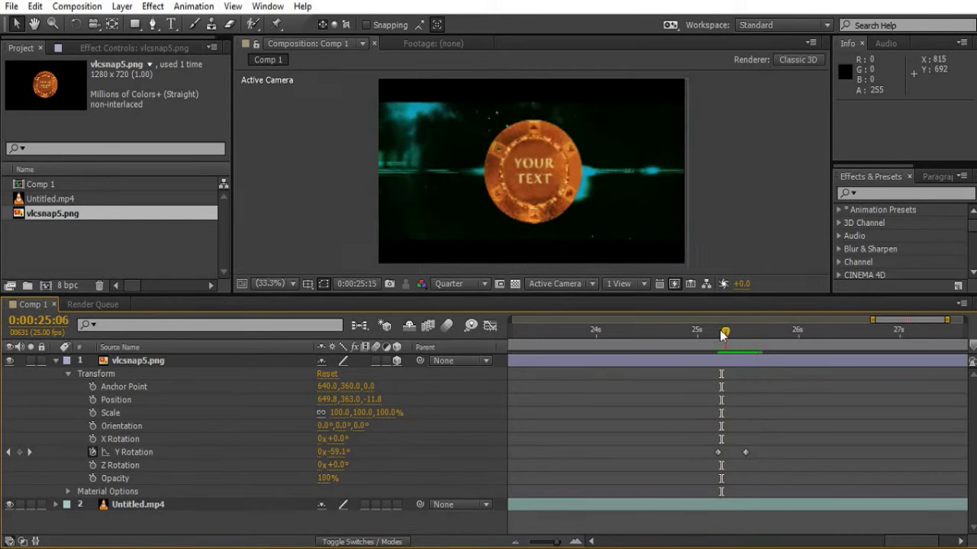
left_click_drag(721, 333, 737, 339)
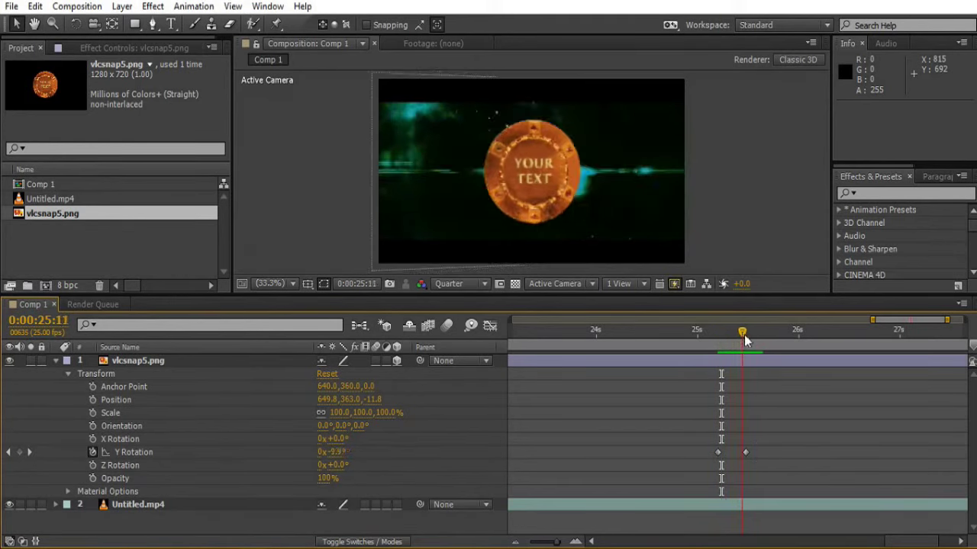
left_click_drag(738, 339, 715, 337)
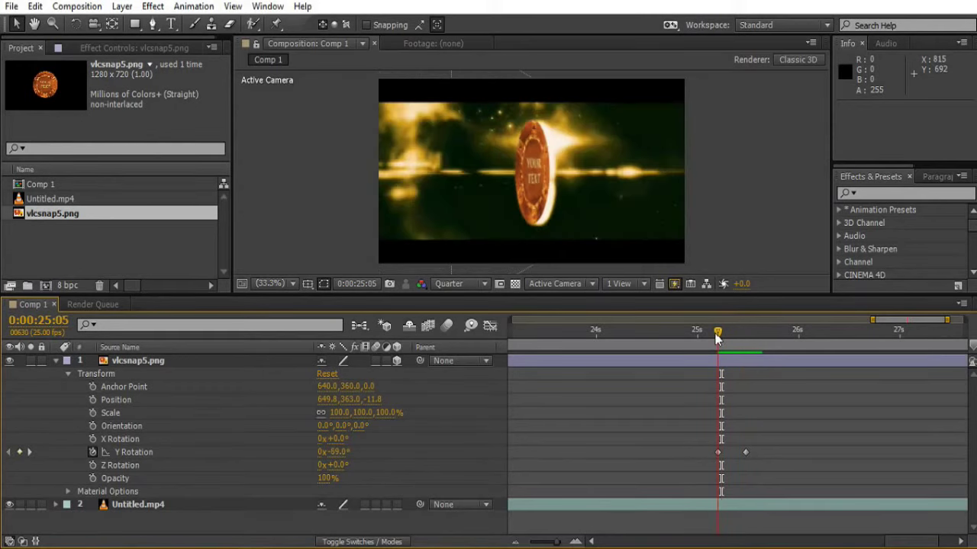
left_click(93, 400)
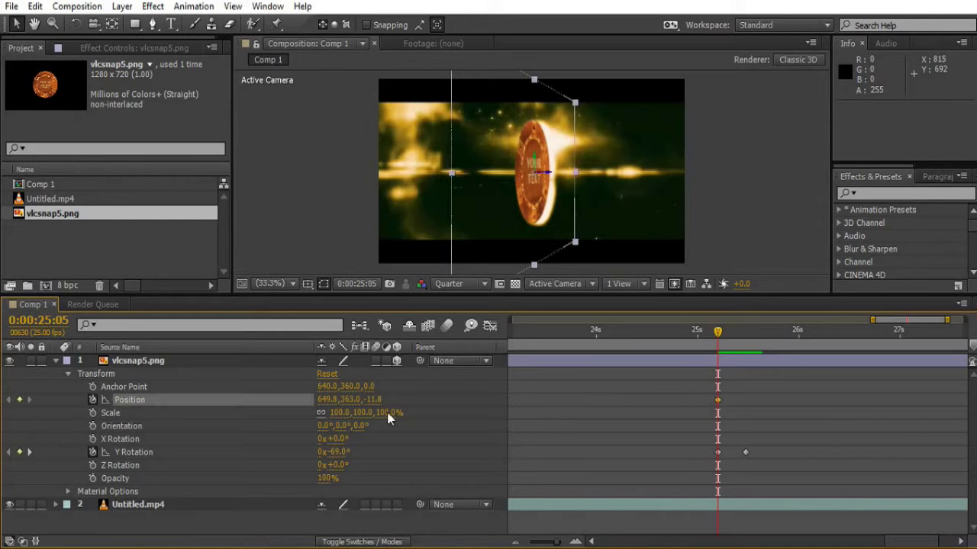
- Nudge the chip right to X 673.8 at 25:05, then left to X 663.8 at 25:07
left_click_drag(324, 400, 339, 401)
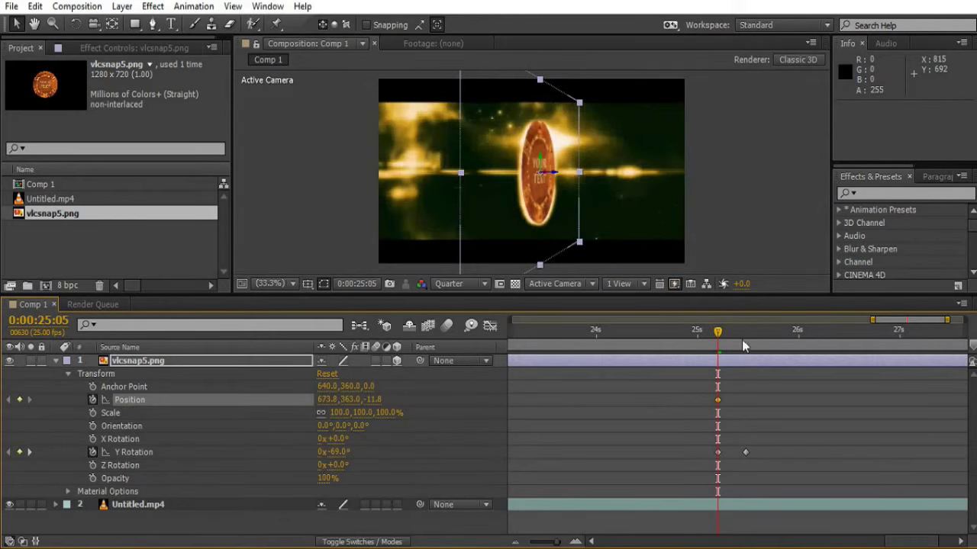
left_click_drag(727, 337, 753, 343)
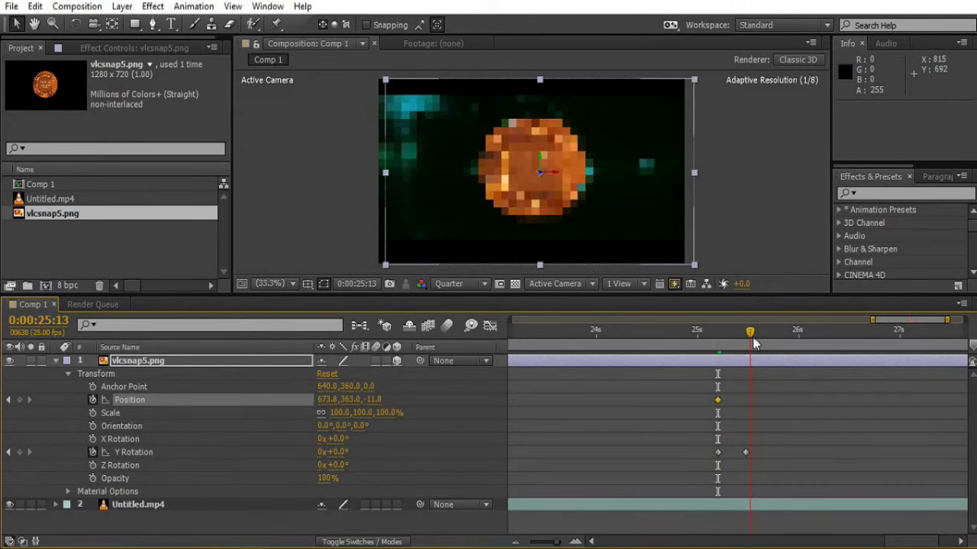
left_click(727, 343)
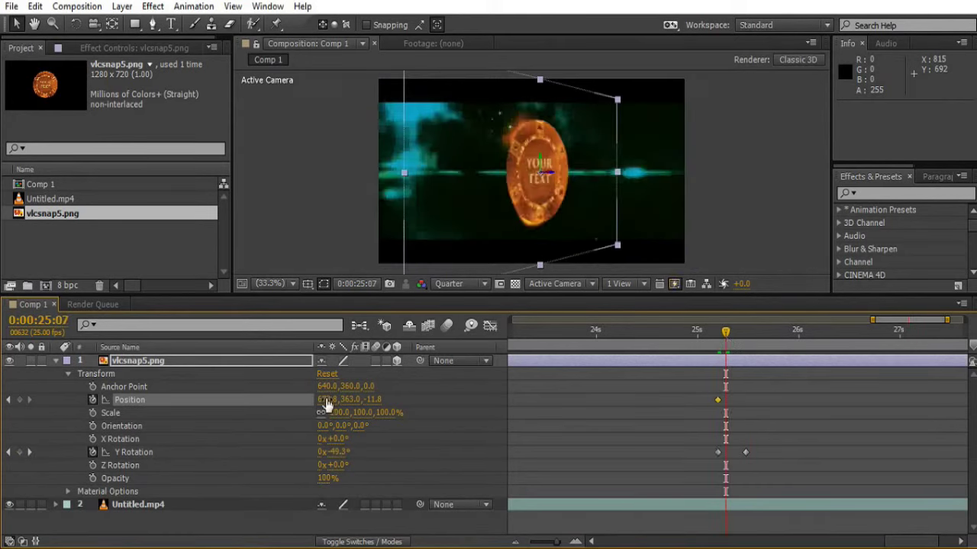
left_click_drag(324, 399, 313, 399)
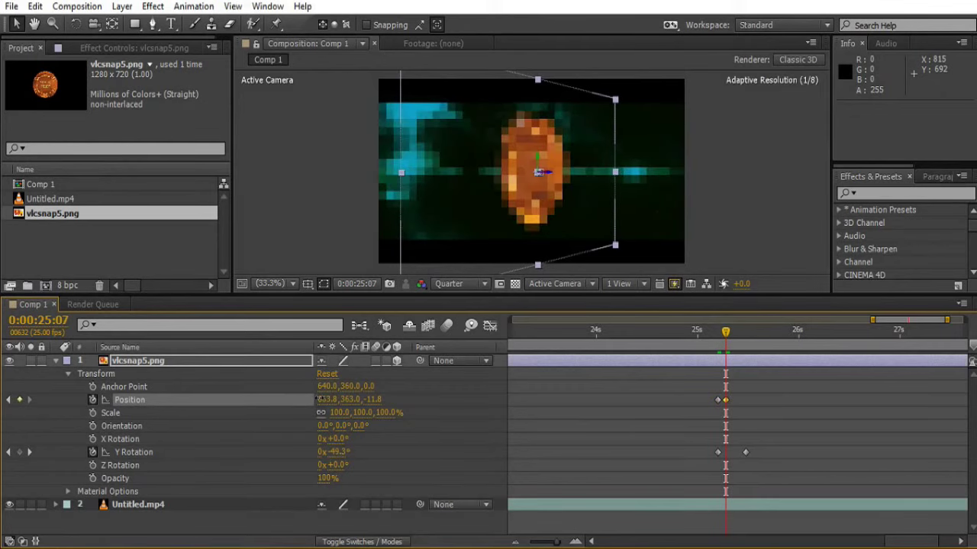
left_click(644, 440)
- Set the chip's Position X to 651.8 at 0:00:25:07
left_click_drag(726, 335, 746, 341)
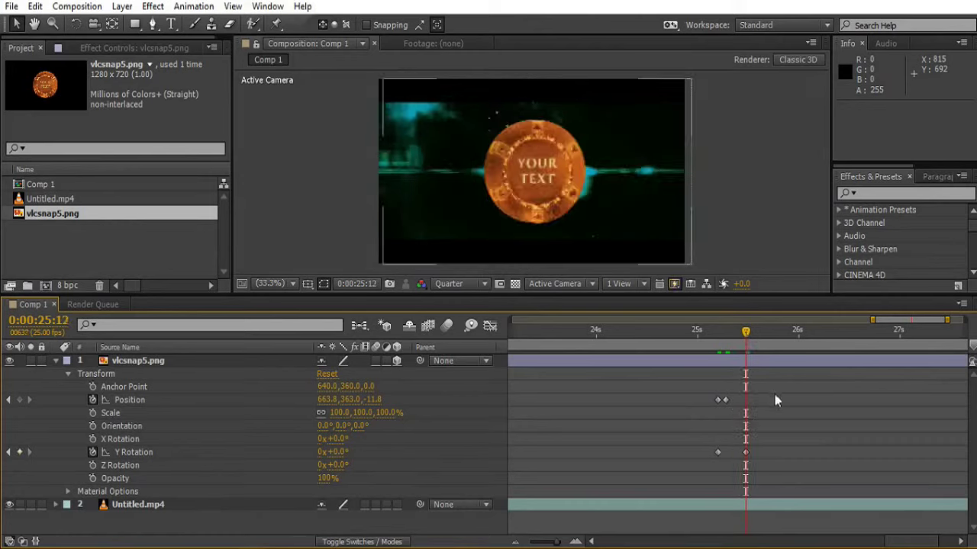
left_click(724, 333)
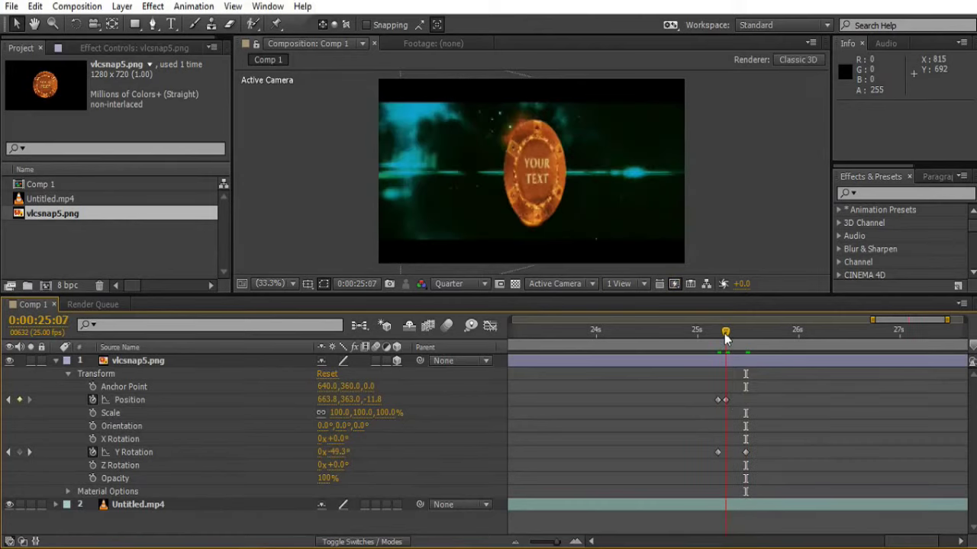
left_click_drag(333, 403, 412, 403)
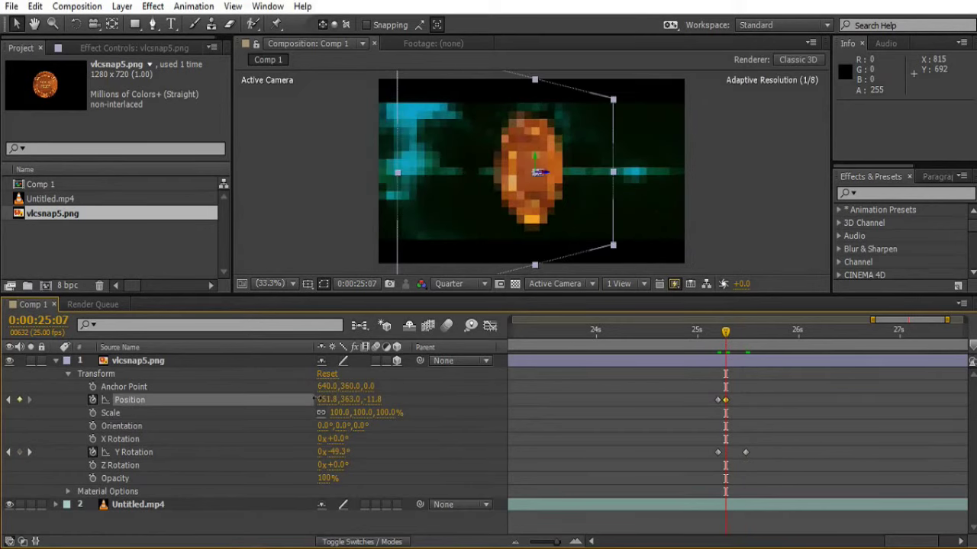
left_click(627, 405)
- Preview the chip's slide and settle on frame 0:00:25:04 with the chip layer selected
key("Page_Up")
key("Page_Up")
key("Page_Up")
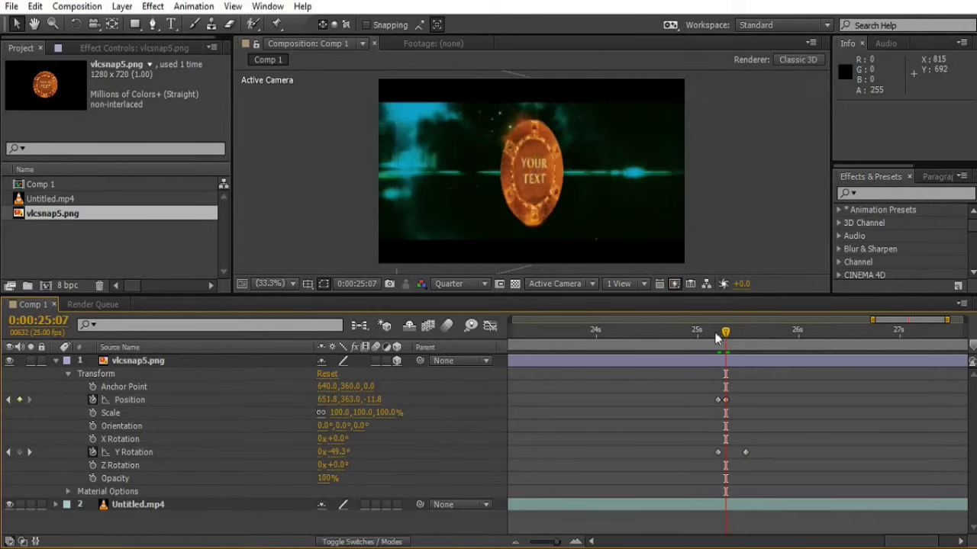
key("space")
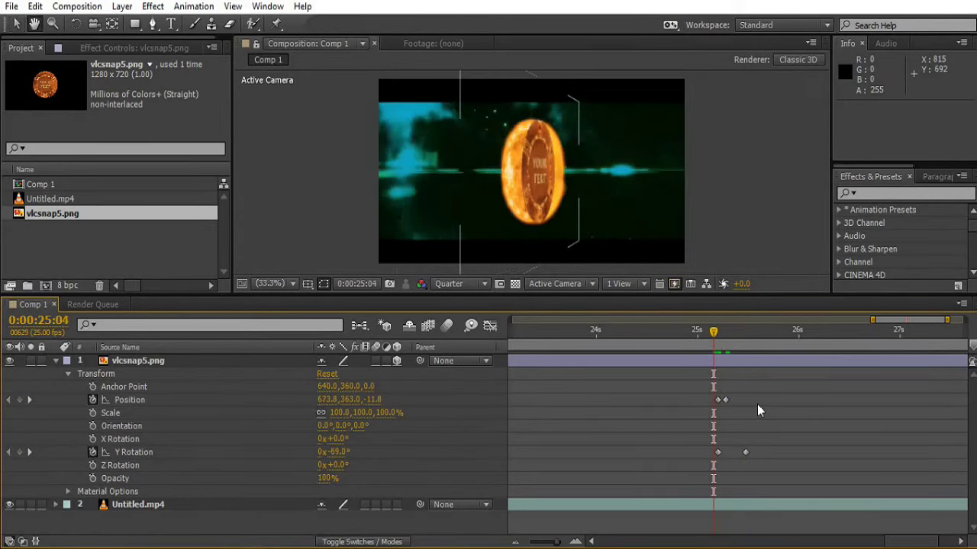
left_click_drag(713, 333, 718, 338)
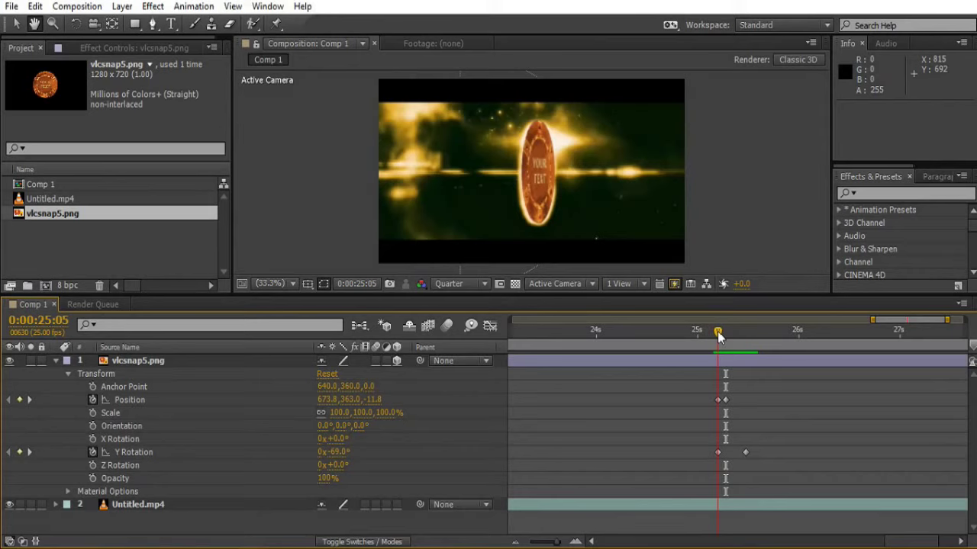
left_click_drag(718, 337, 718, 337)
left_click_drag(715, 333, 714, 333)
left_click(704, 361)
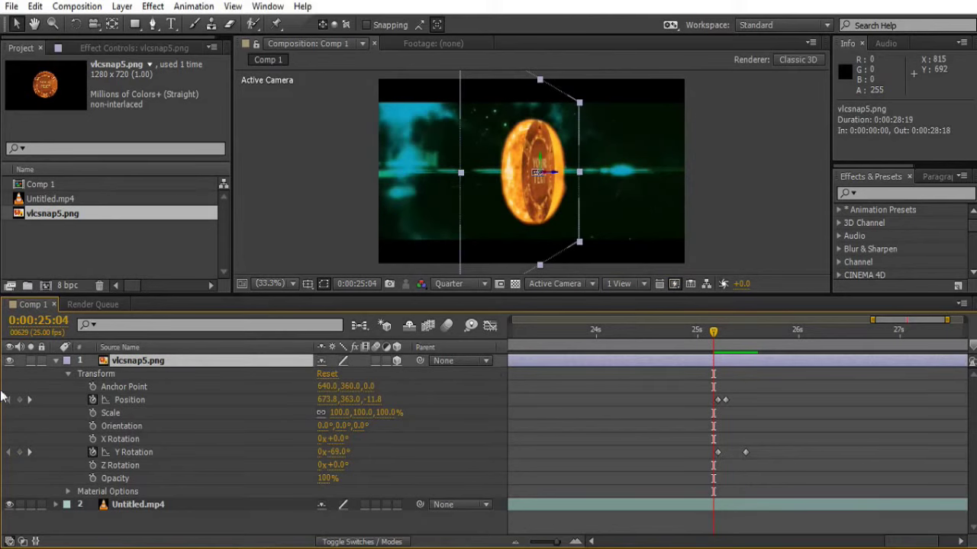
- Split vlcsnap5.png at 0:00:25:04 and delete the earlier portion of the layer
left_click(55, 361)
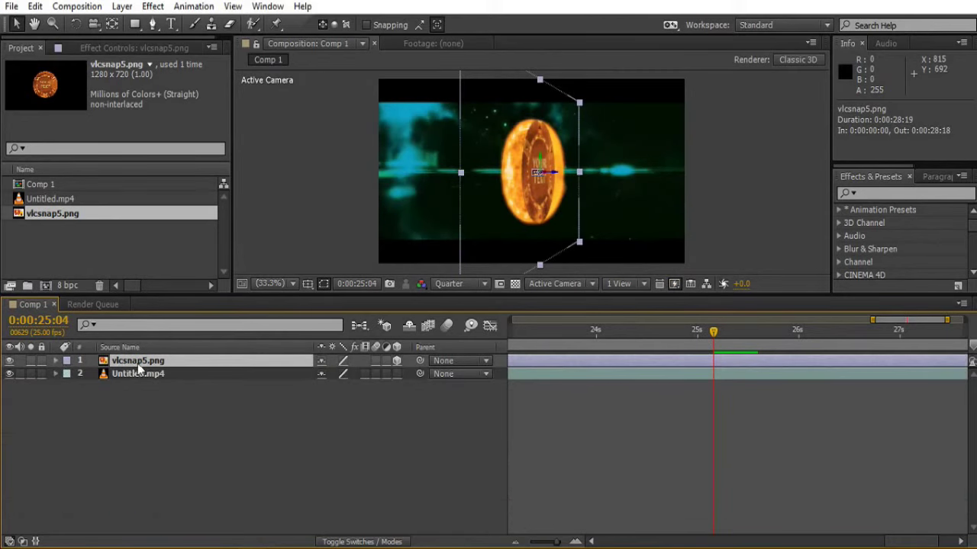
left_click(35, 6)
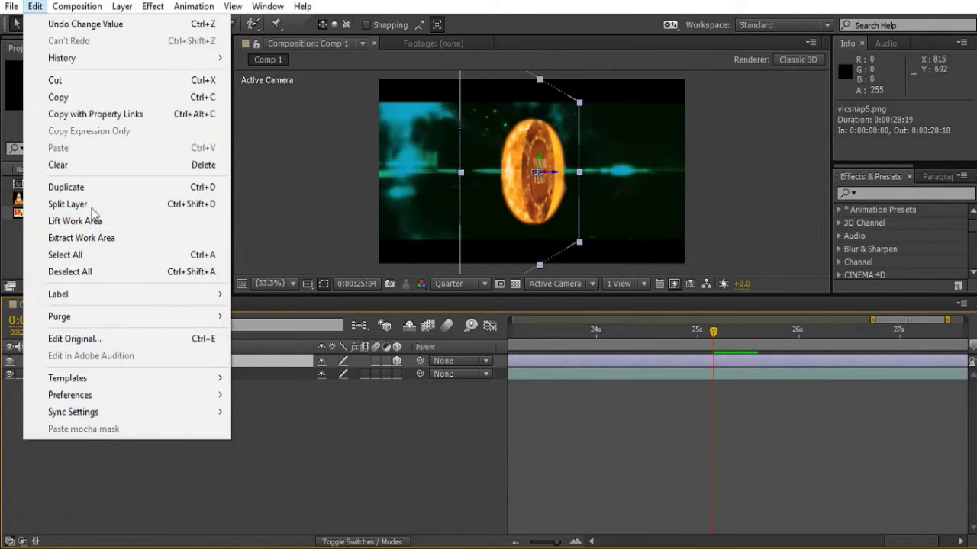
left_click(69, 205)
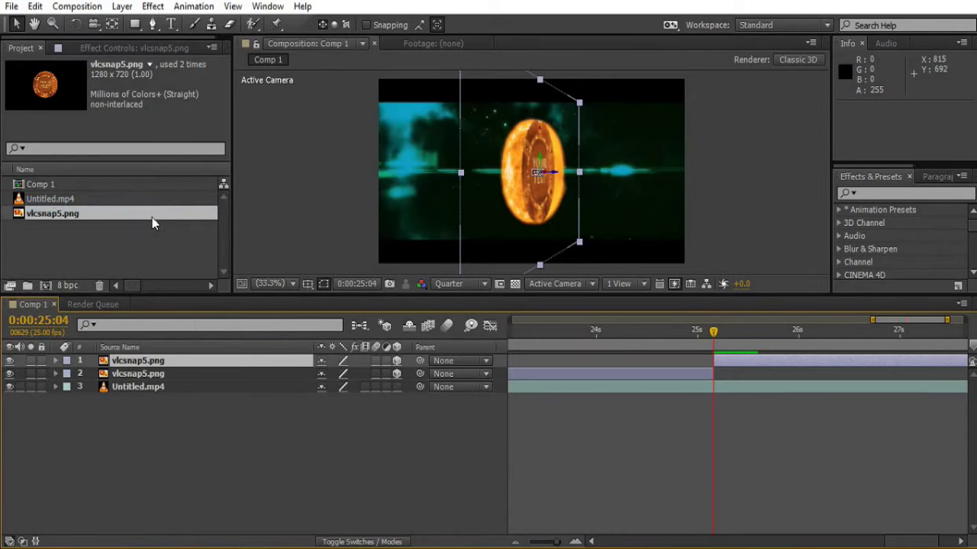
left_click(153, 373)
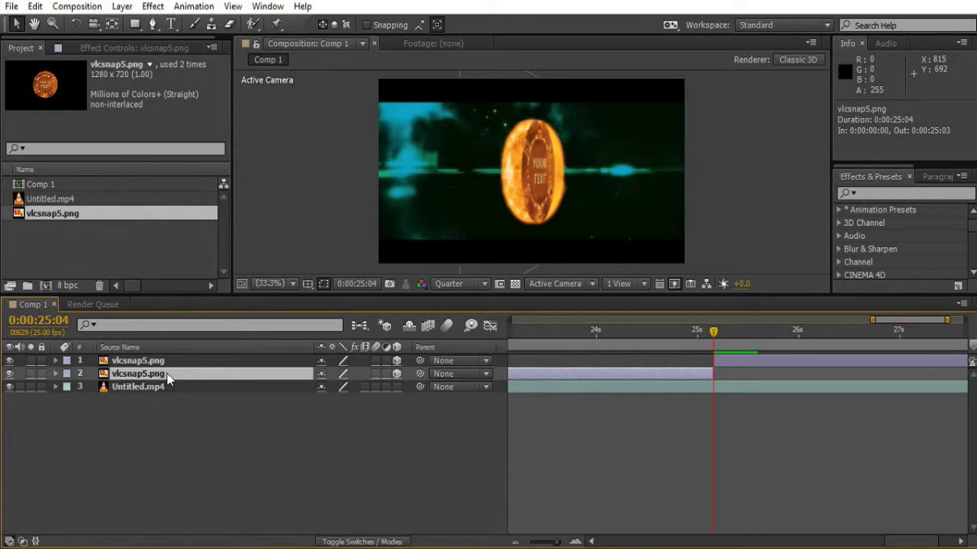
key("Delete")
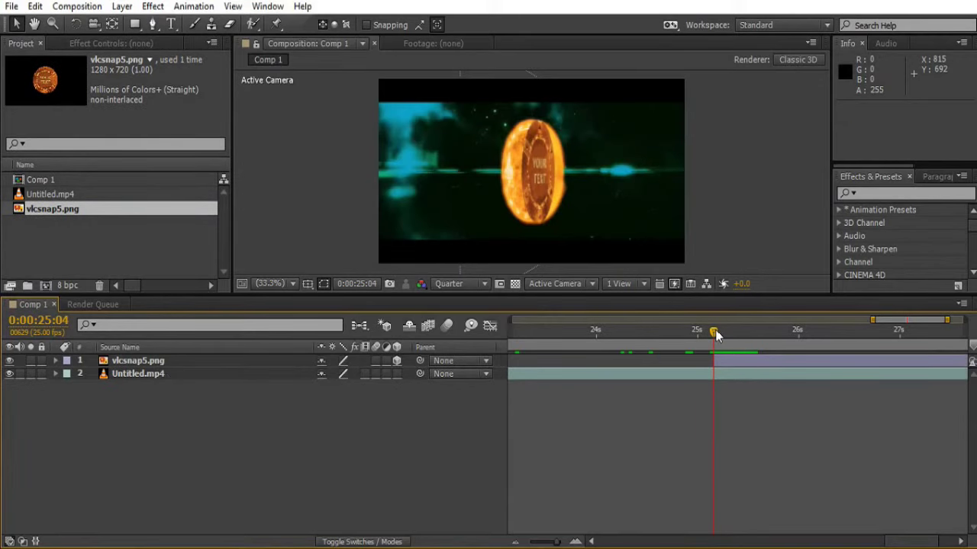
left_click_drag(718, 336, 724, 337)
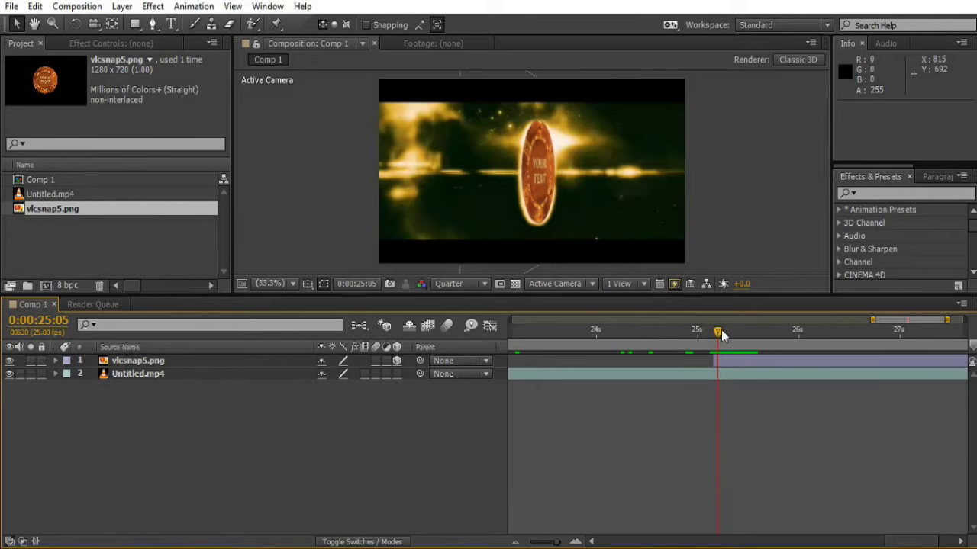
- Keyframe the chip's Opacity at 0% at 0:00:25:04 and 100% at 0:00:25:05, then preview
left_click(56, 360)
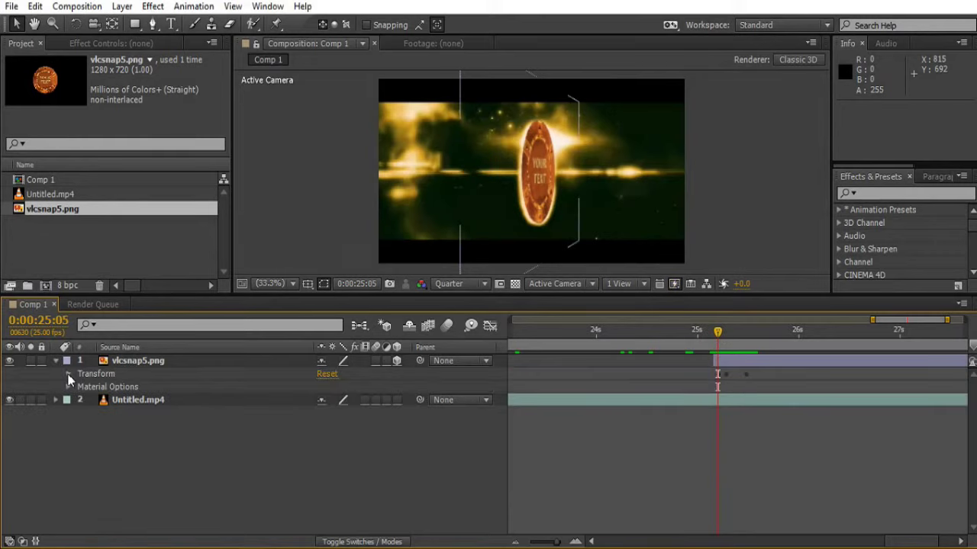
left_click(68, 374)
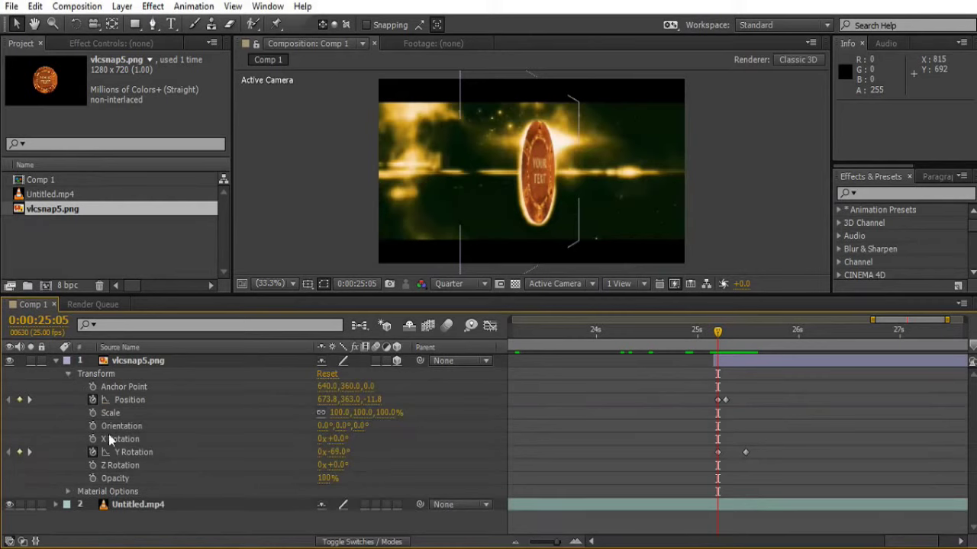
left_click(93, 478)
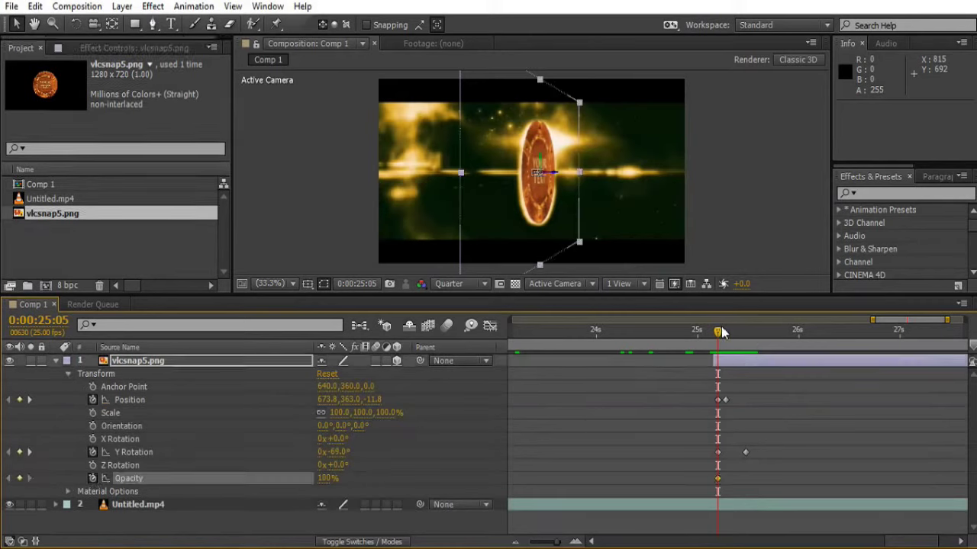
left_click_drag(717, 332, 713, 332)
key("alt+shift+t")
left_click_drag(326, 478, 172, 464)
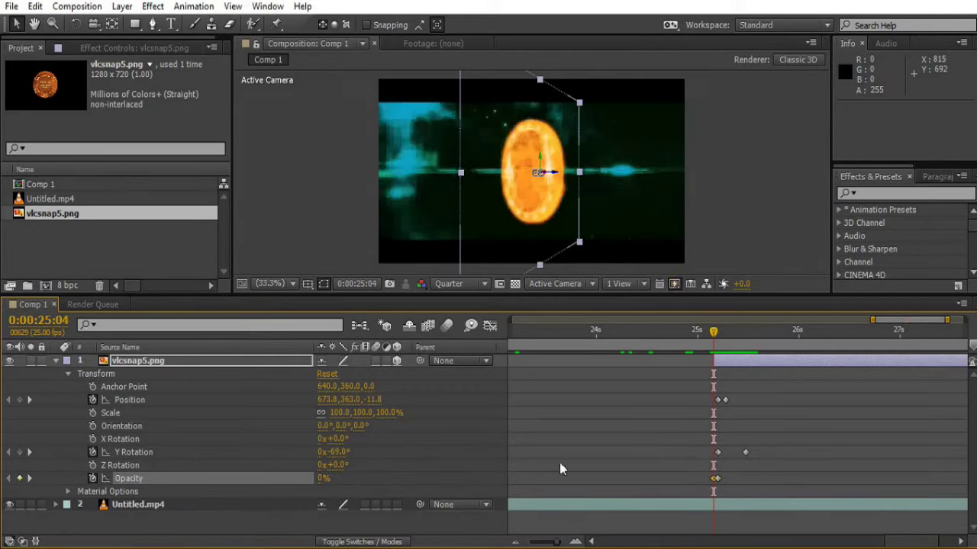
left_click(571, 479)
key("space")
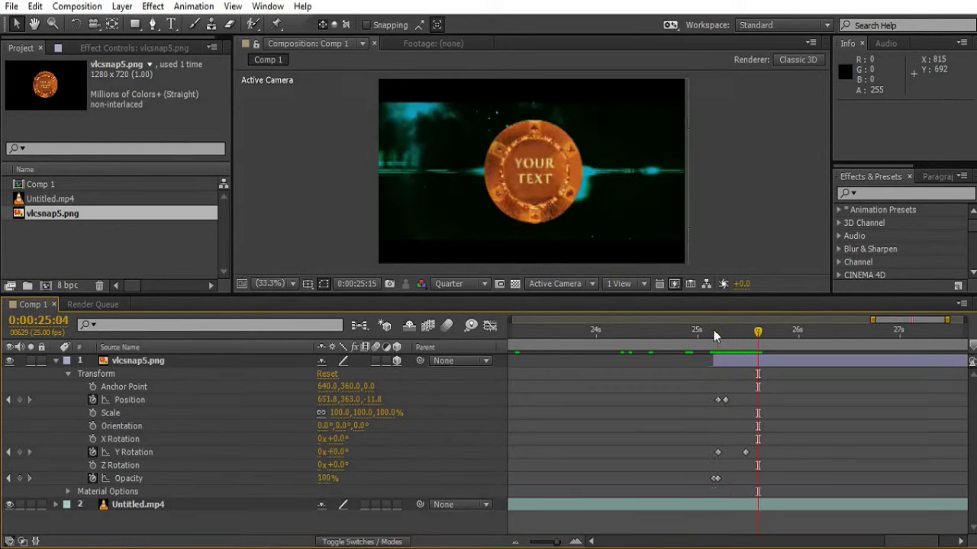
left_click_drag(714, 337, 728, 337)
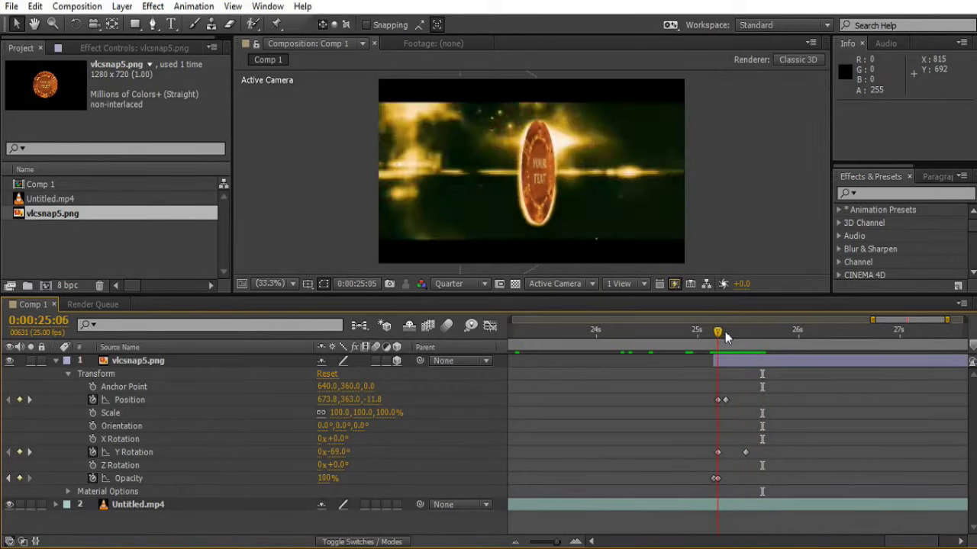
left_click_drag(728, 336, 733, 338)
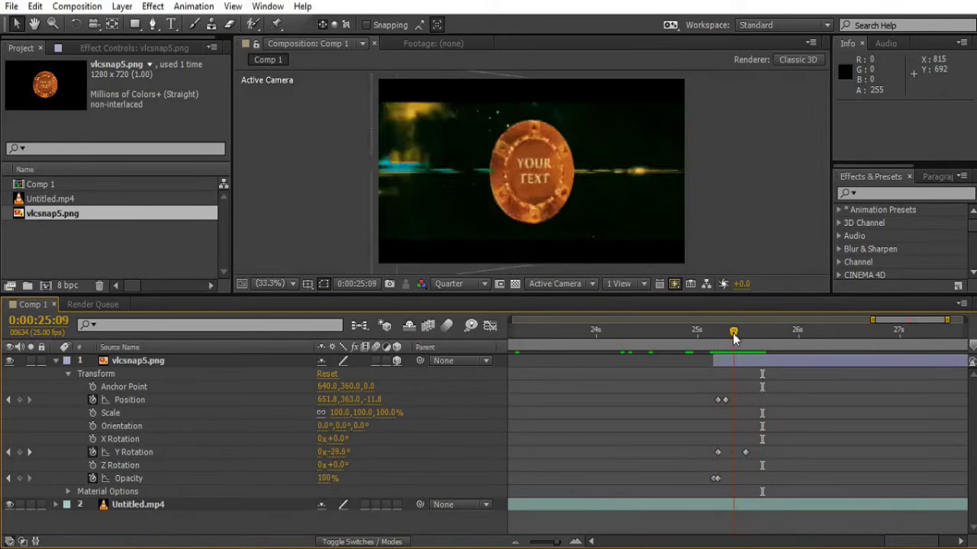
left_click(9, 361)
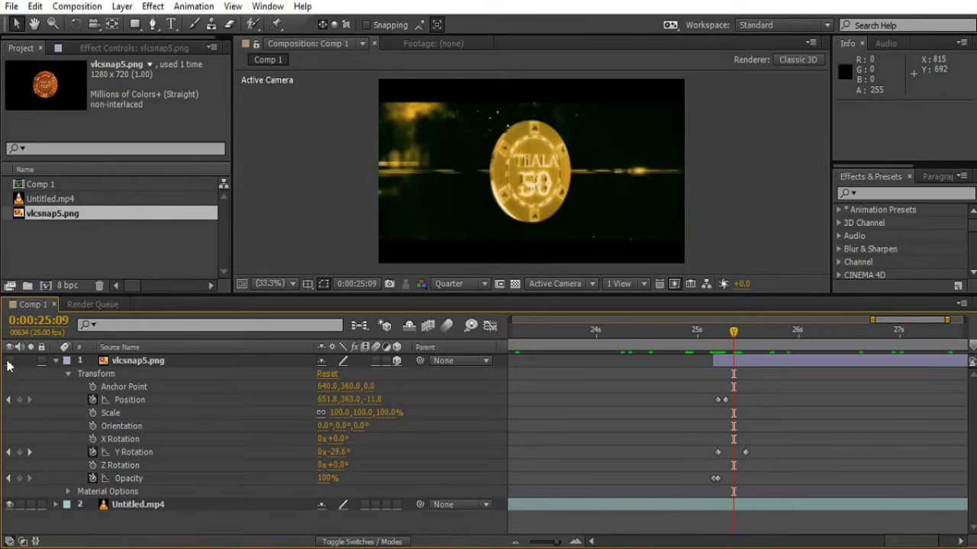
left_click(9, 361)
left_click(9, 361)
left_click(9, 361)
left_click(9, 362)
left_click(10, 362)
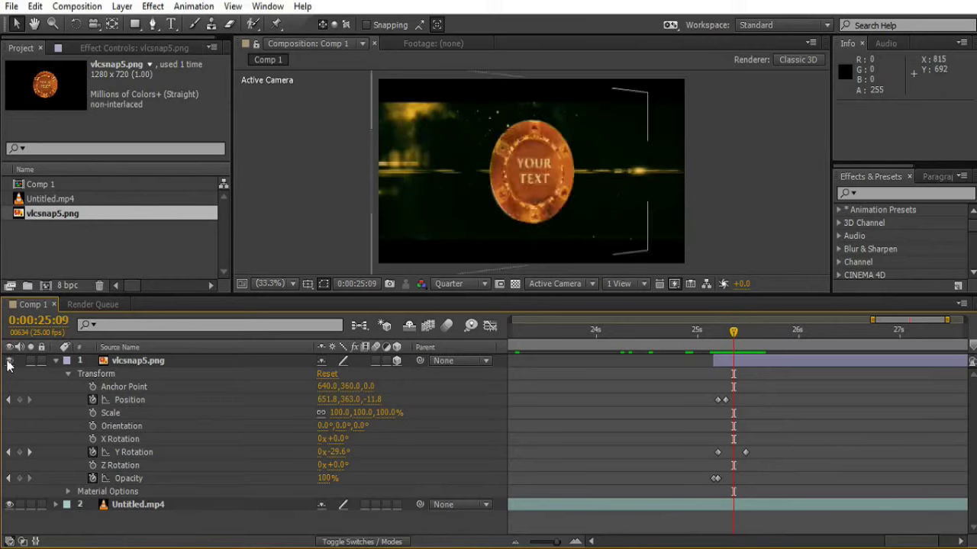
left_click(9, 362)
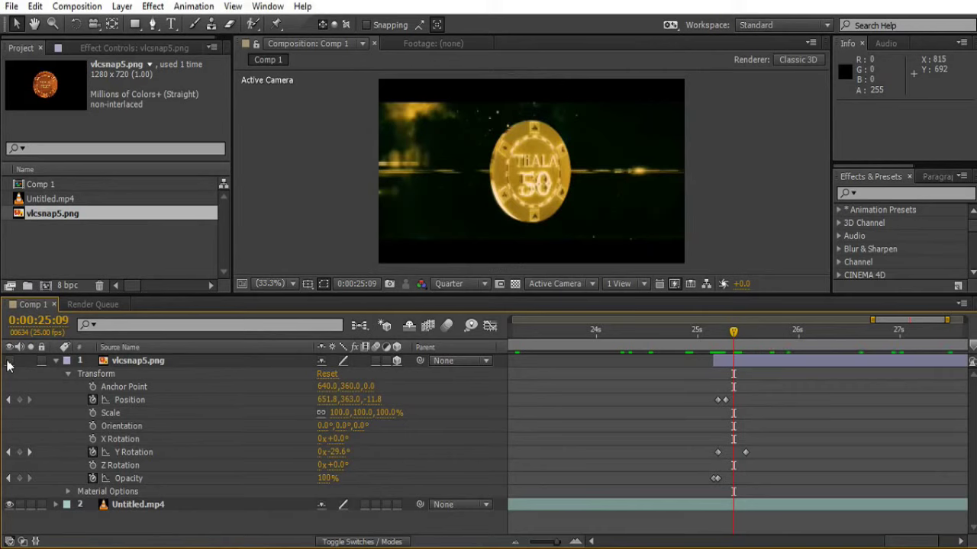
left_click(9, 361)
left_click(739, 338)
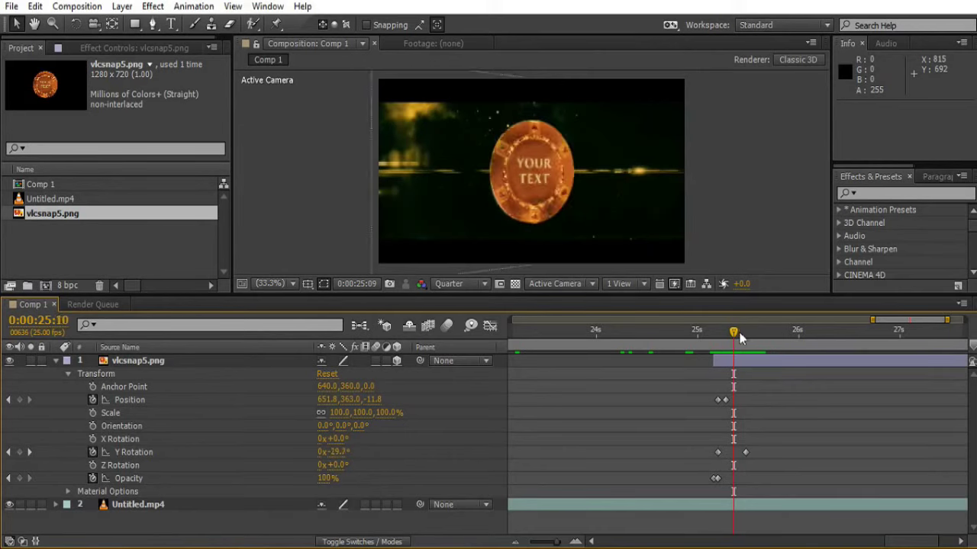
left_click_drag(739, 338, 720, 341)
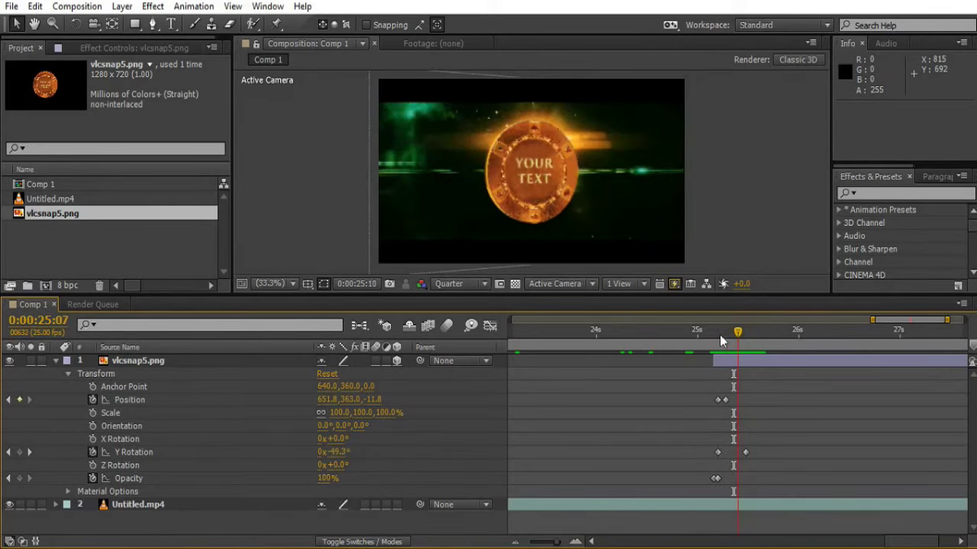
left_click(718, 336)
left_click_drag(721, 340, 725, 340)
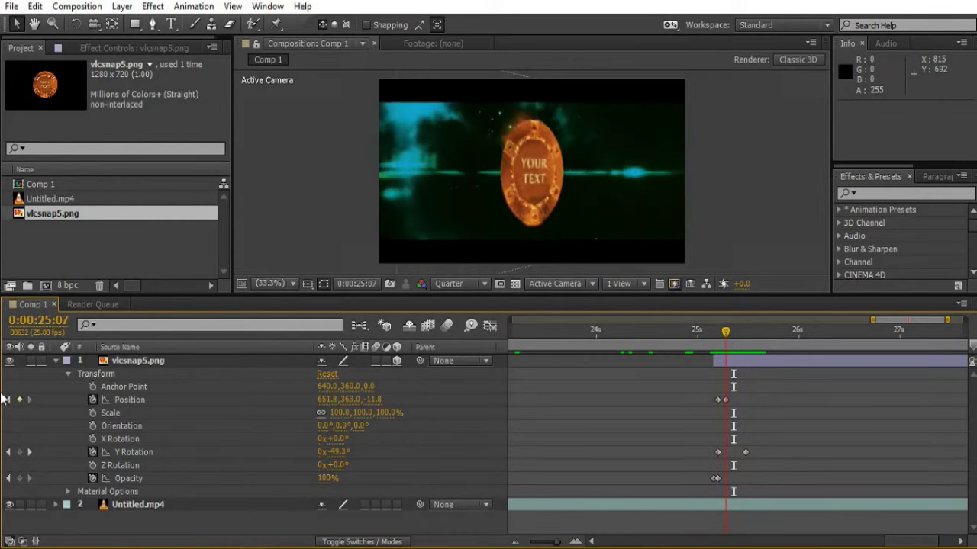
left_click(9, 361)
left_click(9, 361)
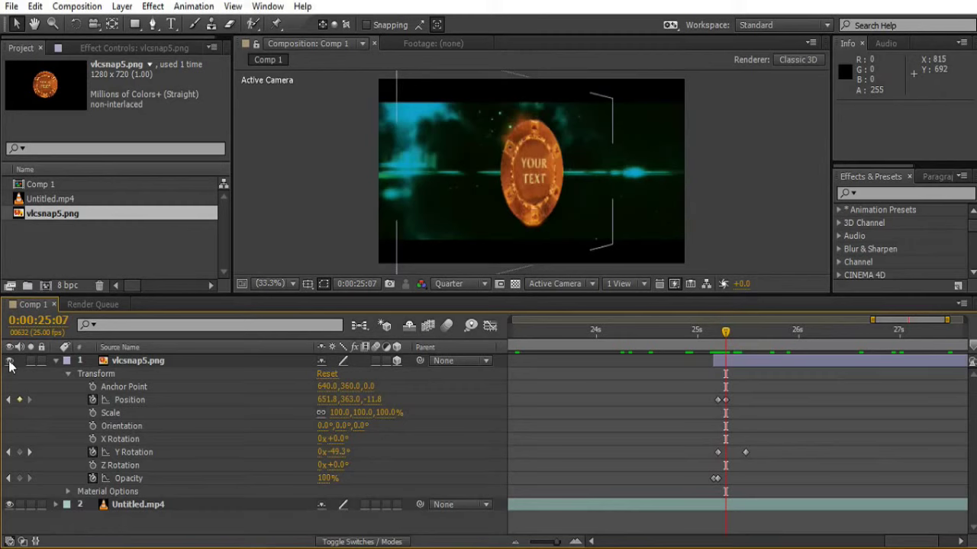
- Keyframe the chip's Y Rotation at -70.3° at 0:00:25:07 and scrub through 25:10 to check
left_click_drag(338, 453, 331, 453)
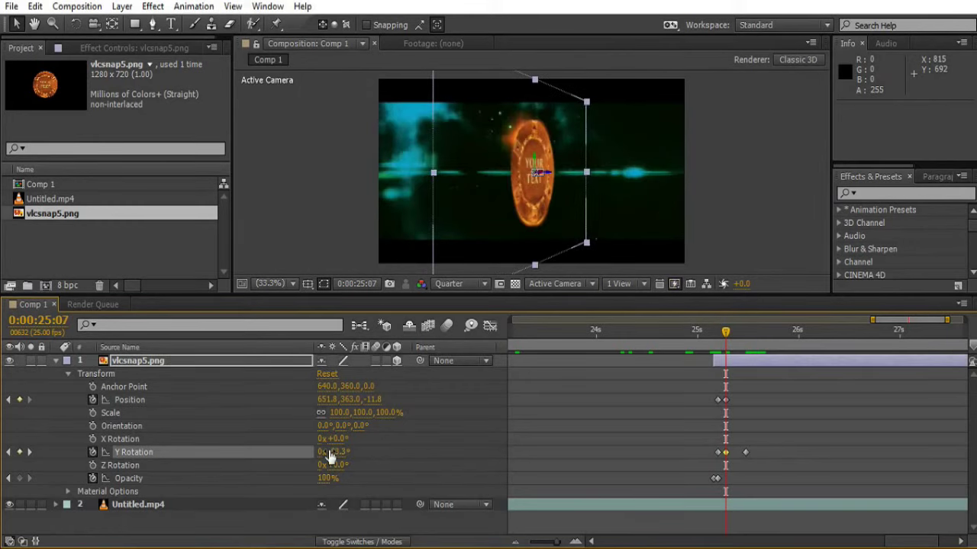
left_click_drag(333, 452, 320, 456)
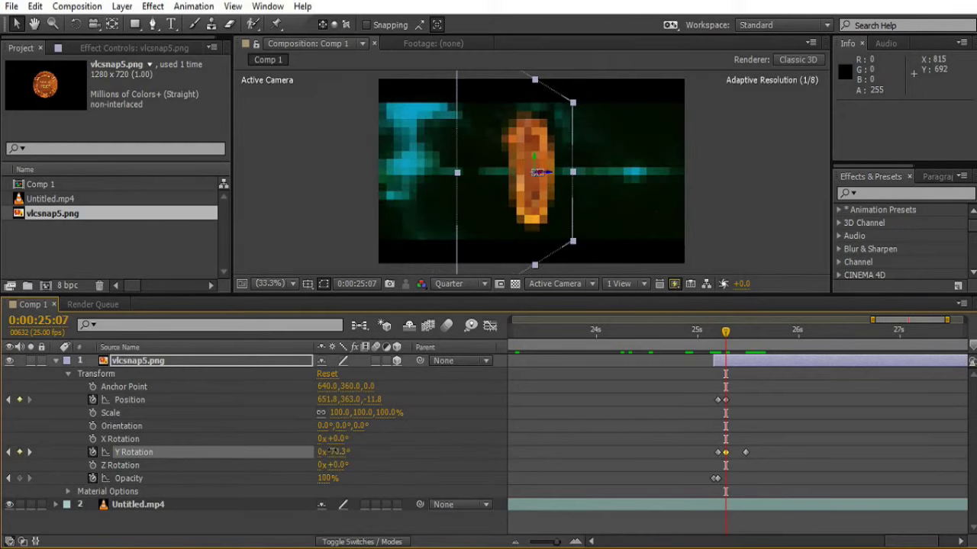
left_click(730, 339)
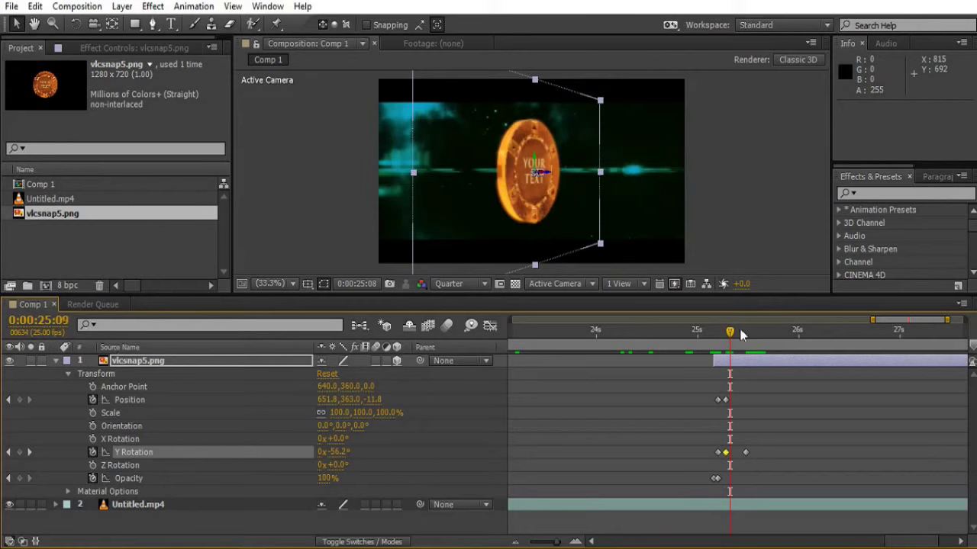
left_click_drag(735, 333, 744, 336)
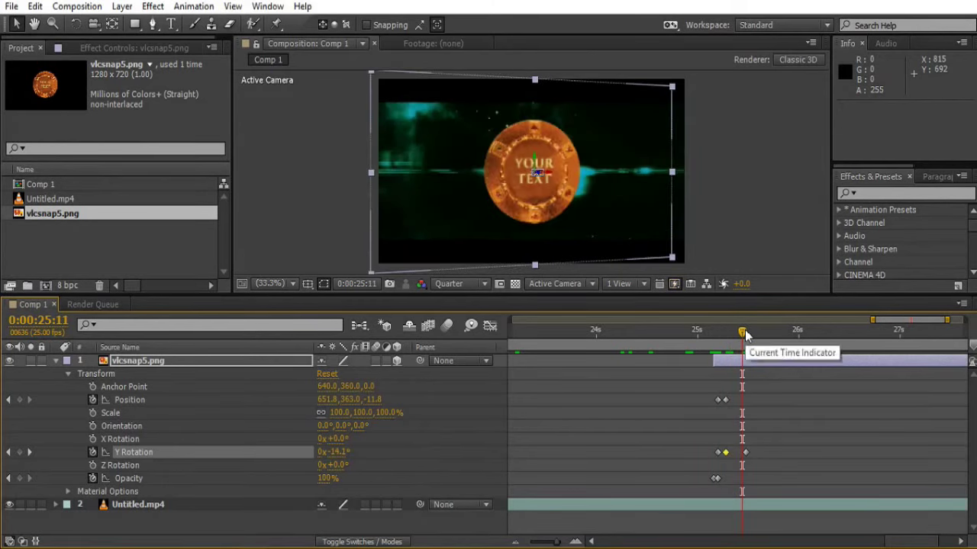
left_click(779, 435)
left_click(712, 334)
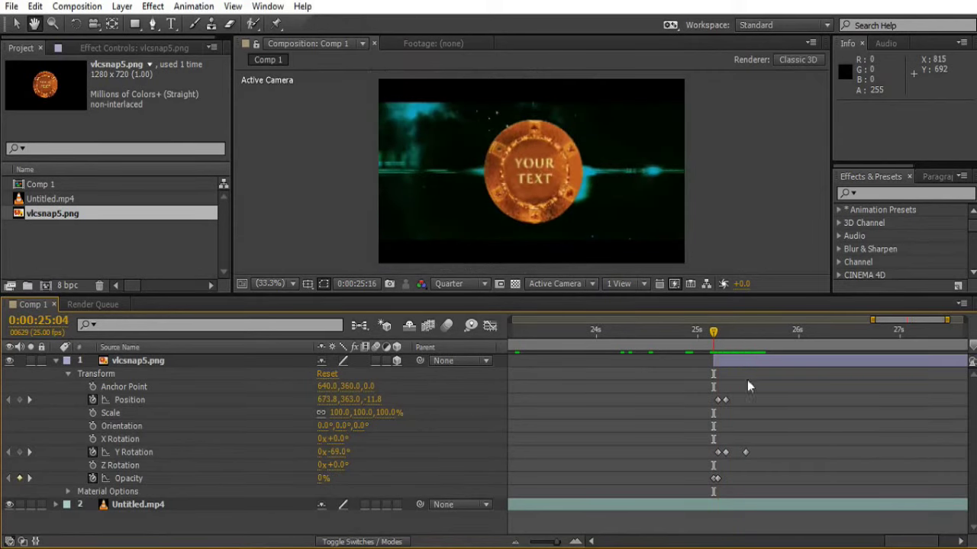
key("v")
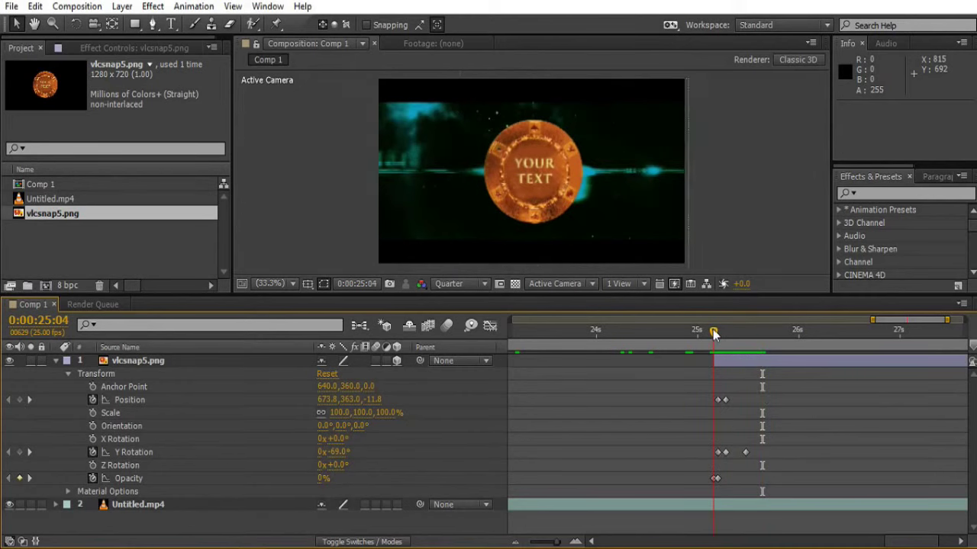
left_click_drag(713, 333, 701, 333)
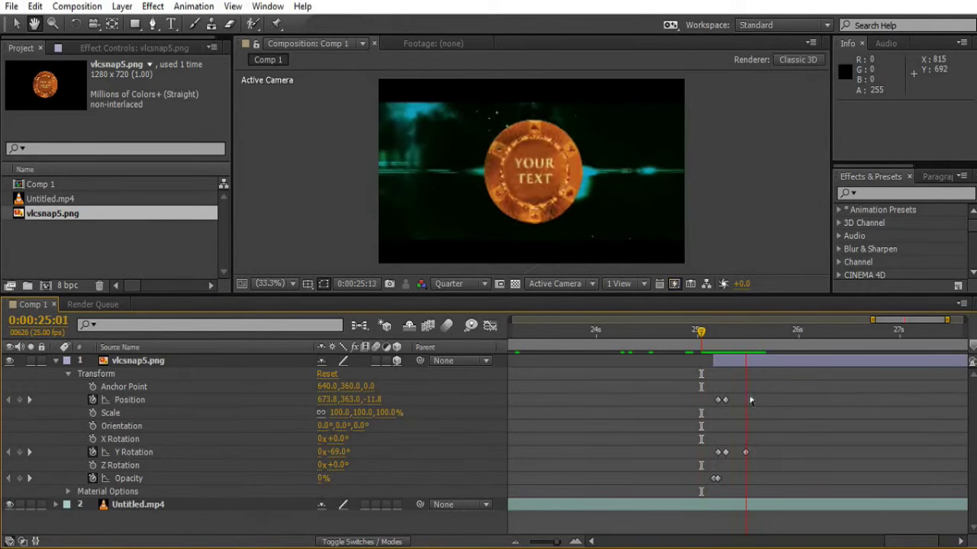
left_click(706, 332)
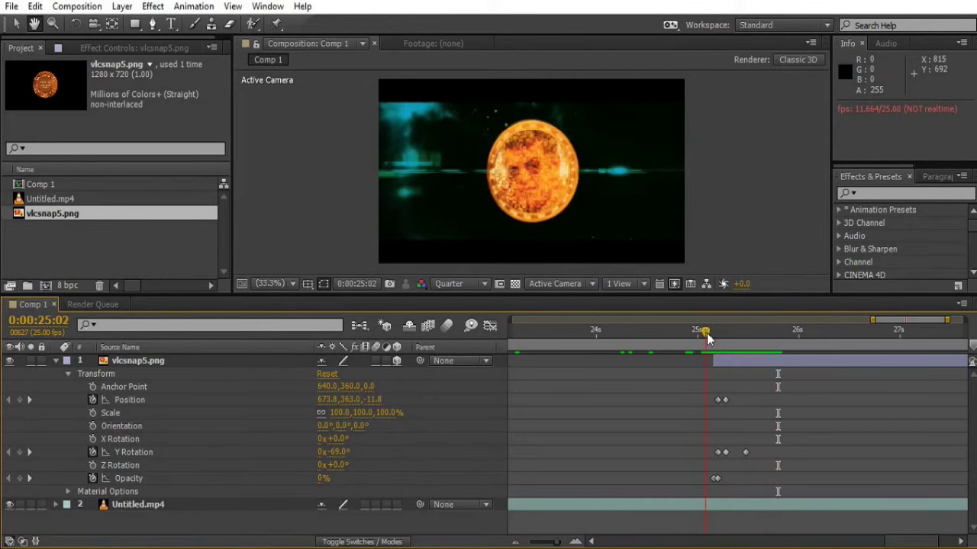
key("space")
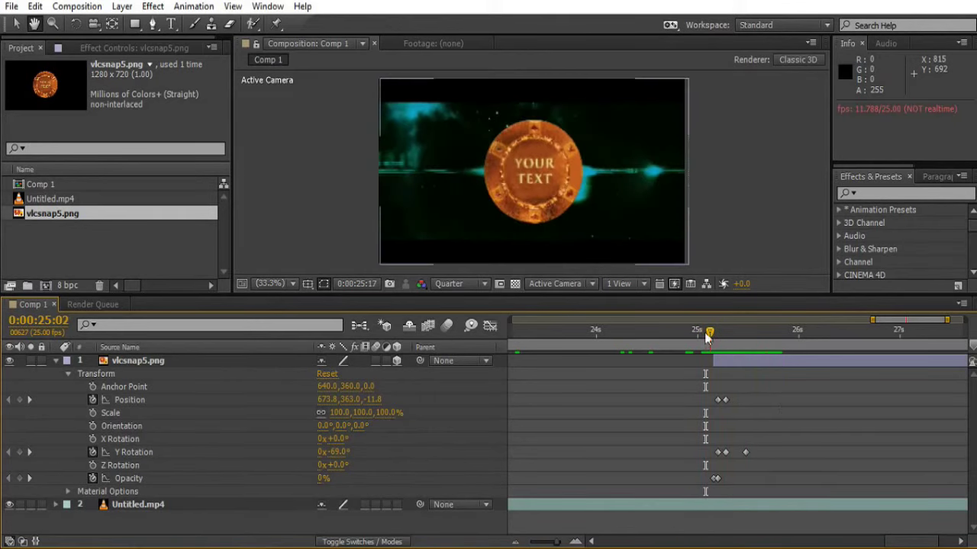
left_click_drag(713, 333, 722, 337)
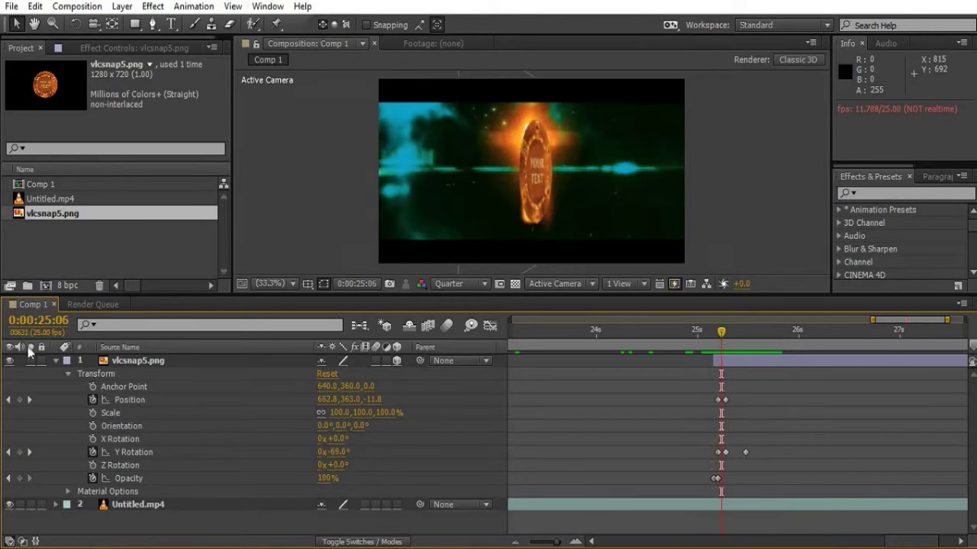
left_click(9, 361)
left_click(9, 360)
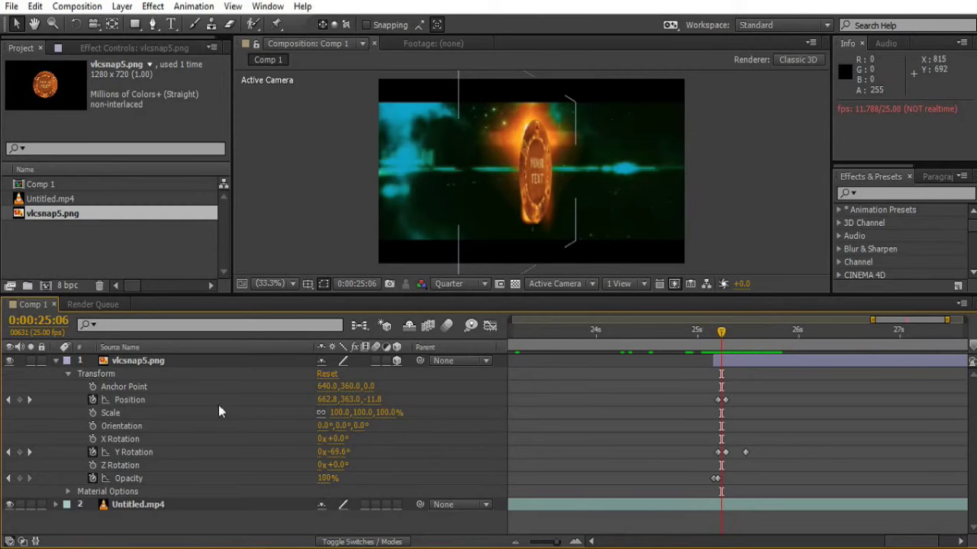
- Keyframe Y Rotation at -84.6° at 0:00:25:06, then Scale at 106% at 0:00:25:09
left_click_drag(334, 454, 324, 452)
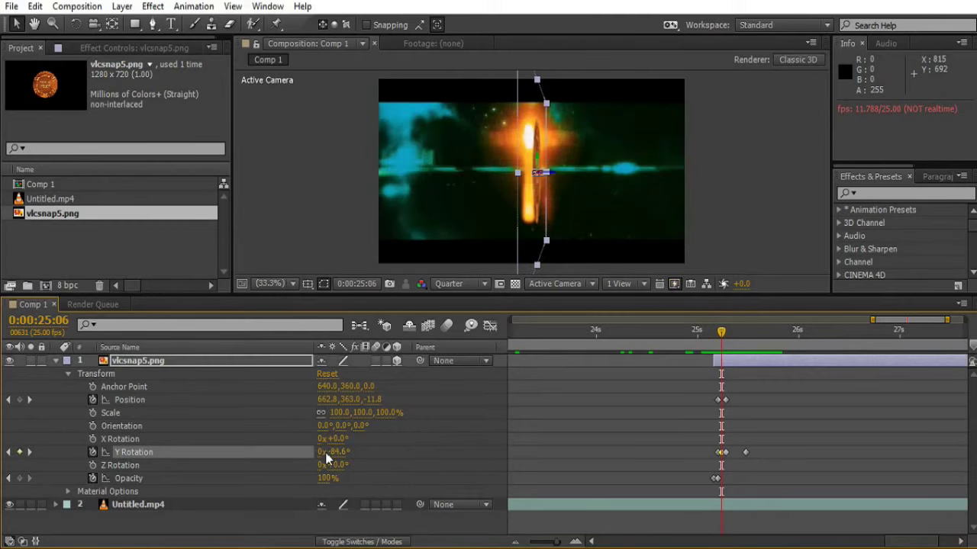
left_click(621, 430)
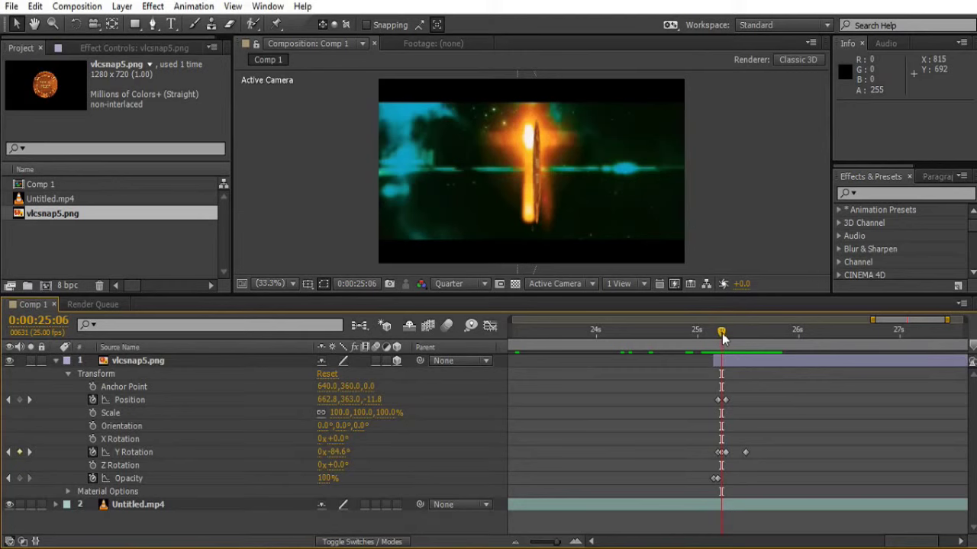
left_click_drag(722, 338, 737, 339)
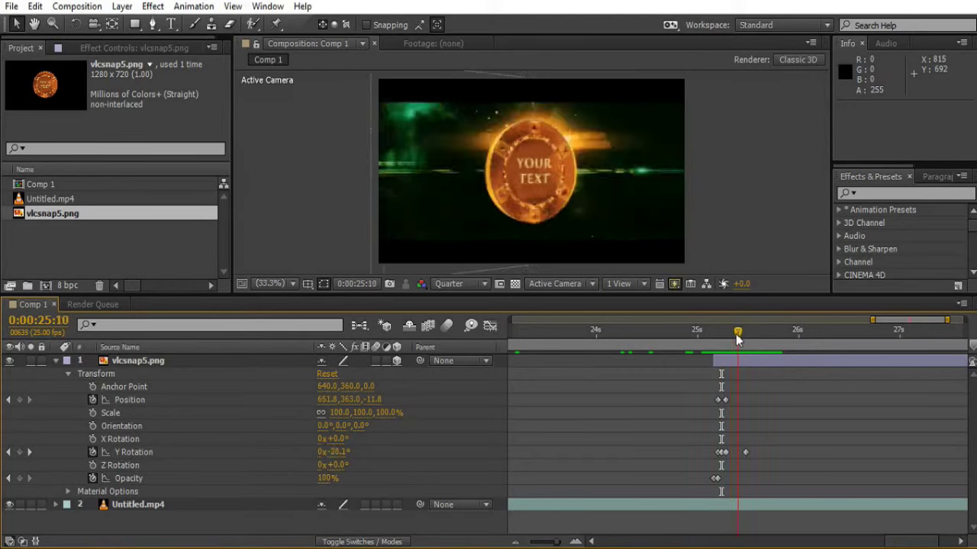
left_click_drag(737, 339, 734, 341)
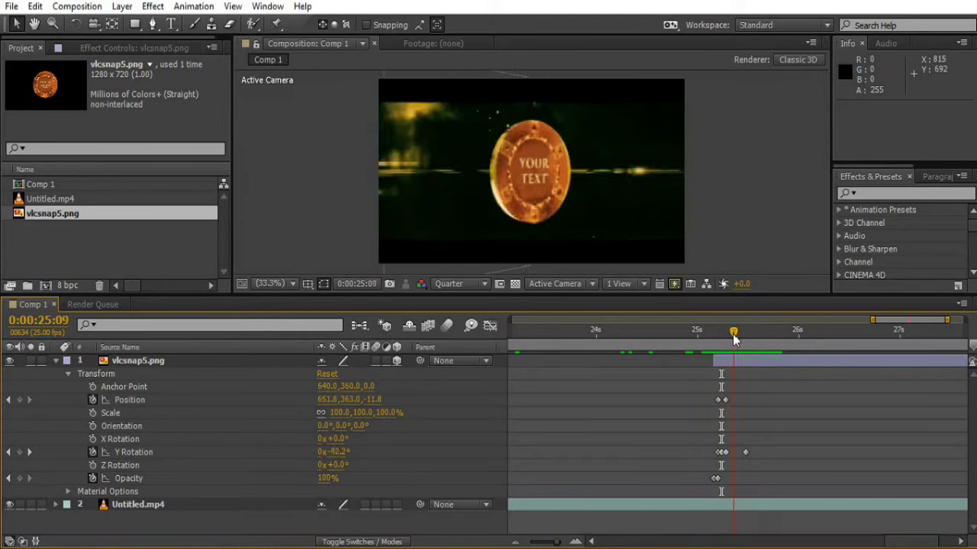
left_click(306, 410)
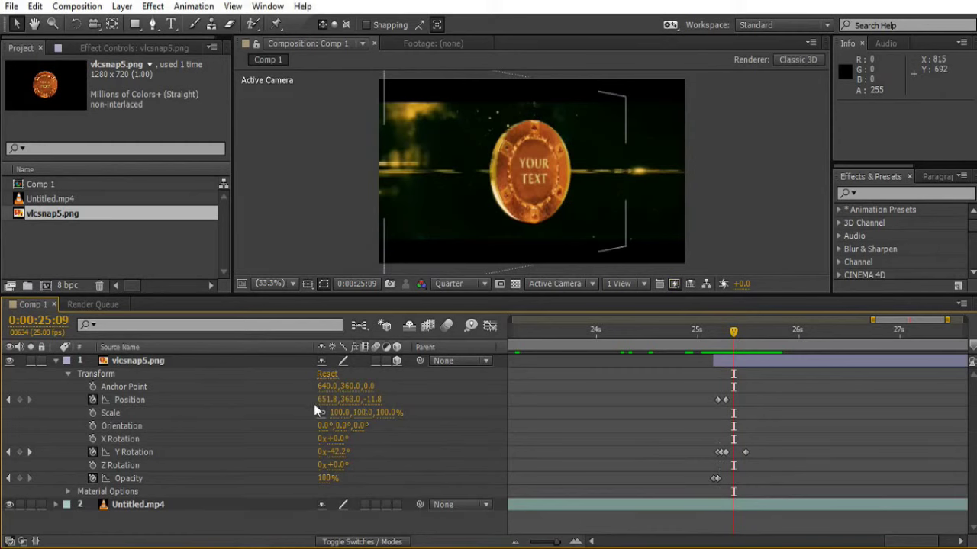
left_click_drag(338, 413, 344, 418)
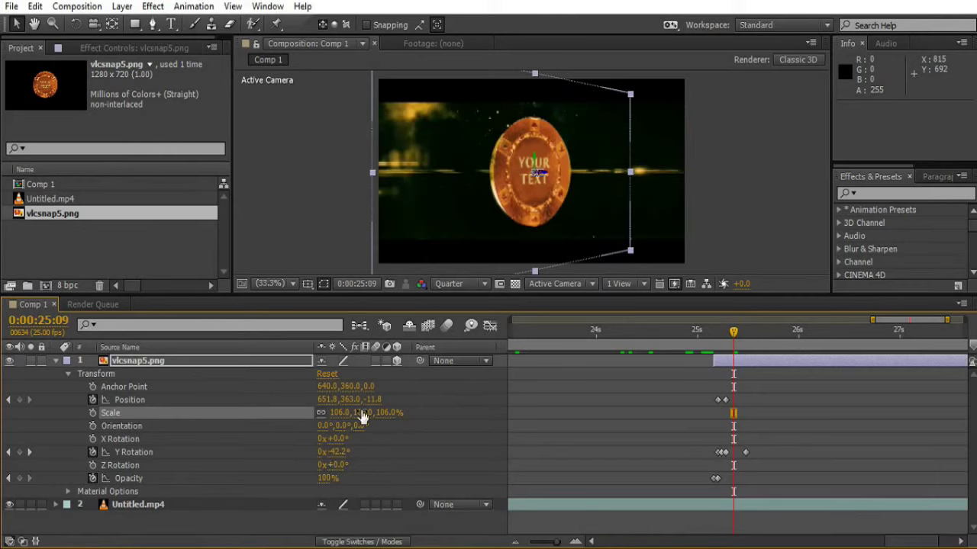
- Nudge the coin's Position X at 25:09 to add a position keyframe
left_click_drag(326, 399, 322, 399)
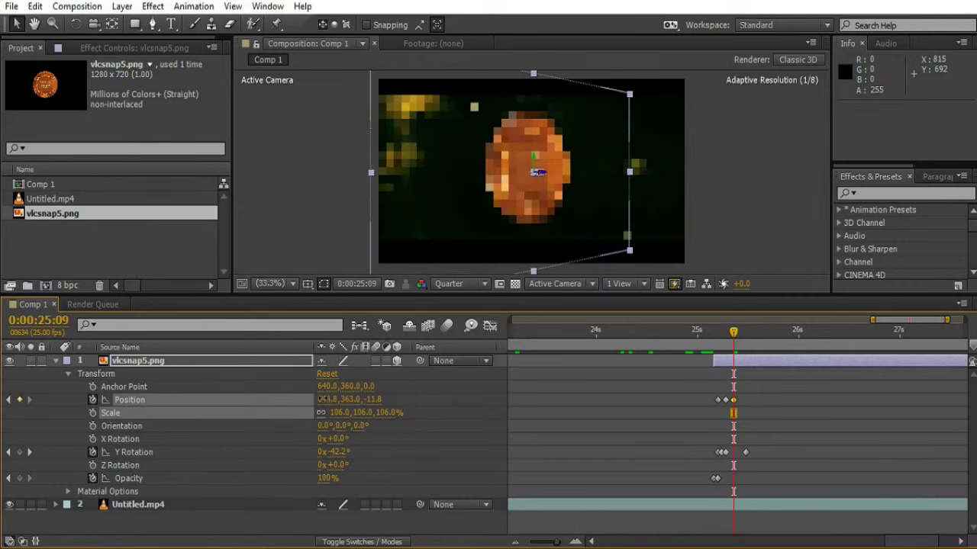
left_click(624, 424)
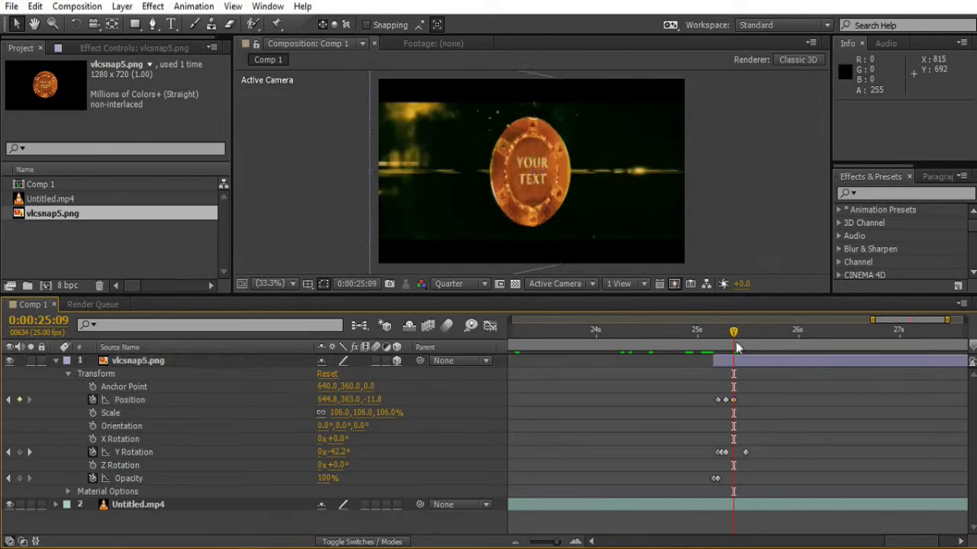
left_click_drag(729, 341, 713, 336)
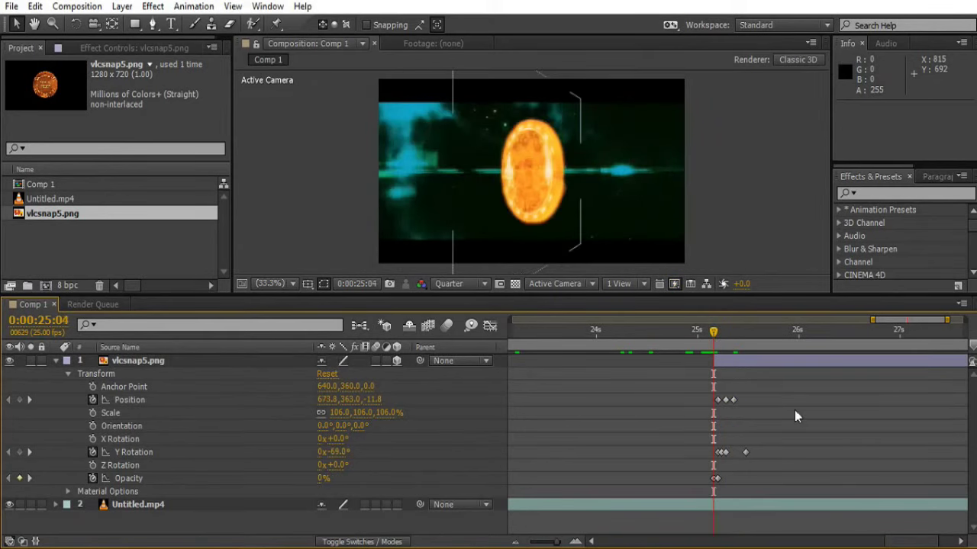
- Preview the coin's fade, slide and spin-in from 25:03
key("space")
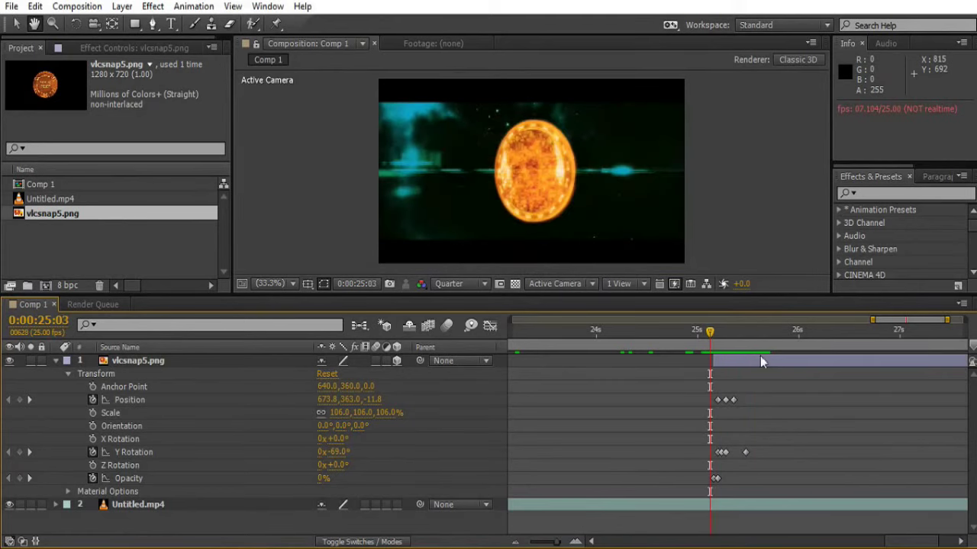
left_click(779, 412)
left_click(709, 331)
key("space")
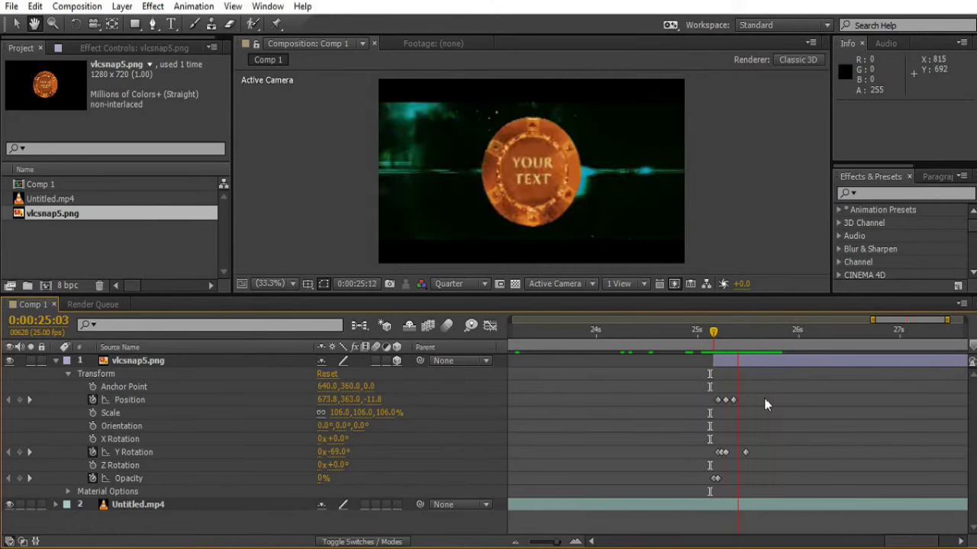
left_click(879, 193)
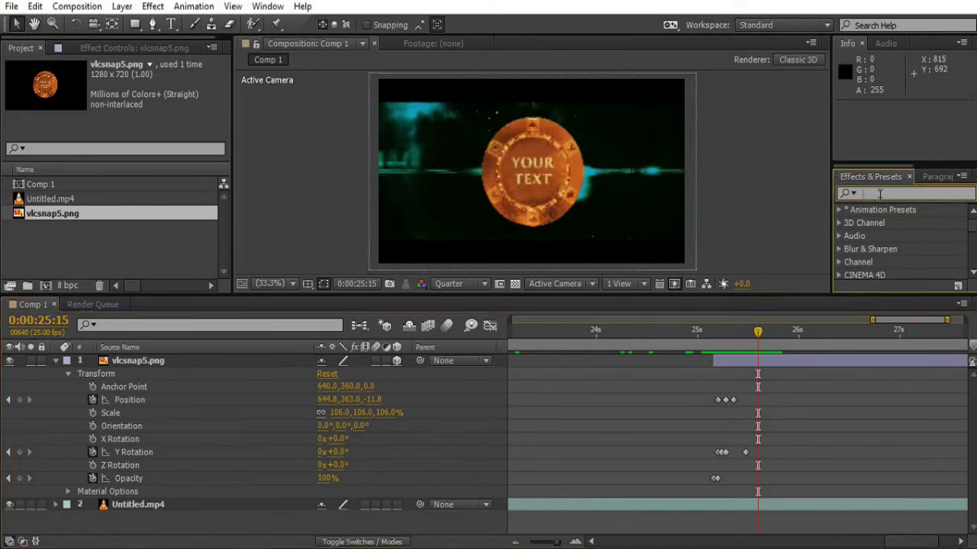
- Apply Effect > Stylize > Glow to the vlcsnap5.png coin layer
type("glow")
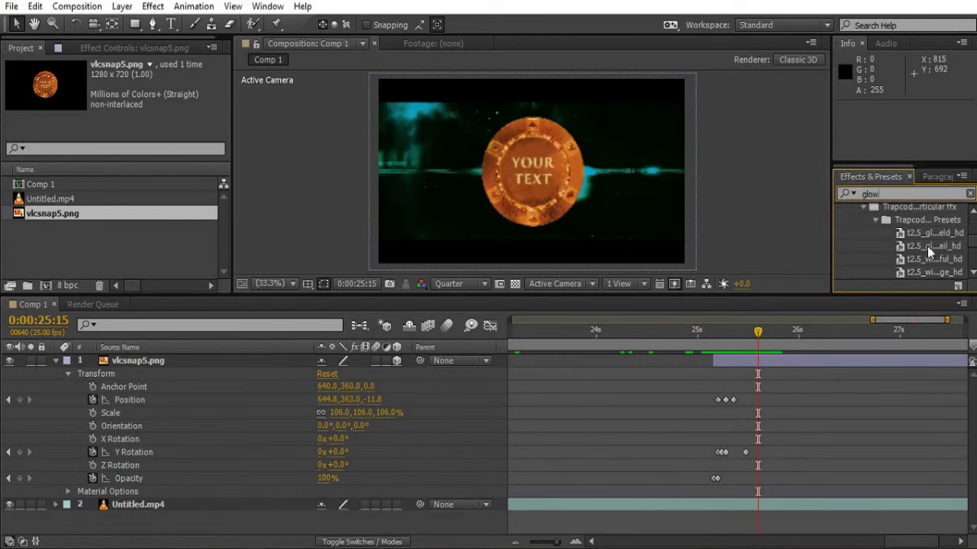
scroll(927, 246, "down", 5)
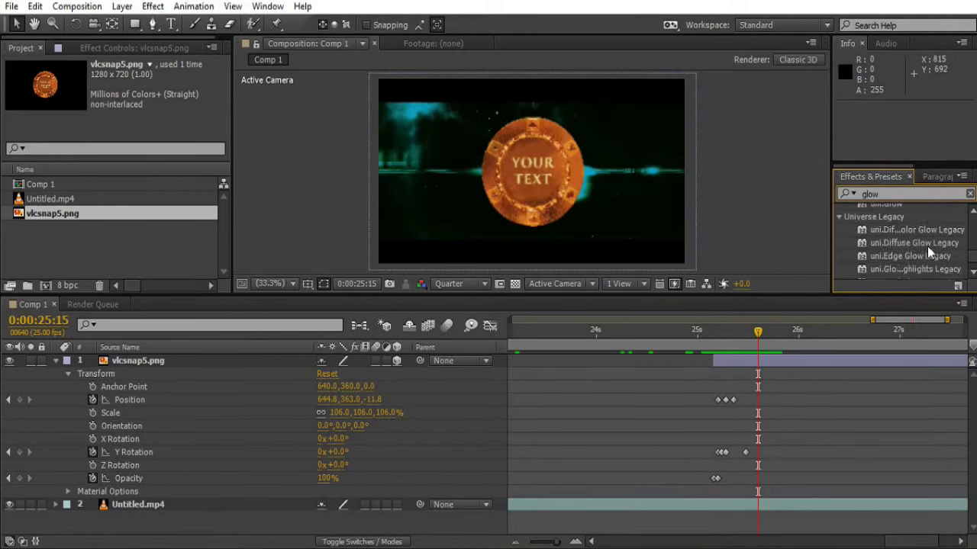
scroll(927, 248, "up", 3)
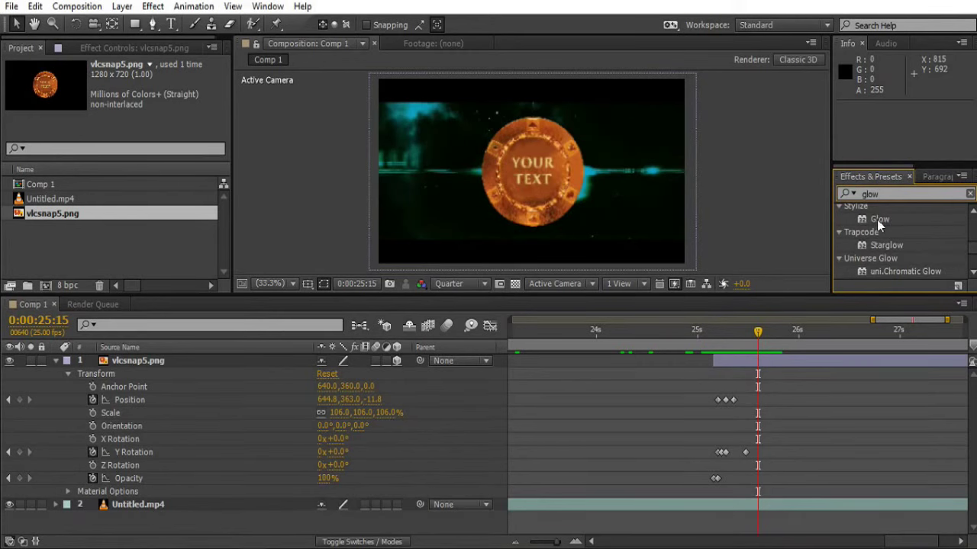
scroll(876, 219, "up", 1)
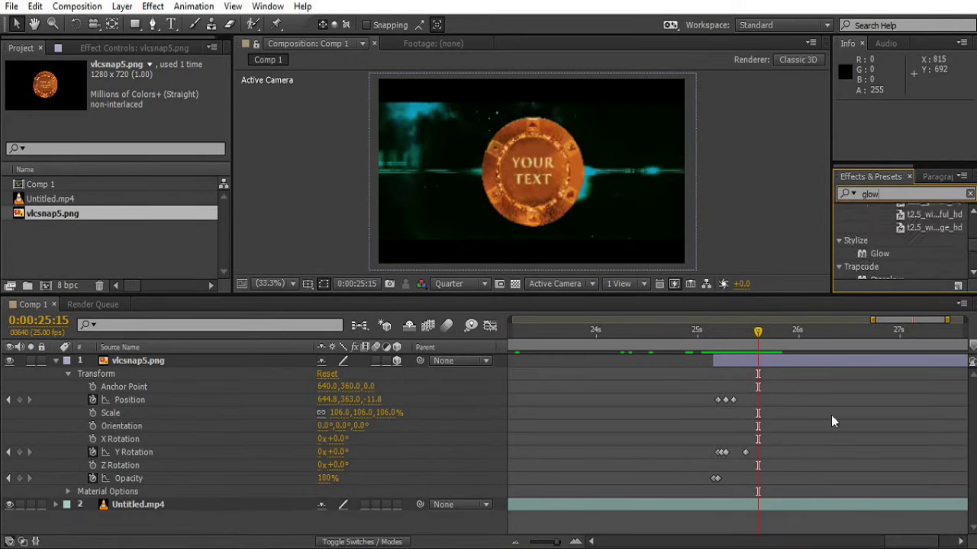
left_click(156, 362)
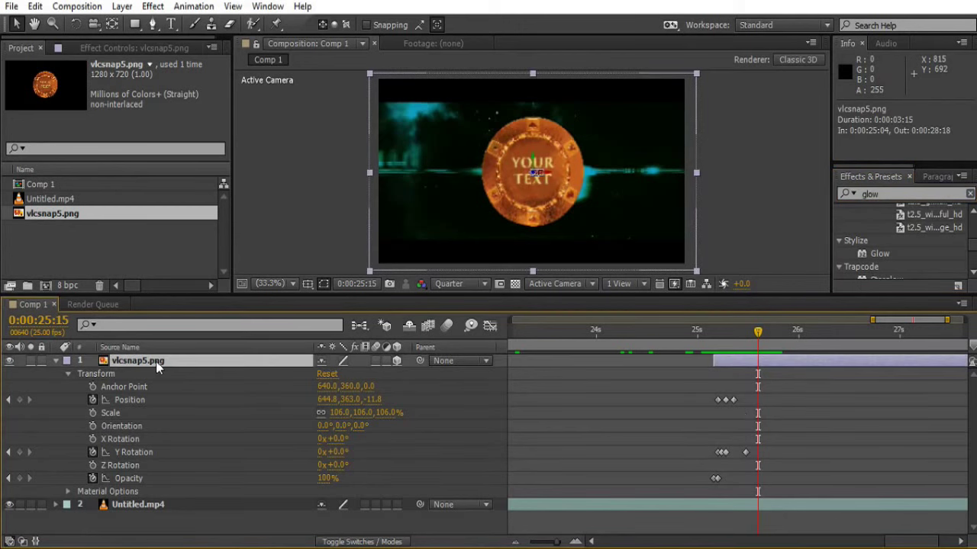
left_click(152, 7)
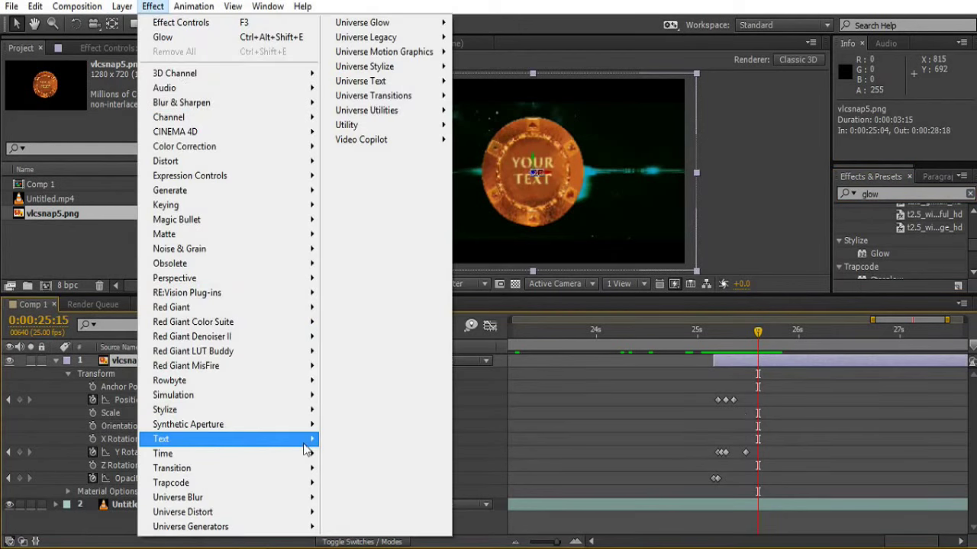
mouse_move(299, 411)
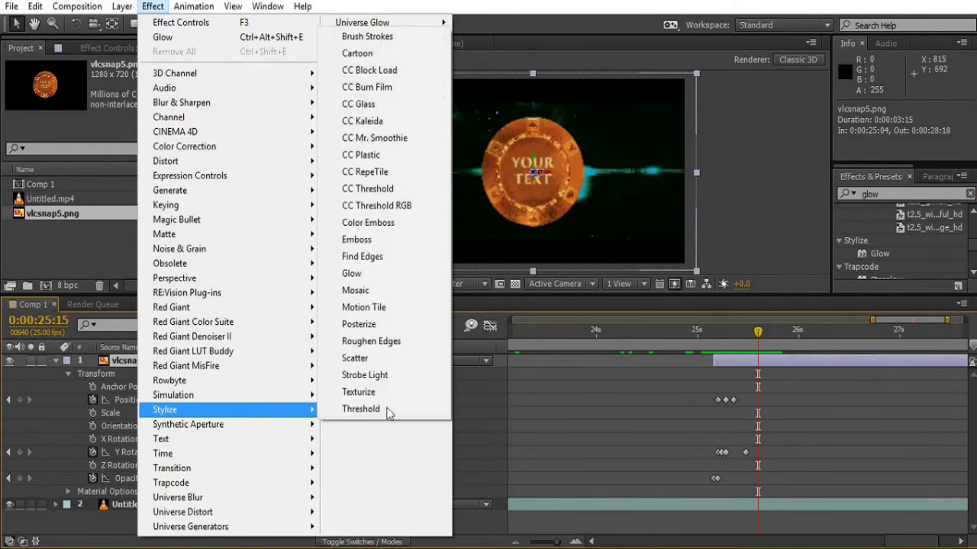
left_click(368, 276)
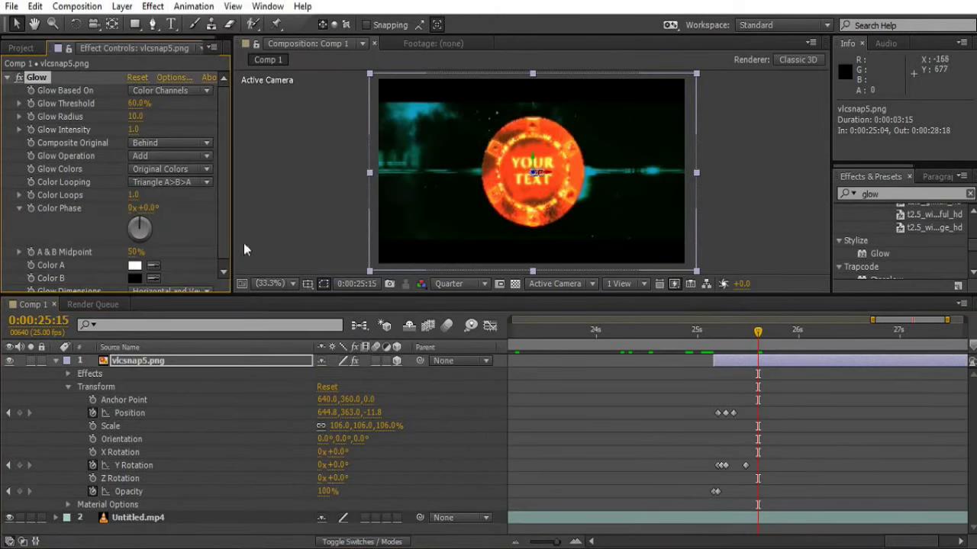
- Lower Glow Threshold to 16.9% and set a Glow Intensity keyframe at 25:04
left_click_drag(131, 105, 61, 116)
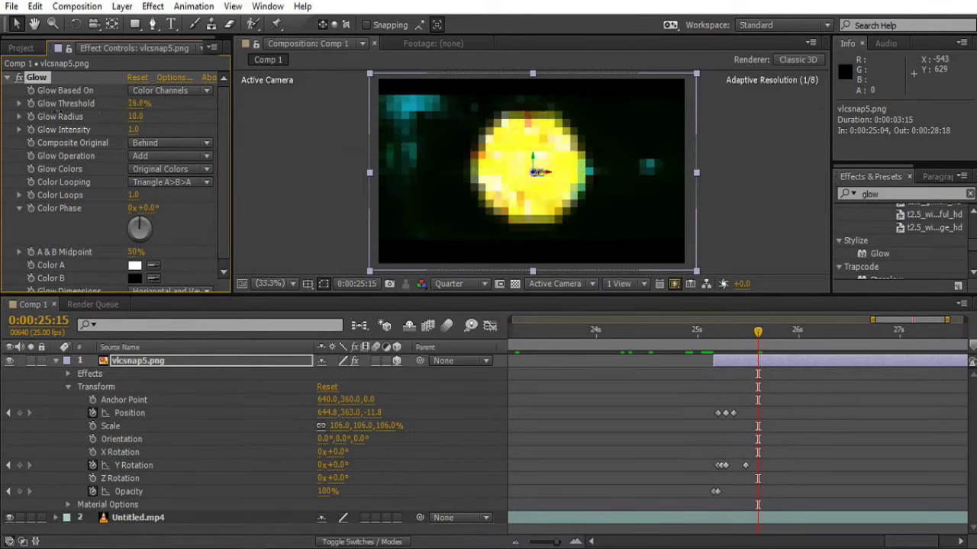
left_click(718, 337)
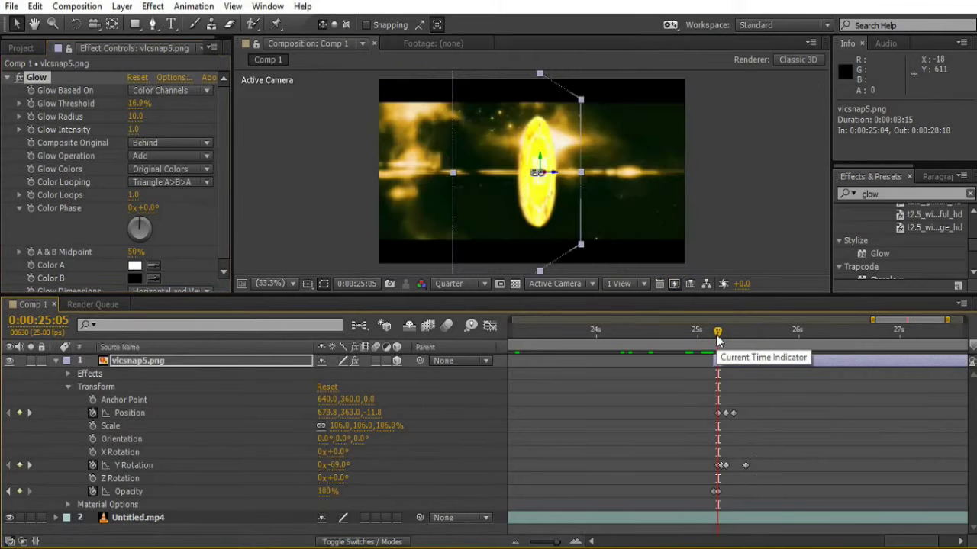
left_click_drag(717, 340, 714, 340)
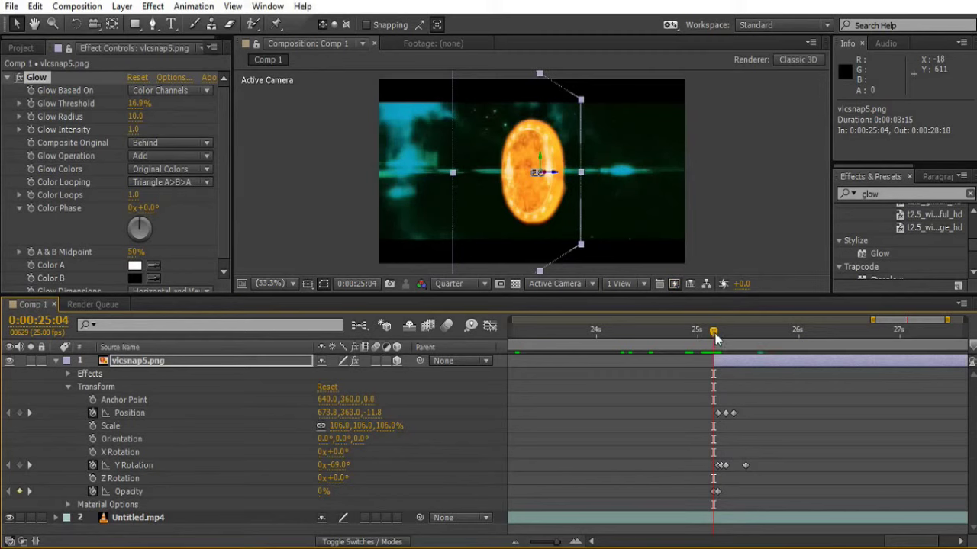
left_click_drag(716, 340, 717, 340)
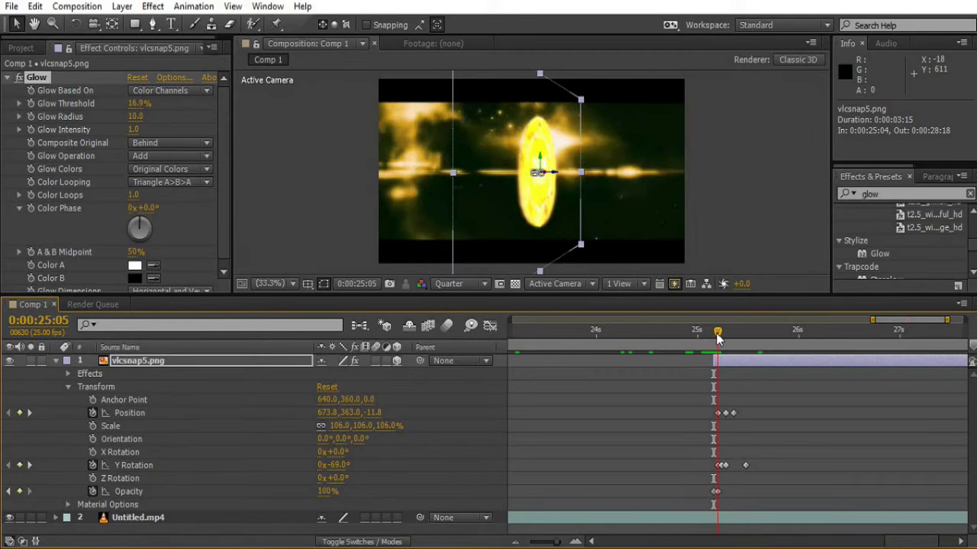
left_click_drag(721, 336, 734, 339)
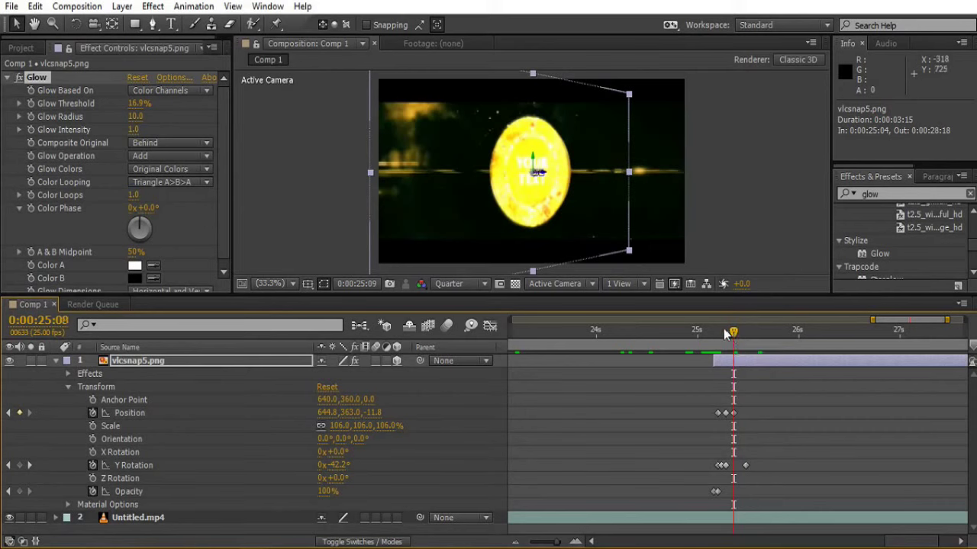
left_click_drag(731, 334, 714, 333)
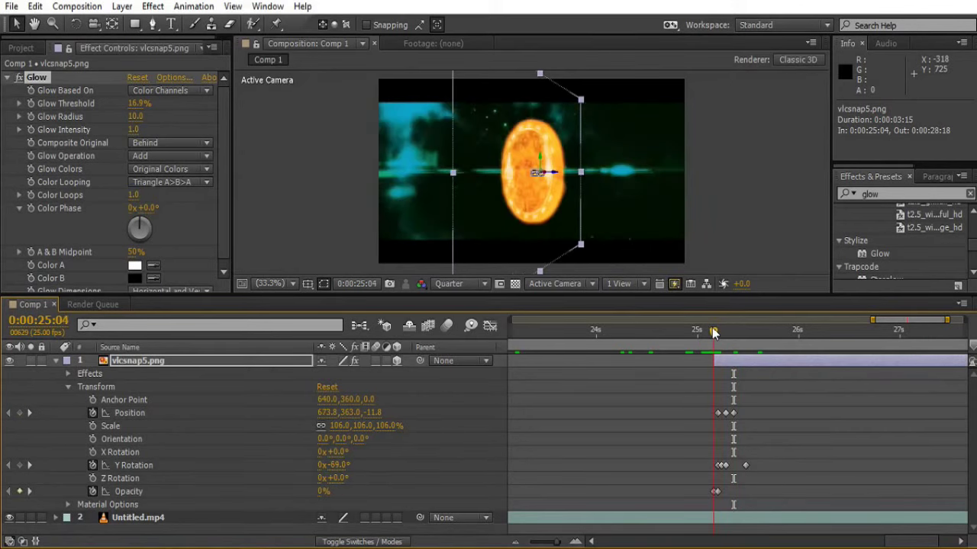
left_click(29, 130)
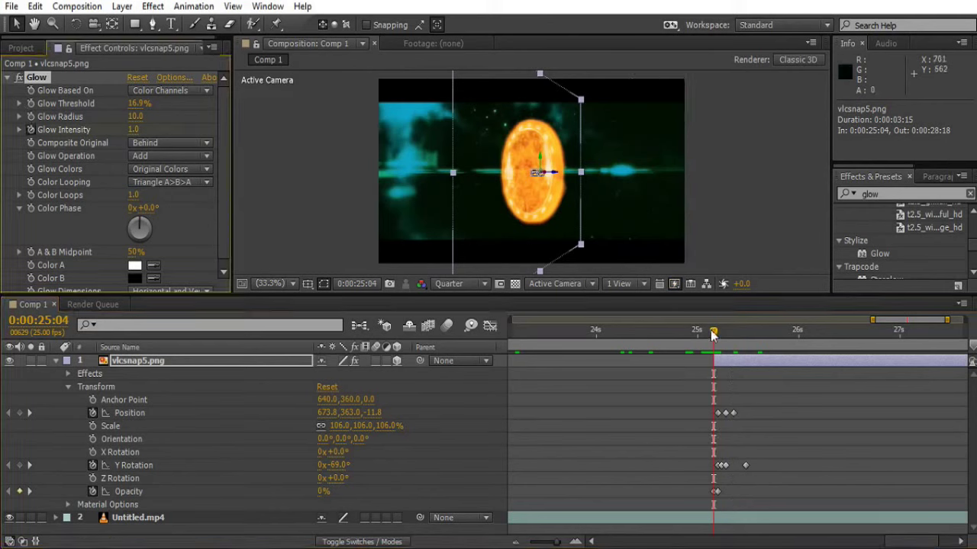
left_click_drag(716, 338, 737, 340)
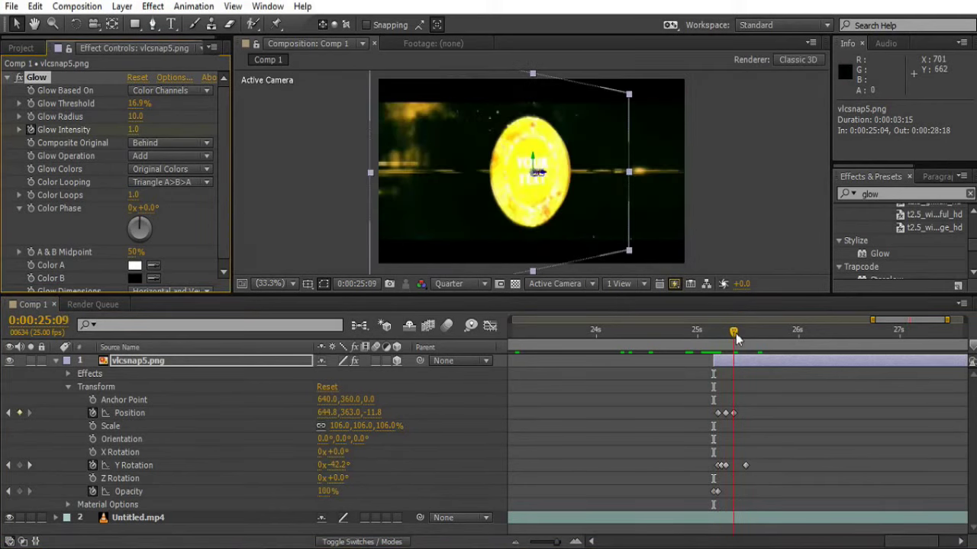
left_click_drag(737, 339, 733, 335)
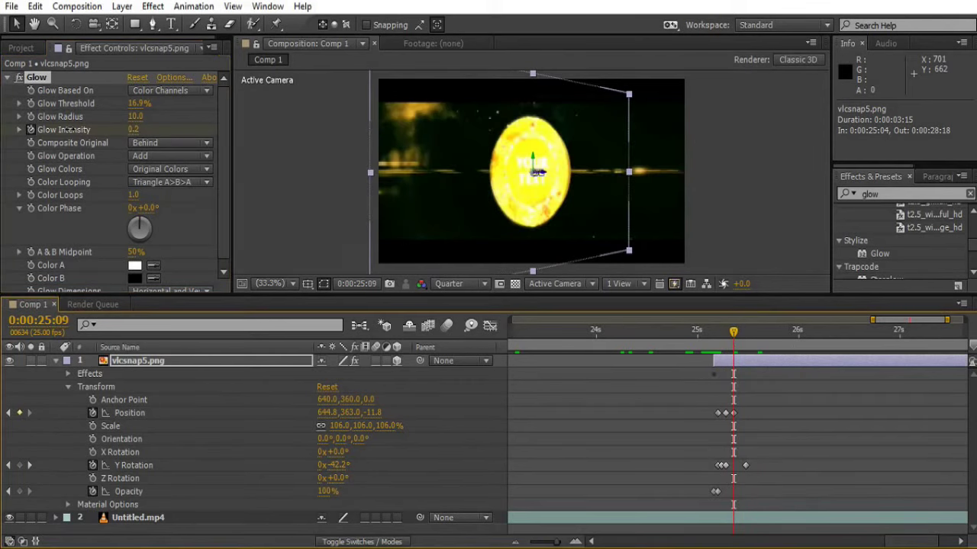
- Fade Glow Intensity to 0.0 at 25:09 and preview the glow flash
left_click_drag(69, 131, 18, 130)
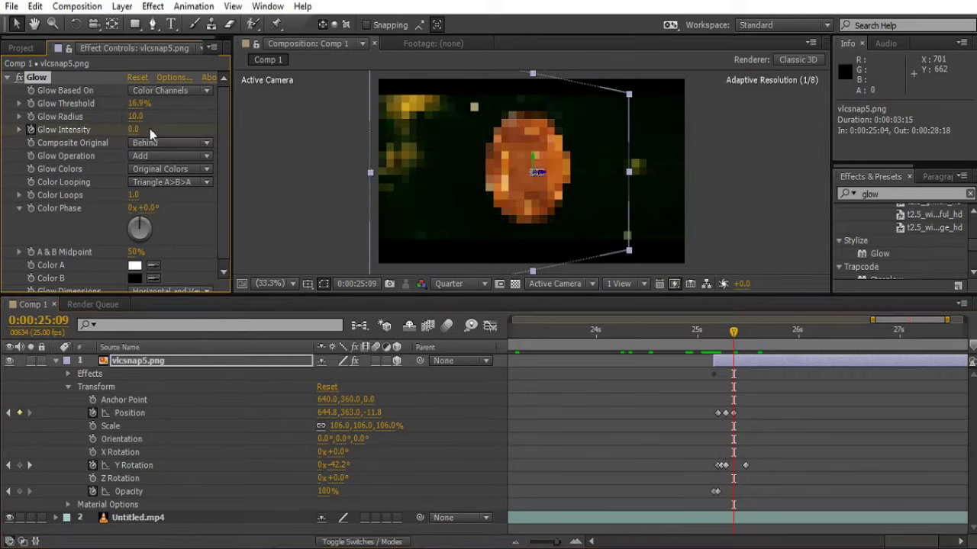
left_click_drag(732, 335, 711, 336)
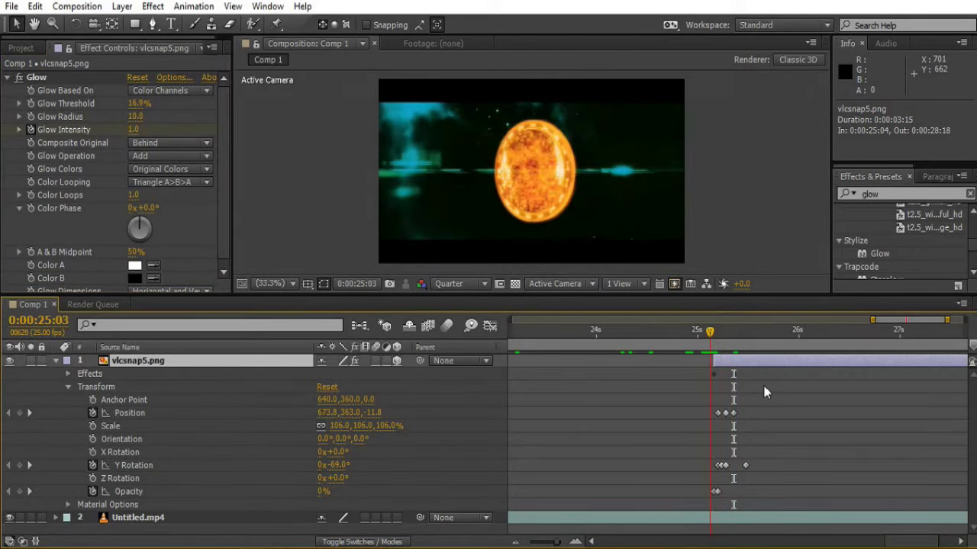
key("space")
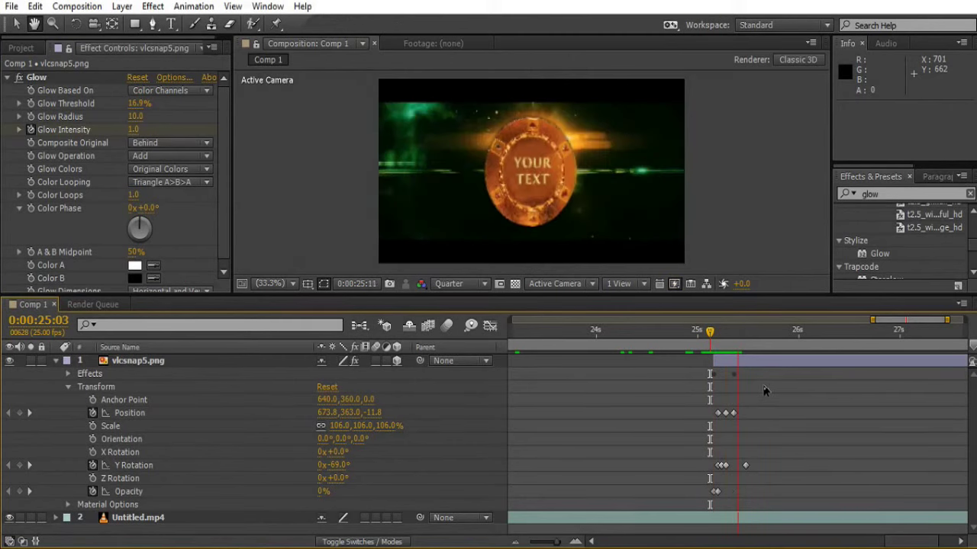
key("space")
key("space")
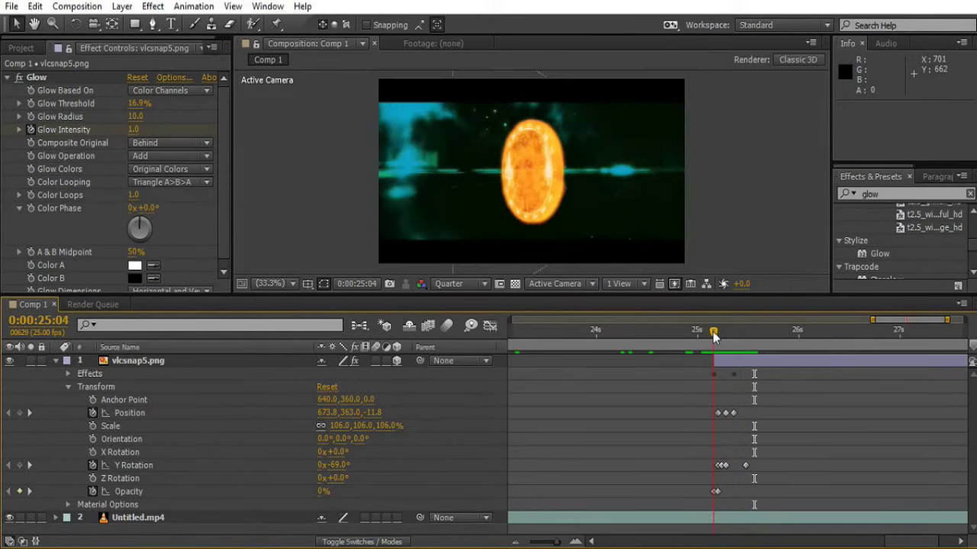
mouse_move(717, 333)
left_mouse_down()
mouse_move(726, 337)
mouse_move(708, 339)
left_mouse_up()
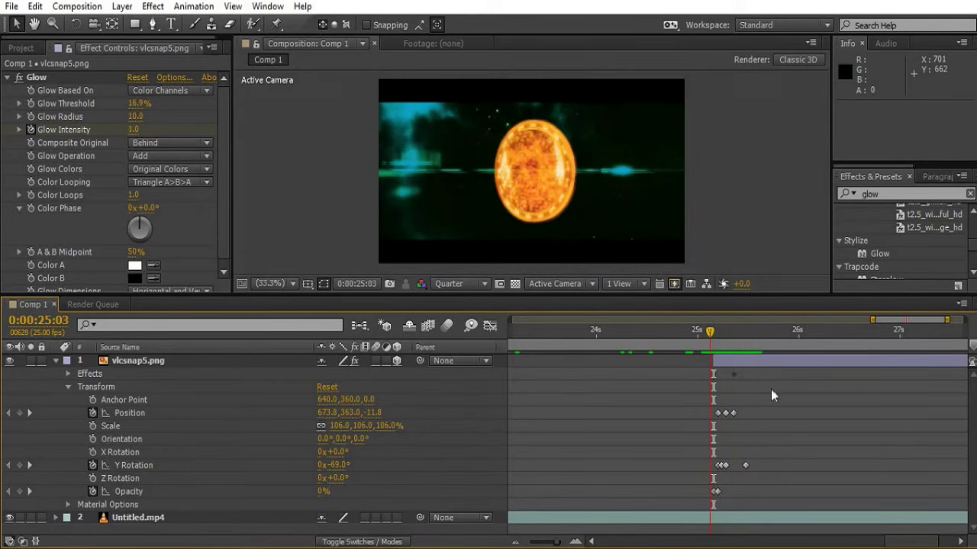
key("space")
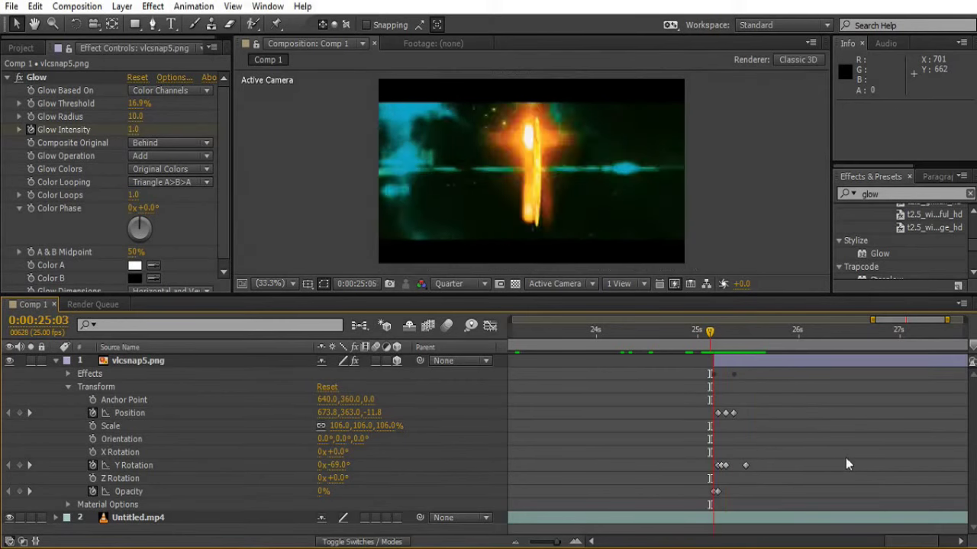
key("space")
- Raise Glow Intensity to 1.0 at 25:07 as the coin turns toward the front
left_click_drag(730, 343, 717, 341)
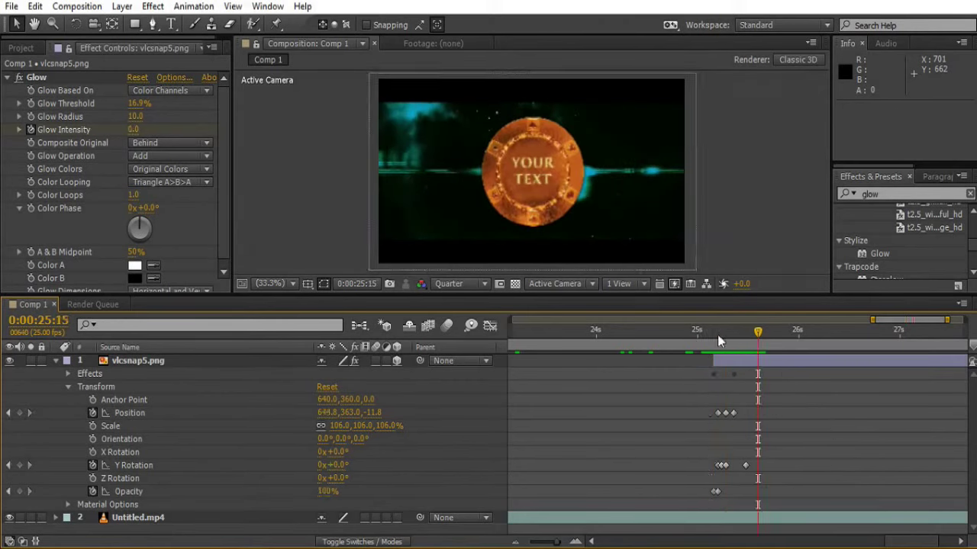
key("space")
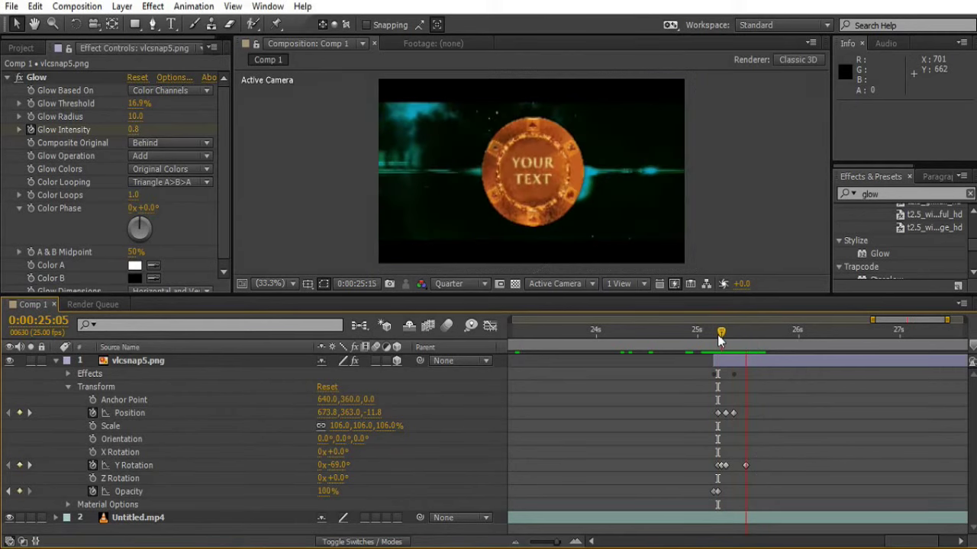
key("space")
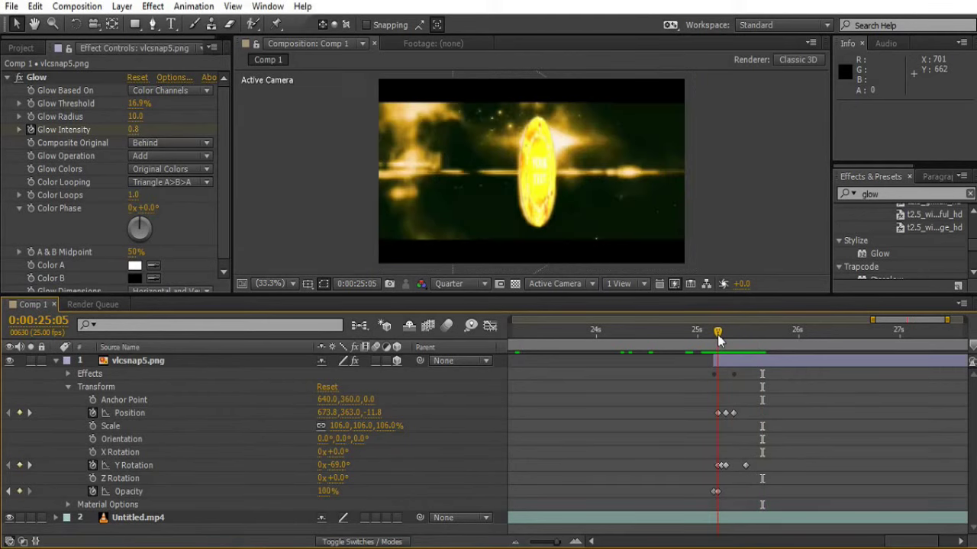
key("space")
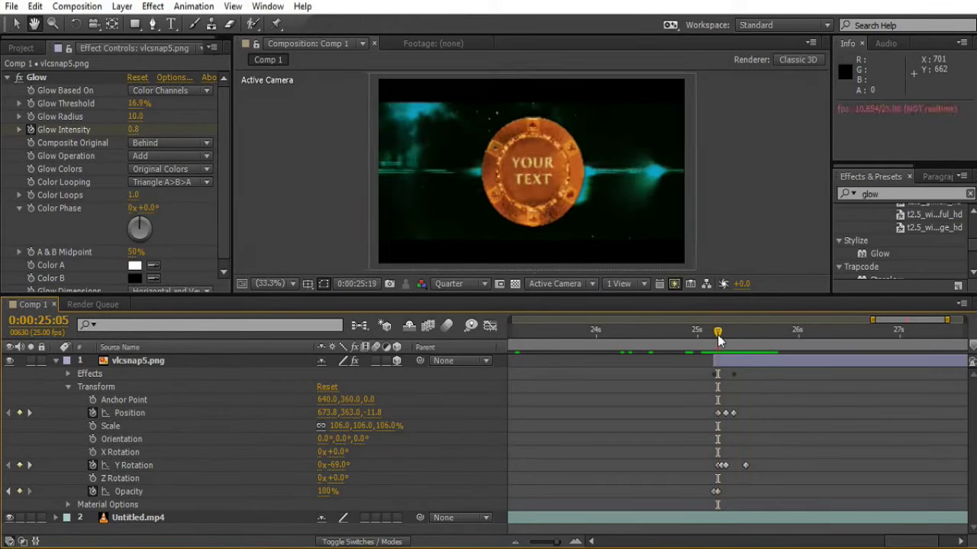
key("space")
left_click_drag(717, 341, 730, 341)
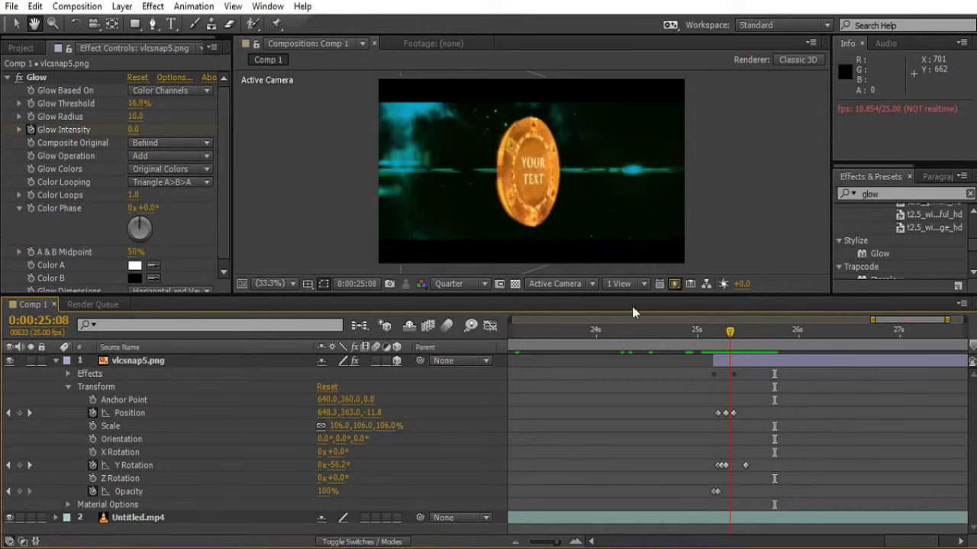
key("v")
left_click_drag(142, 129, 152, 131)
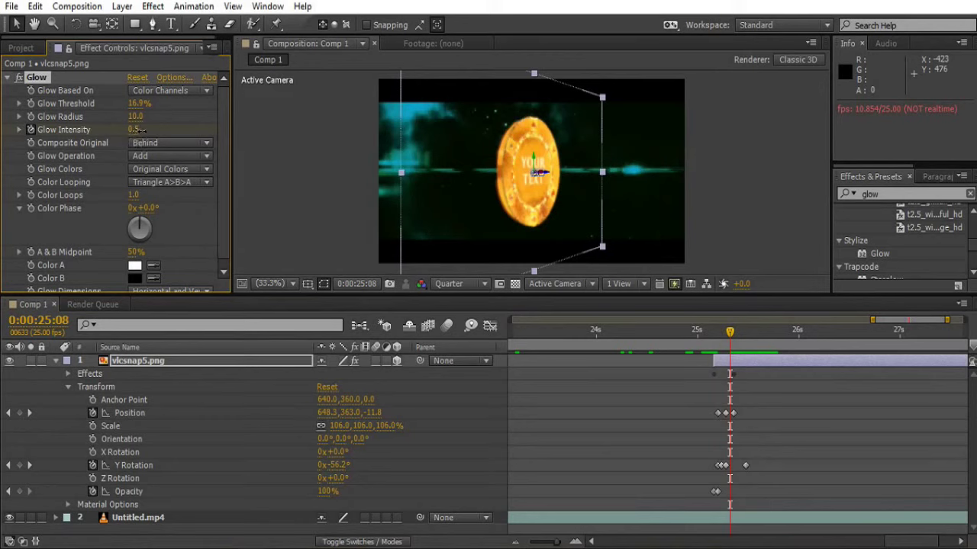
left_click_drag(140, 129, 161, 129)
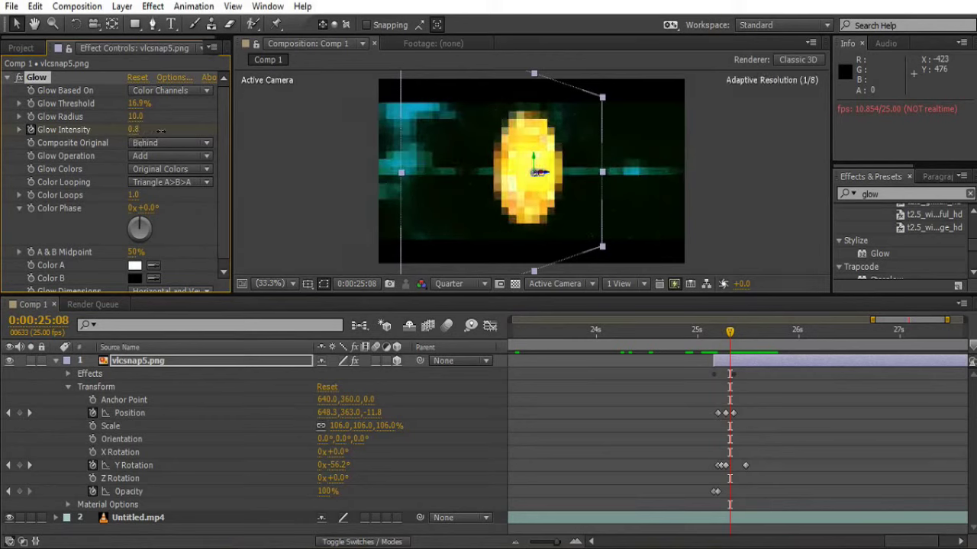
left_click_drag(167, 131, 122, 130)
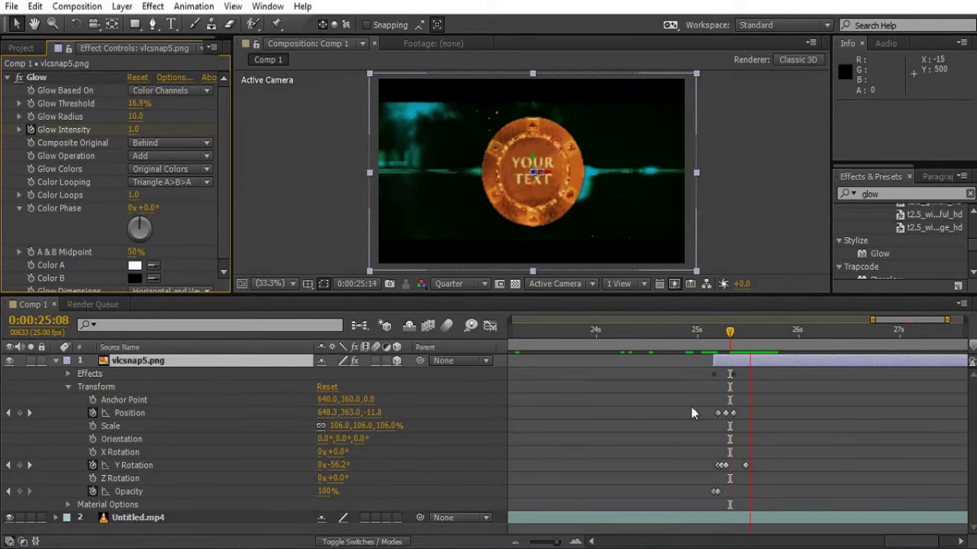
- Preview the glow flash and spin-in from 25:02
left_click_drag(710, 336, 758, 334)
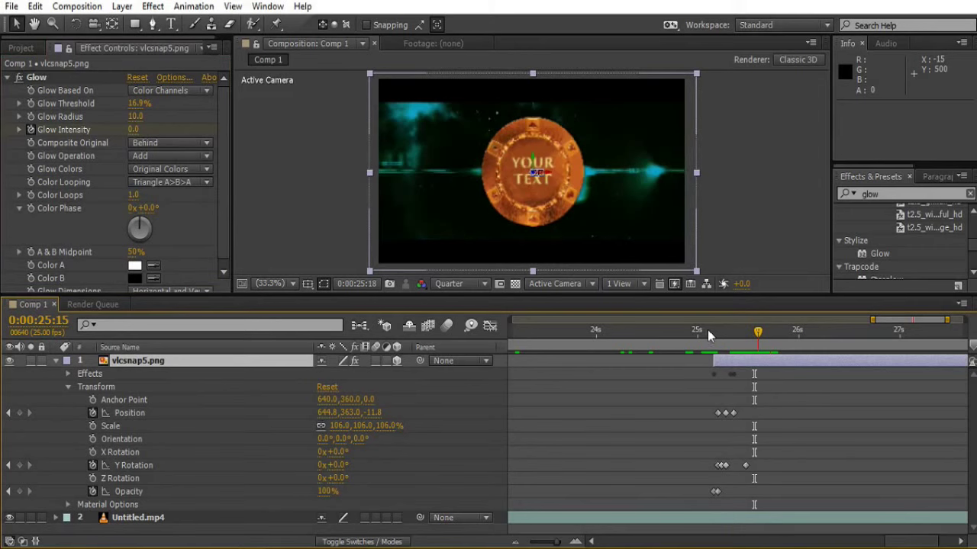
left_click_drag(767, 333, 705, 333)
key("shift+Page_Down")
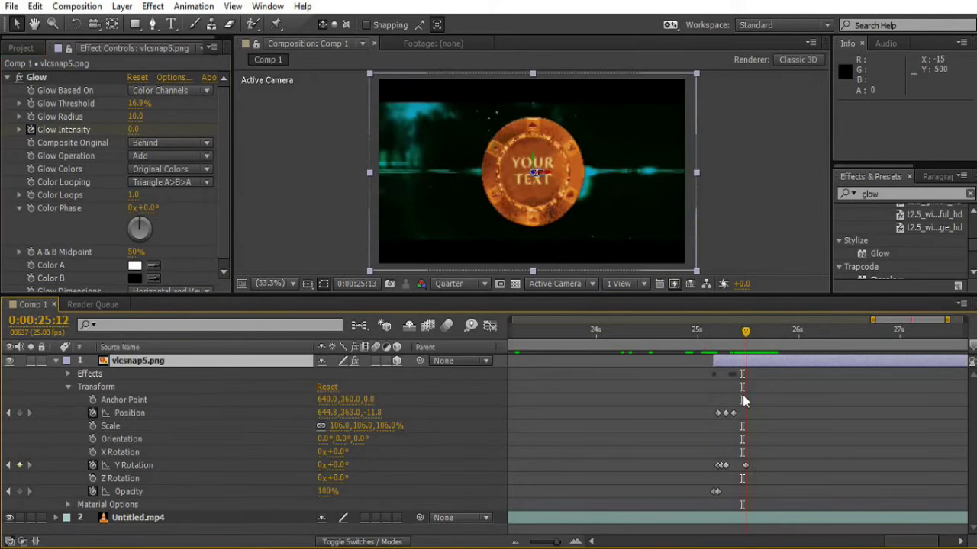
left_click_drag(719, 335, 712, 334)
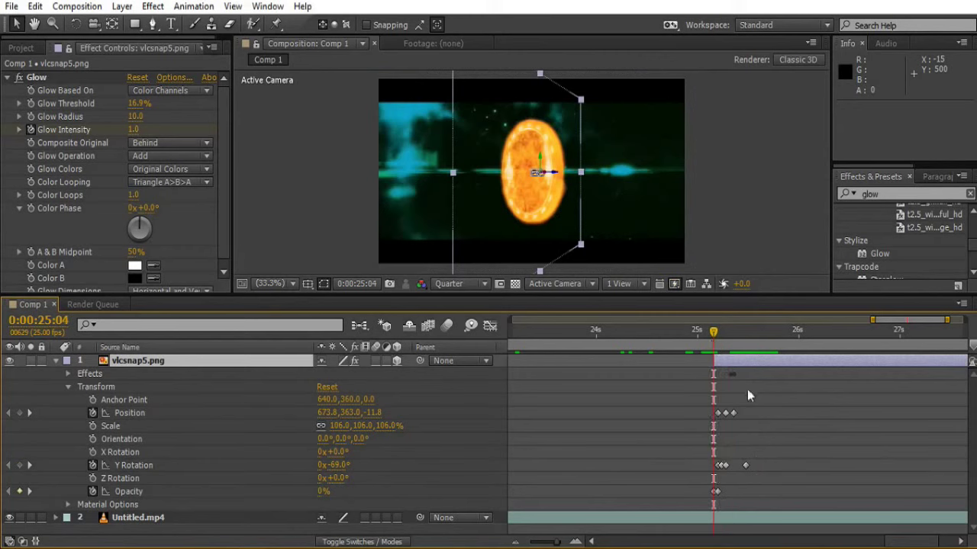
left_click_drag(713, 334, 707, 339)
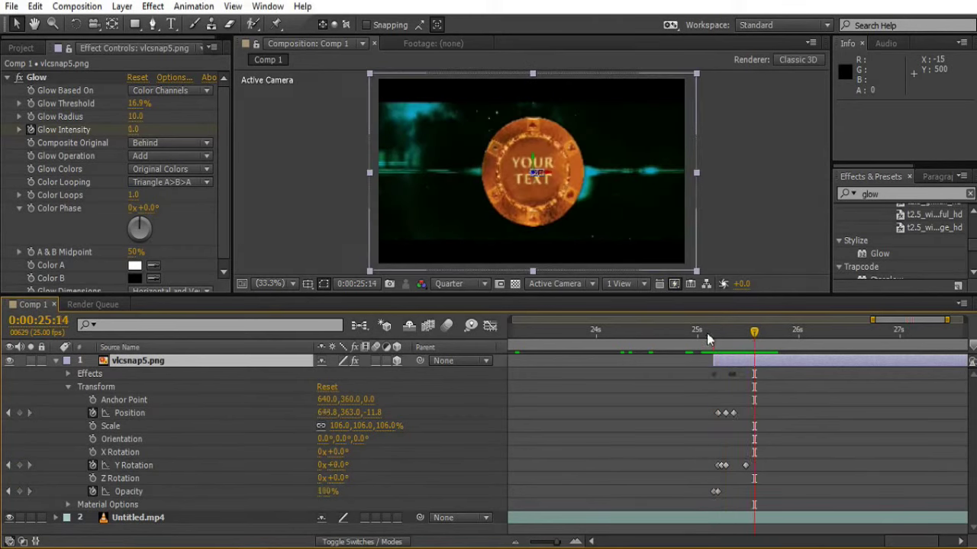
left_click(781, 398)
key("space")
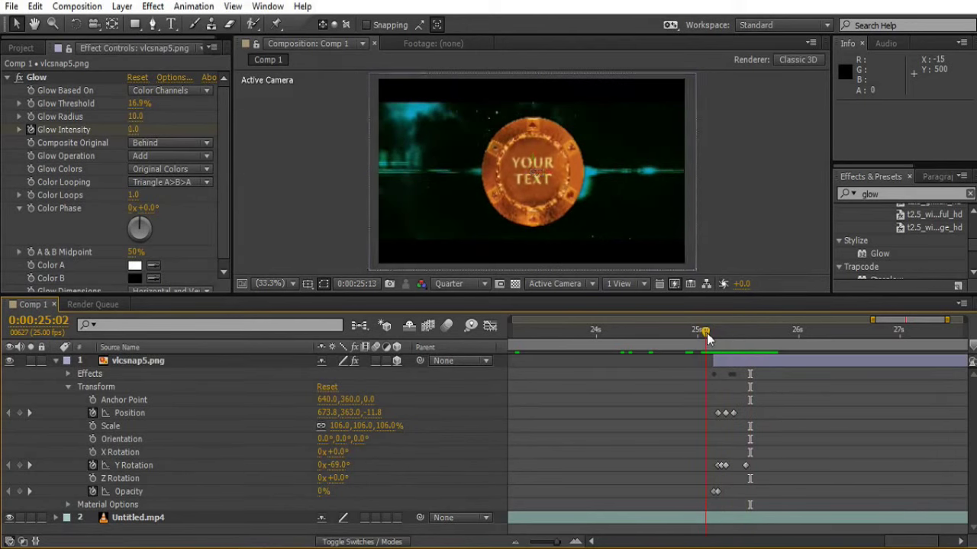
key("space")
left_click_drag(708, 334, 721, 338)
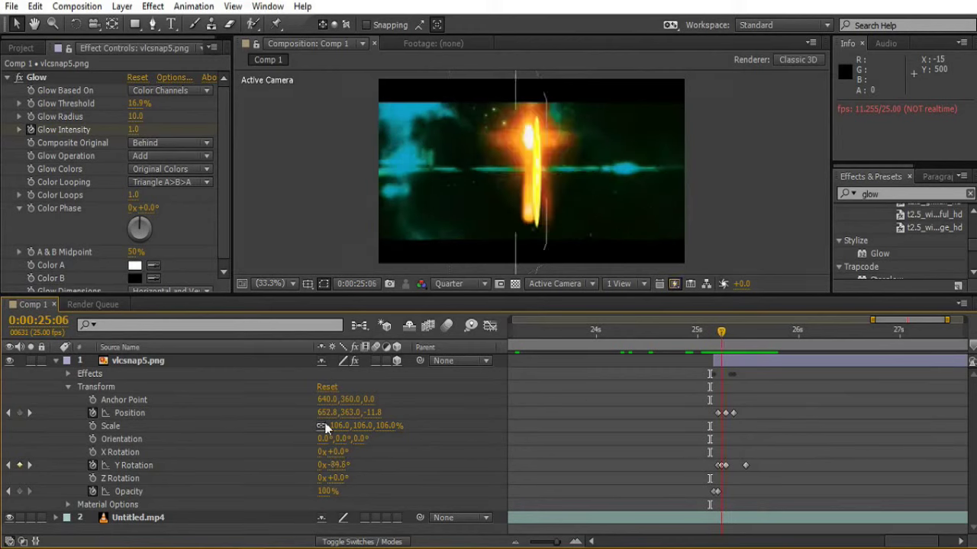
- Scale the coin from 106% to 100% at 25:06, adding a Scale keyframe
left_click_drag(334, 426, 430, 425)
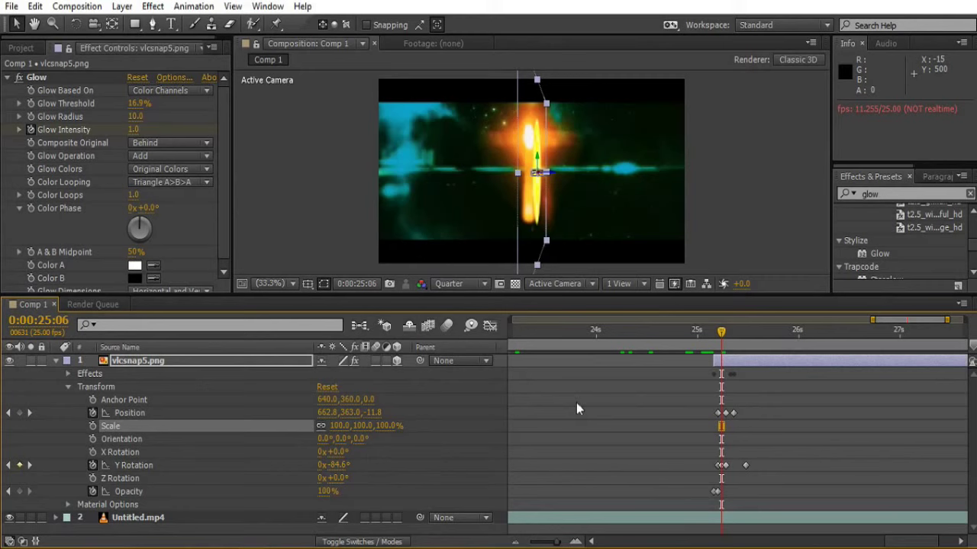
left_click(591, 388)
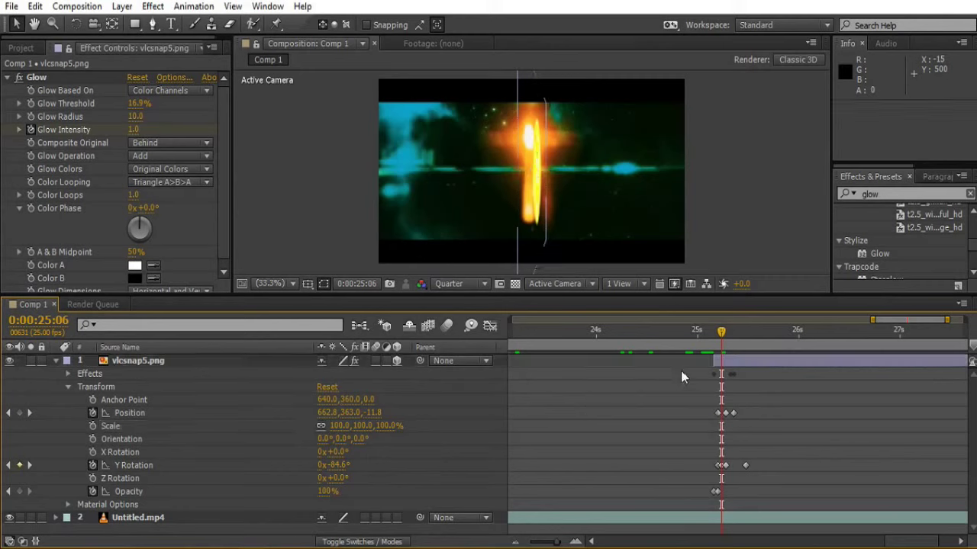
left_click_drag(717, 338, 711, 338)
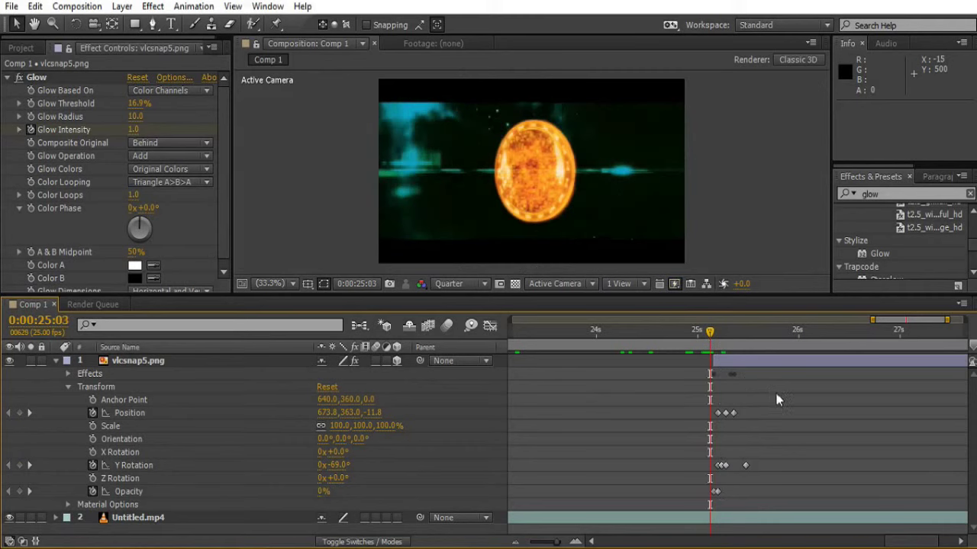
- Change the coin's Y Rotation at 25:06 to -73.6° and preview the spin
key("space")
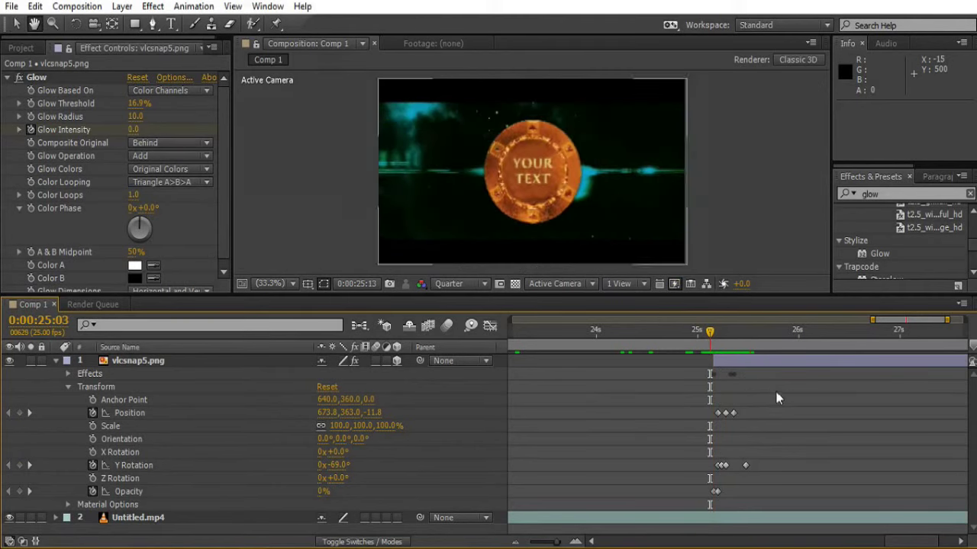
left_click(709, 329)
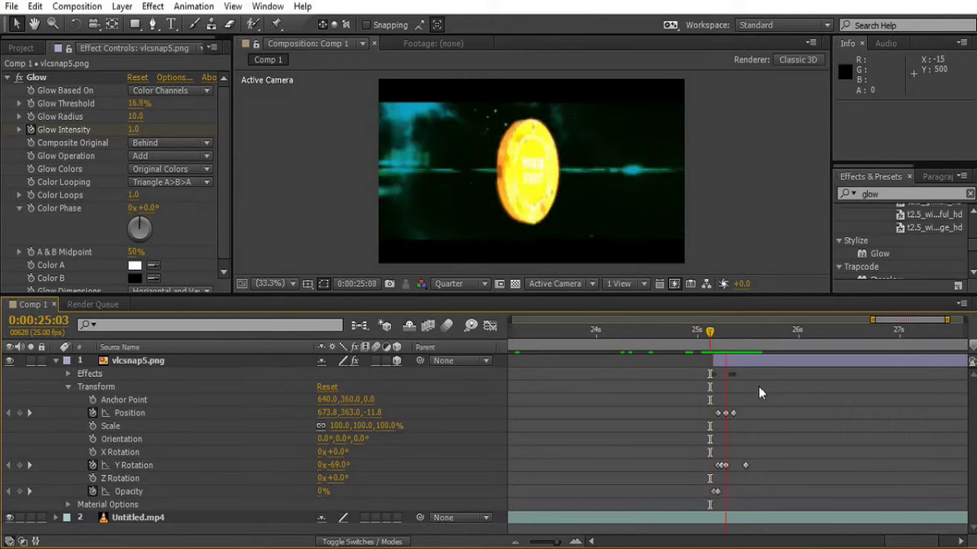
left_click_drag(709, 332, 721, 335)
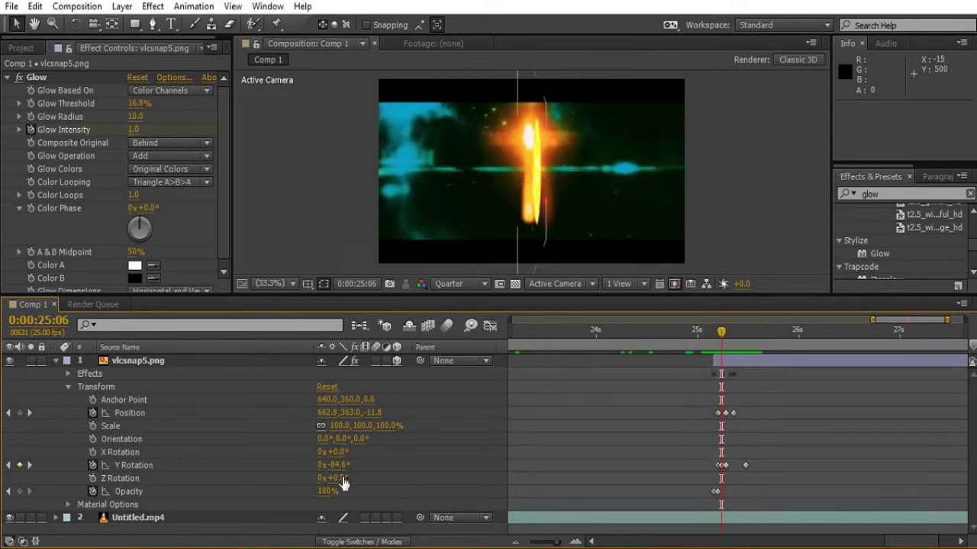
left_click_drag(338, 465, 346, 465)
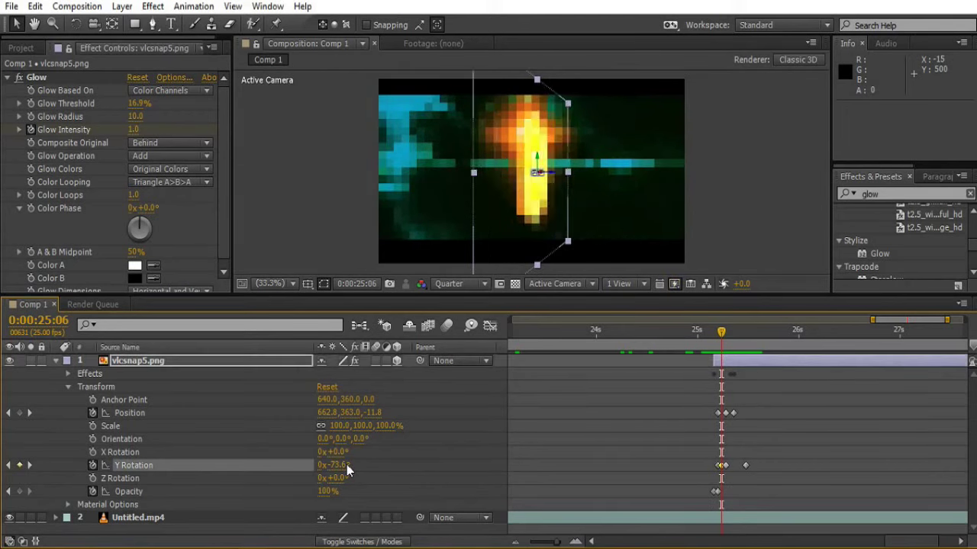
key("space")
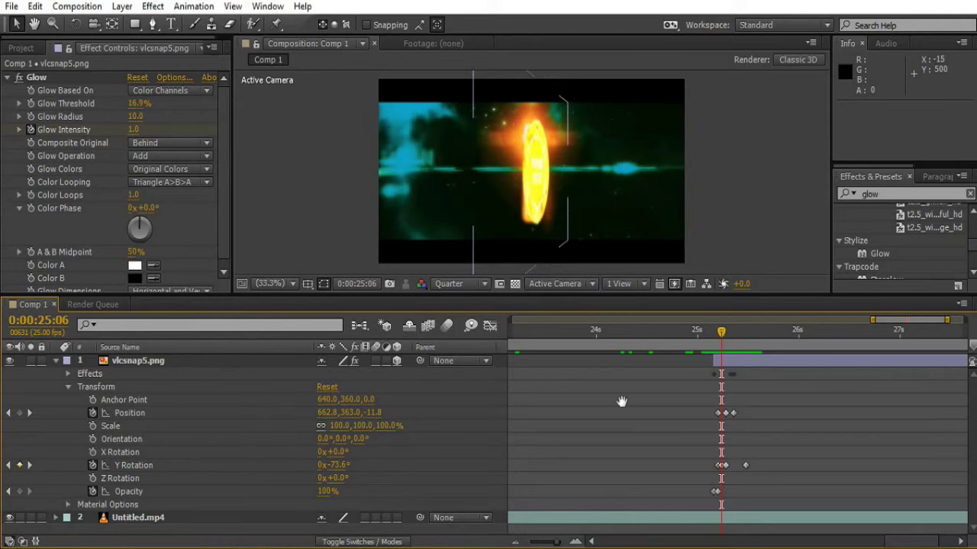
left_click(718, 330)
left_click_drag(740, 332, 731, 340)
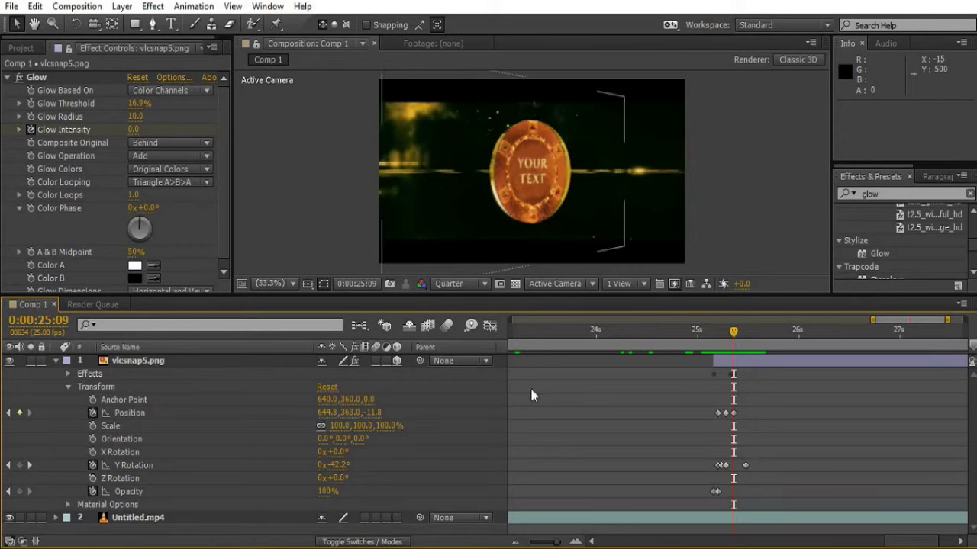
left_click_drag(151, 130, 189, 133)
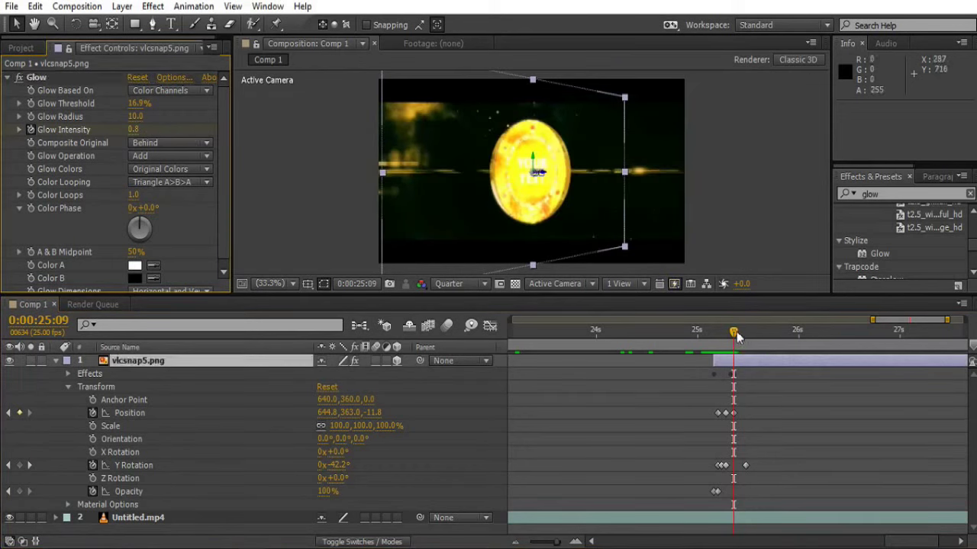
left_click_drag(733, 331, 742, 337)
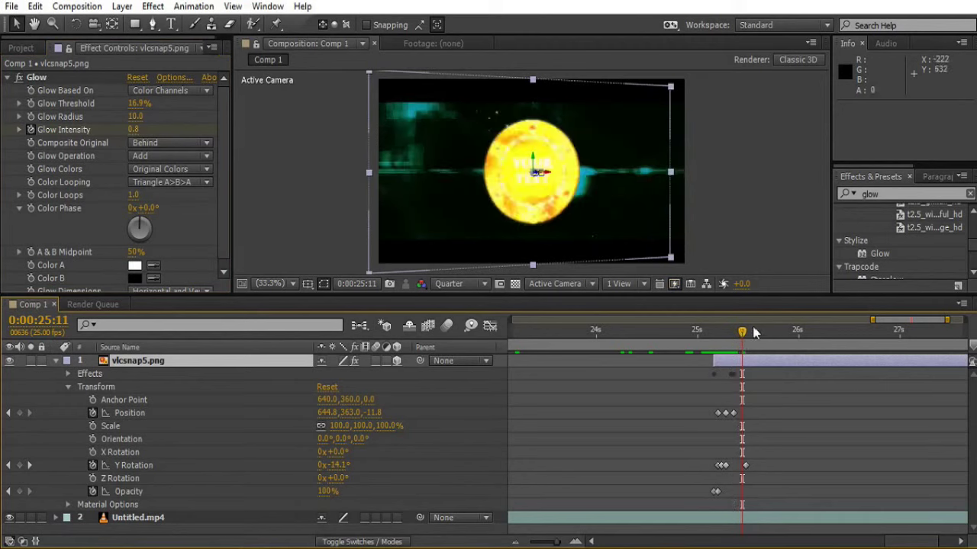
left_click_drag(740, 332, 738, 333)
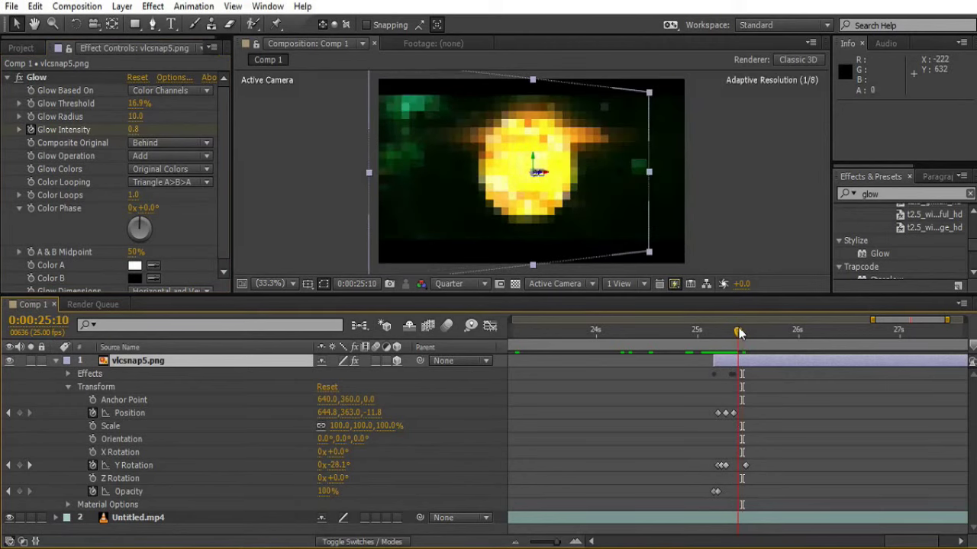
left_click(133, 129)
type("0")
key("Return")
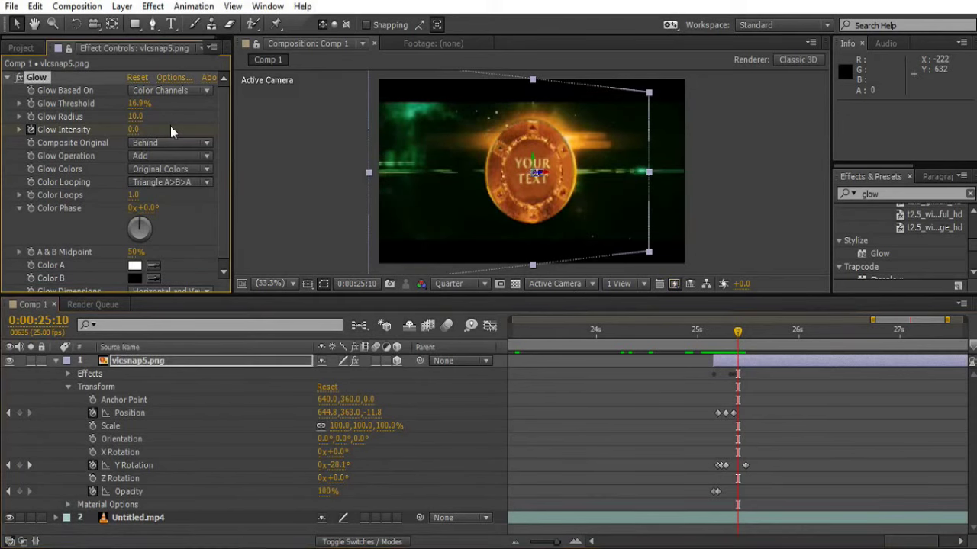
left_click(714, 332)
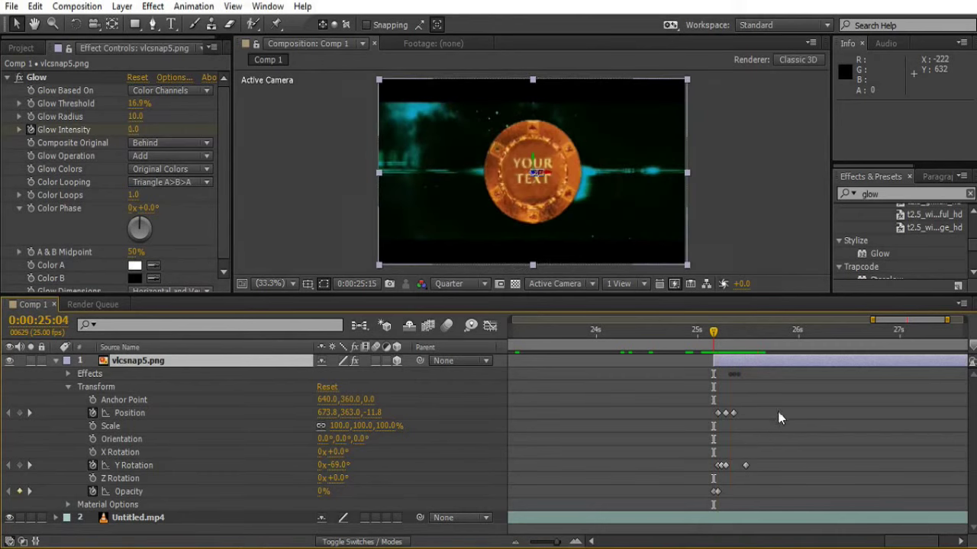
left_click(709, 332)
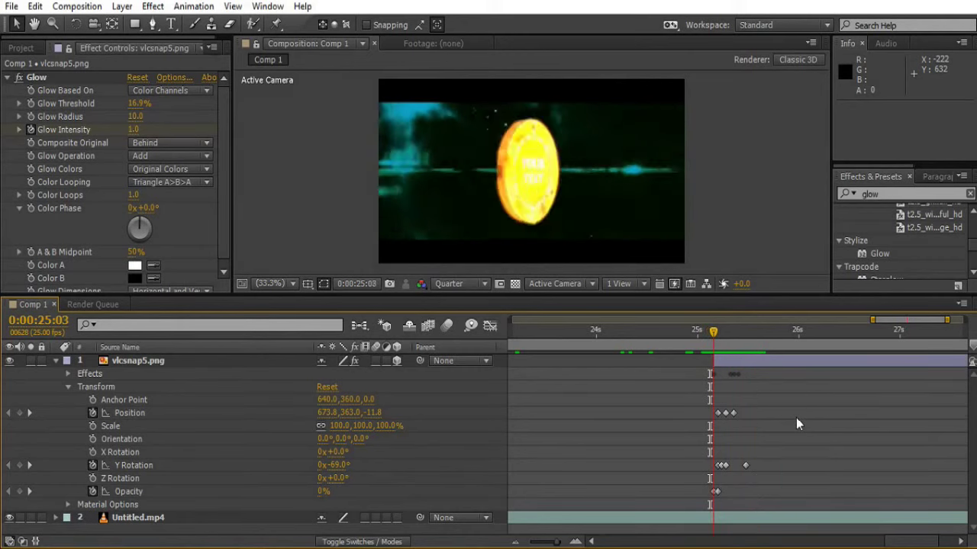
key("space")
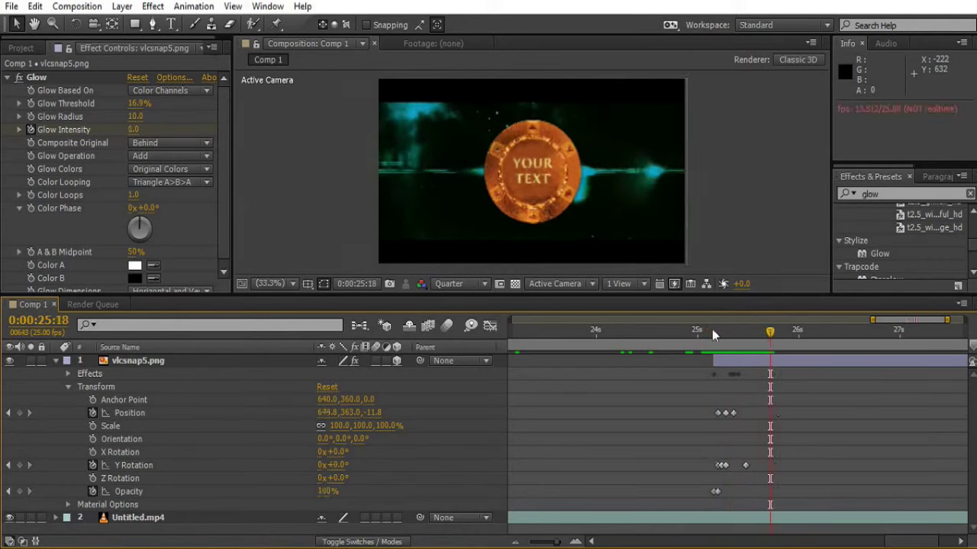
left_click(714, 331)
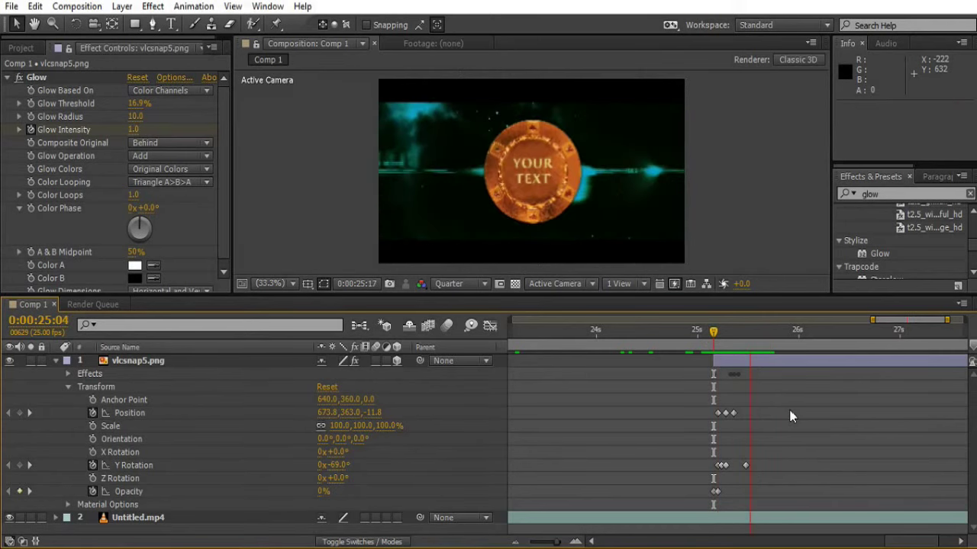
key("space")
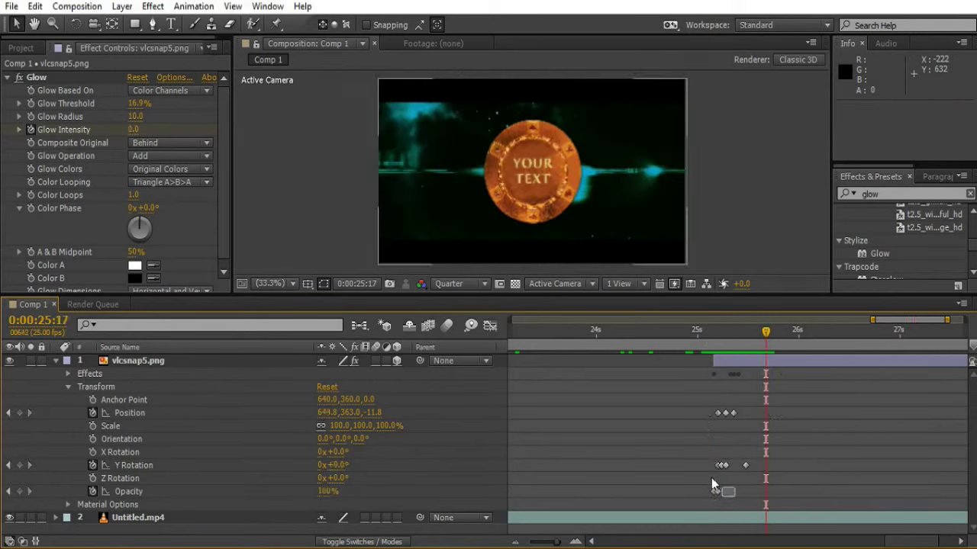
left_click_drag(711, 485, 708, 458)
left_click(814, 460)
left_click_drag(688, 401, 772, 503)
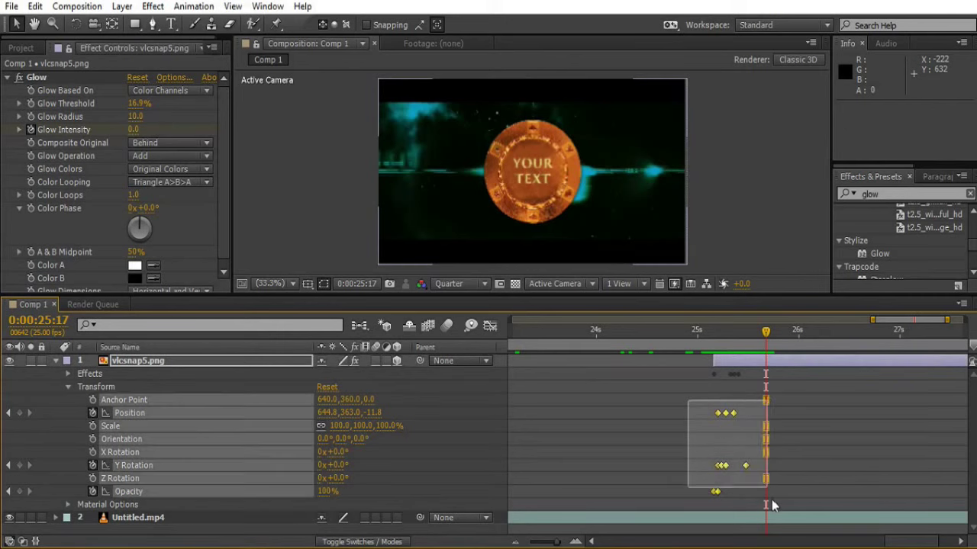
- Apply Easy Ease to the coin's position, rotation and opacity keyframes
left_click_drag(772, 499, 770, 498)
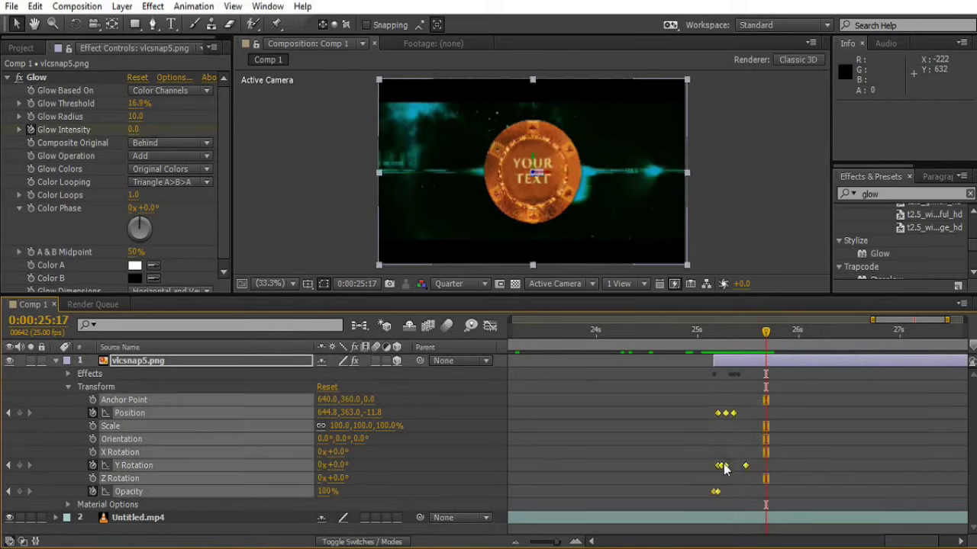
right_click(724, 469)
mouse_move(759, 453)
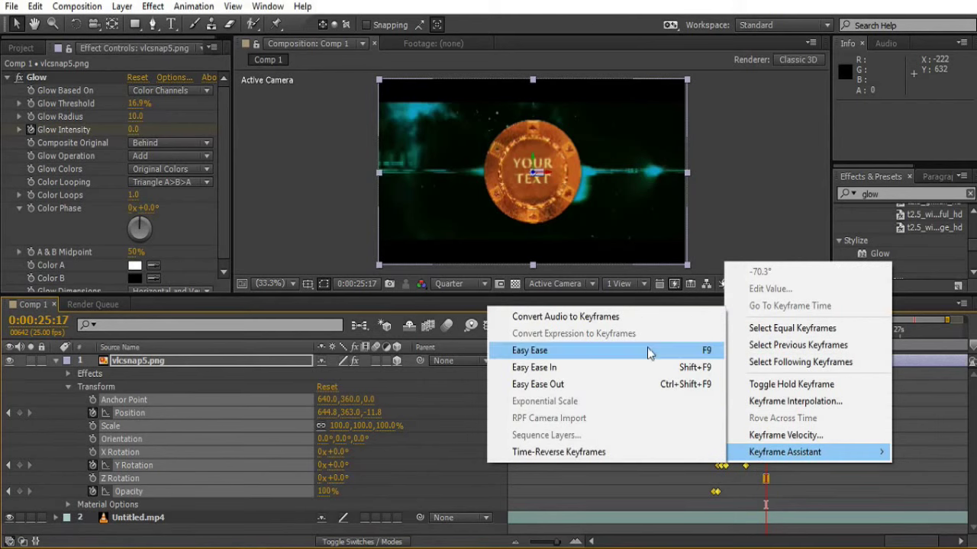
left_click(587, 351)
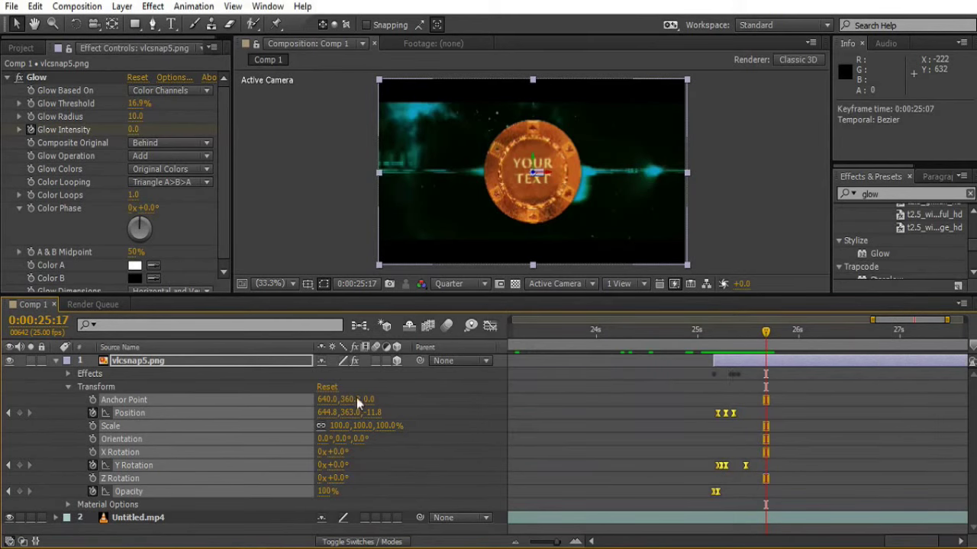
- Apply Easy Ease to the Glow Intensity keyframes and preview from 25:02
left_click(69, 373)
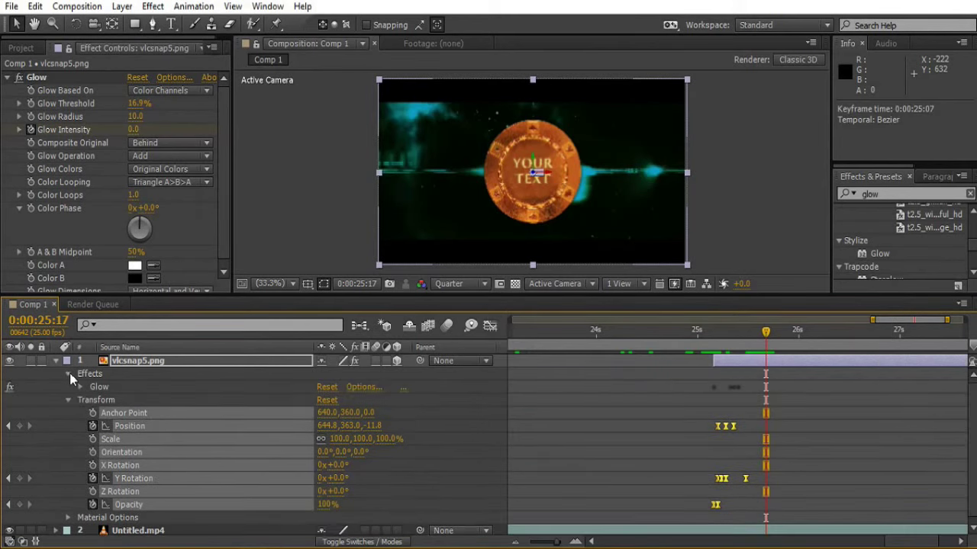
left_click(79, 387)
scroll(78, 388, "down", 1)
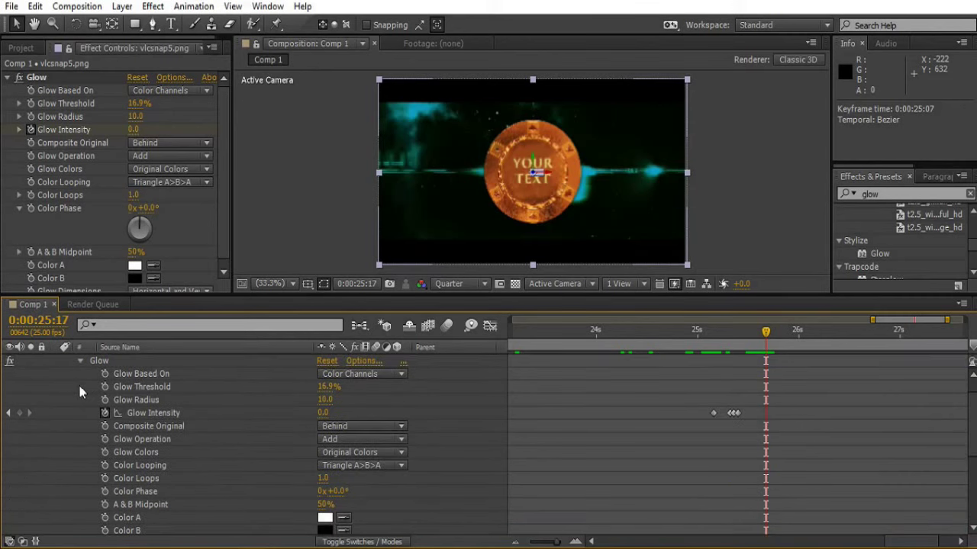
left_click_drag(692, 397, 751, 434)
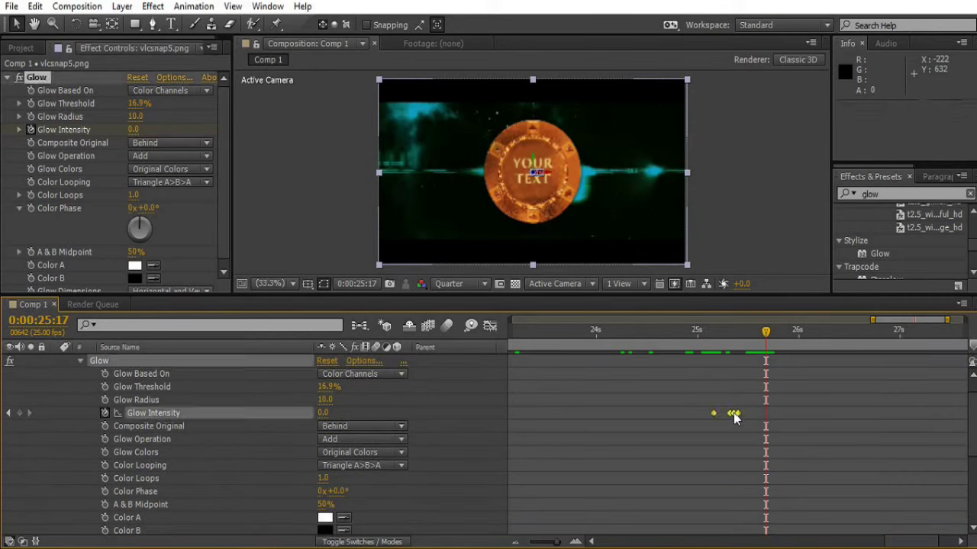
right_click(733, 415)
mouse_move(790, 408)
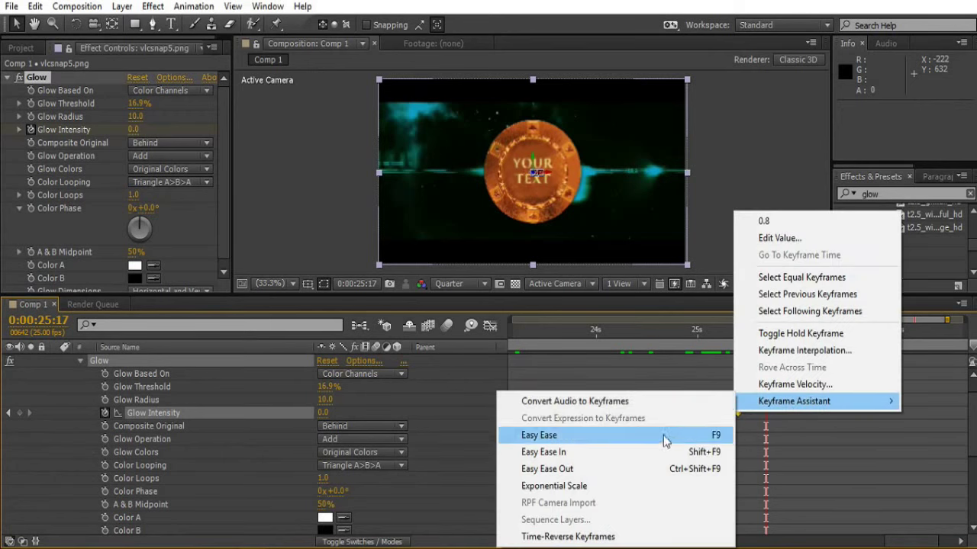
left_click(664, 437)
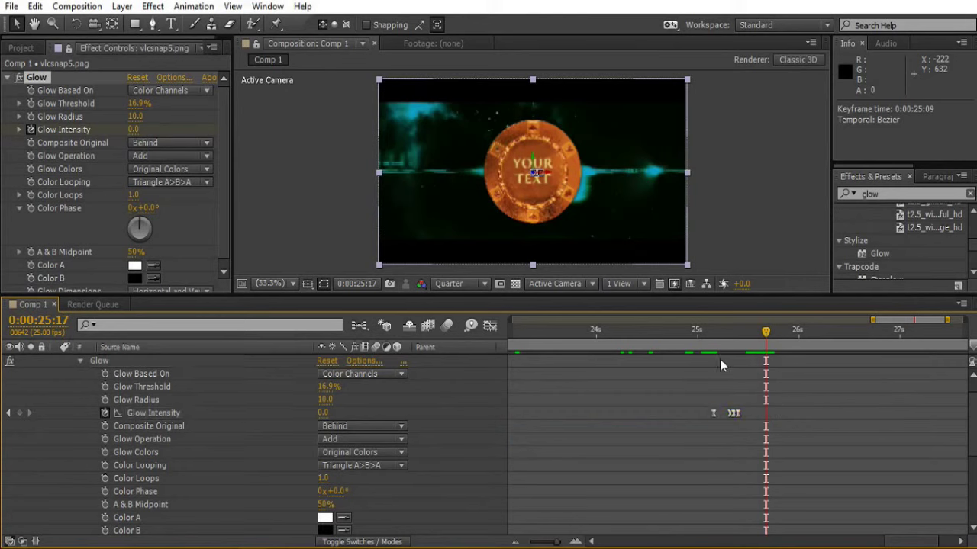
left_click(707, 328)
key("space")
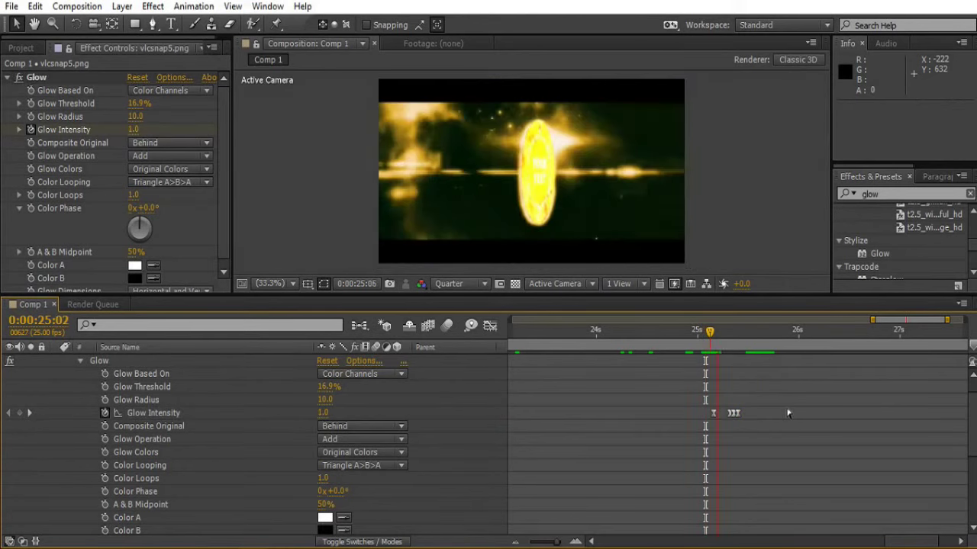
- Preview the eased spin-in animation from 25:03
left_click_drag(709, 330, 831, 428)
key("Page_Down")
left_click(708, 330)
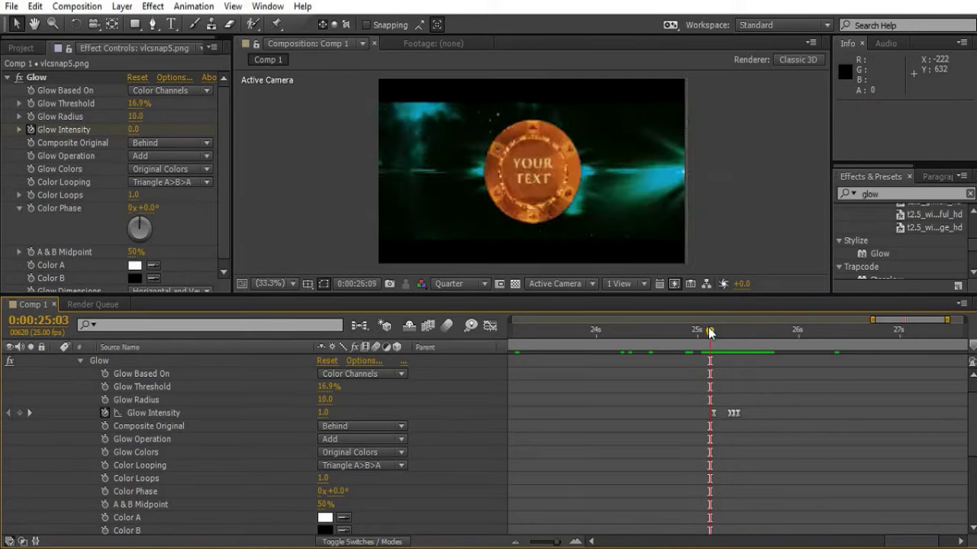
key("space")
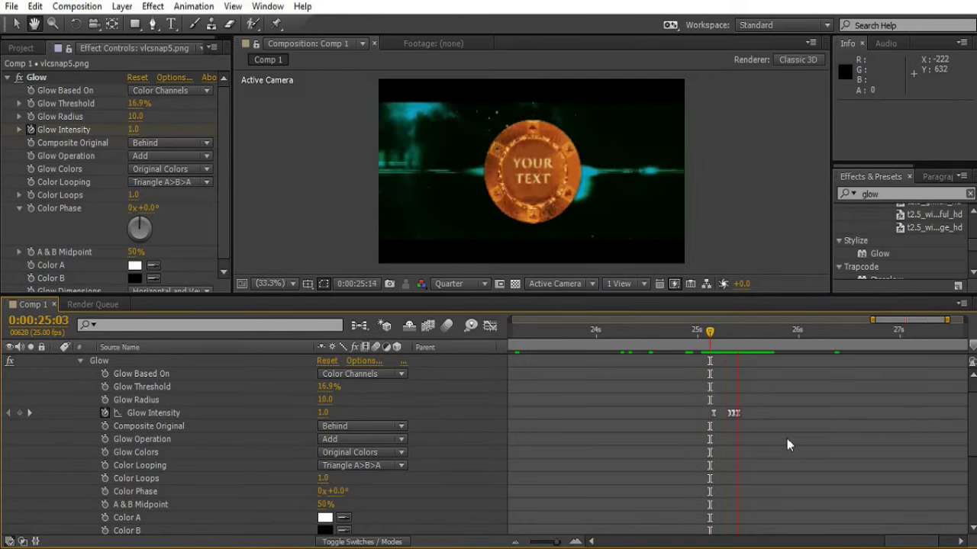
left_click(708, 332)
key("space")
- Key the coin's Y Rotation at 25:08 to -51.0° and check the result
left_click_drag(742, 332, 734, 333)
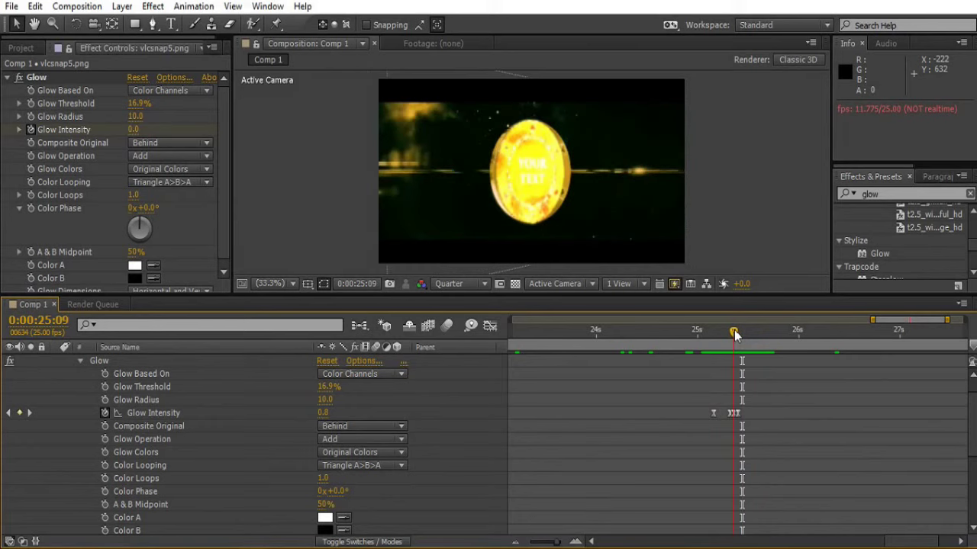
left_click_drag(732, 335, 730, 334)
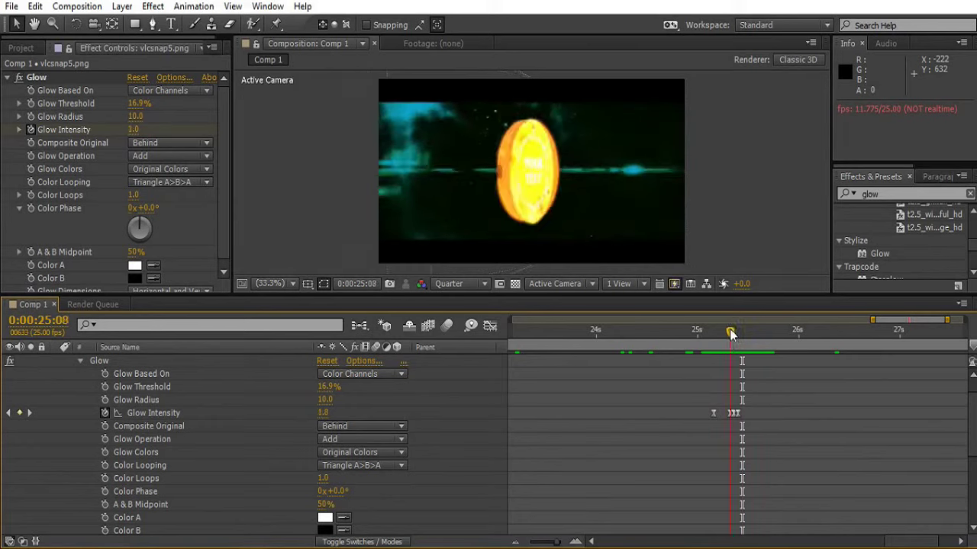
scroll(186, 474, "down", 5)
scroll(186, 474, "down", 2)
scroll(186, 474, "down", 1)
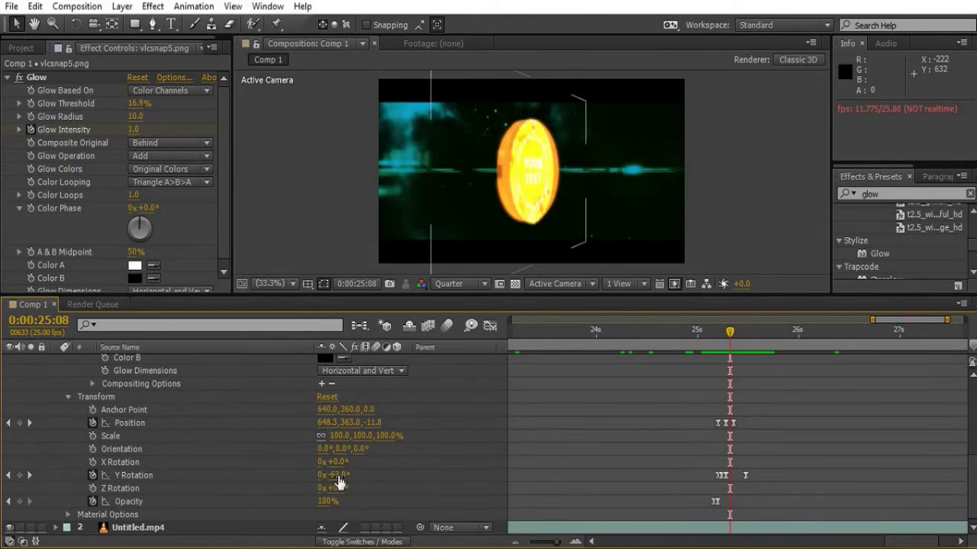
left_click_drag(339, 475, 350, 483)
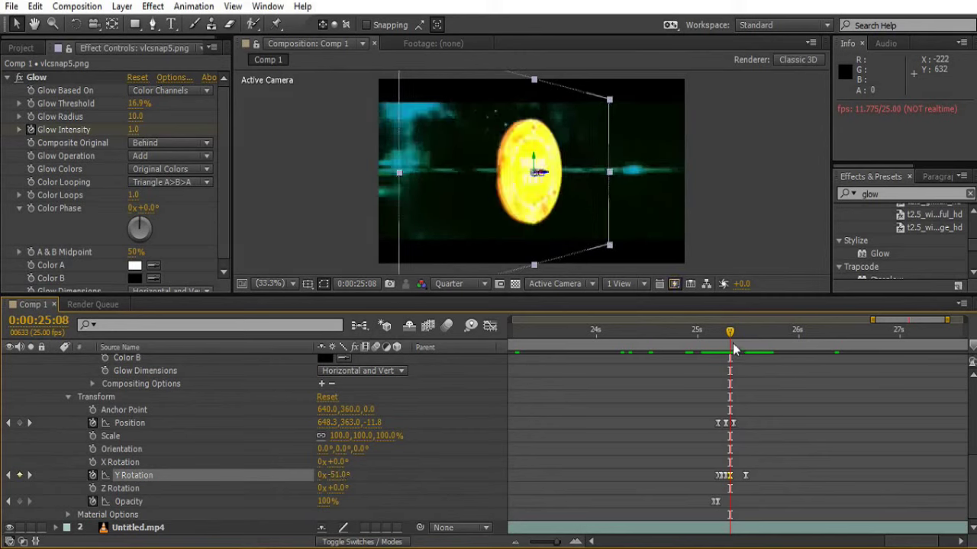
left_click_drag(730, 335, 739, 336)
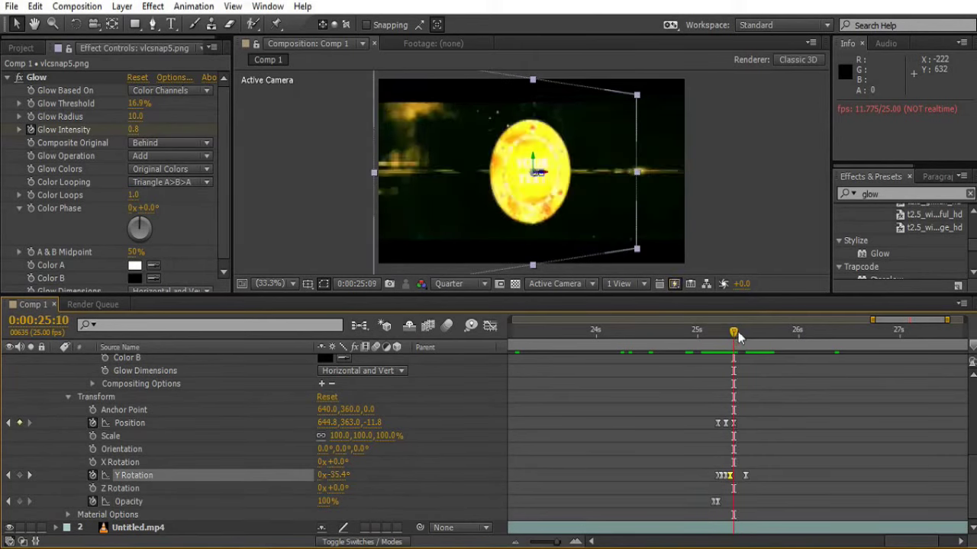
left_click(705, 334)
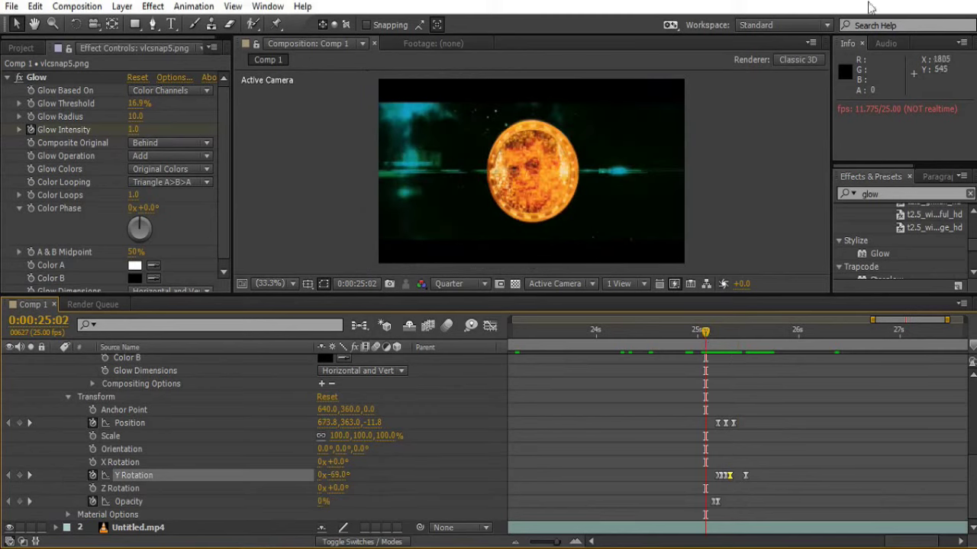
- Preview the spin, then set the coin's Y Rotation back to -74.6° near 25:06
left_click_drag(707, 334, 711, 337)
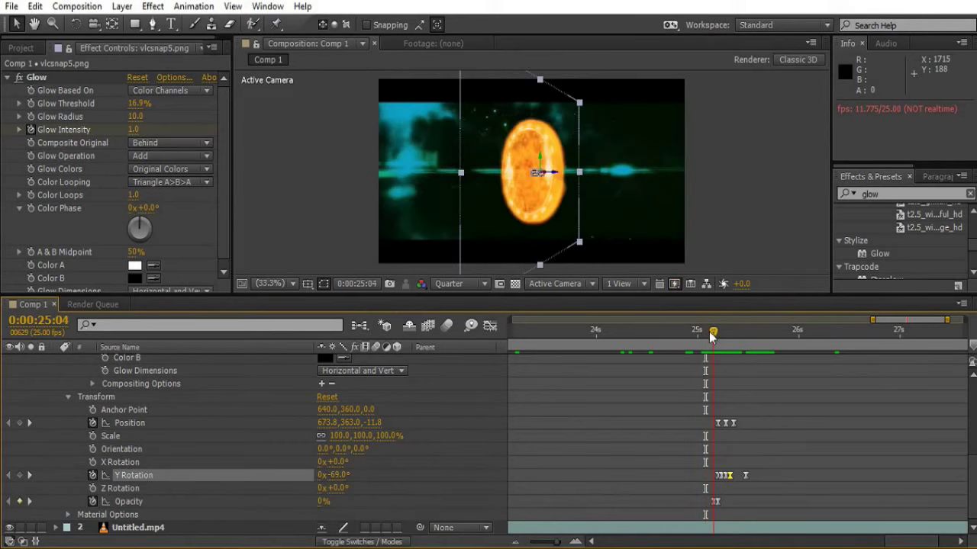
left_click_drag(711, 338, 704, 334)
key("space")
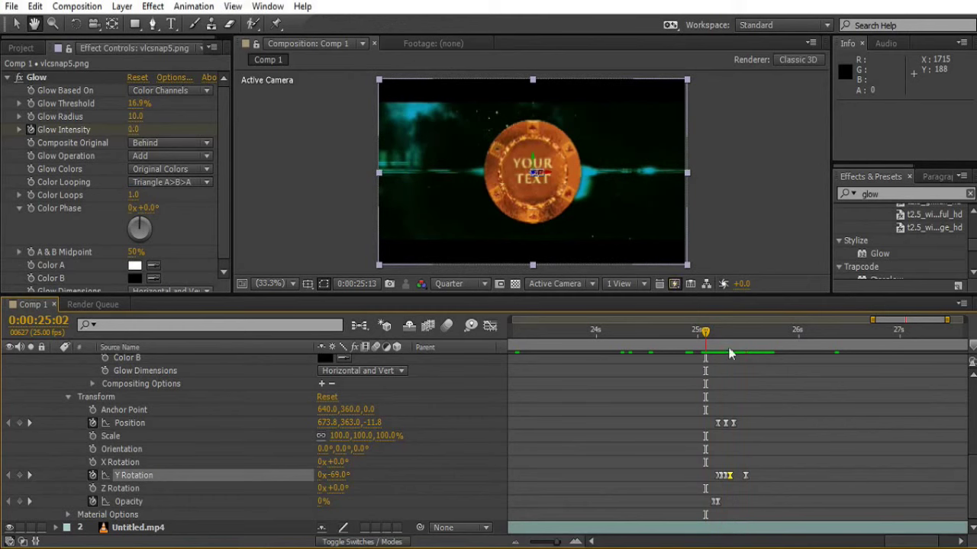
left_click_drag(705, 334, 711, 335)
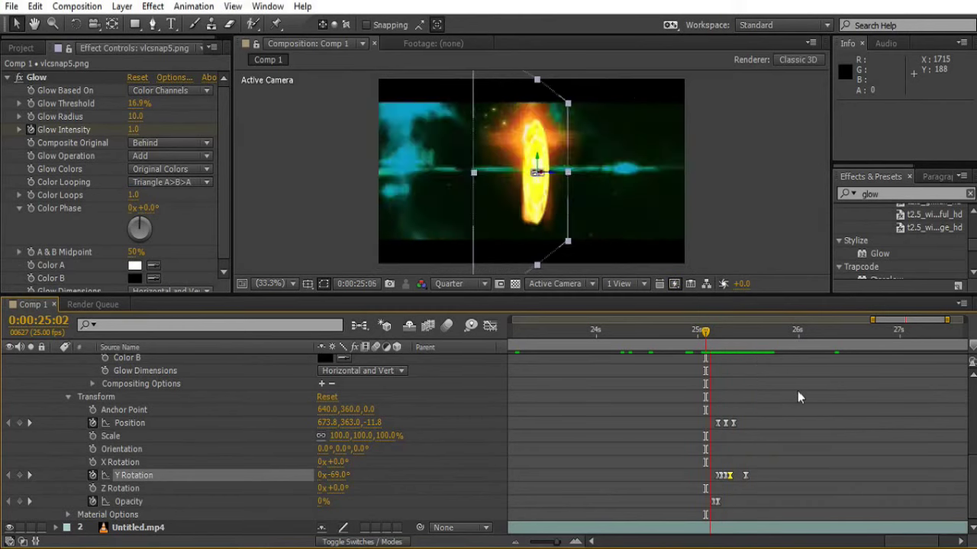
left_click_drag(709, 331, 722, 338)
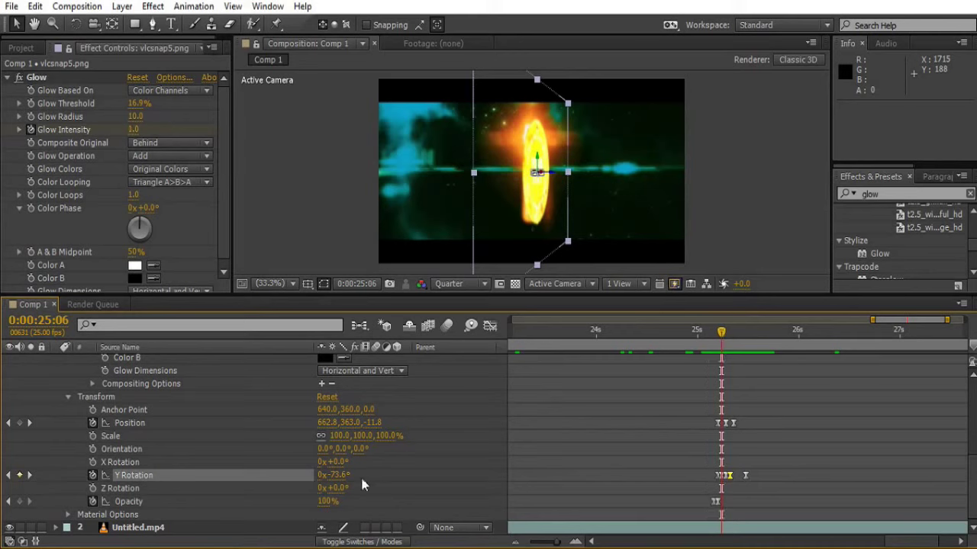
left_click_drag(334, 475, 328, 481)
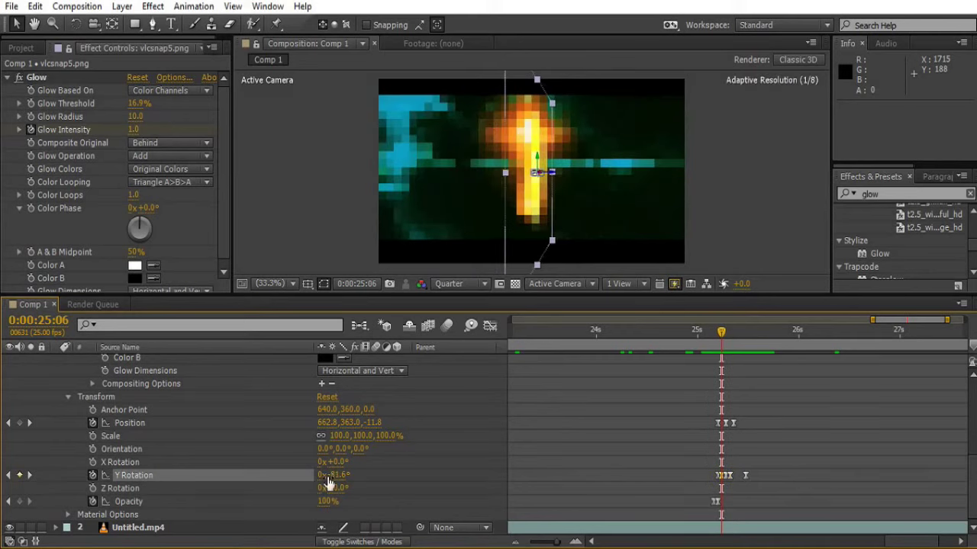
left_click_drag(328, 481, 377, 482)
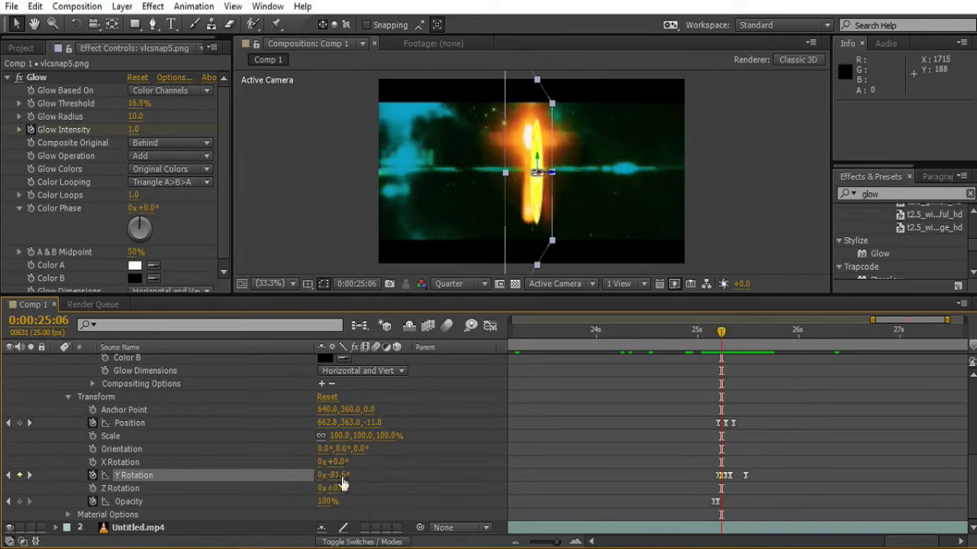
left_click(377, 477)
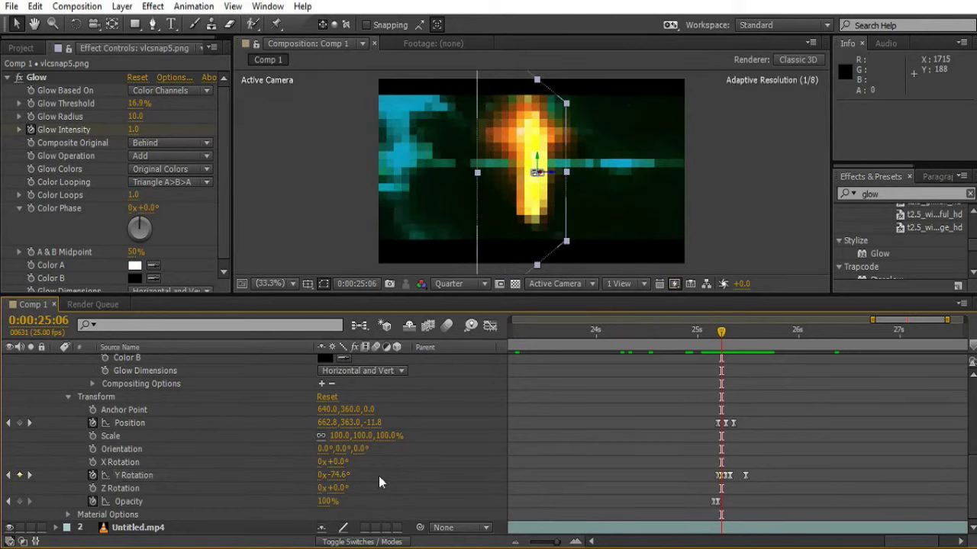
- At 25:07, rotate the coin slightly toward front, to Y Rotation -70.3°
left_click_drag(721, 336, 729, 341)
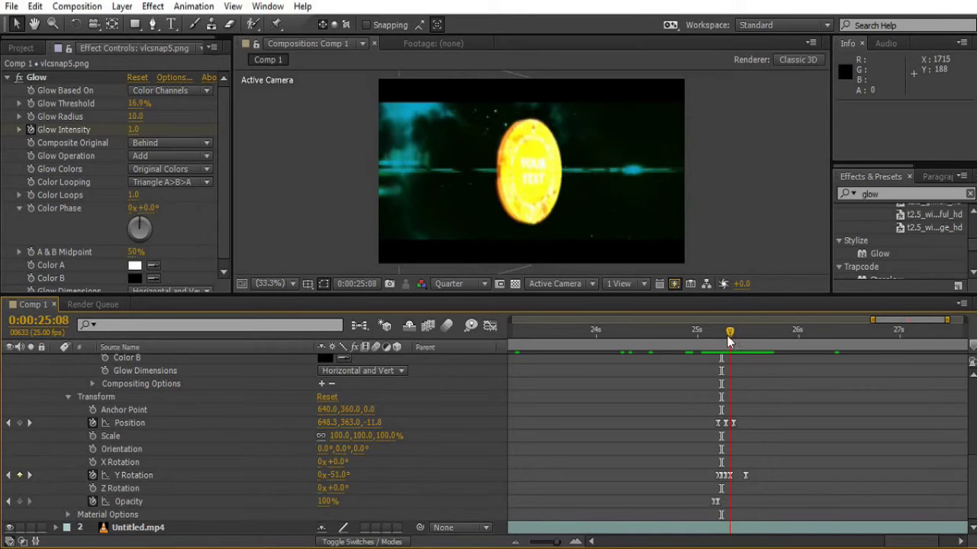
left_click(339, 476)
left_click_drag(335, 475, 339, 479)
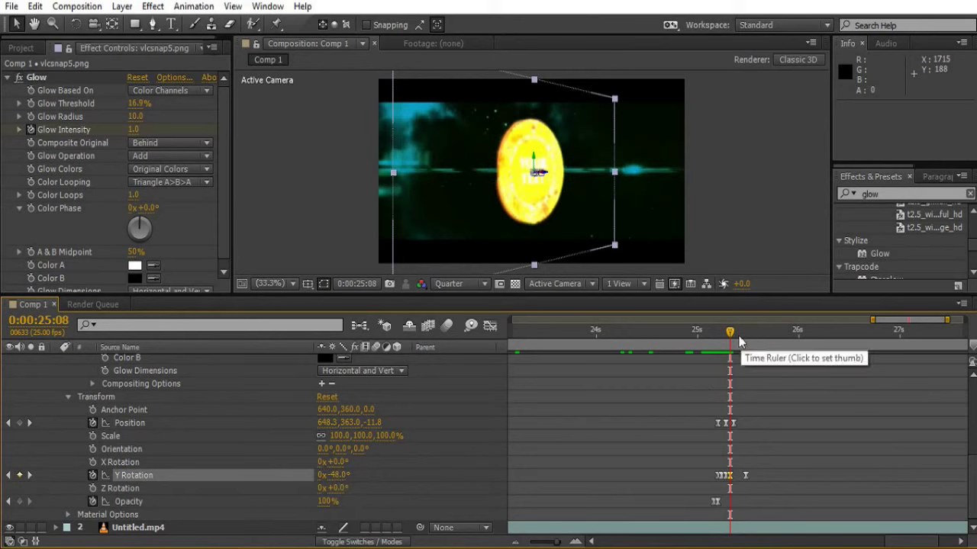
left_click_drag(730, 333, 746, 339)
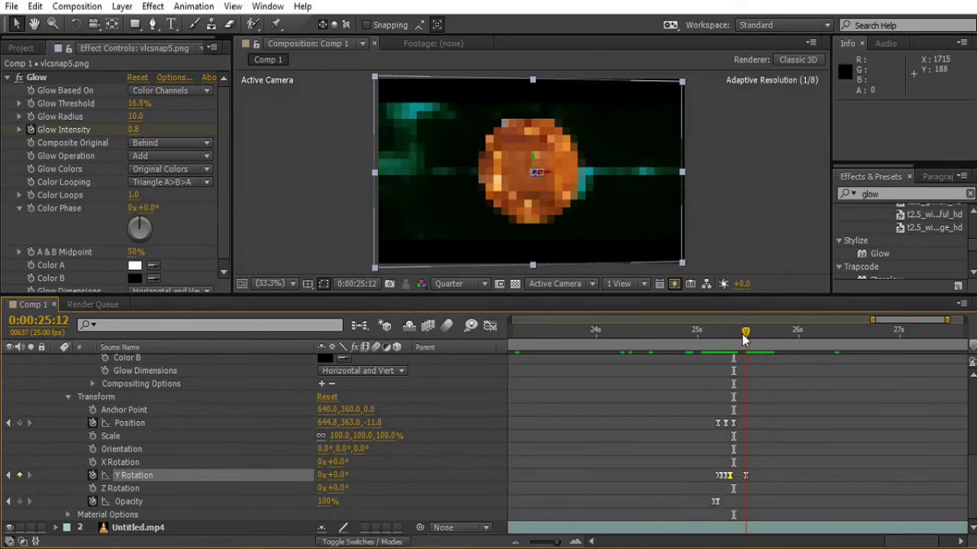
left_click(775, 422)
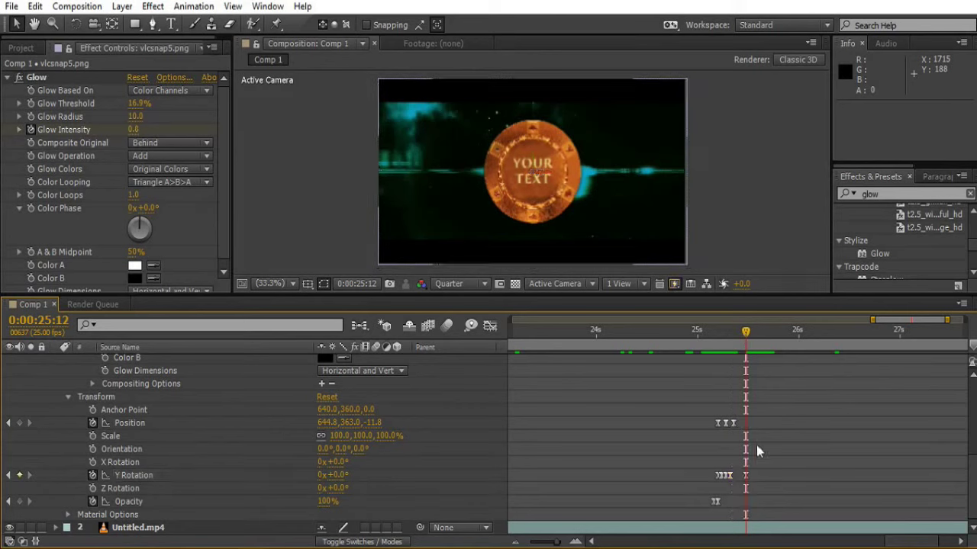
- Replay the coin spin-in several times from just before it appears
left_click(704, 341)
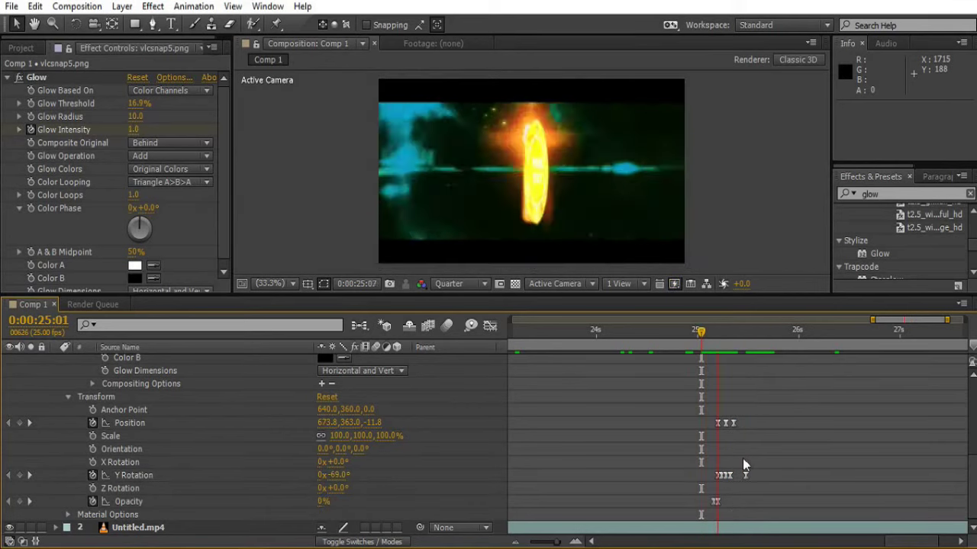
key("space")
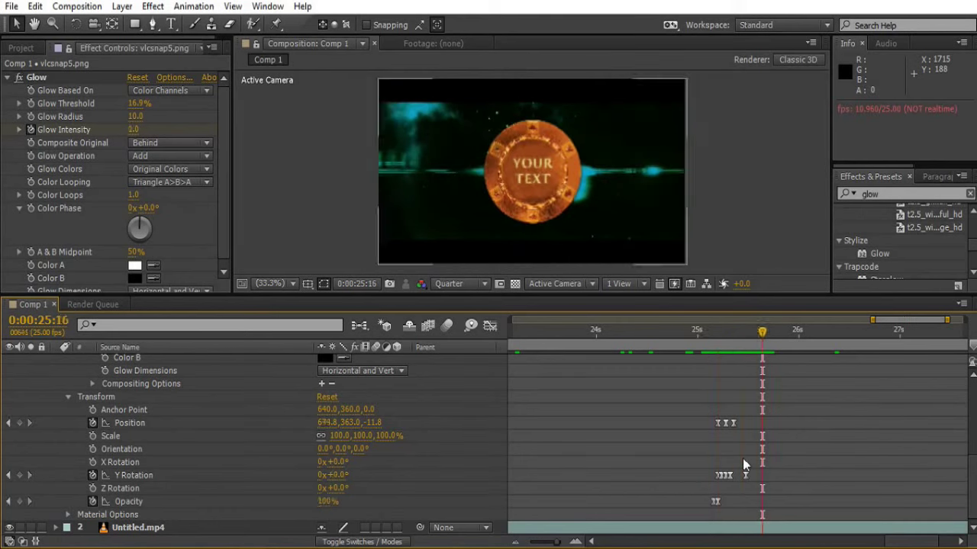
left_click(665, 331)
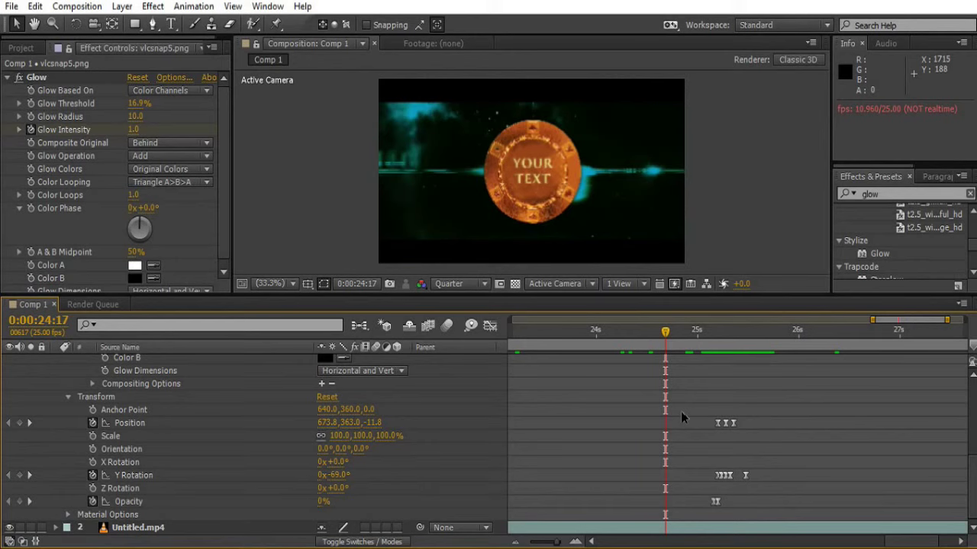
key("space")
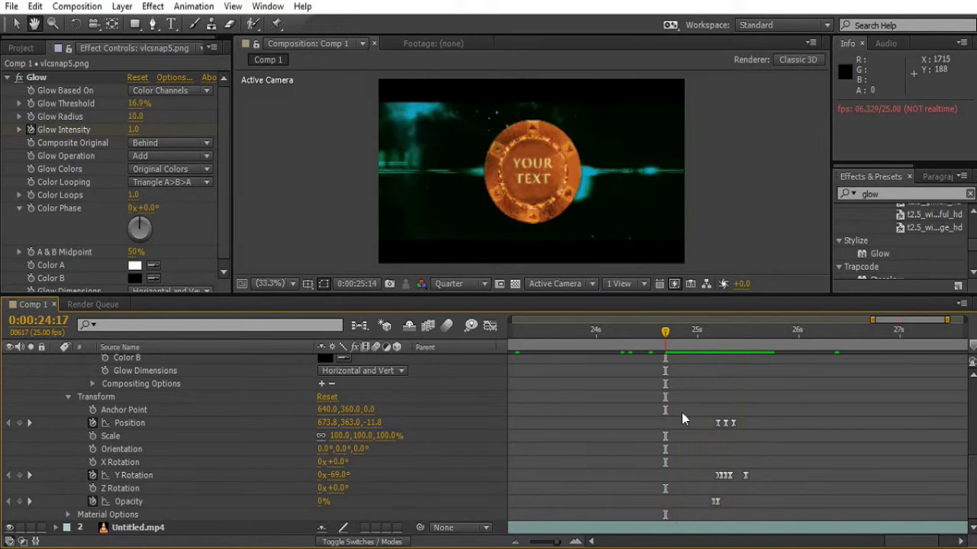
key("space")
left_click(672, 328)
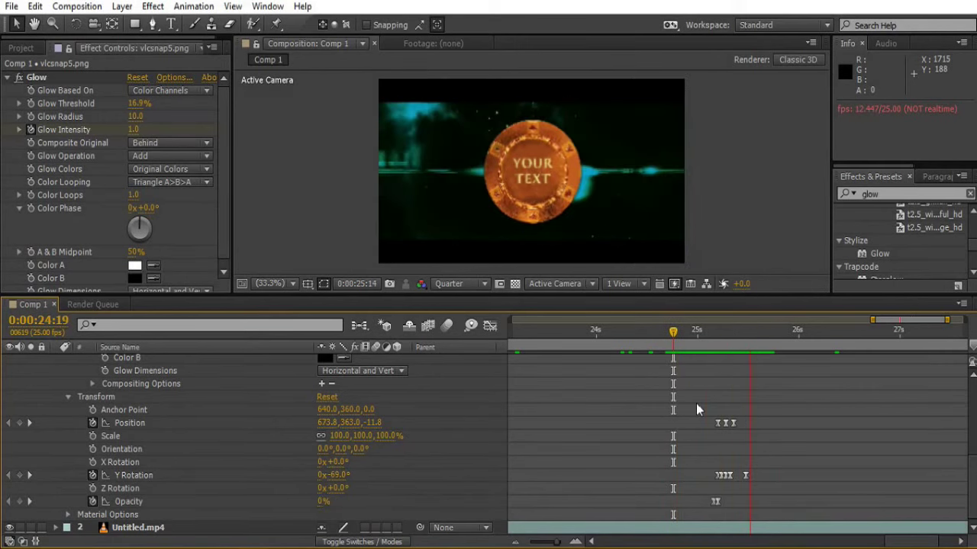
key("space")
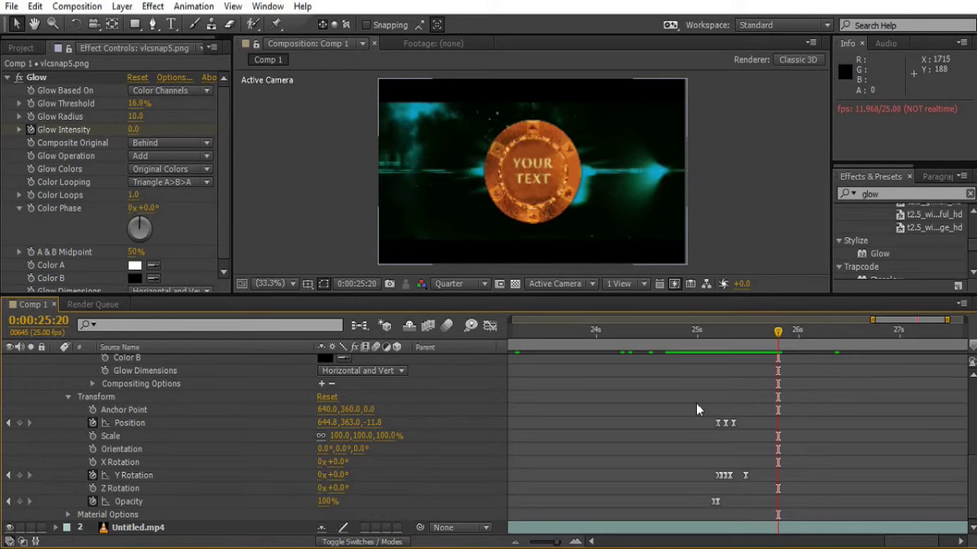
left_click(700, 329)
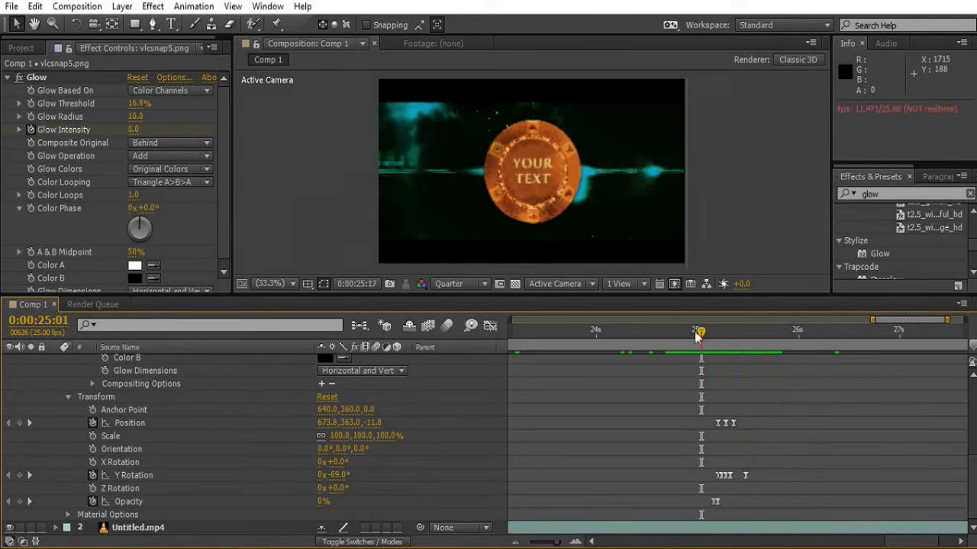
left_click(681, 332)
key("space")
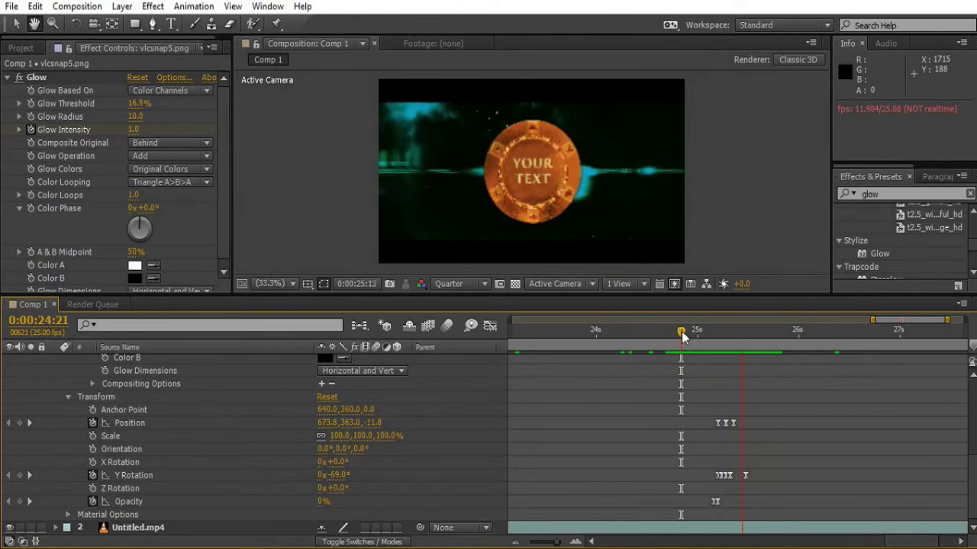
key("space")
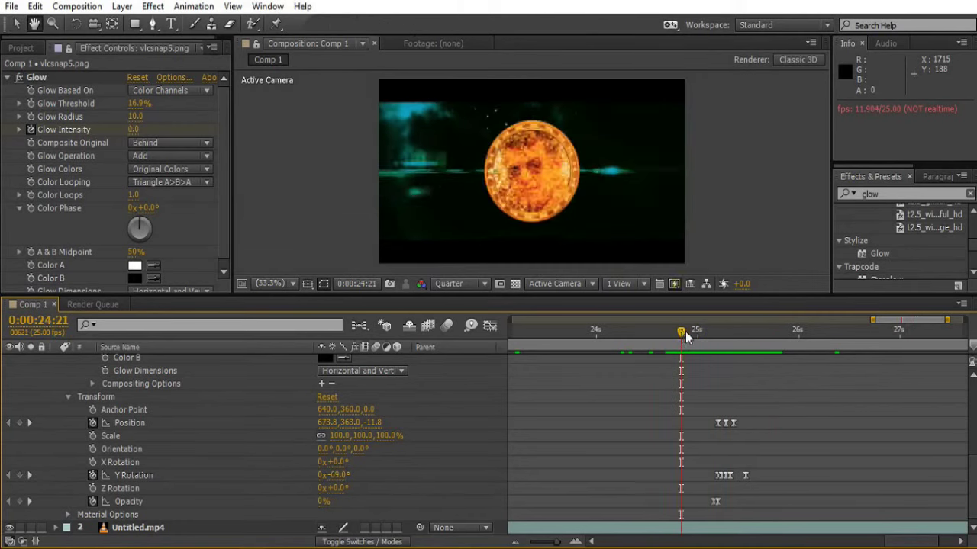
left_click(695, 333)
left_click_drag(700, 334, 718, 335)
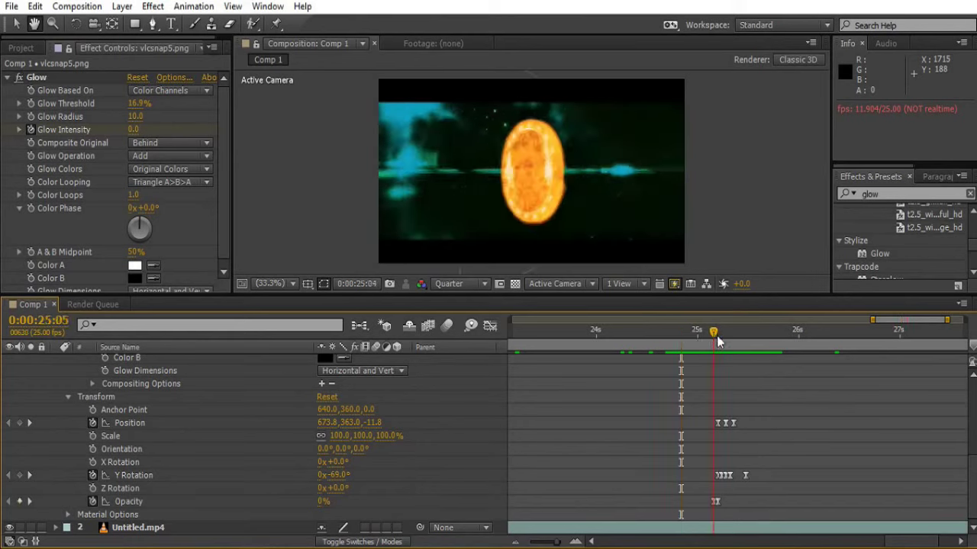
left_click_drag(723, 344, 727, 345)
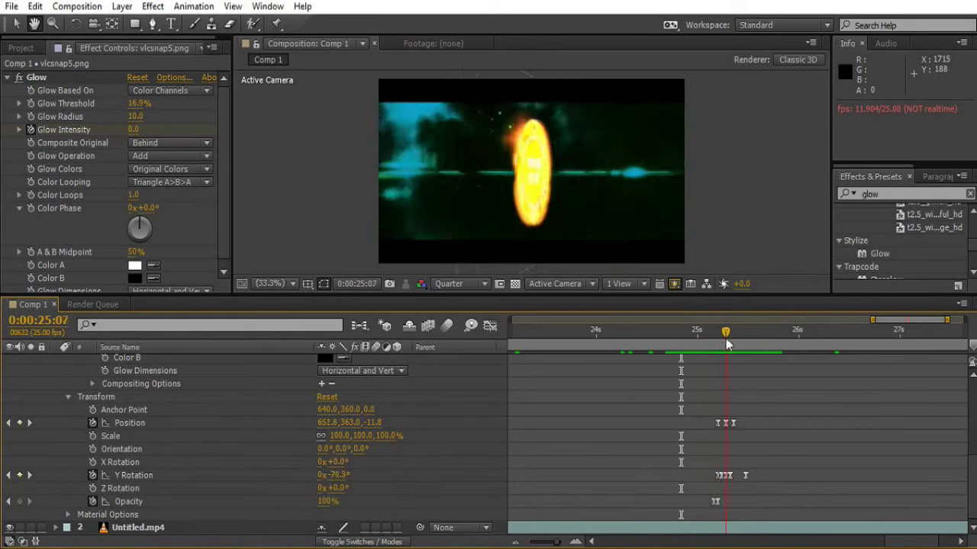
key("v")
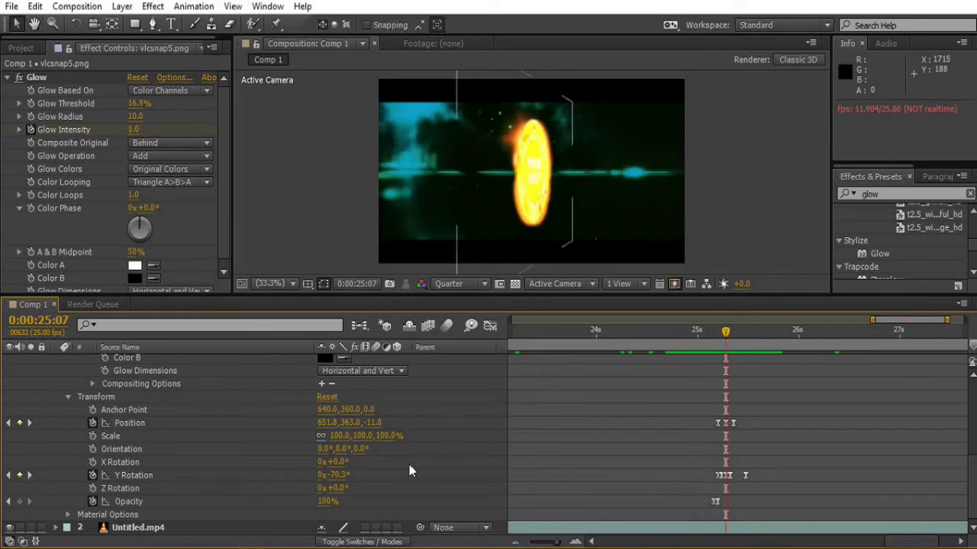
- Adjust the coin's Y Rotation at the current frame, then compare front-facing and edge-on frames
left_click_drag(337, 474, 333, 474)
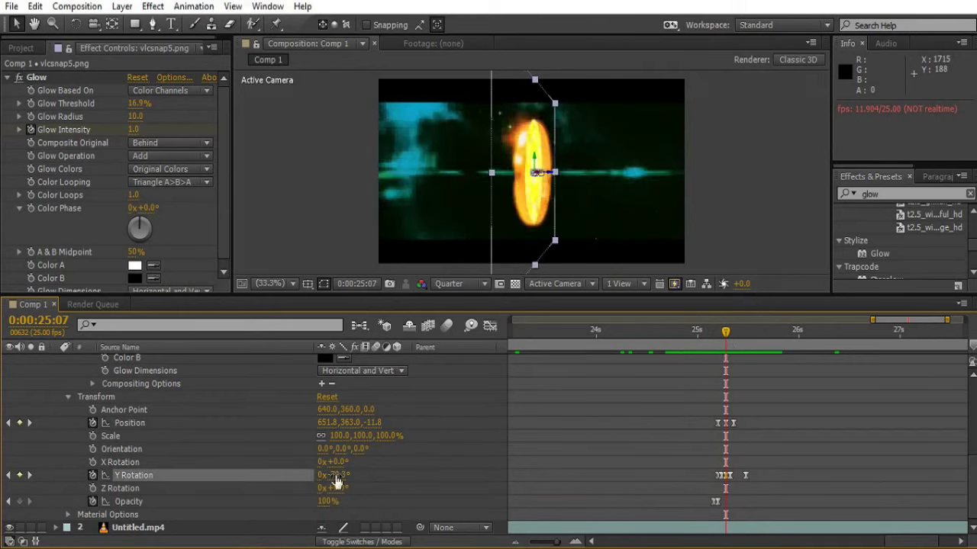
left_click_drag(337, 480, 351, 476)
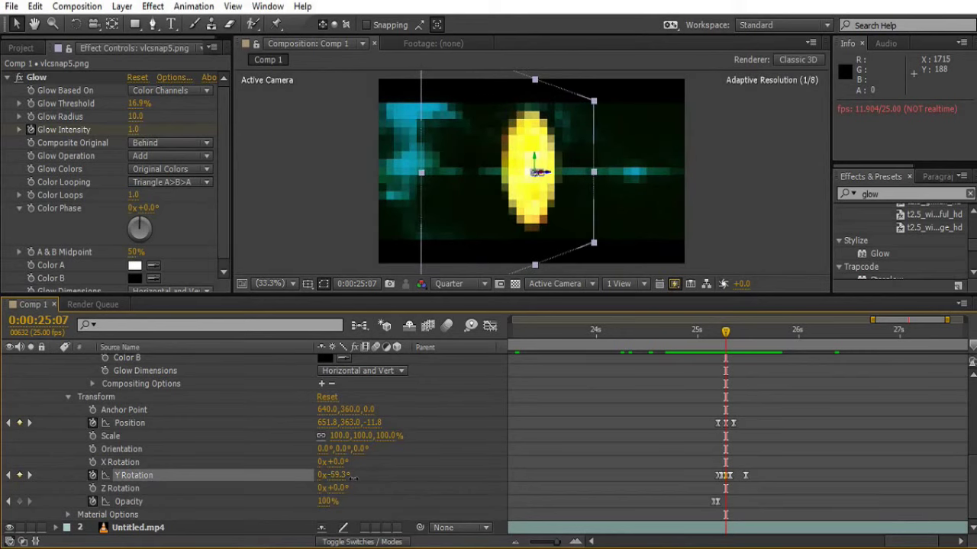
left_click(615, 462)
left_click_drag(732, 339, 741, 334)
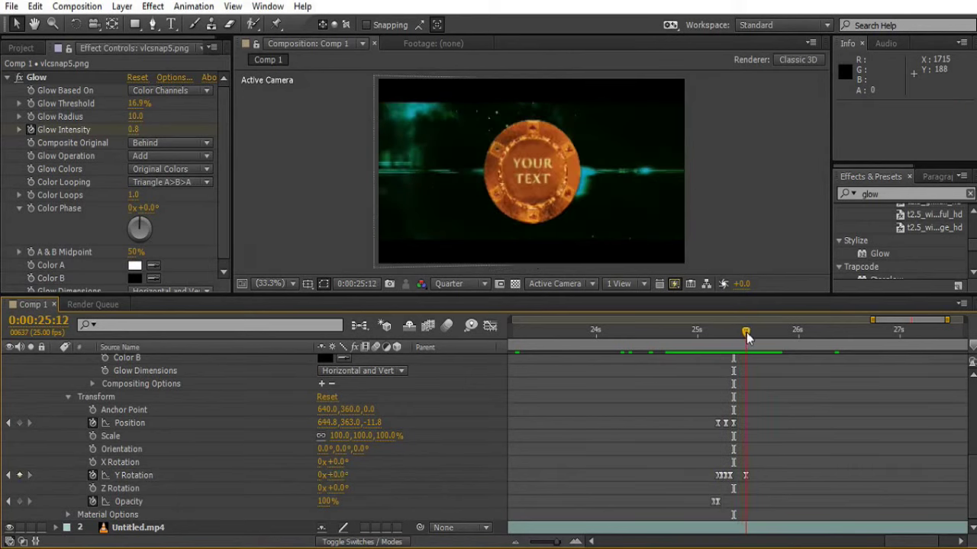
left_click_drag(741, 333, 717, 336)
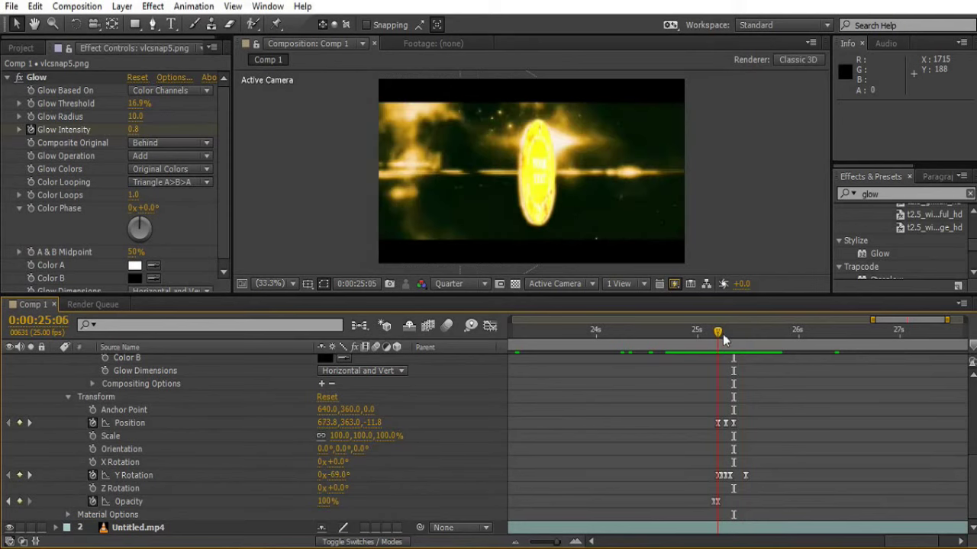
left_click(723, 334)
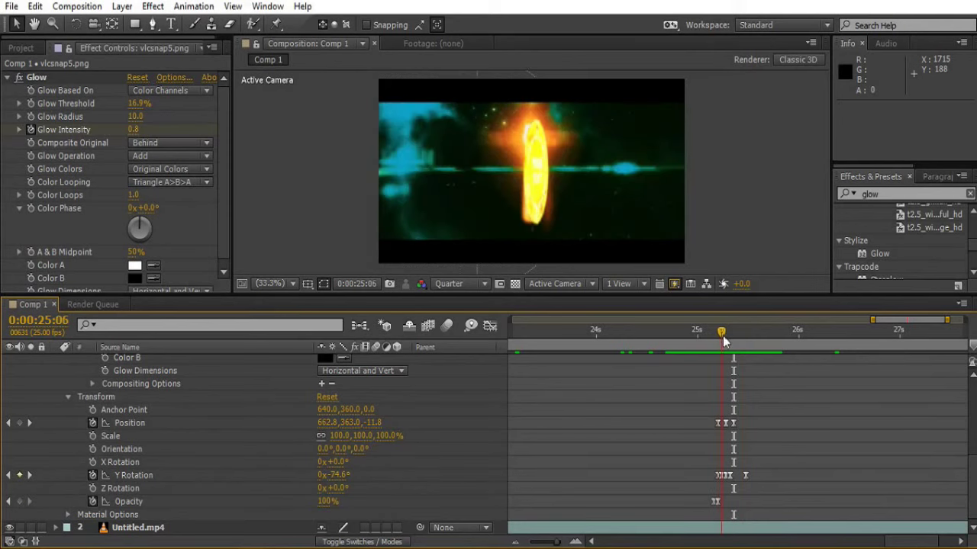
- Set Y Rotation at 25:06 to -87.6°, nearly edge-on, and preview spin and glow
left_click_drag(336, 474, 334, 481)
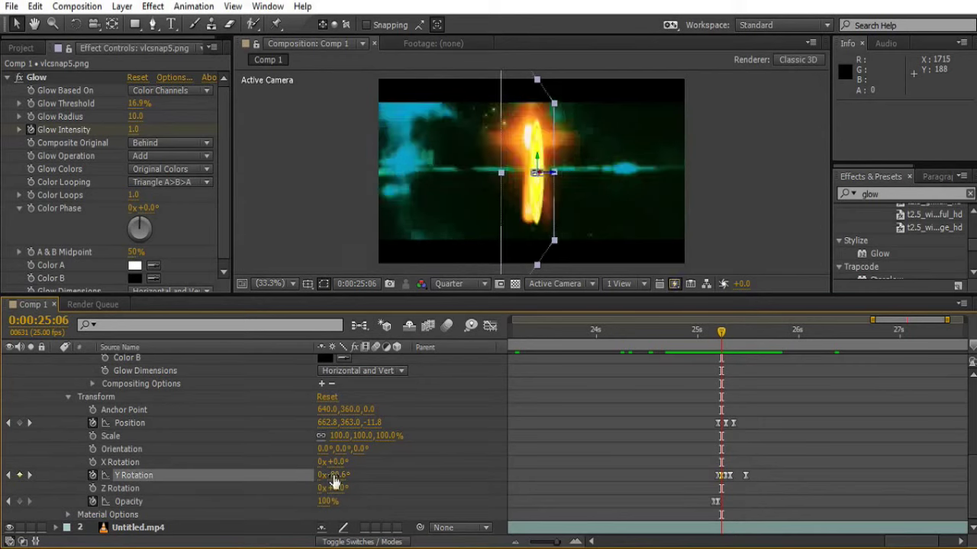
left_click_drag(340, 477, 336, 485)
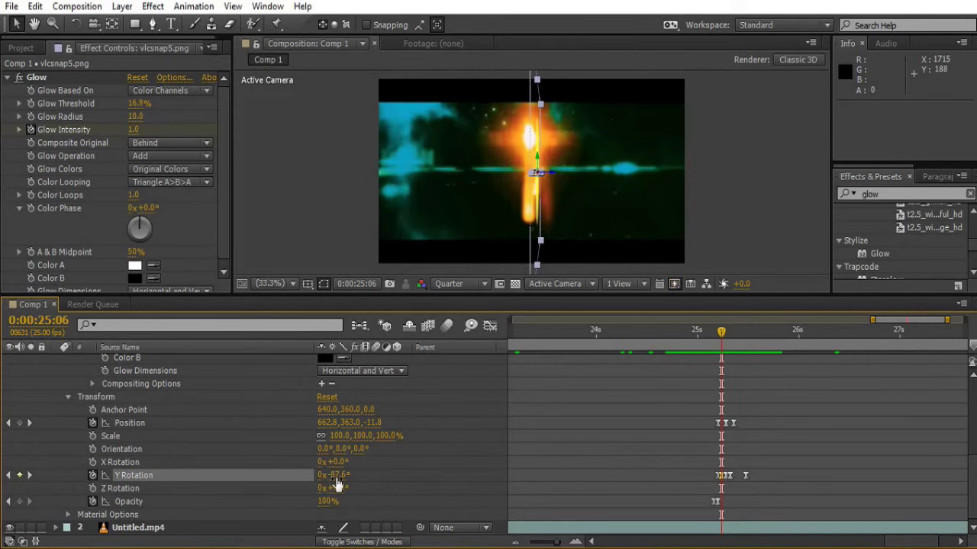
left_click(425, 481)
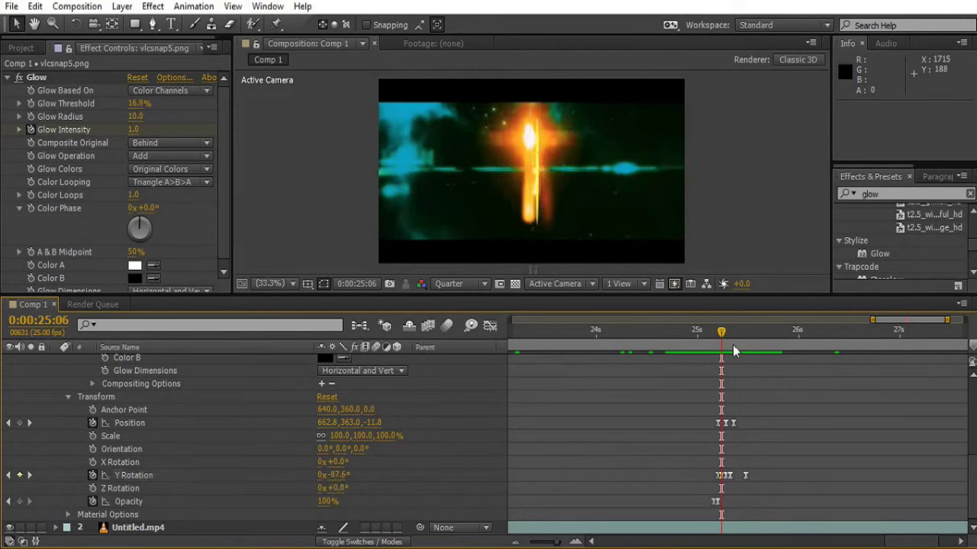
mouse_move(727, 339)
left_mouse_down()
mouse_move(719, 338)
mouse_move(728, 339)
left_mouse_up()
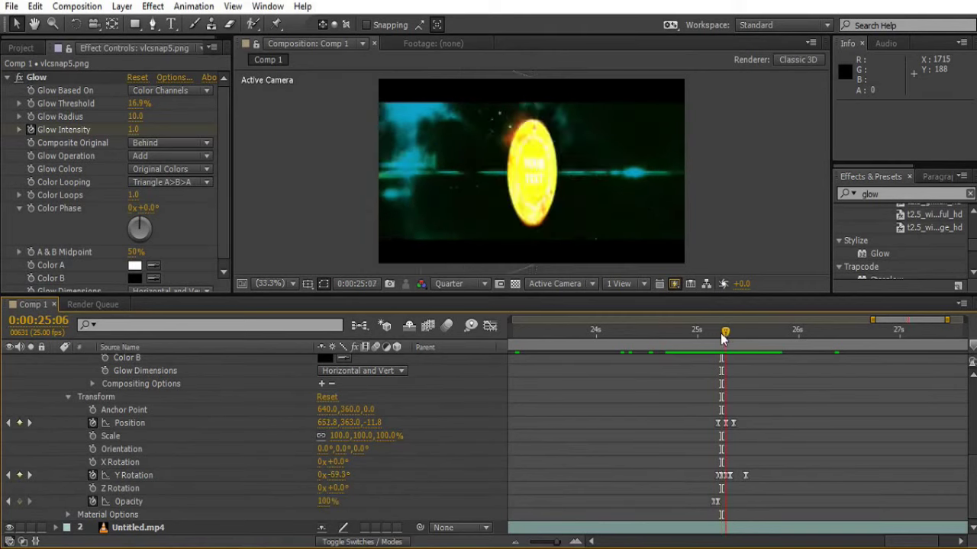
left_click_drag(727, 338, 713, 338)
key("space")
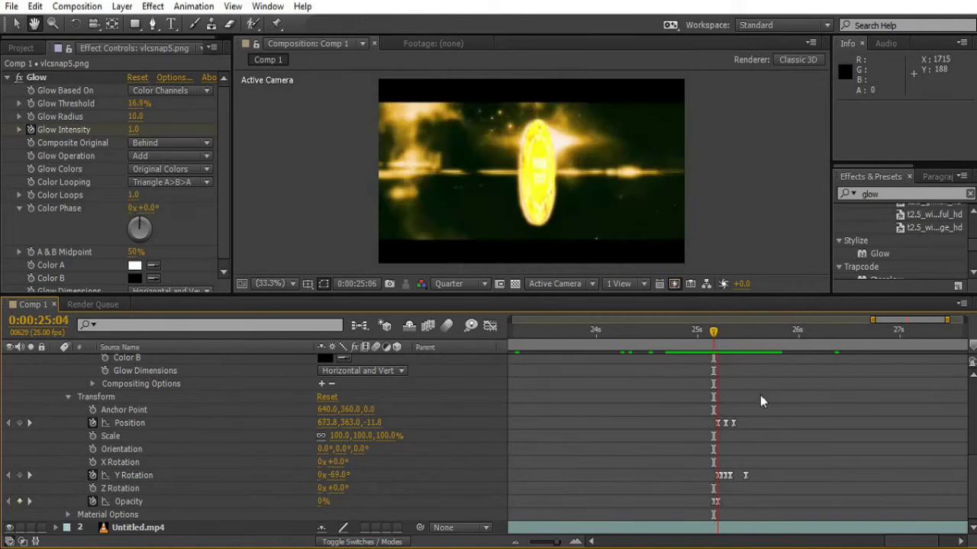
- Re-preview the coin spinning in, starting from 24:23
left_click(693, 336)
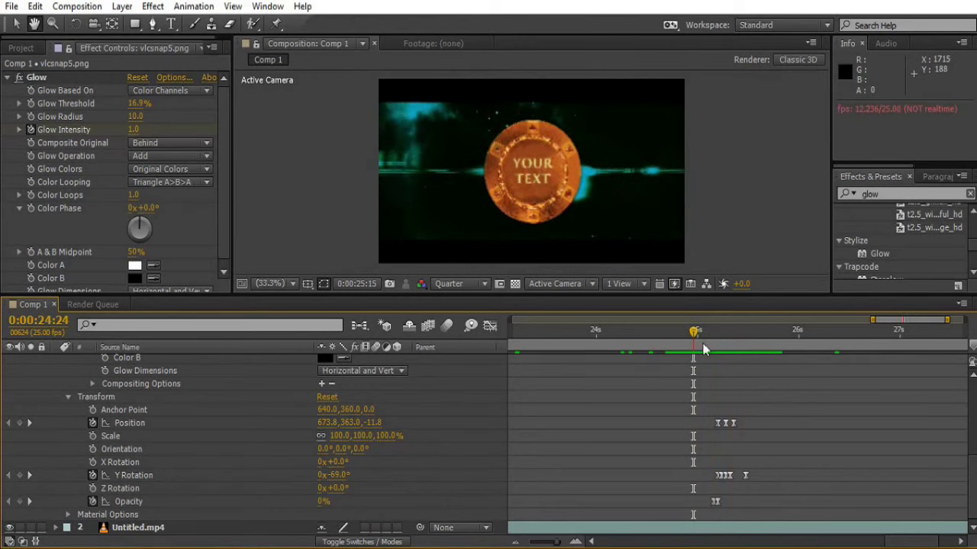
key("space")
left_click(688, 335)
key("space")
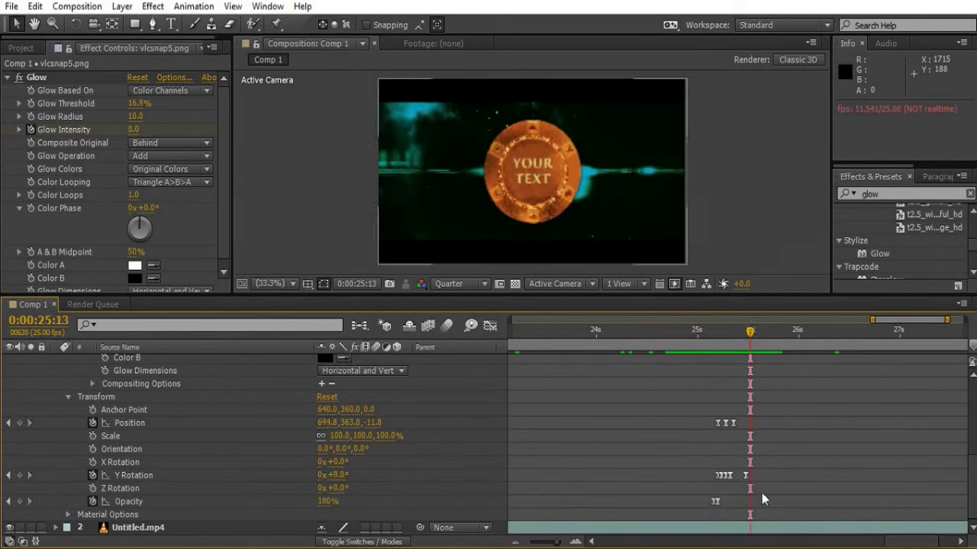
scroll(352, 435, "up", 3)
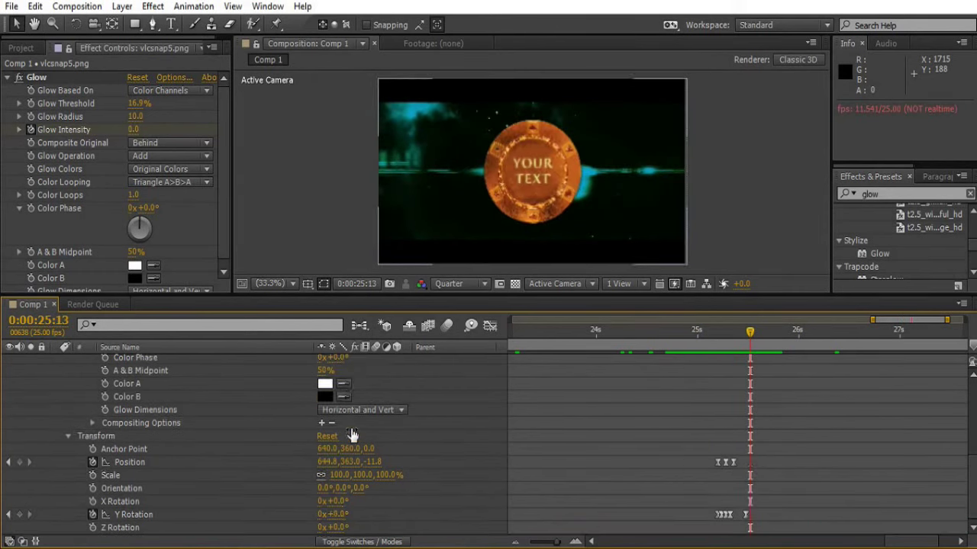
scroll(352, 435, "up", 3)
scroll(674, 409, "up", 5)
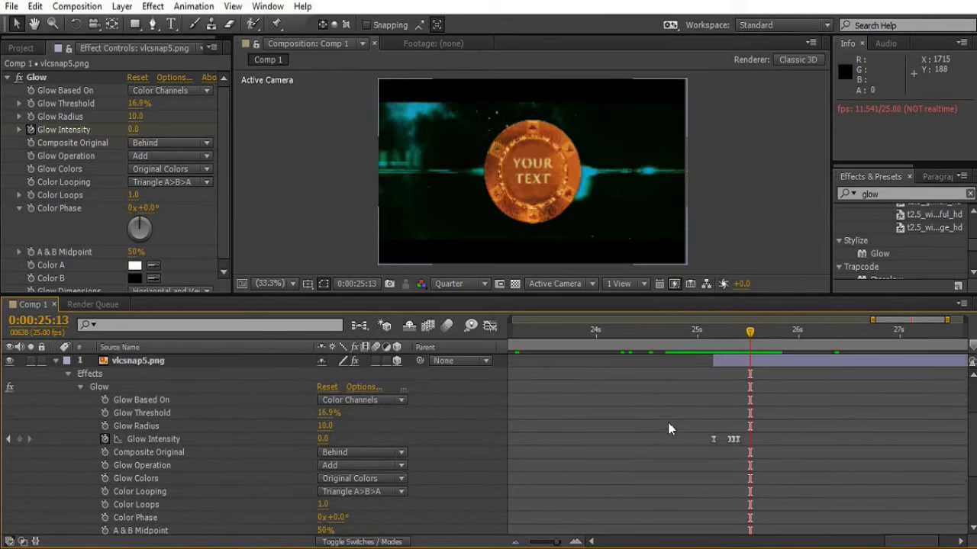
- Collapse vlcsnap5.png's properties and zoom the timeline out to the full 28 seconds
left_click(55, 360)
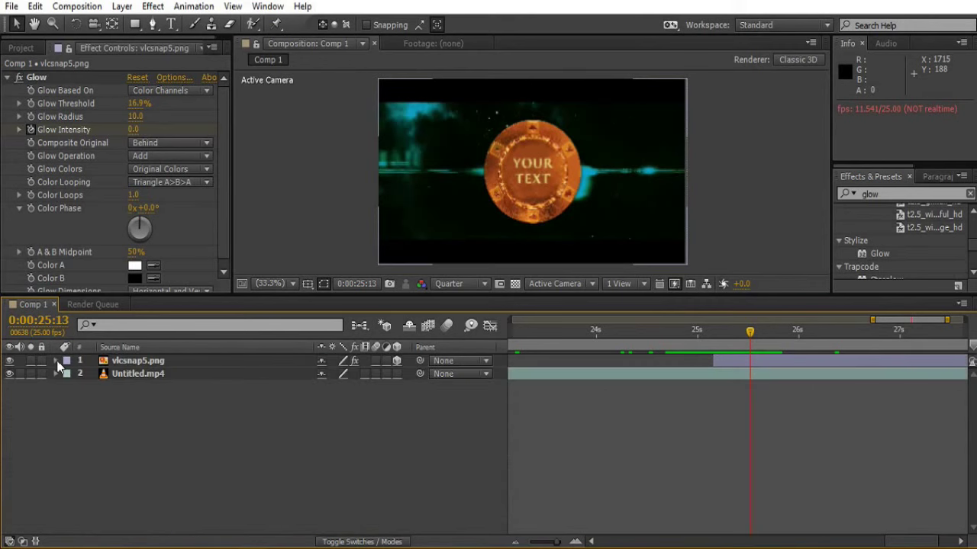
left_click(137, 379)
left_click(140, 360, "shift")
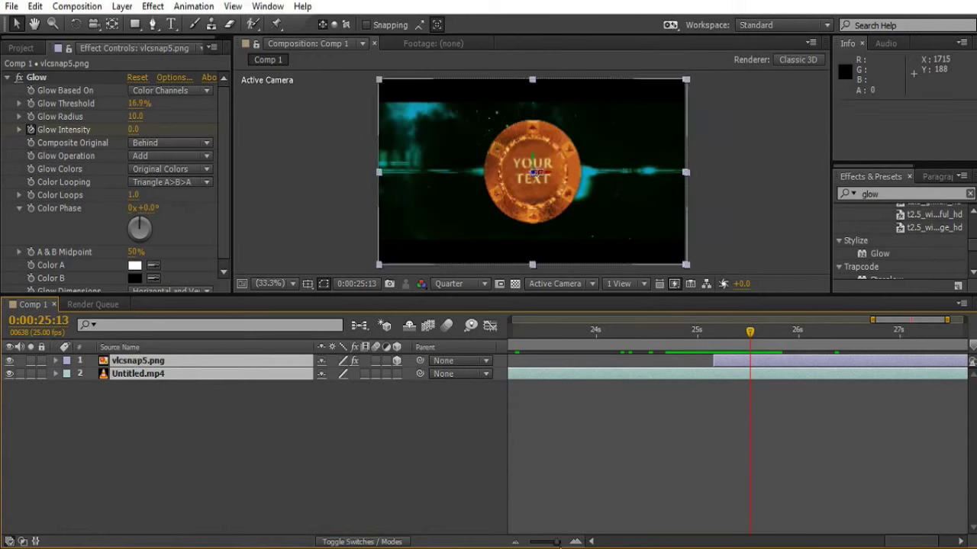
left_click_drag(557, 544, 519, 541)
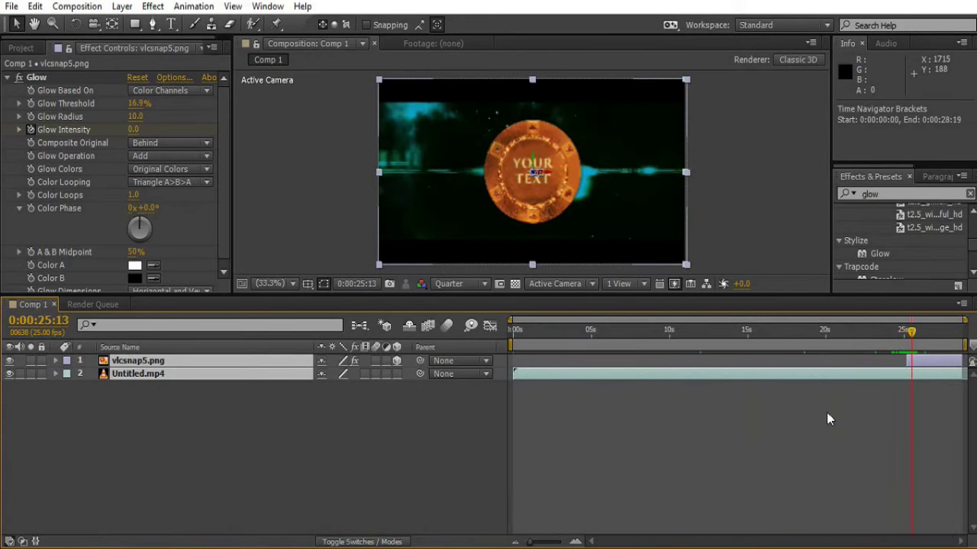
left_click(940, 402)
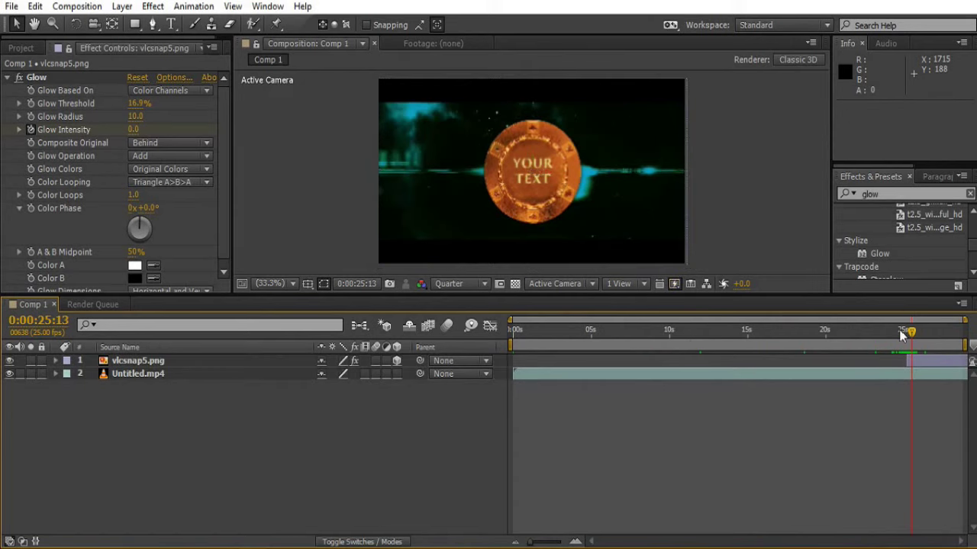
- Preview the animation from 0:00:22:01, then bring up the tutorial notes
left_click_drag(910, 330, 888, 331)
left_click(858, 331)
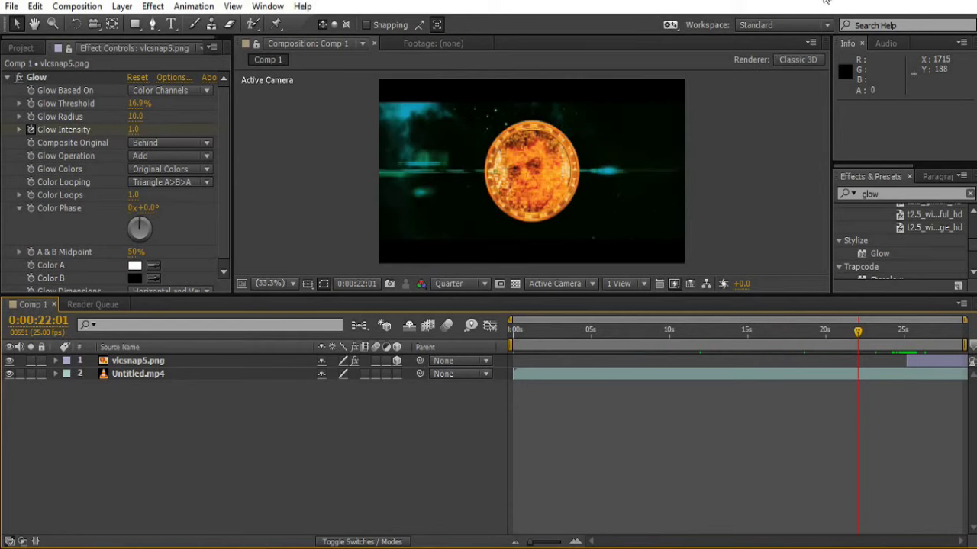
key("space")
left_click(378, 542)
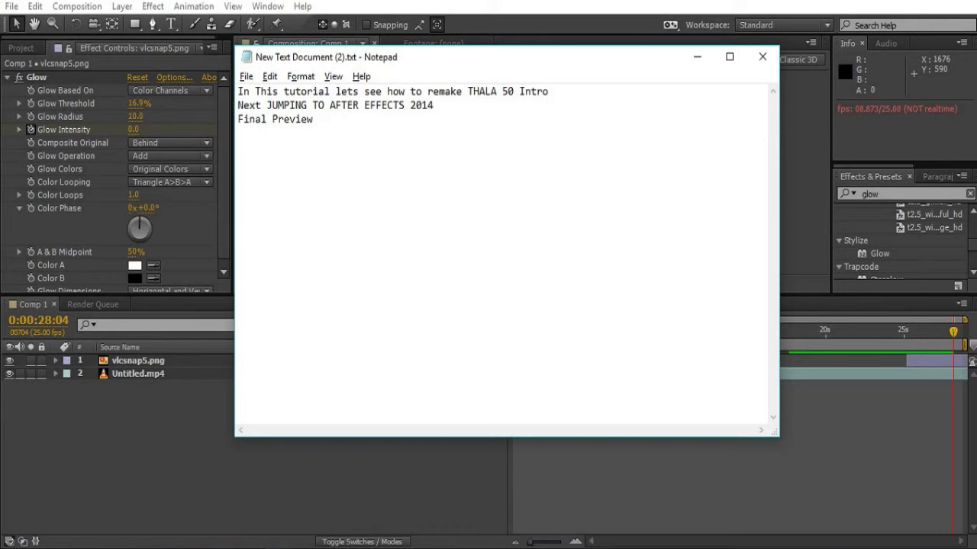
- Minimize the Notepad notes and preview the coin composition from 0:00:18:11
left_click(696, 56)
left_click(801, 333)
key("space")
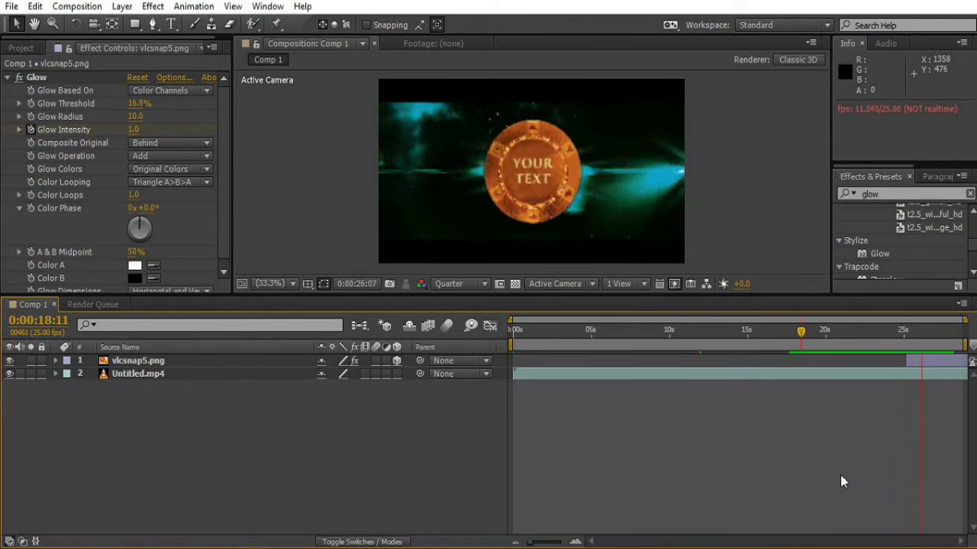
left_click(813, 333)
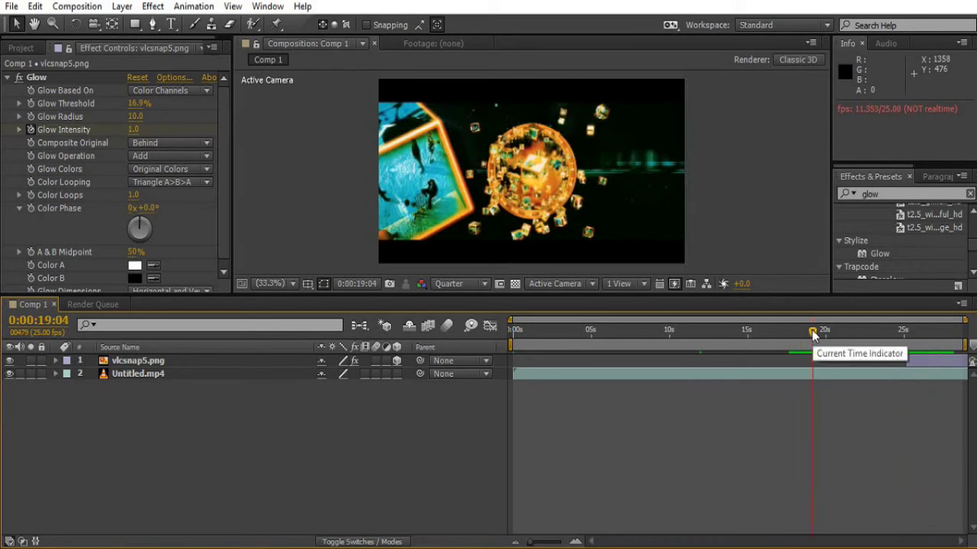
key("space")
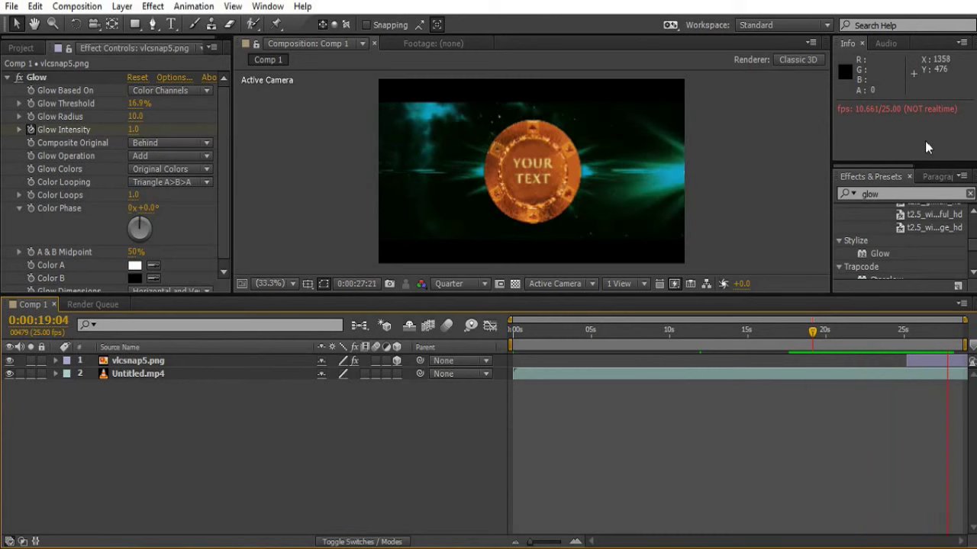
- Pre-compose both selected layers into a new composition named FINAL
left_click_drag(179, 426, 178, 347)
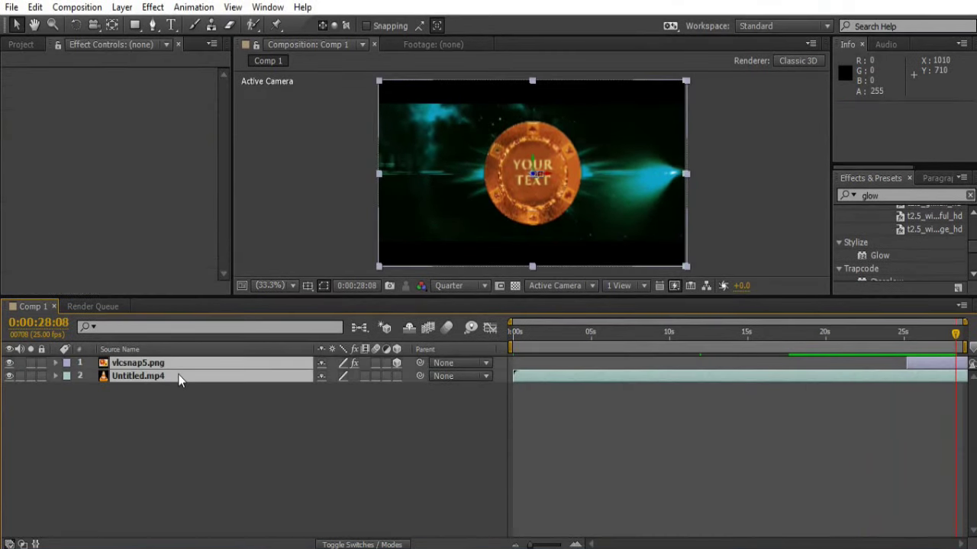
right_click(177, 374)
left_click(261, 468)
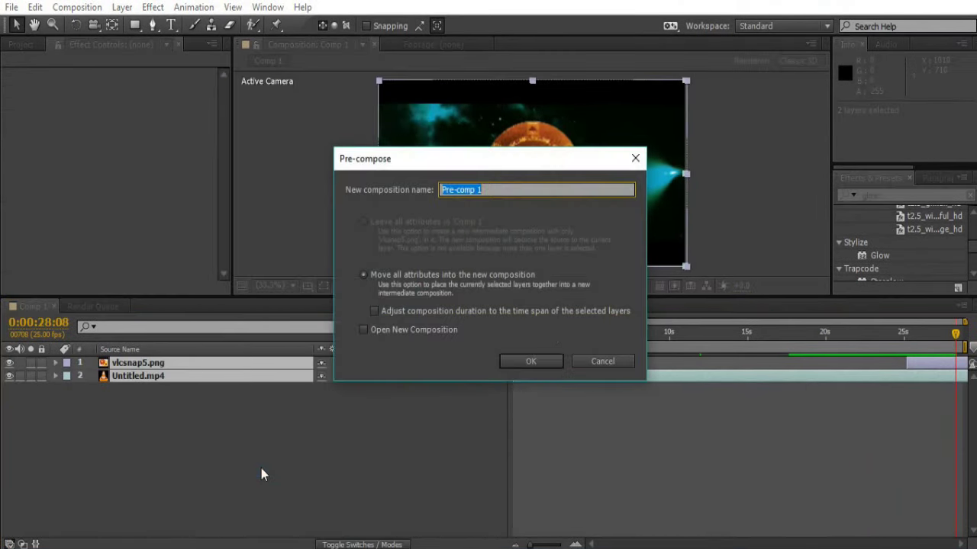
type("FINAL")
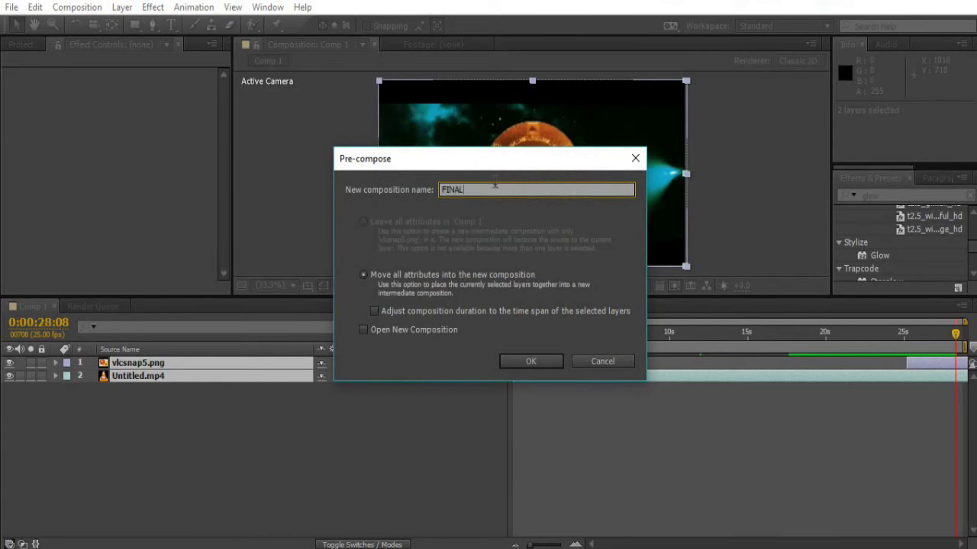
key("Return")
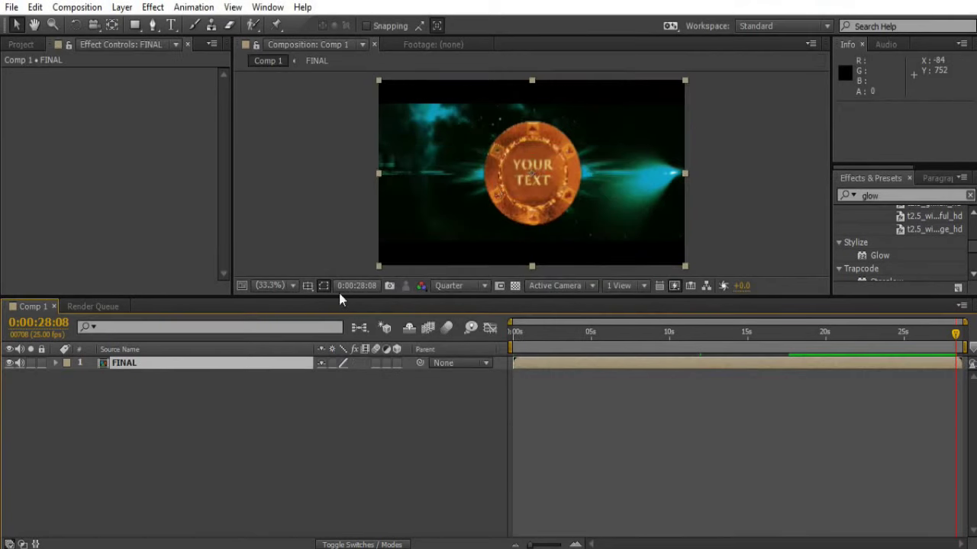
- Show the Project panel and select the new FINAL composition
left_click(36, 45)
left_click(11, 7)
left_click(66, 115)
left_click(203, 365)
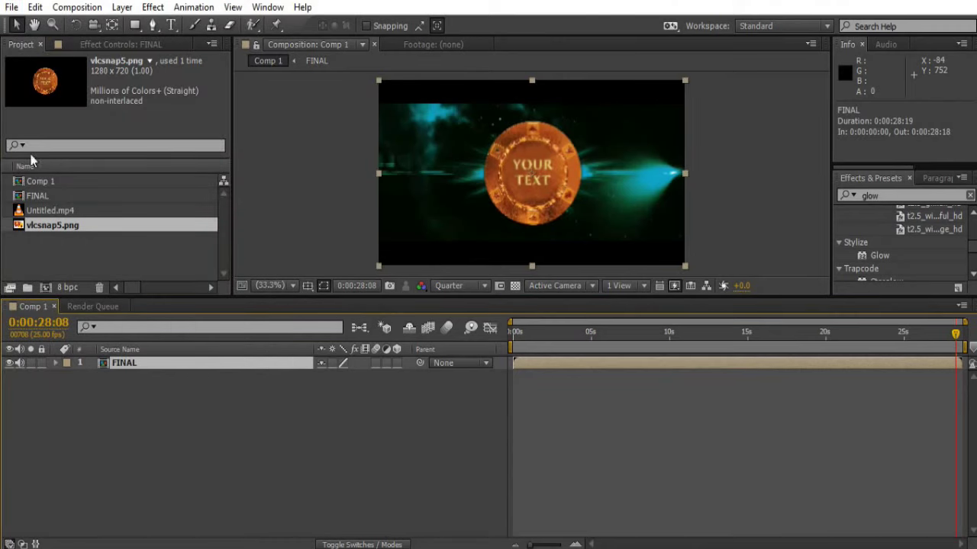
- Add Comp 1 to the Render Queue via File > Export
left_click(12, 7)
mouse_move(148, 219)
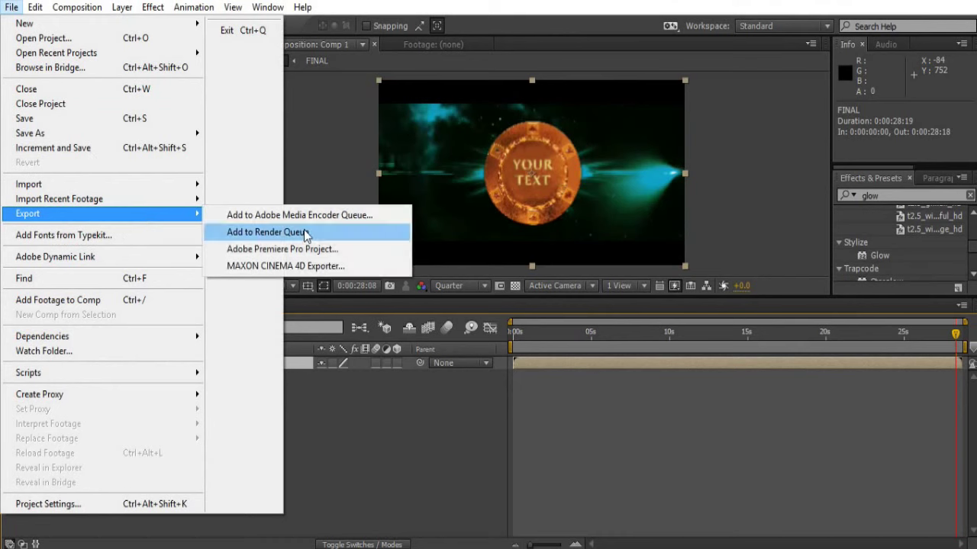
left_click(296, 235)
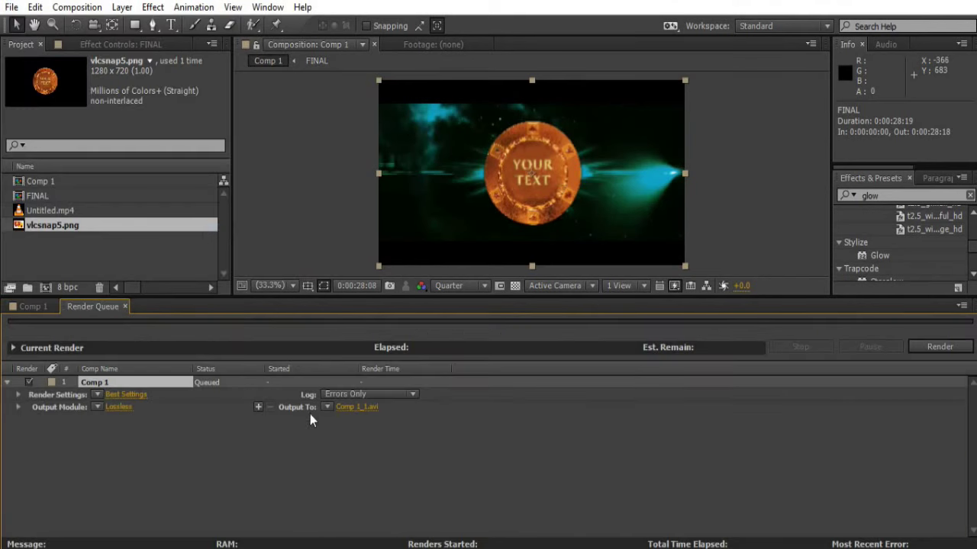
- Set the render output to AVI named YOUR NAME.avi, save it, and minimize the notes
left_click(350, 406)
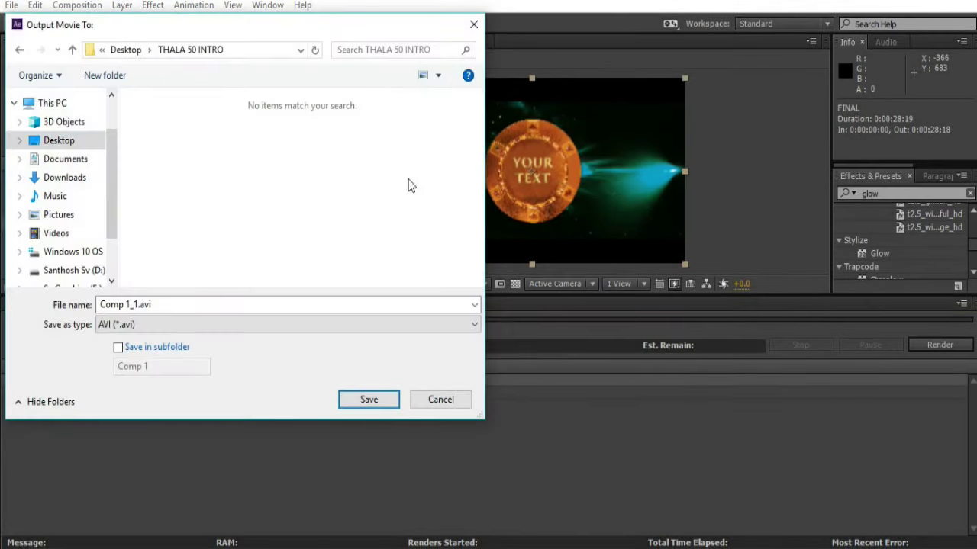
left_click(174, 324)
left_click(211, 333)
left_click_drag(100, 304, 134, 304)
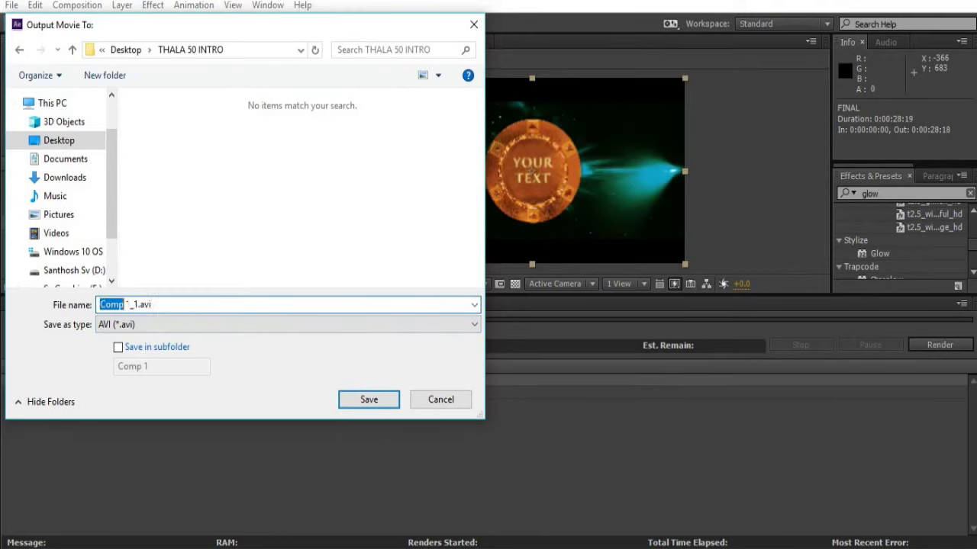
type("YOUR NAM")
key("BackSpace")
key("BackSpace")
key("BackSpace")
type("AME")
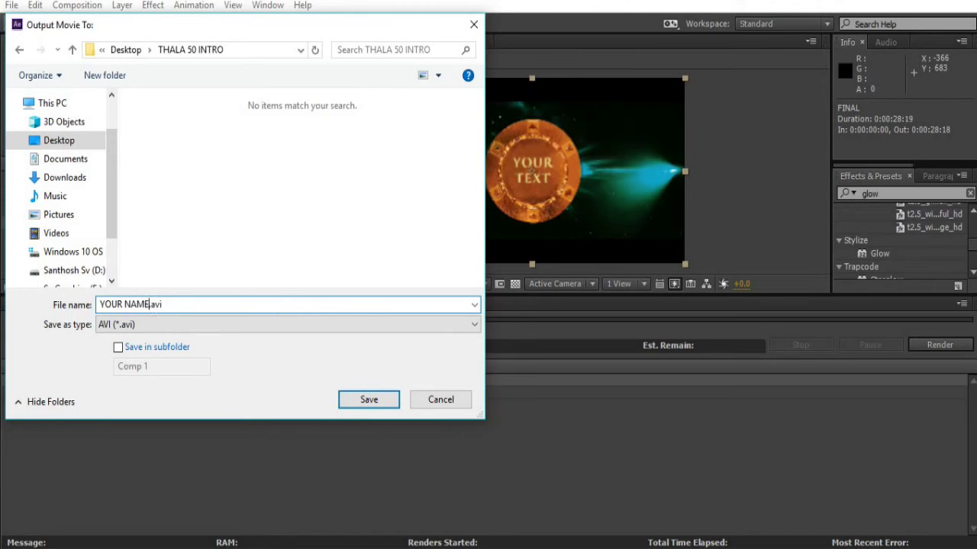
left_click(353, 401)
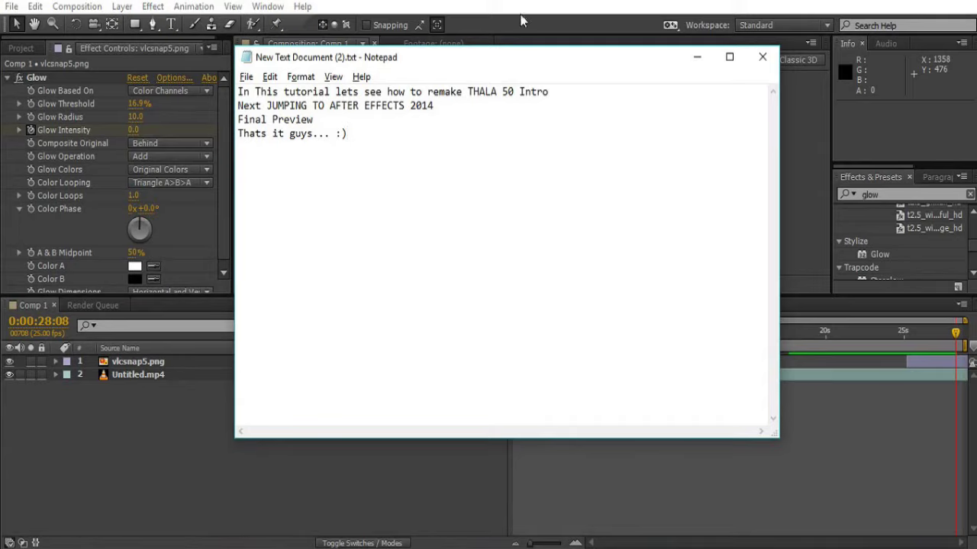
left_click(696, 56)
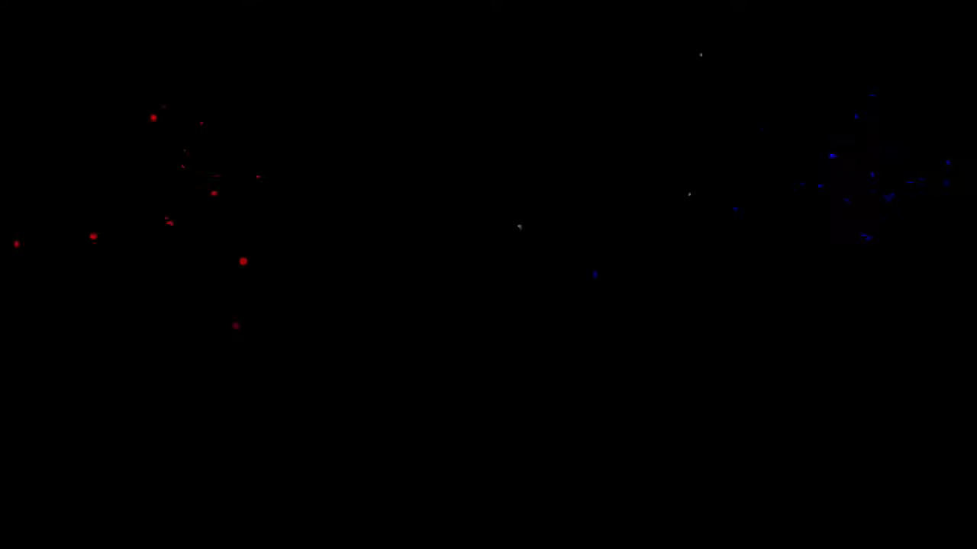